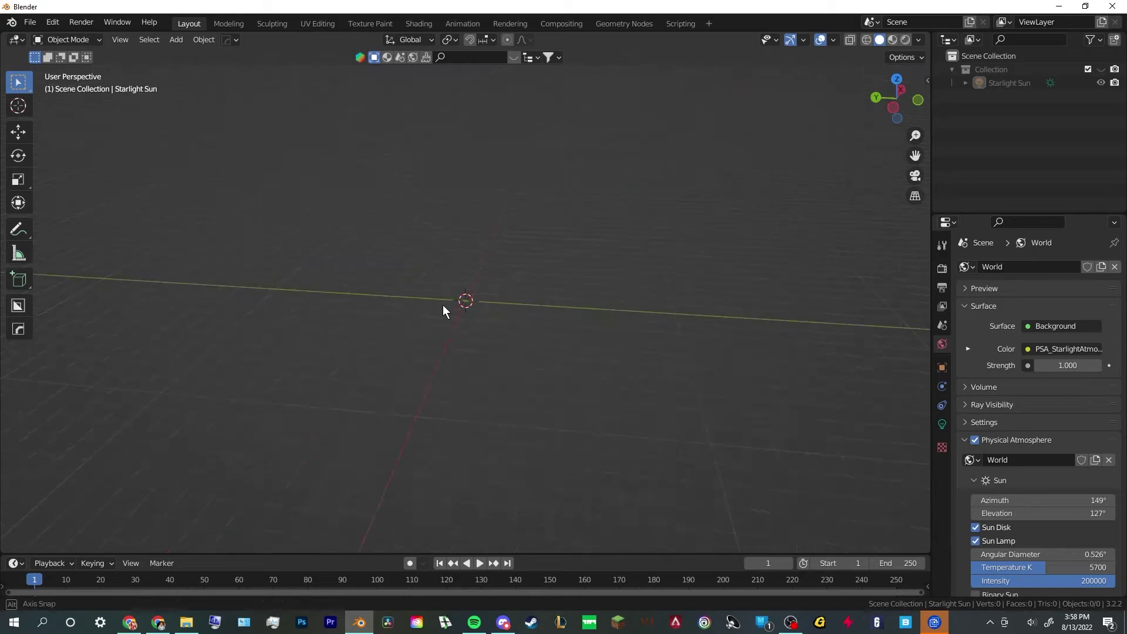
Add a monkey head mesh at the world origin
middle_drag(510, 312, 610, 311)
middle_drag(652, 348, 430, 367)
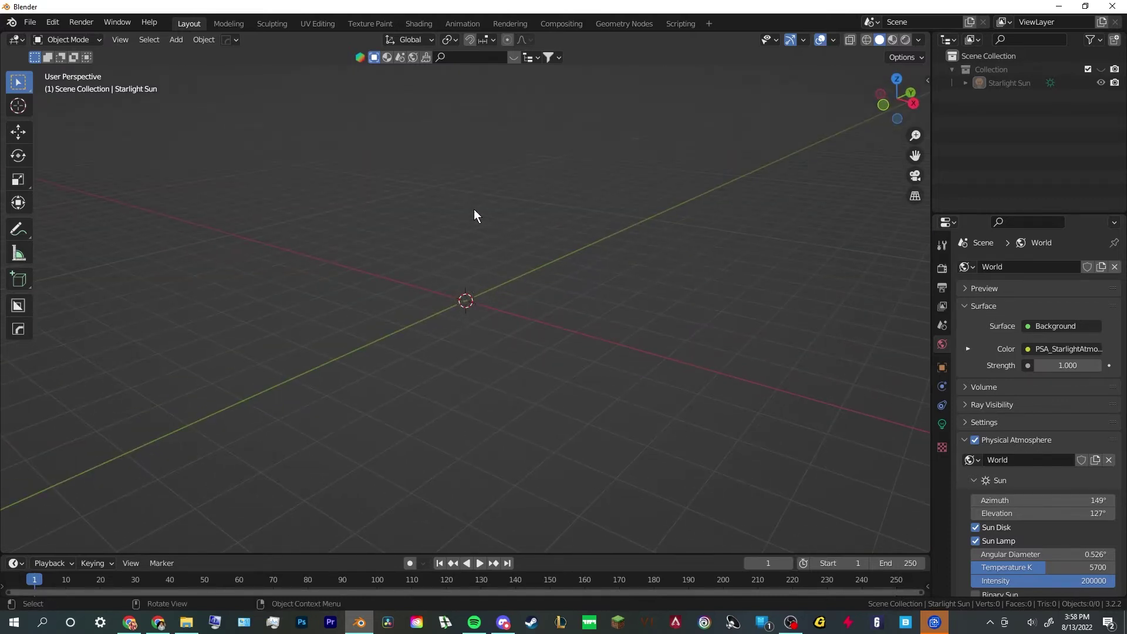
key(shift+a)
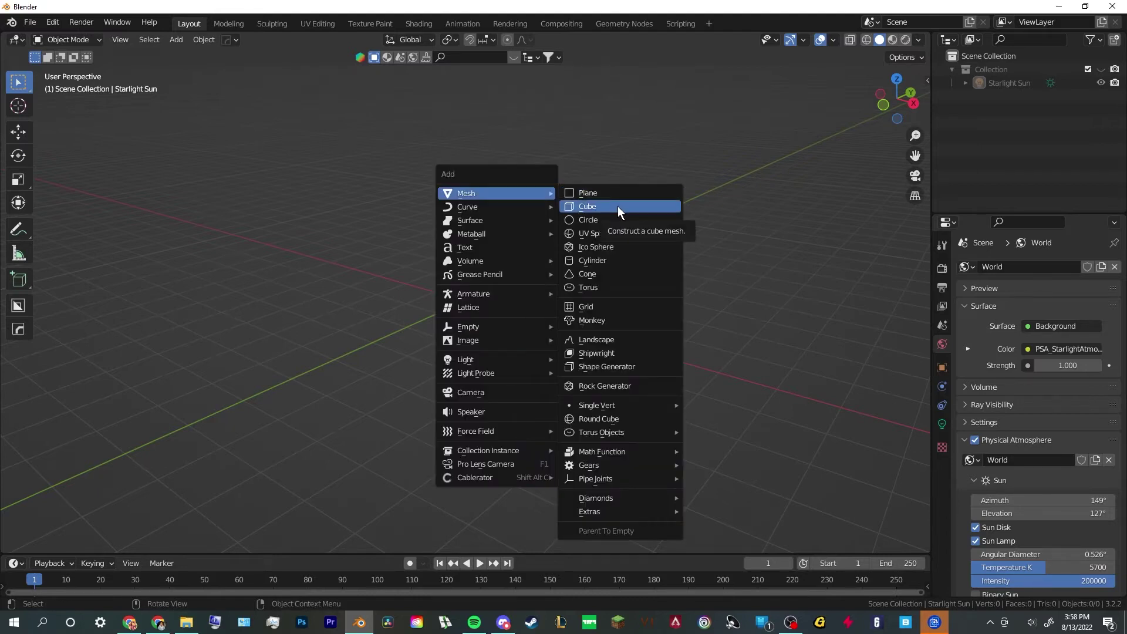
click(611, 320)
scroll(620, 328, up, 3)
mouse_move(619, 328)
middle_down()
mouse_move(450, 313)
mouse_move(717, 310)
mouse_move(470, 310)
mouse_move(624, 310)
mouse_move(367, 327)
mouse_move(558, 317)
mouse_move(531, 321)
mouse_move(618, 328)
middle_up()
scroll(558, 317, down, 2)
scroll(617, 328, up, 2)
key(shift+a)
mouse_move(571, 251)
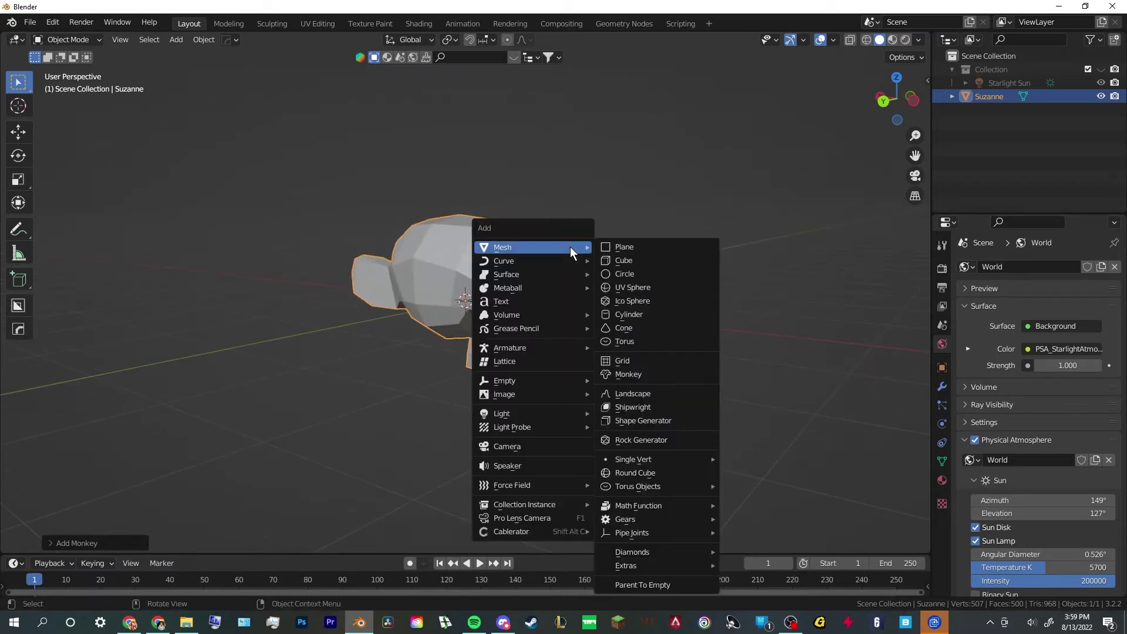
In face select mode, select the four central faces on the back of the monkey's head and extrude them inward
key(Tab)
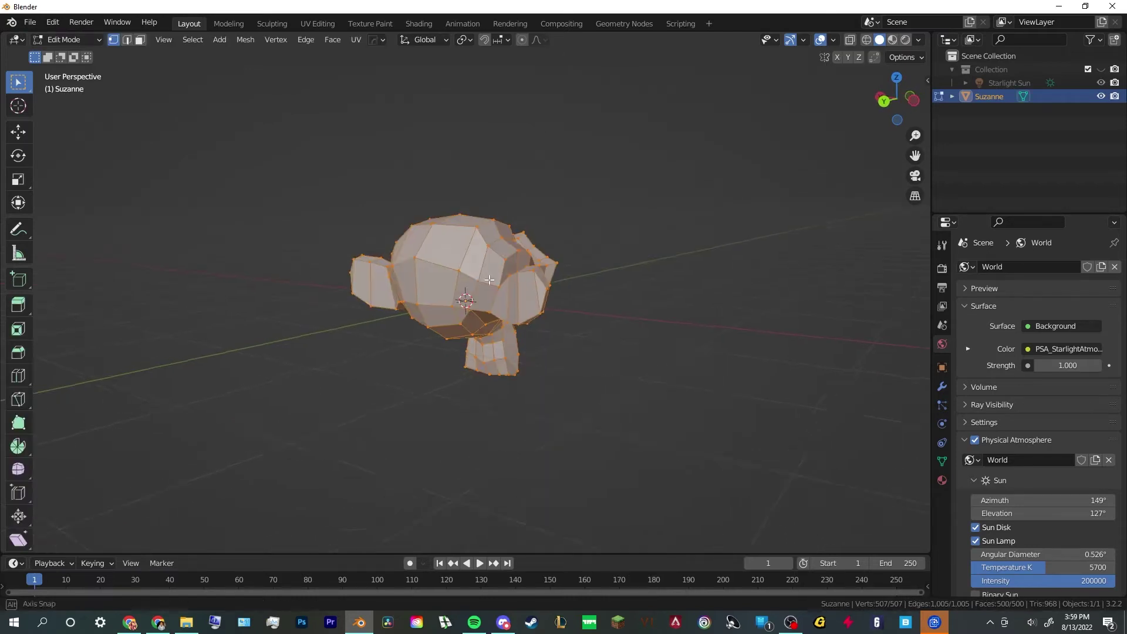
middle_drag(446, 283, 524, 266)
scroll(524, 266, up, 4)
click(140, 39)
click(444, 248)
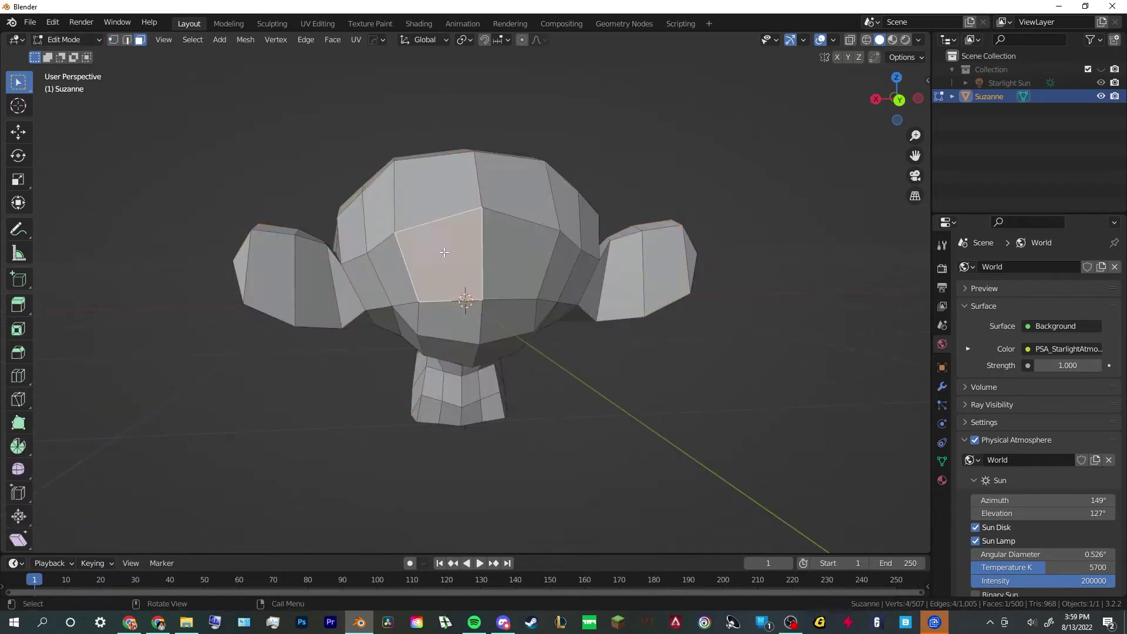
shift+click(449, 321)
shift+click(510, 319)
shift+click(524, 281)
middle_drag(524, 281, 473, 276)
key(e)
click(585, 279)
Scale the extruded faces down to narrow the floor of the recess and return to Object Mode
key(s)
click(580, 254)
key(Tab)
key(Tab)
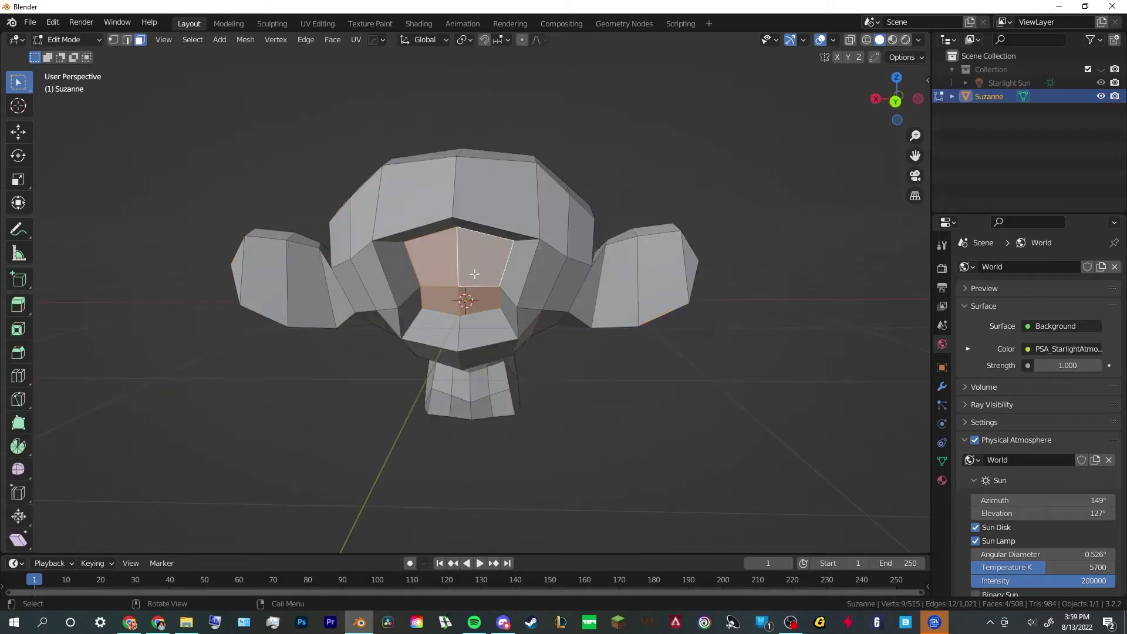
key(Tab)
Add a plane at the origin and rotate it 90° about the global X axis so it stands upright
key(shift+a)
mouse_move(477, 279)
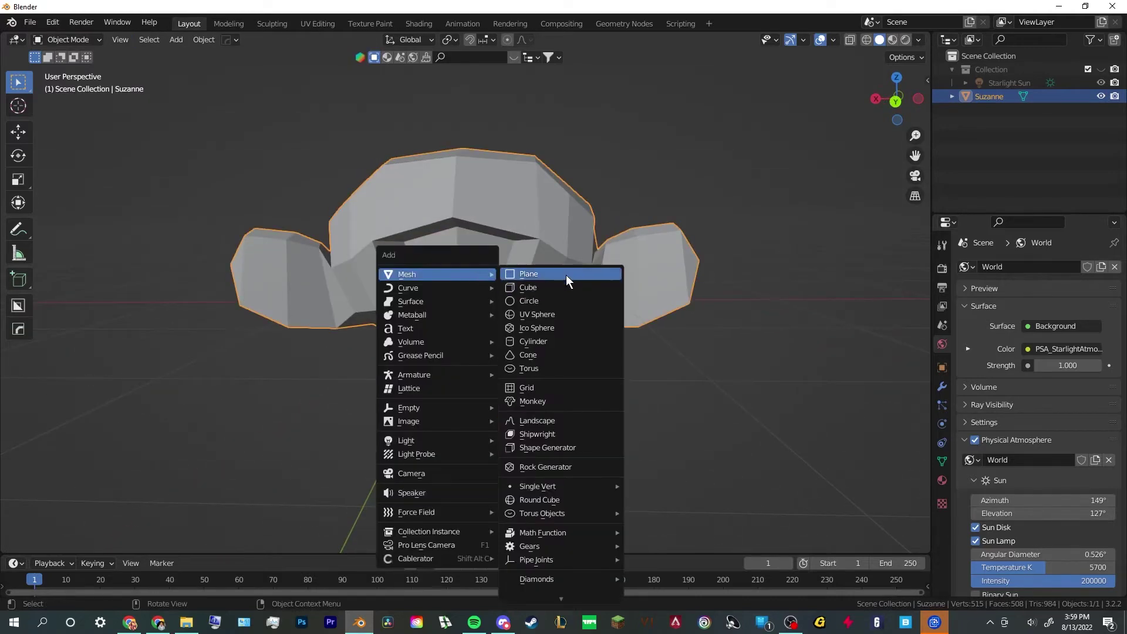
click(528, 274)
middle_drag(594, 266, 544, 276)
key(r)
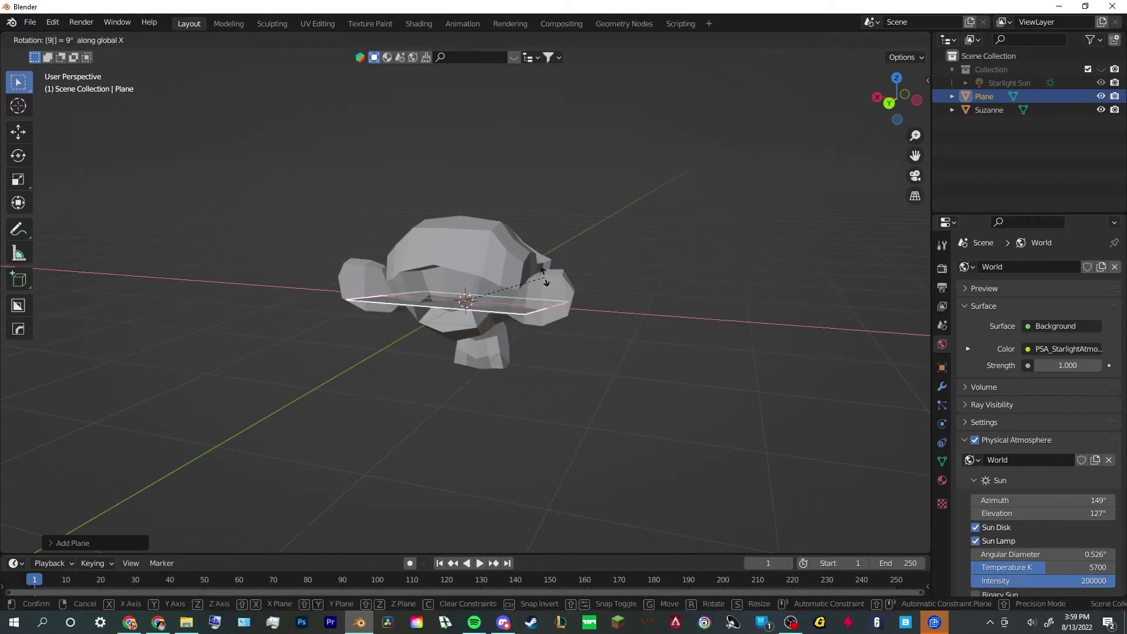
key(0)
key(Return)
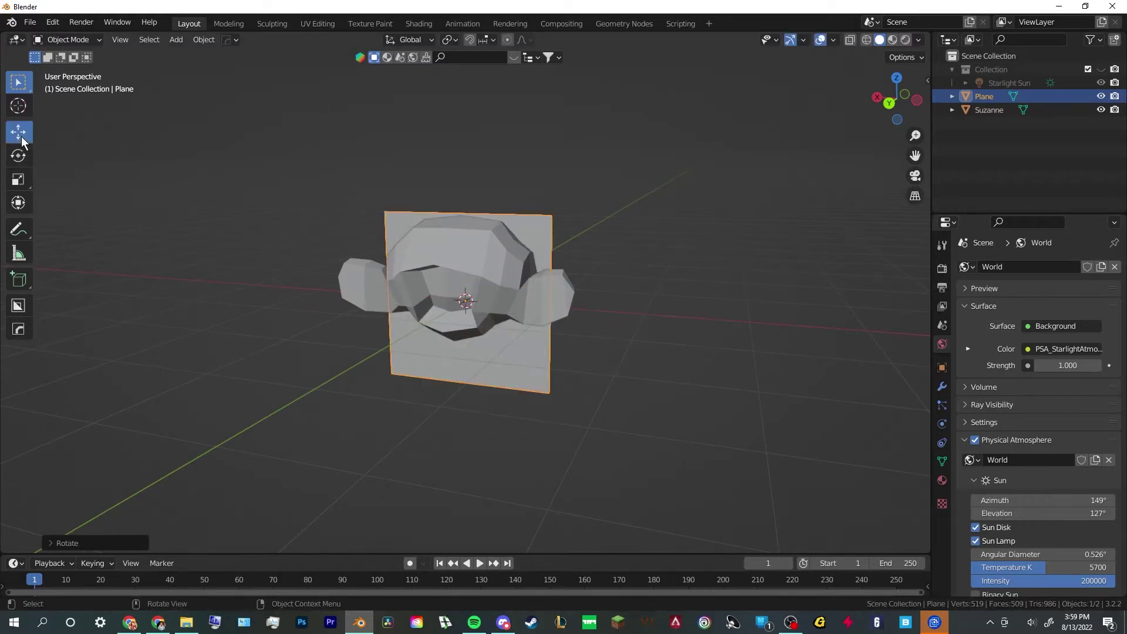
Move the plane along Y until it sits behind the monkey's head and scale it down towards the recess size
click(18, 132)
scroll(411, 294, up, 3)
middle_drag(410, 293, 440, 317)
drag(440, 317, 360, 335)
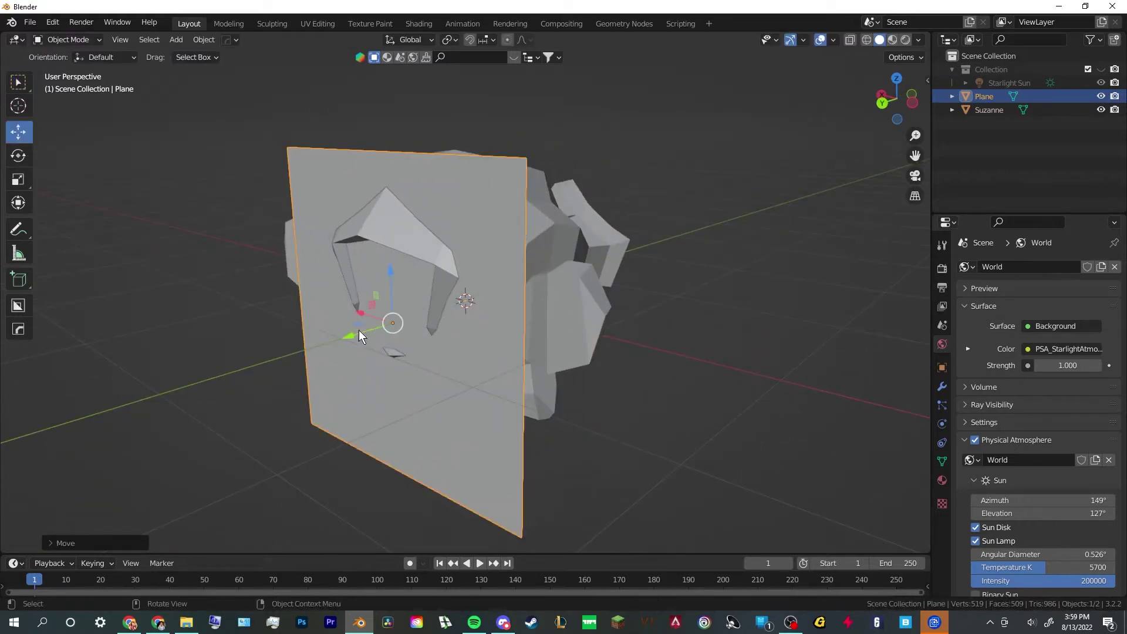
key(s)
click(586, 251)
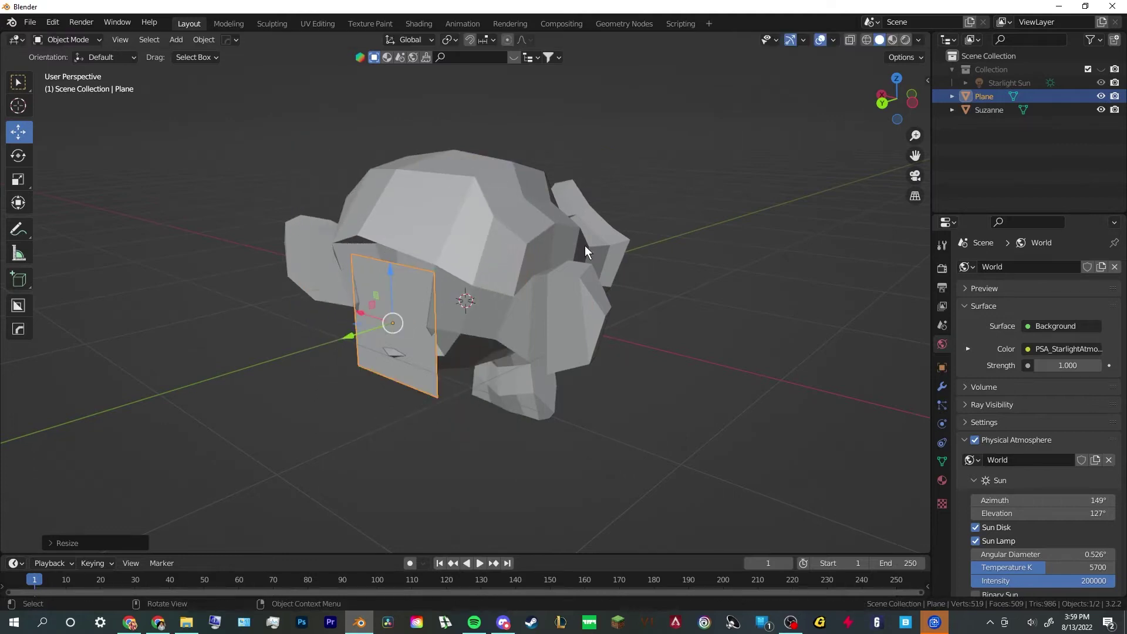
In the back view, move the plane up over the recess and scale it down to fit inside
click(880, 104)
key(g)
click(493, 214)
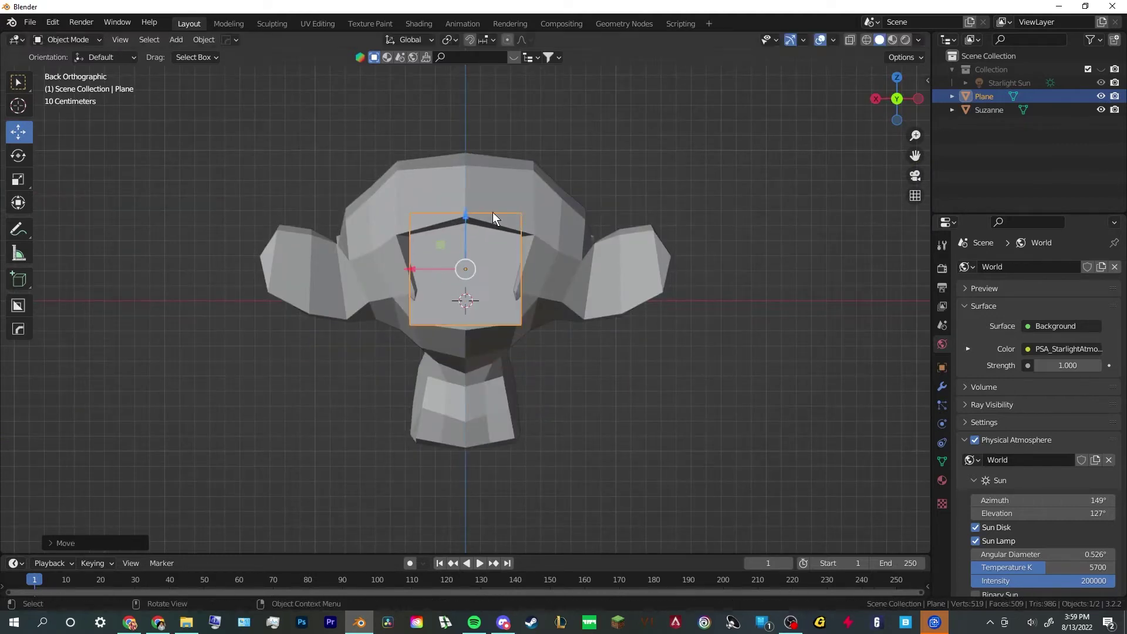
key(s)
click(516, 241)
scroll(504, 253, up, 5)
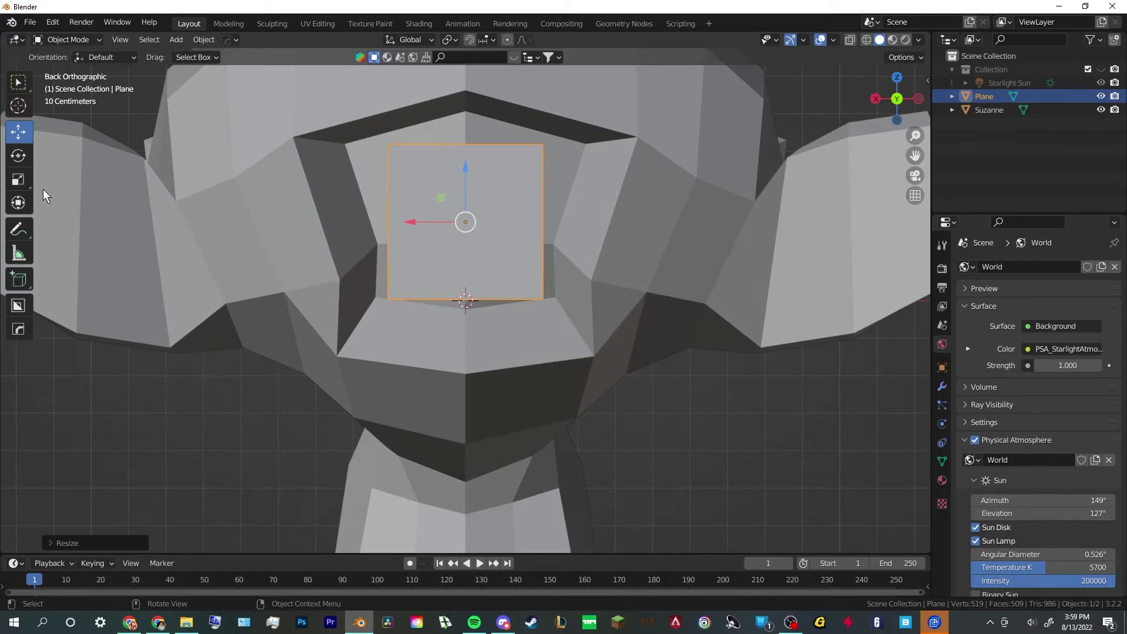
Stretch the plane along X and Z with the Scale tool so it covers more of the recess
drag(414, 222, 390, 221)
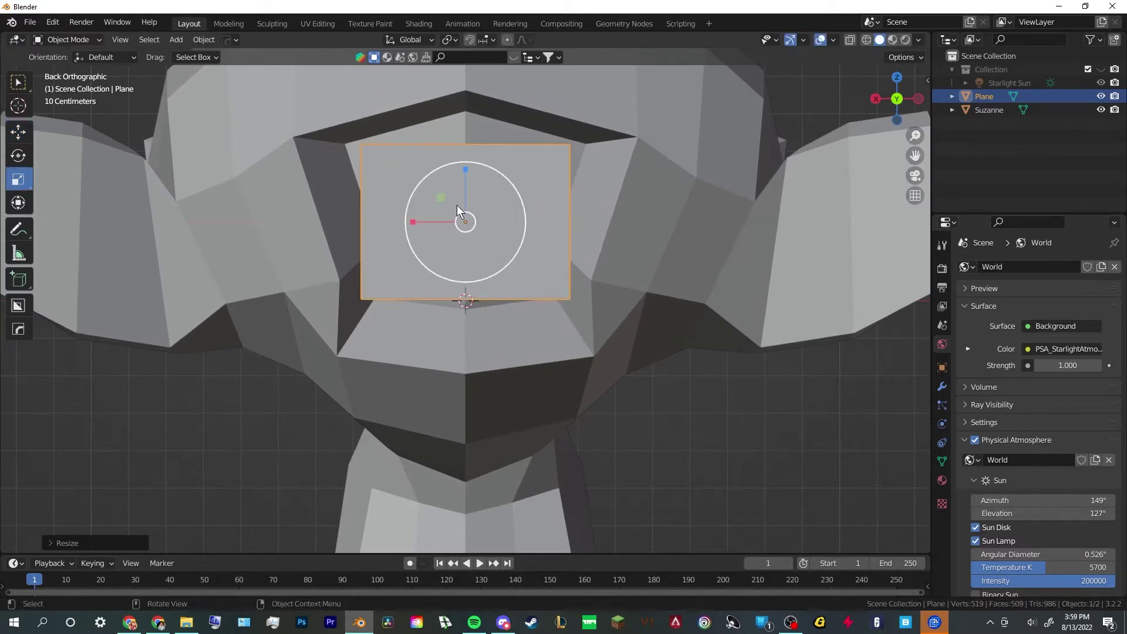
drag(463, 171, 466, 149)
scroll(693, 391, down, 3)
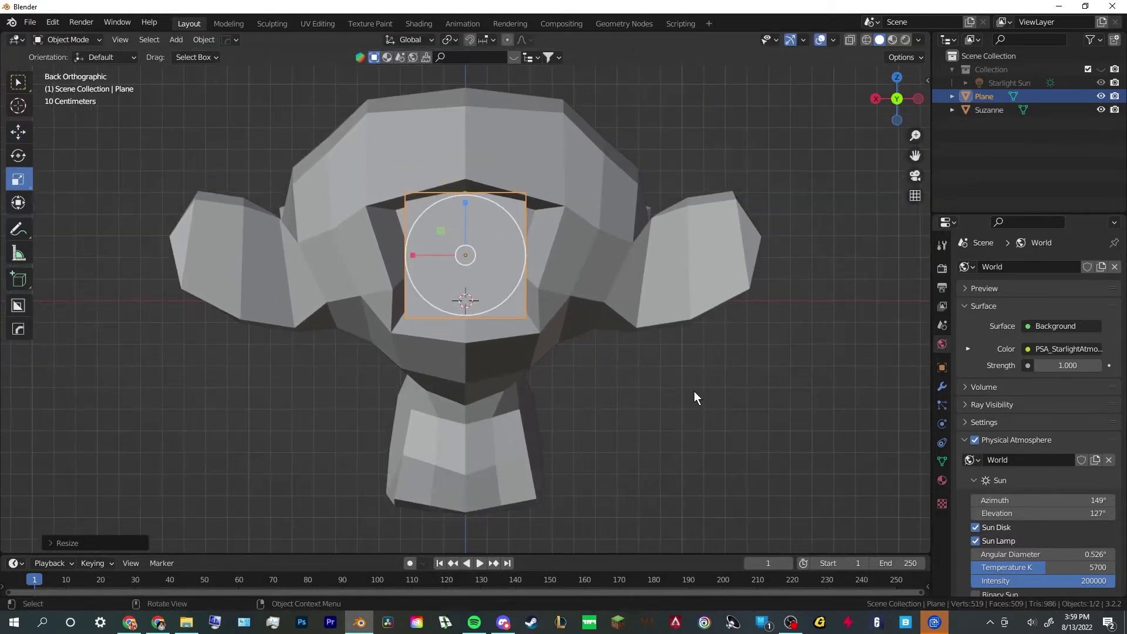
Examine from several sides how the plane fits into the recess in the head
click(675, 378)
middle_drag(675, 379, 519, 384)
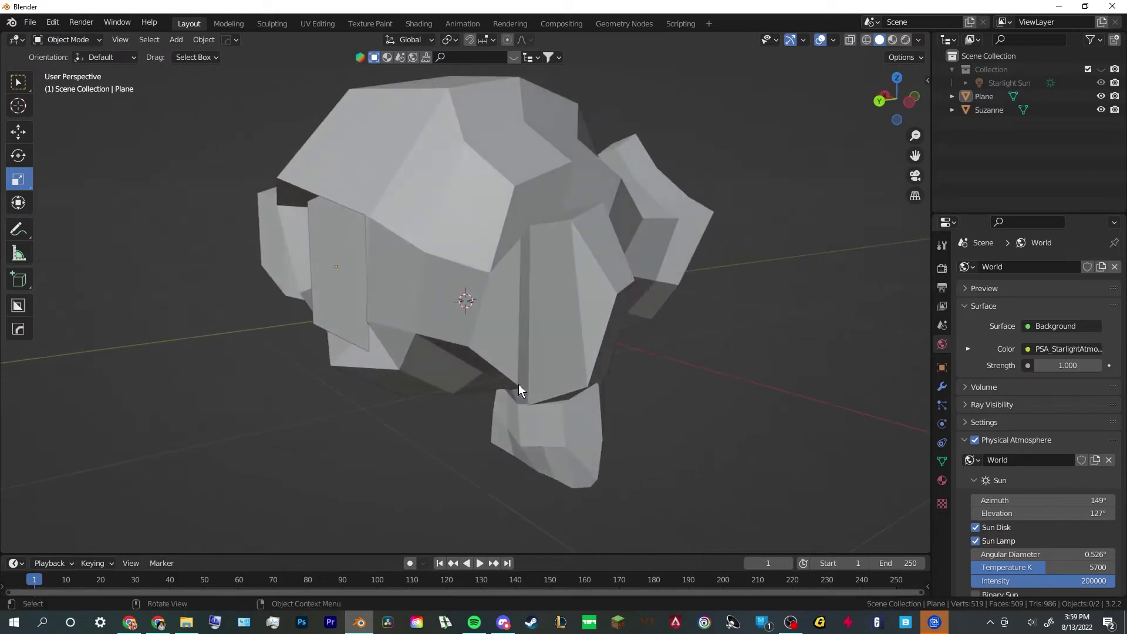
click(358, 274)
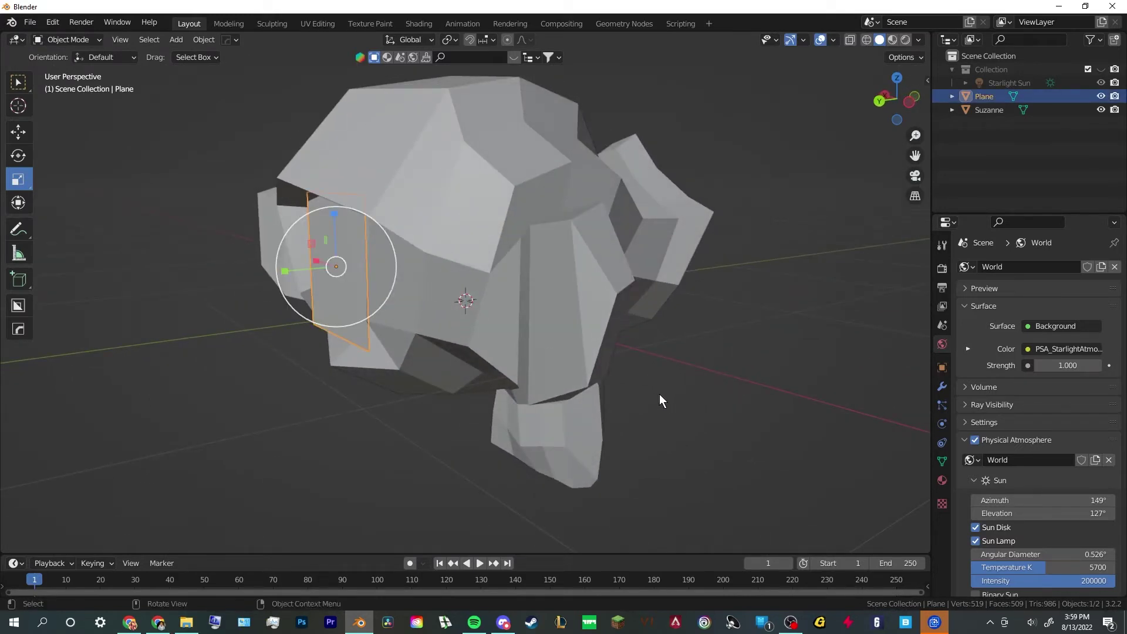
middle_drag(660, 394, 402, 388)
middle_drag(579, 394, 486, 393)
click(507, 312)
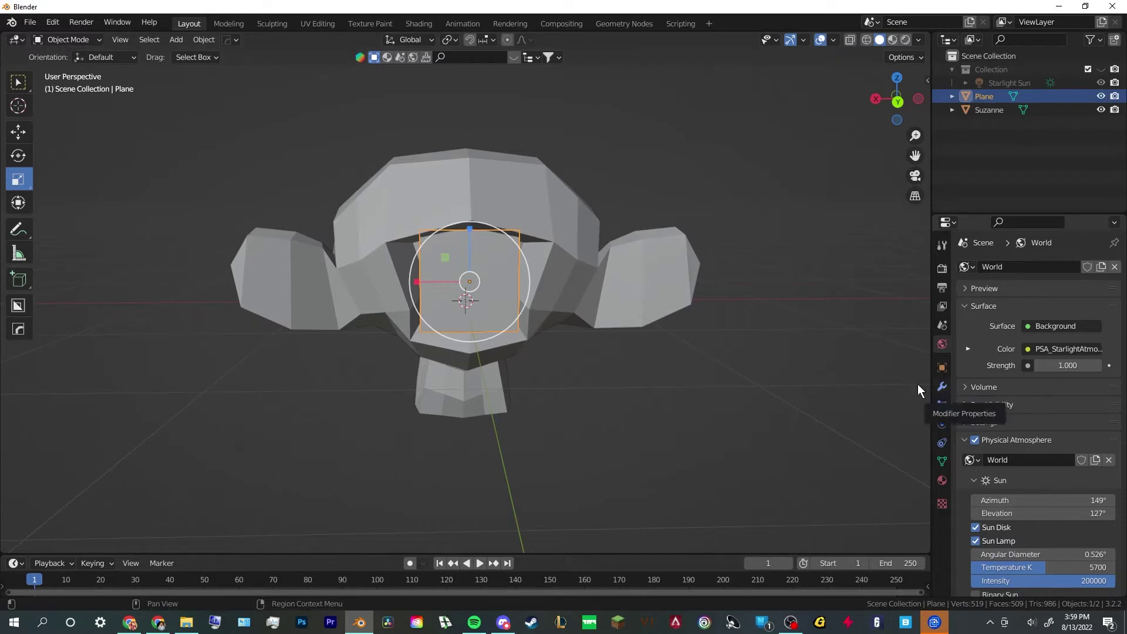
Select the plane in the recess and add a new emitter particle system to it
middle_drag(589, 376, 666, 375)
click(487, 199)
click(537, 280)
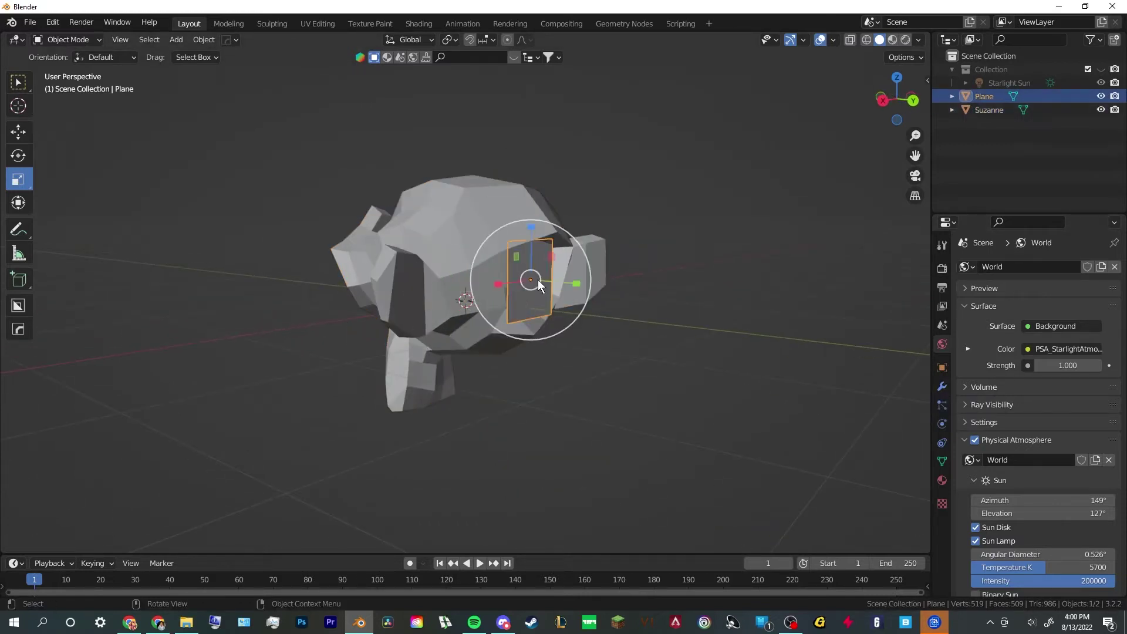
middle_drag(537, 279, 733, 332)
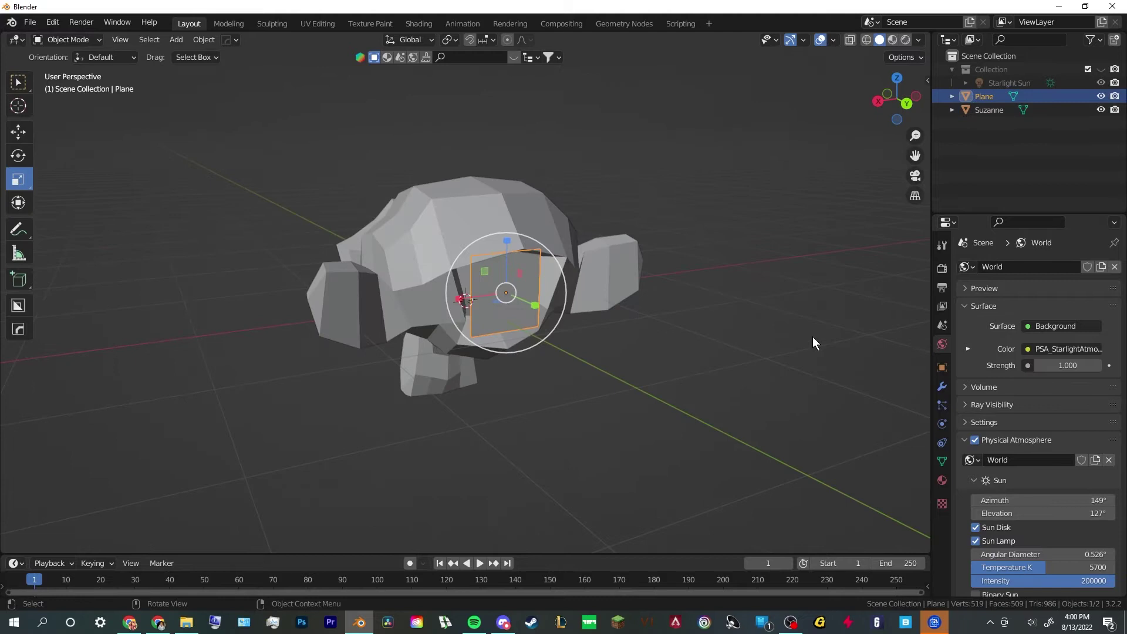
click(941, 405)
click(1115, 267)
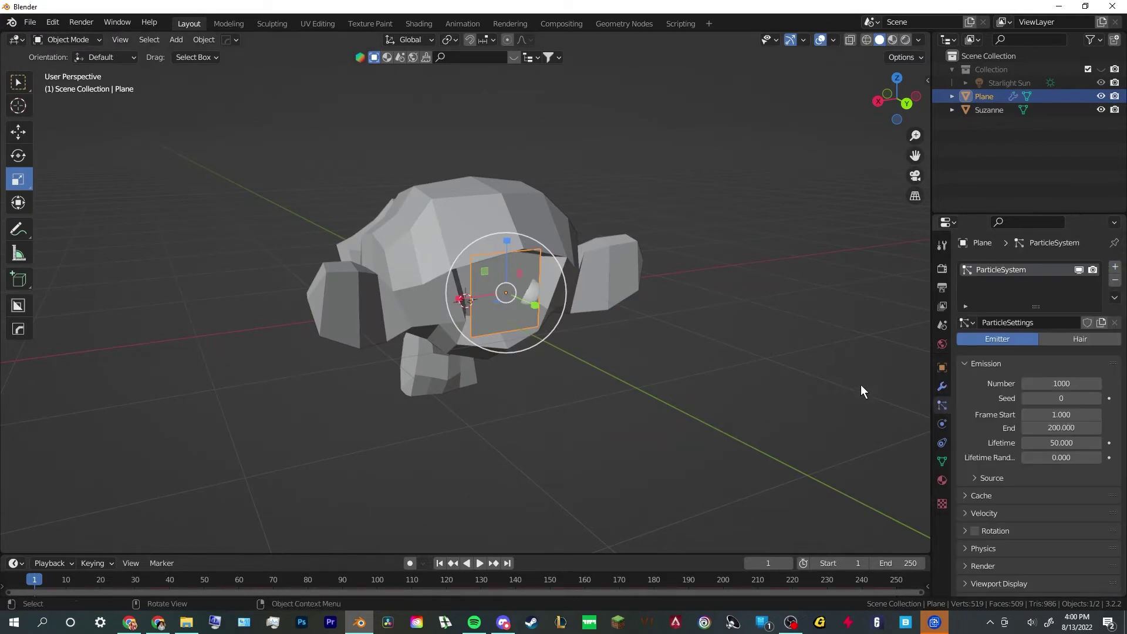
Play the animation to examine how the particles leave the plane, and stop the playback
key(space)
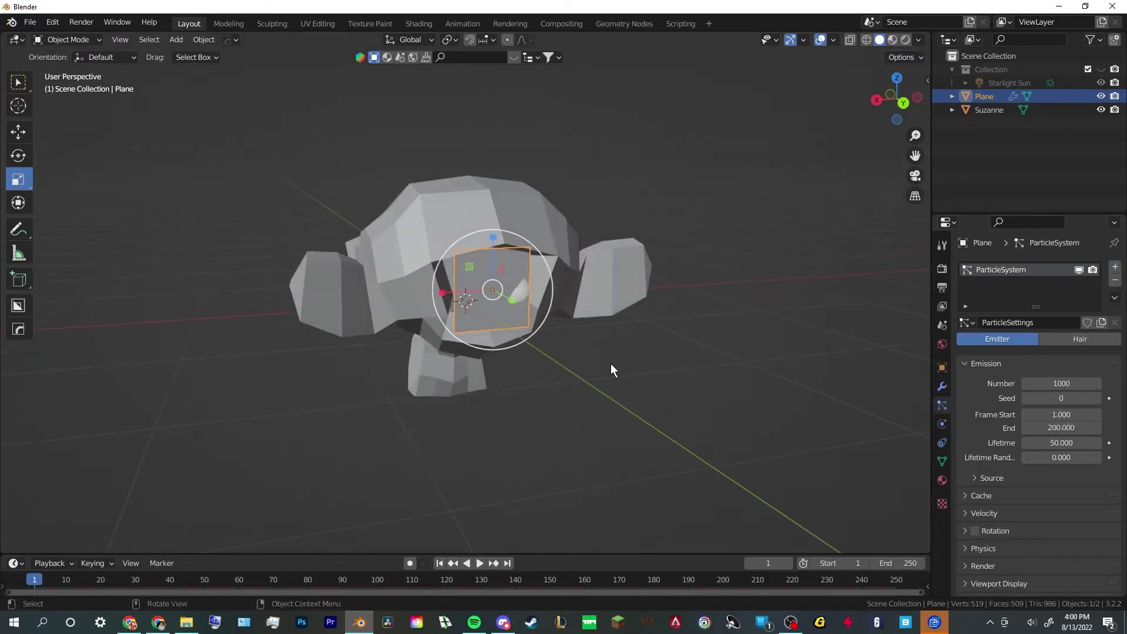
click(610, 369)
middle_drag(610, 368, 673, 382)
middle_drag(544, 450, 434, 423)
scroll(564, 446, up, 5)
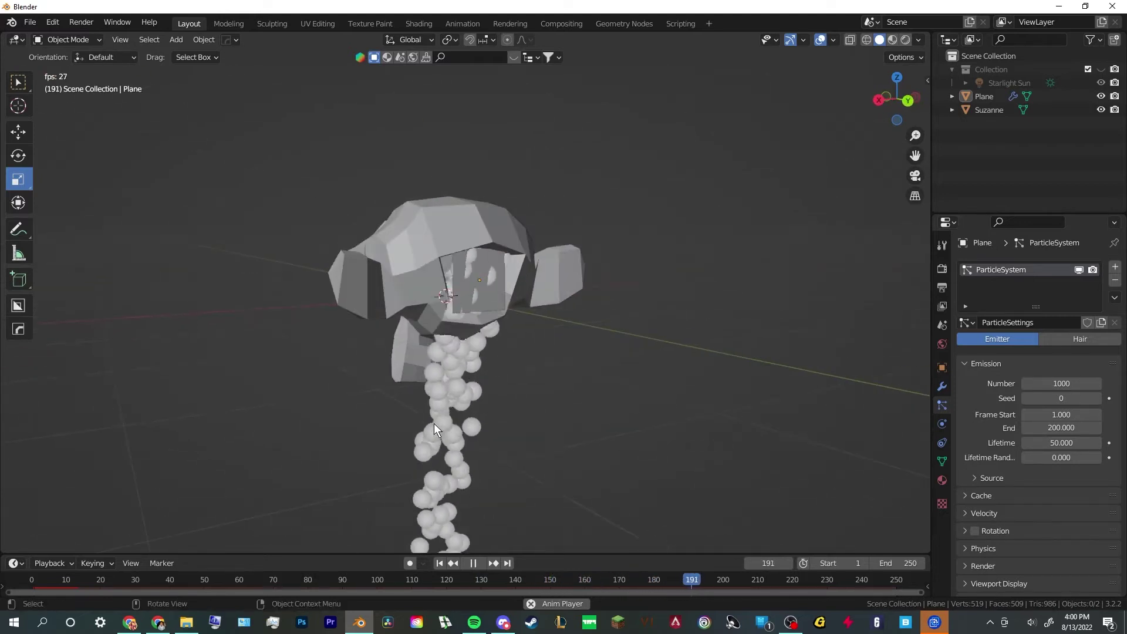
key(space)
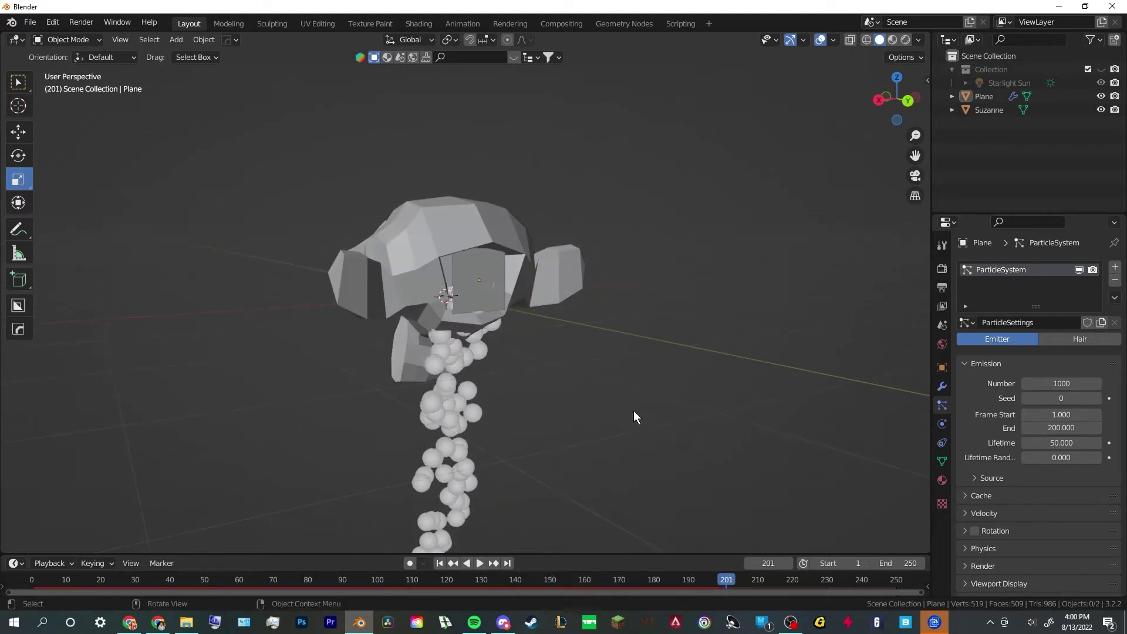
Set the gravity field weight of the particle system to 0
click(983, 480)
scroll(980, 449, down, 3)
click(978, 407)
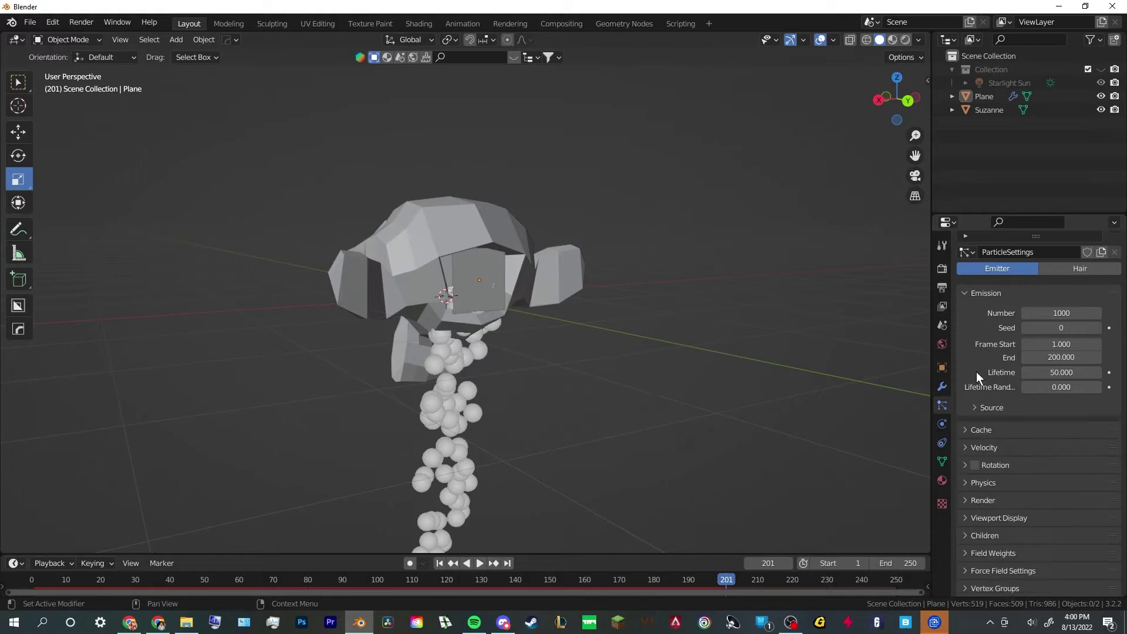
click(970, 548)
scroll(988, 509, down, 6)
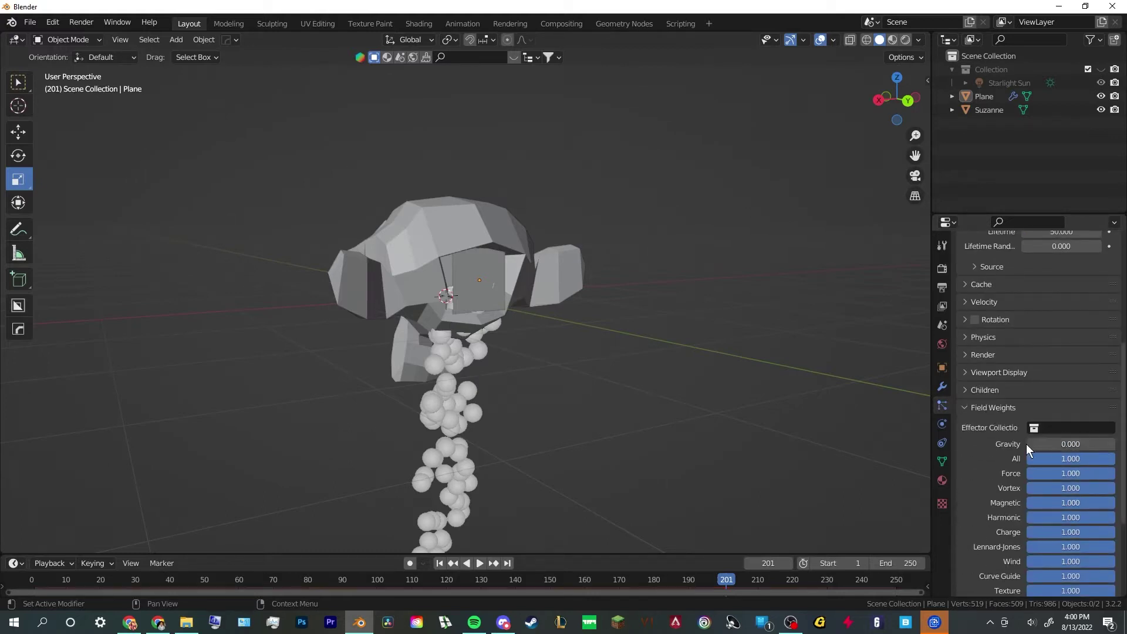
Play the animation and examine from several sides which way the weightless particles travel from the plane
key(space)
middle_drag(605, 349, 501, 246)
scroll(602, 342, up, 5)
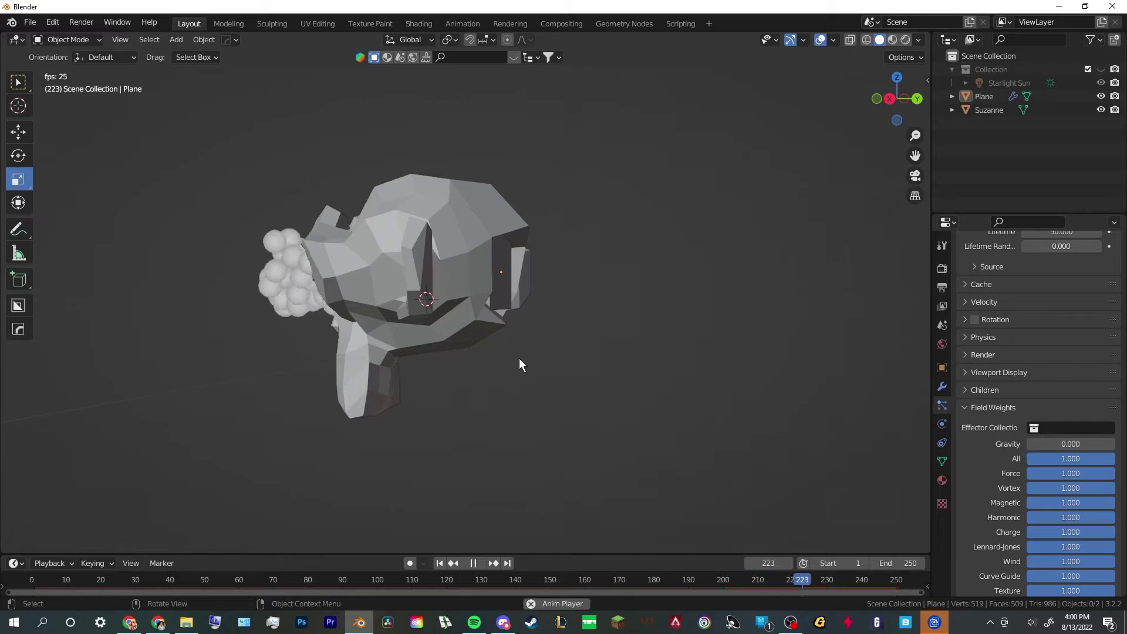
mouse_move(590, 368)
middle_down()
mouse_move(514, 368)
mouse_move(596, 356)
middle_up()
scroll(513, 367, up, 3)
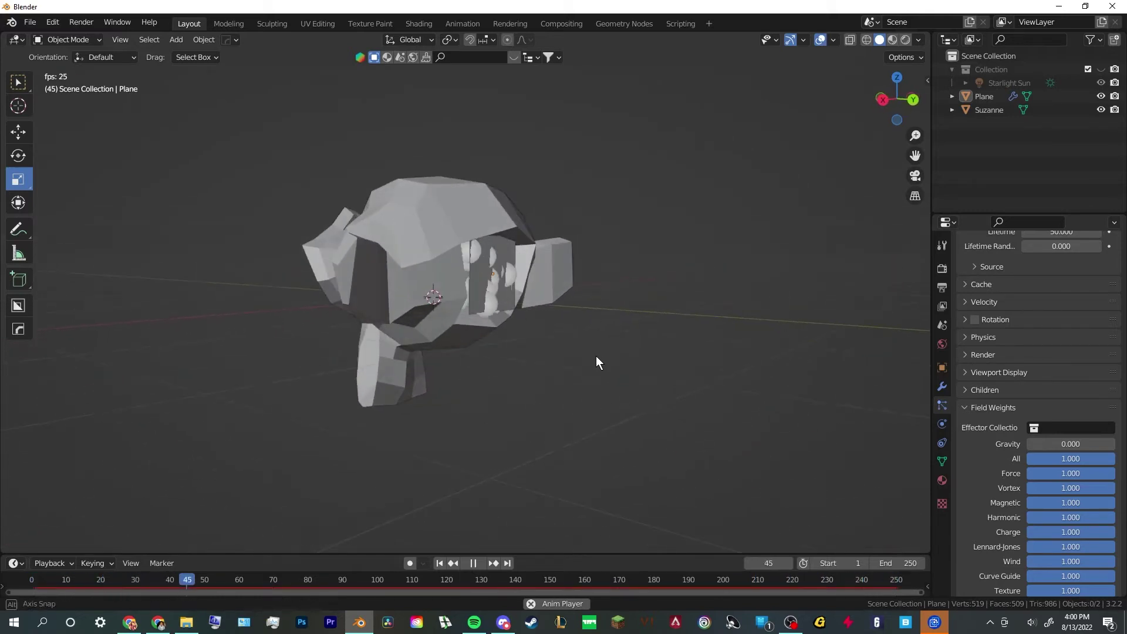
click(499, 287)
middle_drag(503, 278, 672, 360)
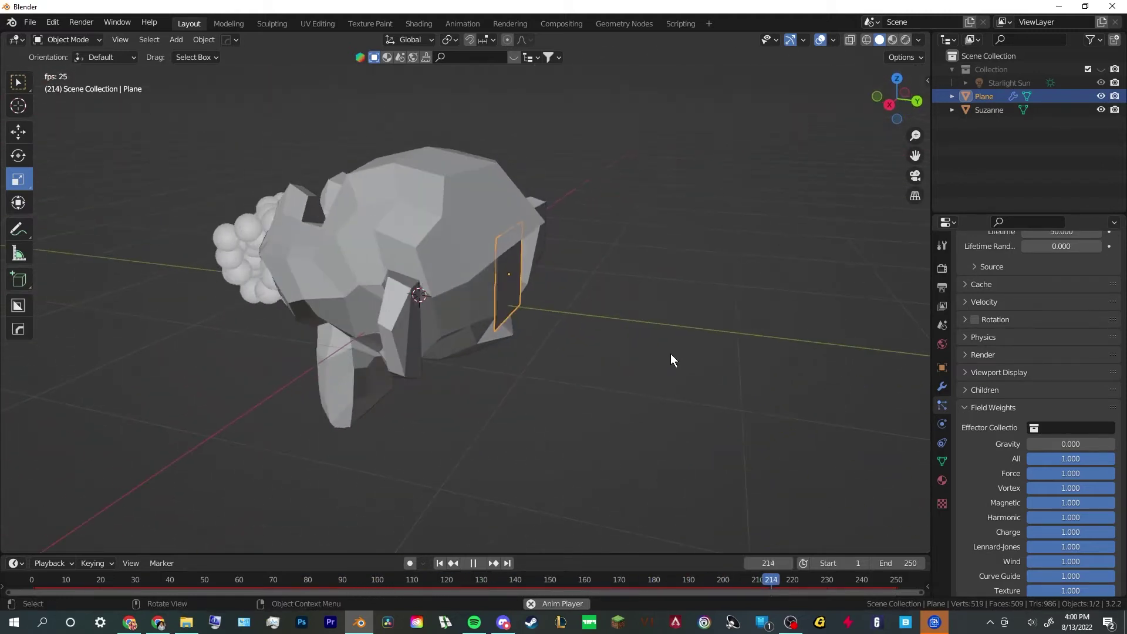
Set the particles' Normal velocity to 0 m/s
scroll(970, 343, up, 5)
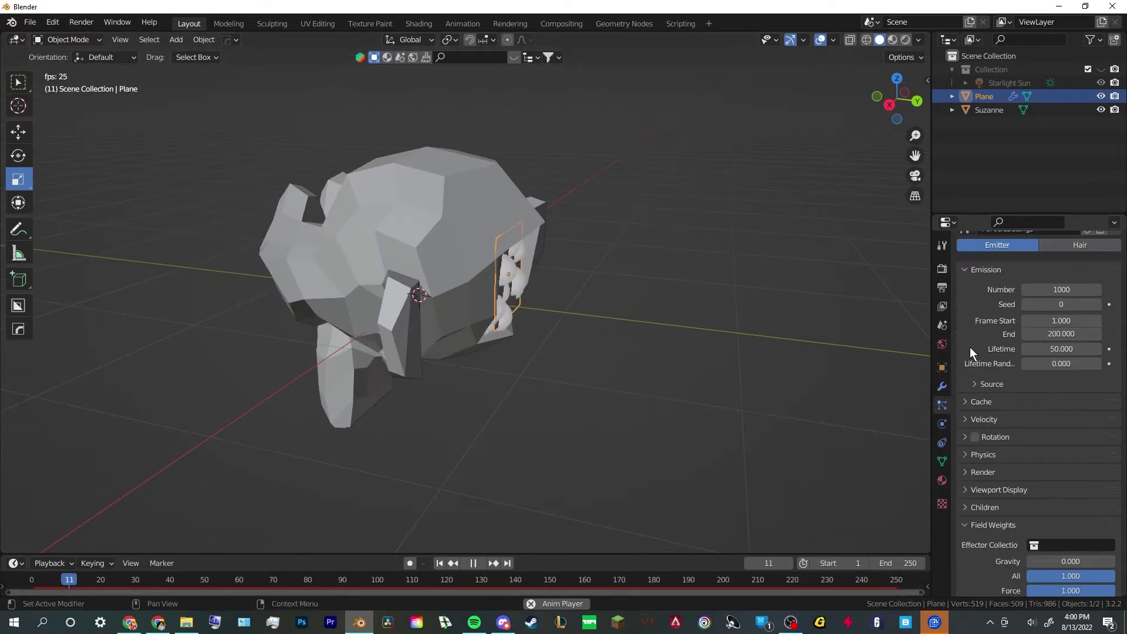
click(975, 418)
click(1028, 439)
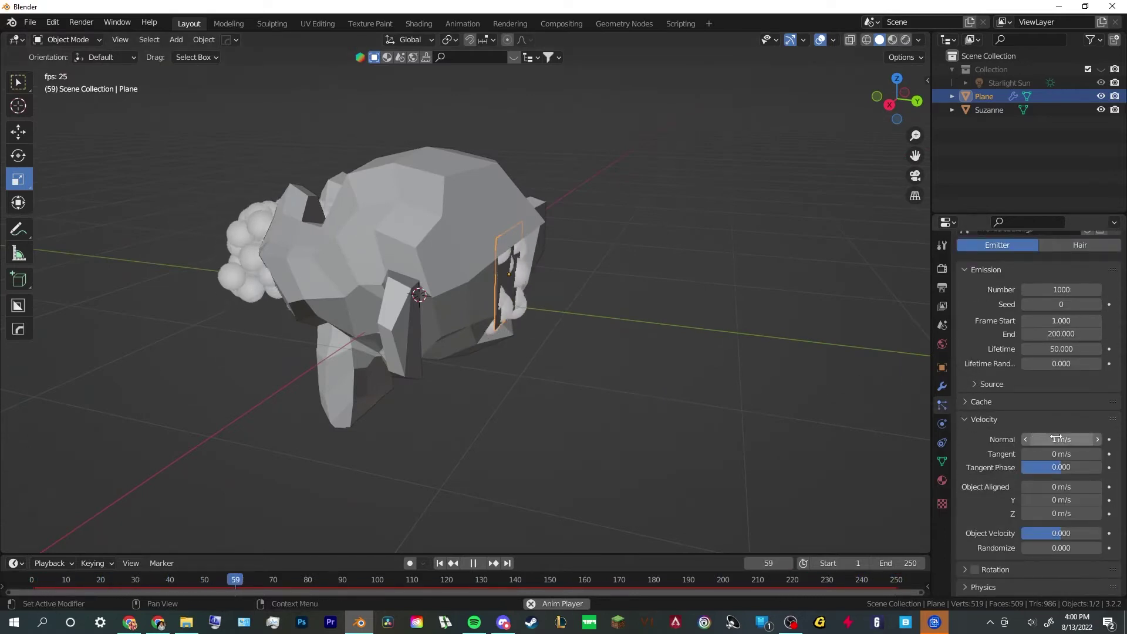
text(0)
key(Return)
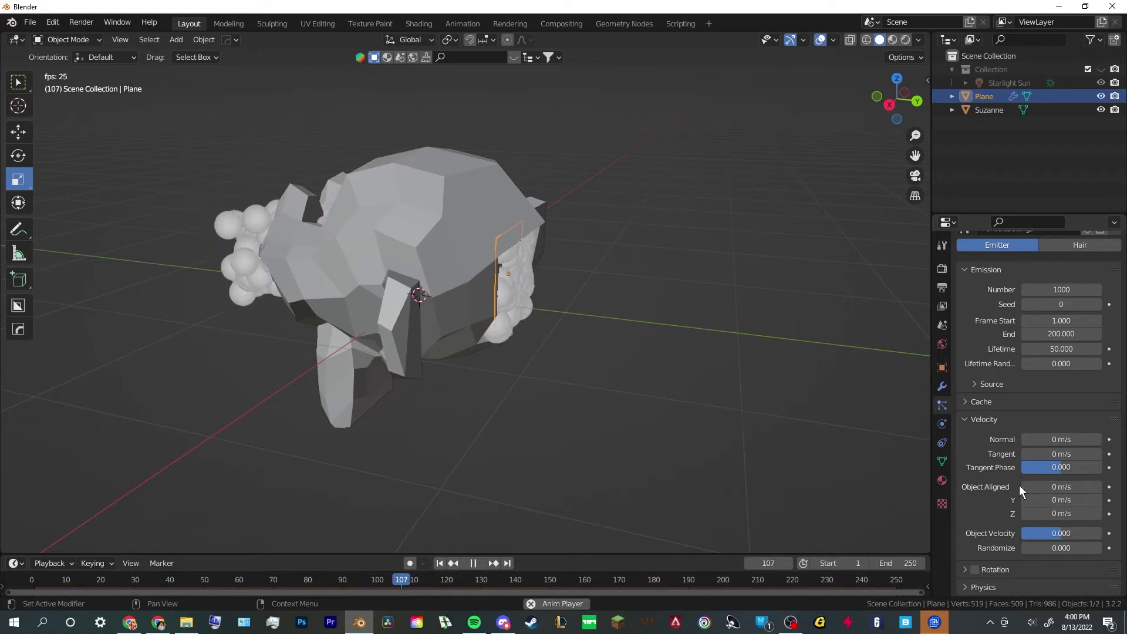
Set the particles' object-aligned Z velocity to -5 m/s so they shoot backwards out of the head
drag(1061, 500, 1038, 513)
key(Return)
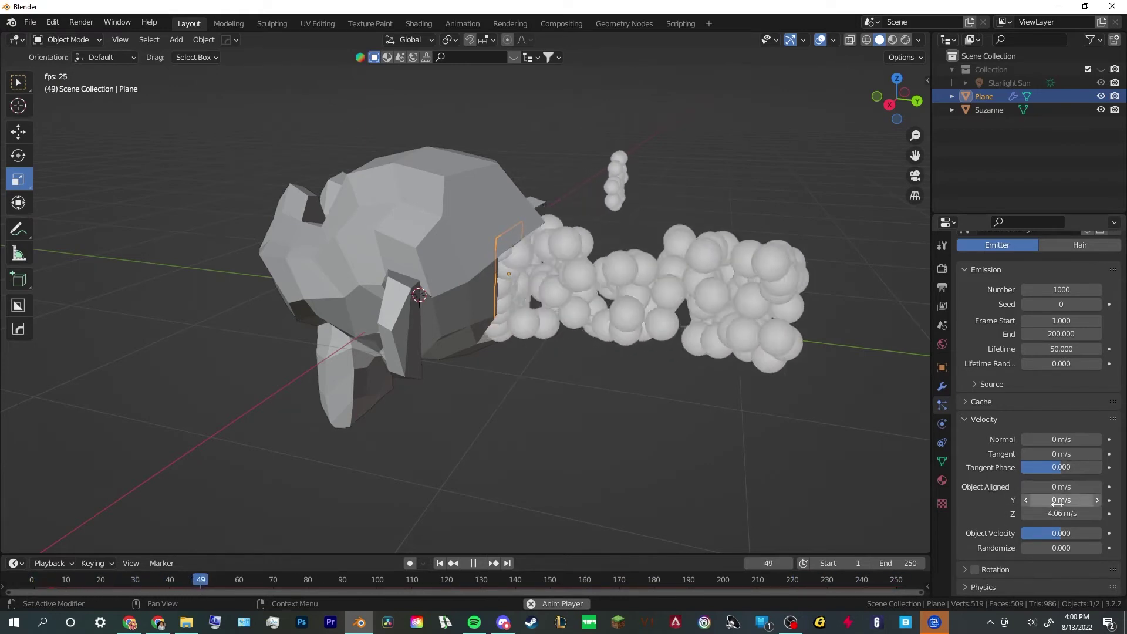
scroll(719, 426, down, 2)
middle_drag(719, 426, 647, 424)
scroll(647, 425, up, 3)
click(1048, 512)
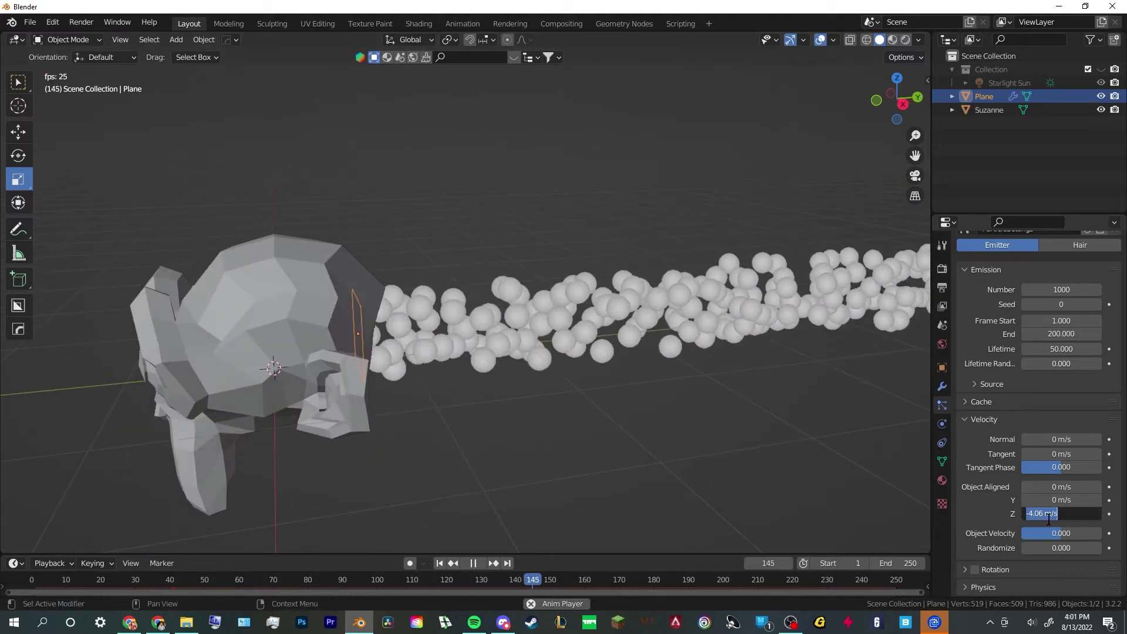
text(-5)
key(Return)
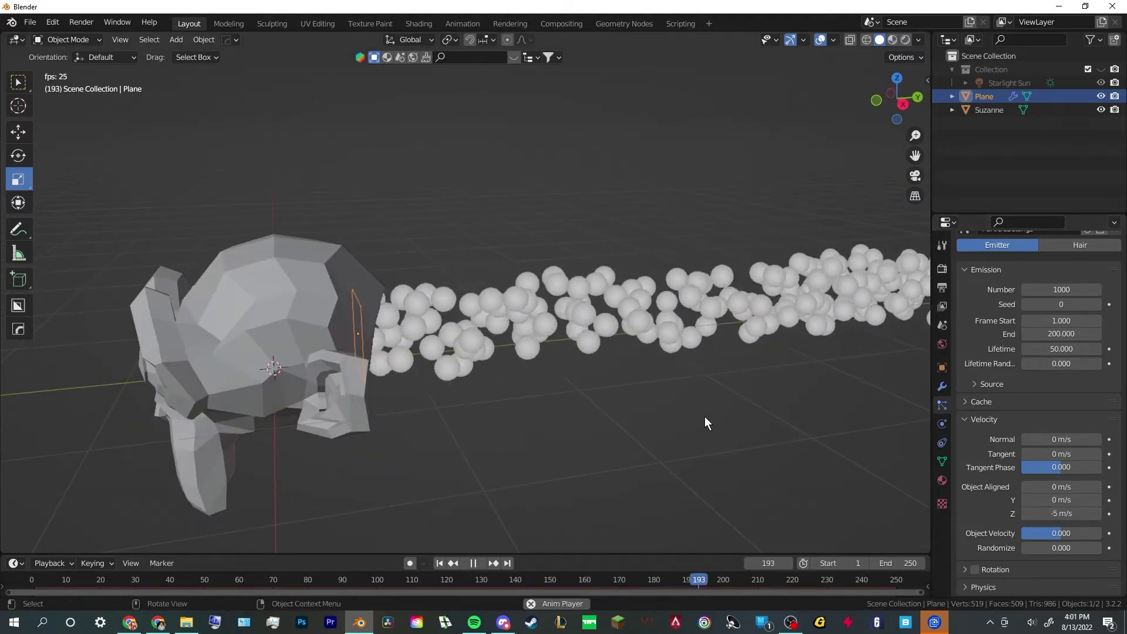
Examine the particle stream behind the monkey head from several sides and distances while the animation plays
middle_drag(704, 417, 622, 385)
scroll(622, 385, down, 4)
middle_drag(531, 399, 593, 364)
scroll(631, 406, up, 3)
middle_drag(506, 383, 688, 377)
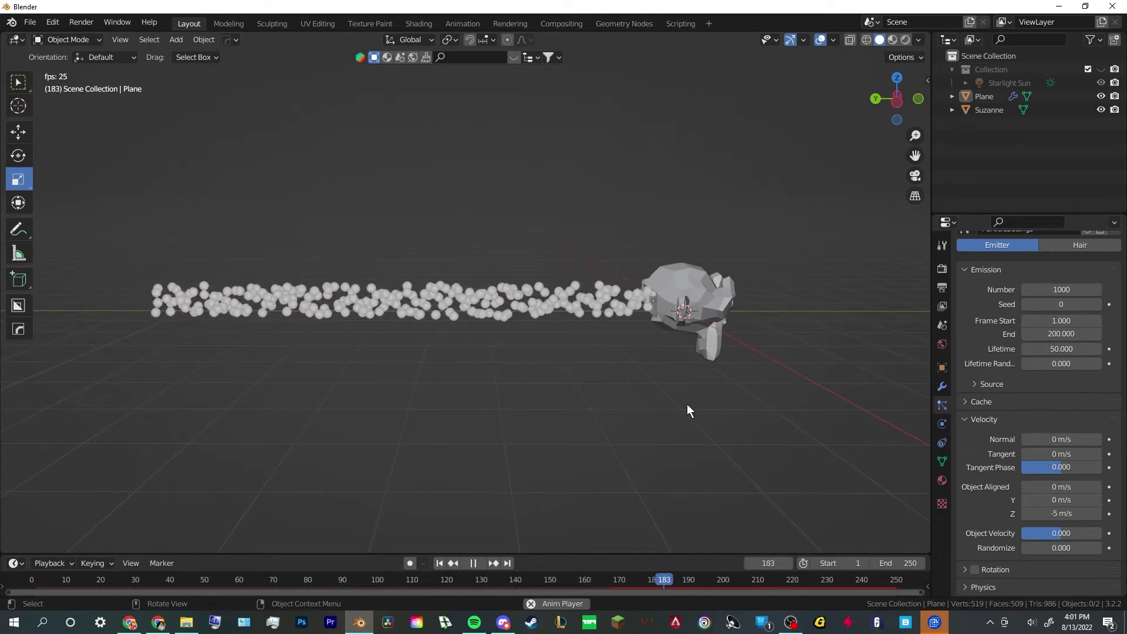
middle_drag(687, 404, 563, 368)
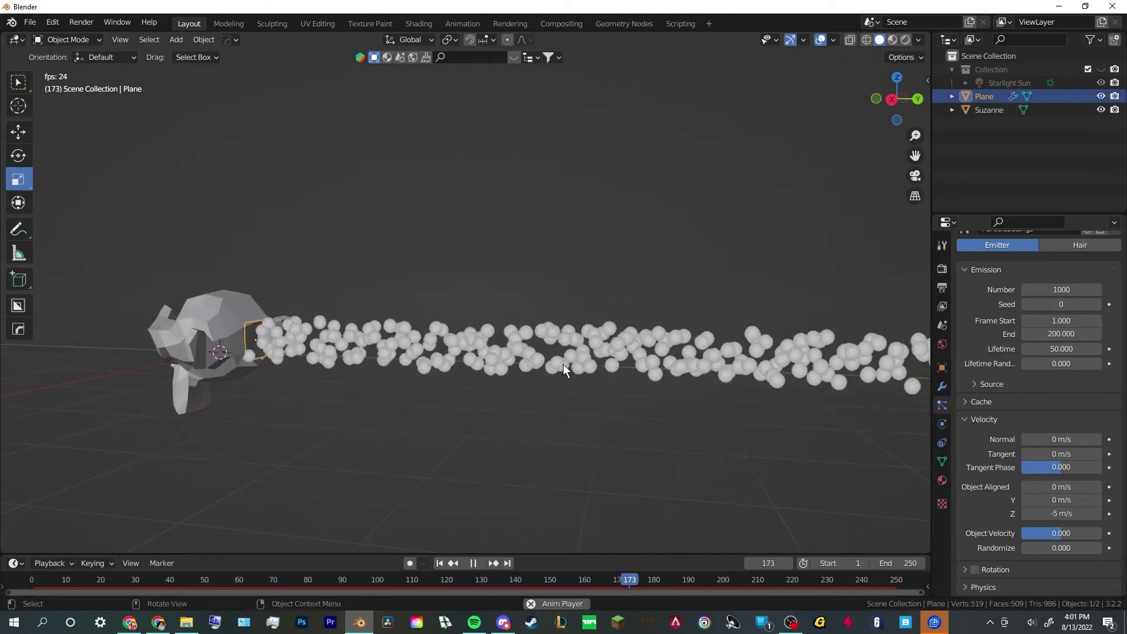
Stop playback and set the particles' lifetime to 100 and the emission end frame to 250
key(space)
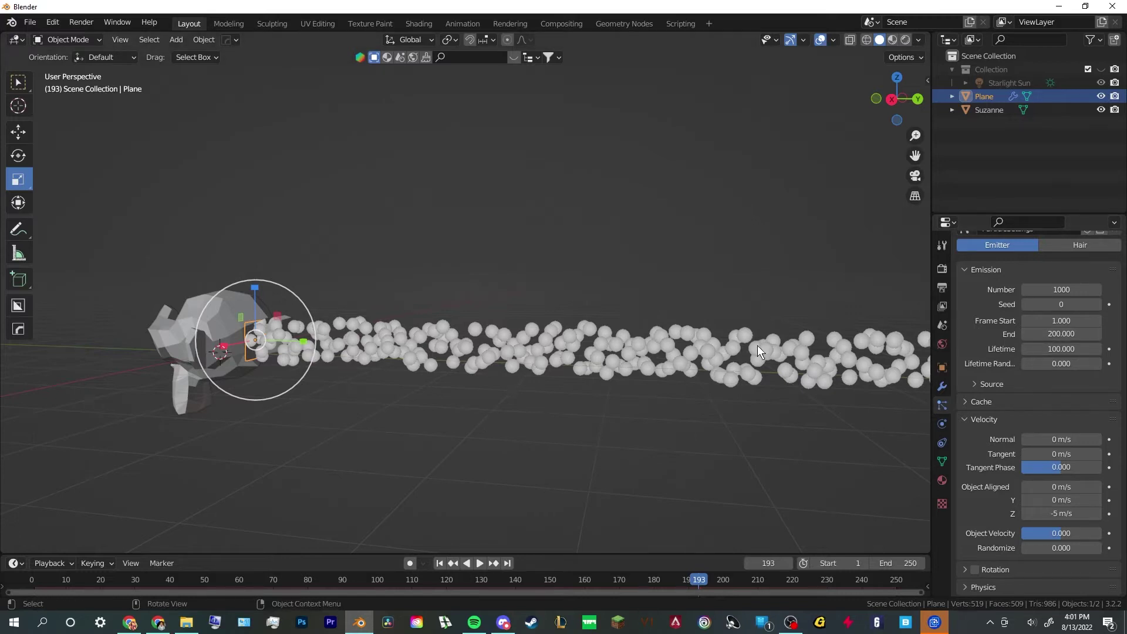
drag(667, 552, 666, 526)
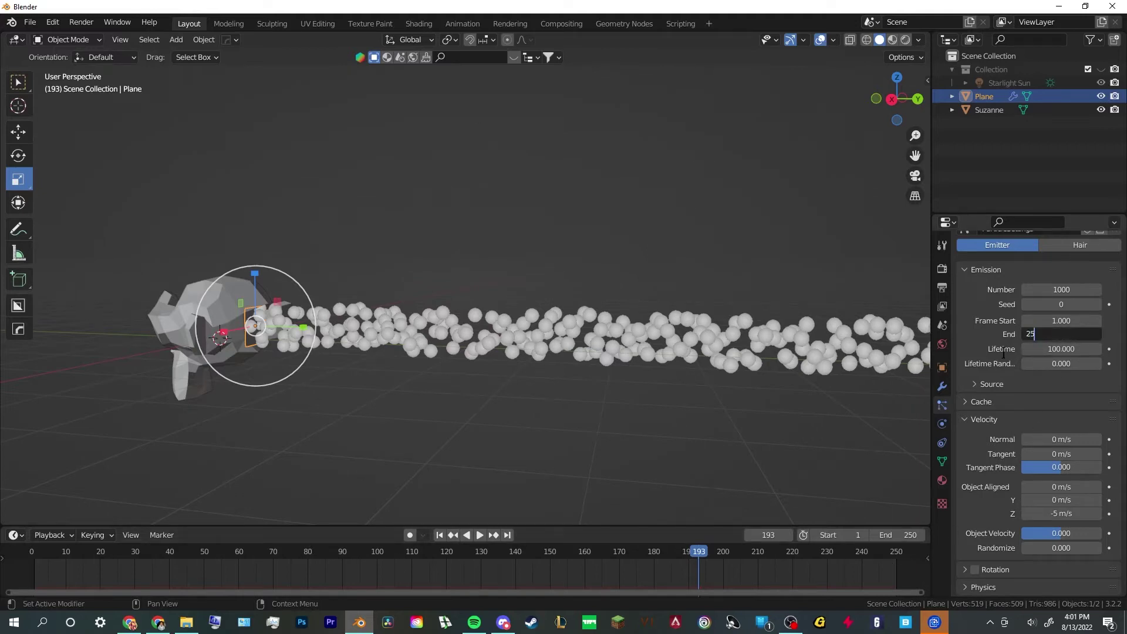
text(0)
key(Return)
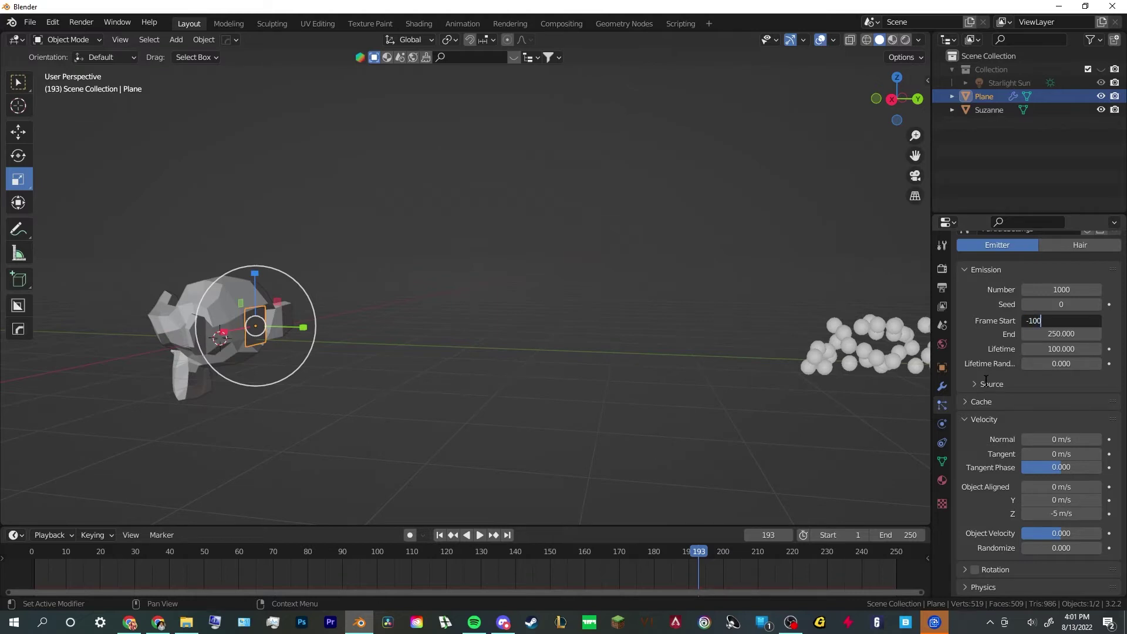
Set the particle emission's start frame to -100
key(Return)
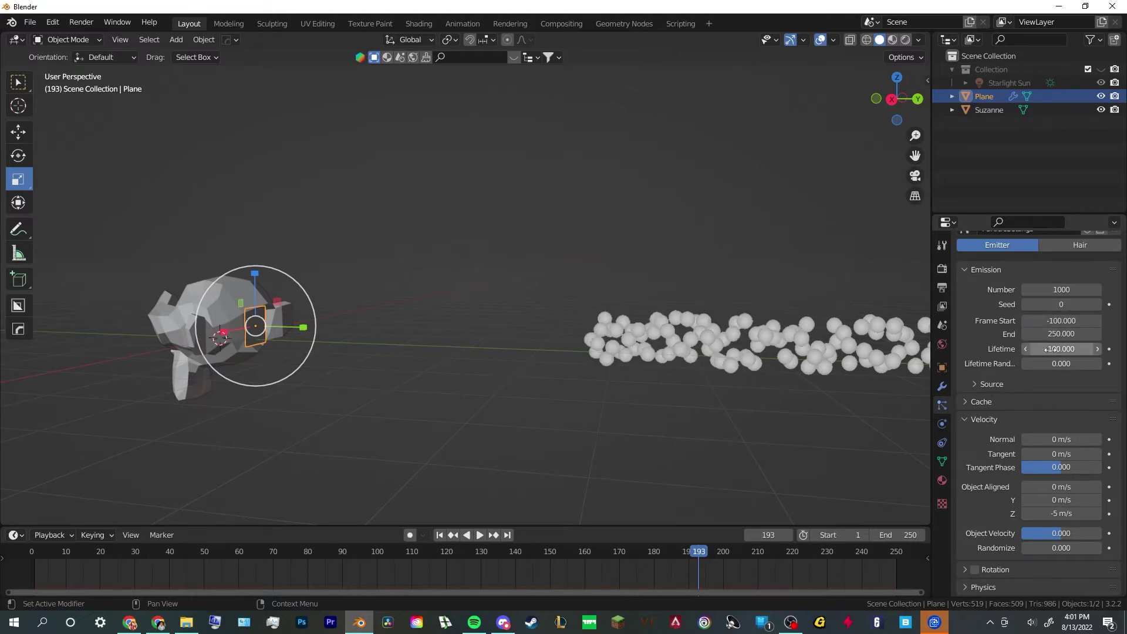
scroll(371, 559, down, 3)
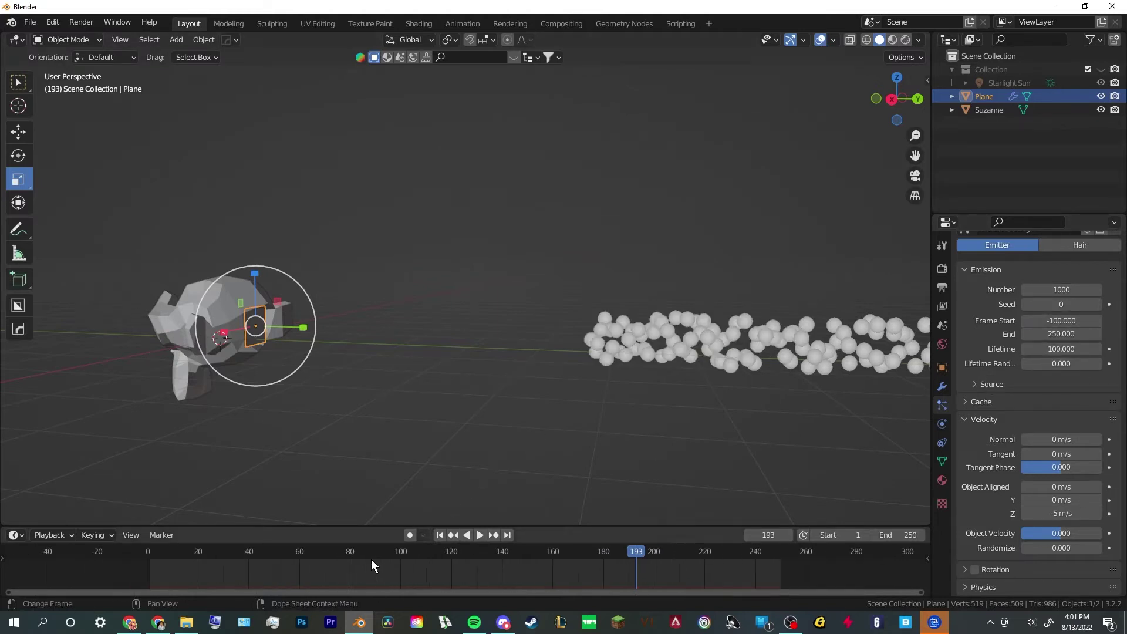
middle_drag(371, 558, 580, 563)
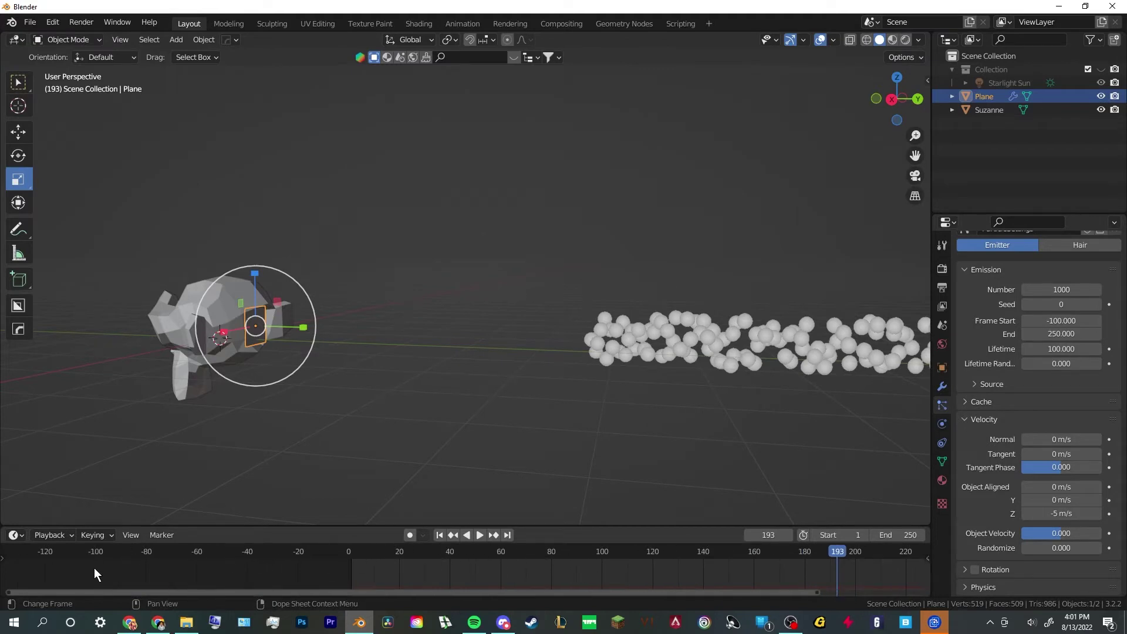
Play the animation from the start of the frame range and examine the particle stream from the front of the head
click(353, 555)
key(space)
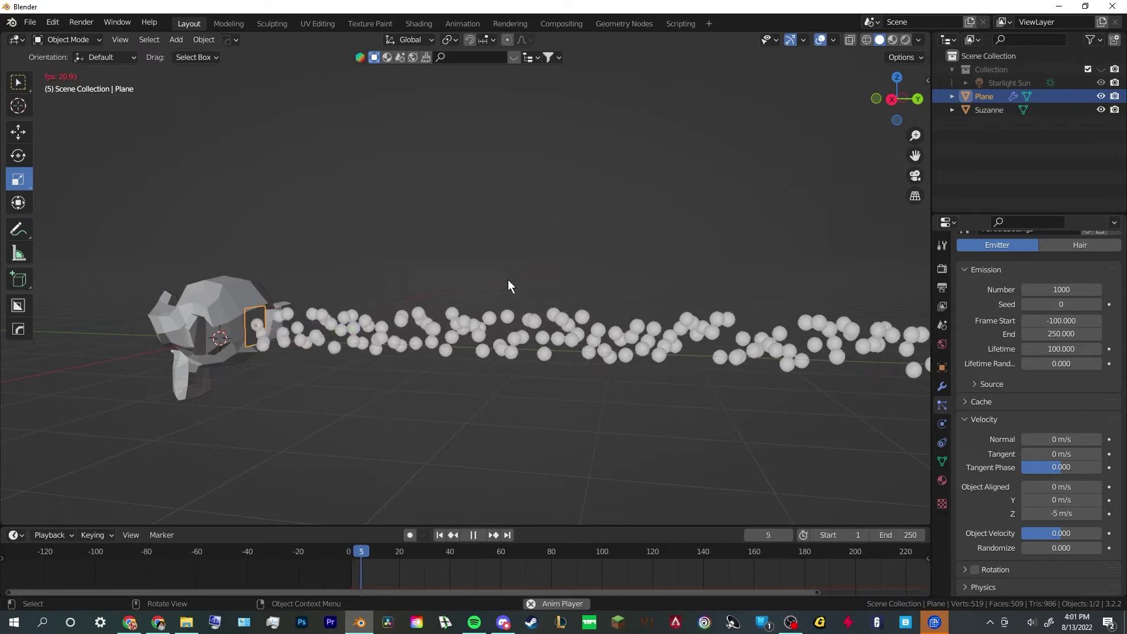
click(478, 397)
middle_drag(478, 396, 656, 406)
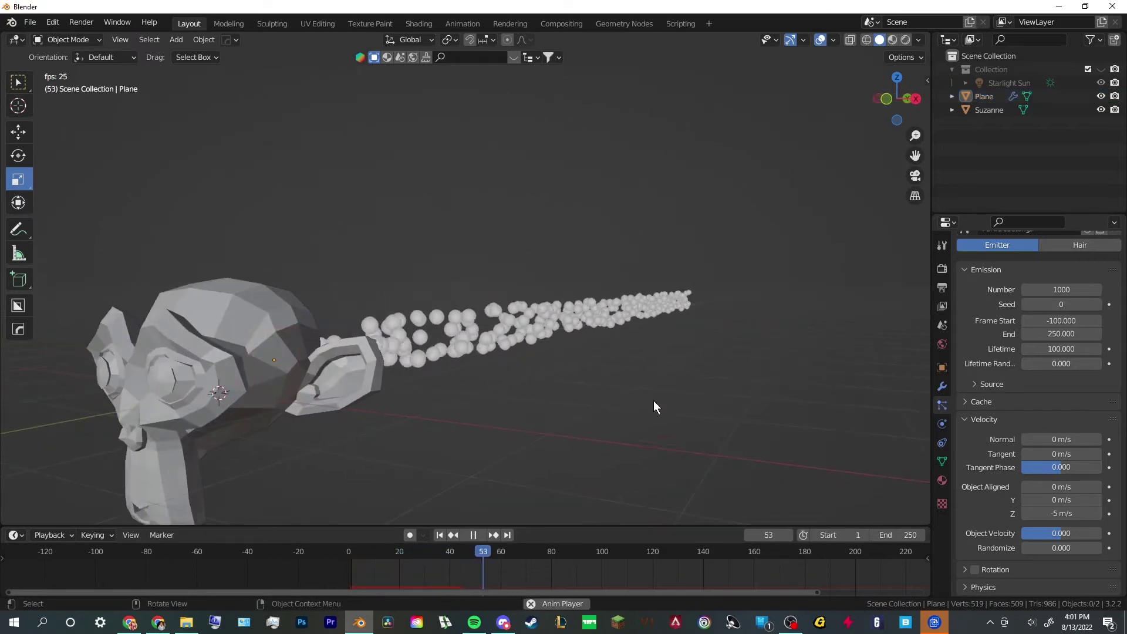
scroll(751, 570, down, 2)
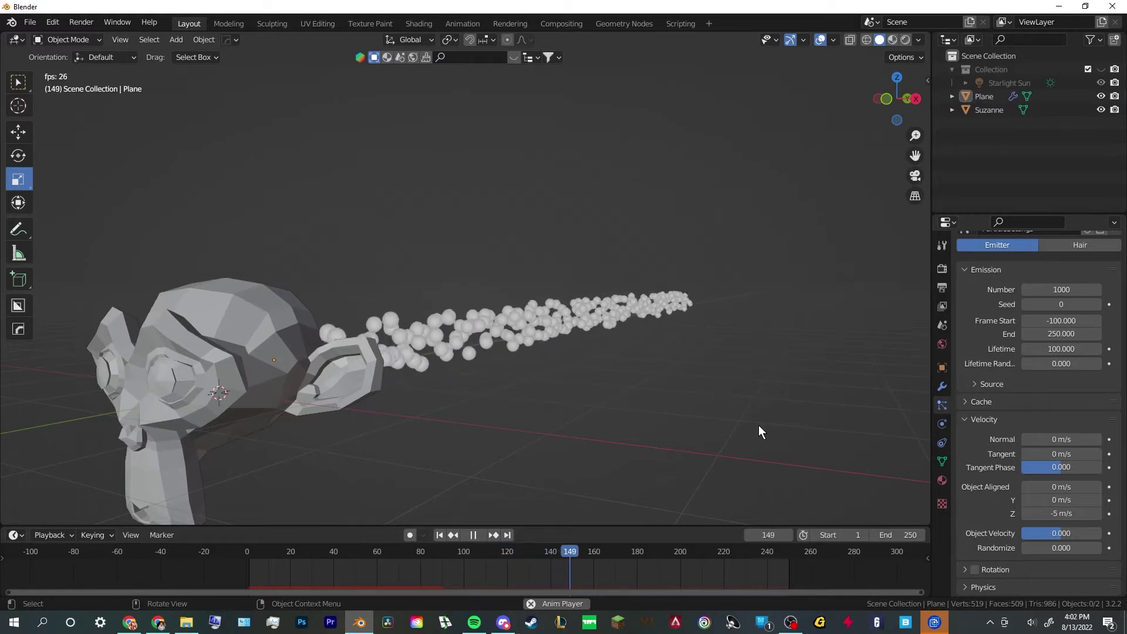
scroll(565, 366, down, 5)
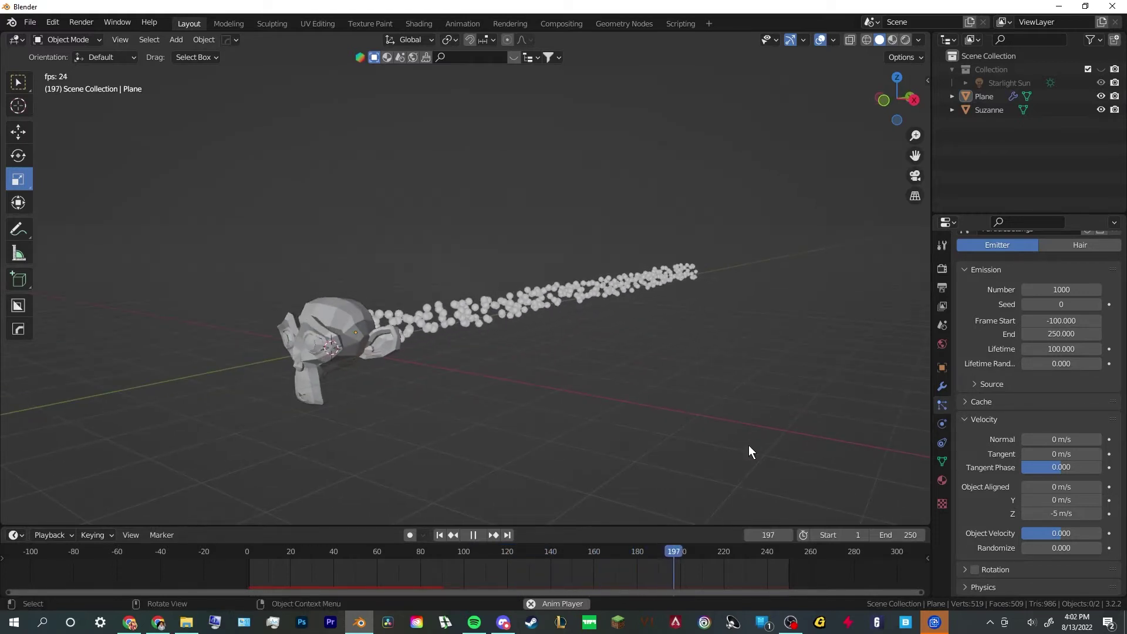
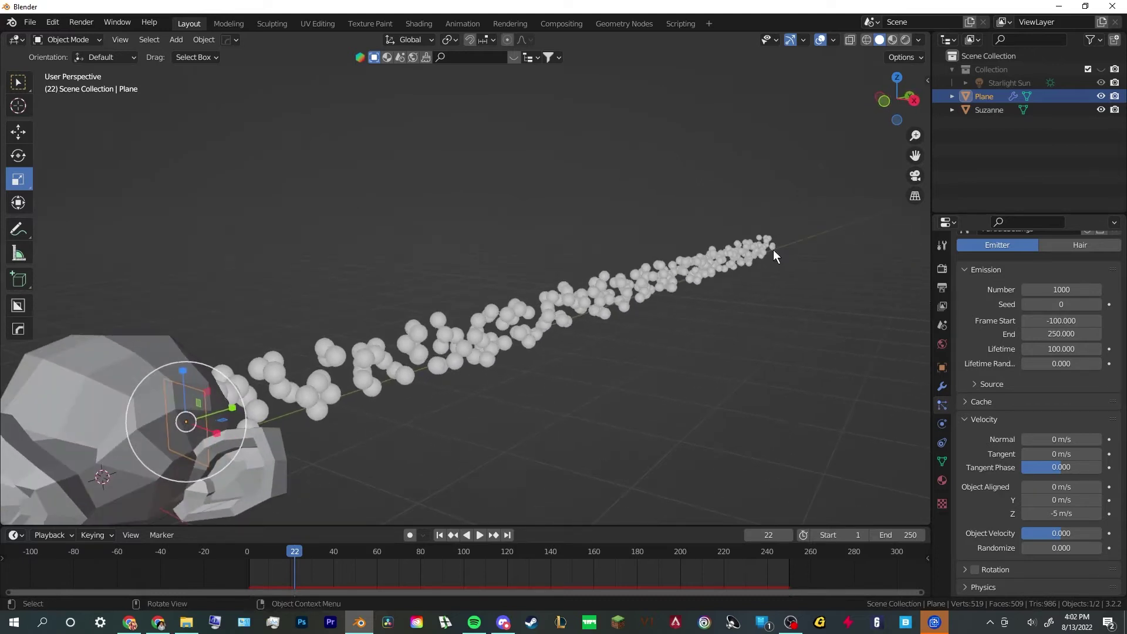
Add a Wind force field at the scene origin, inside the monkey head
scroll(731, 292, down, 5)
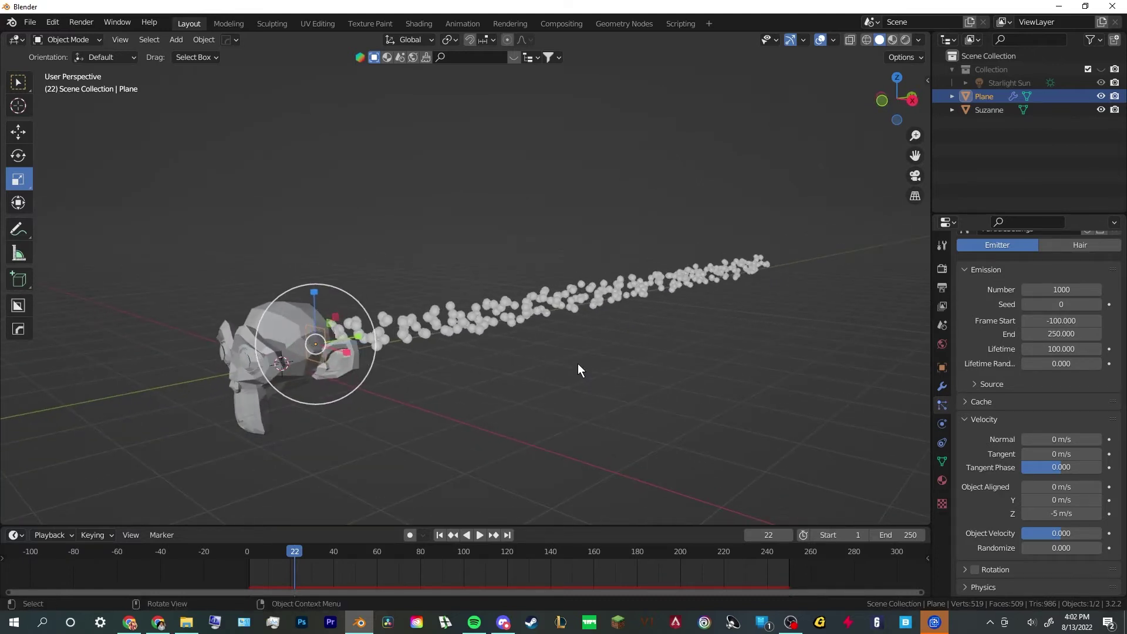
scroll(577, 370, up, 2)
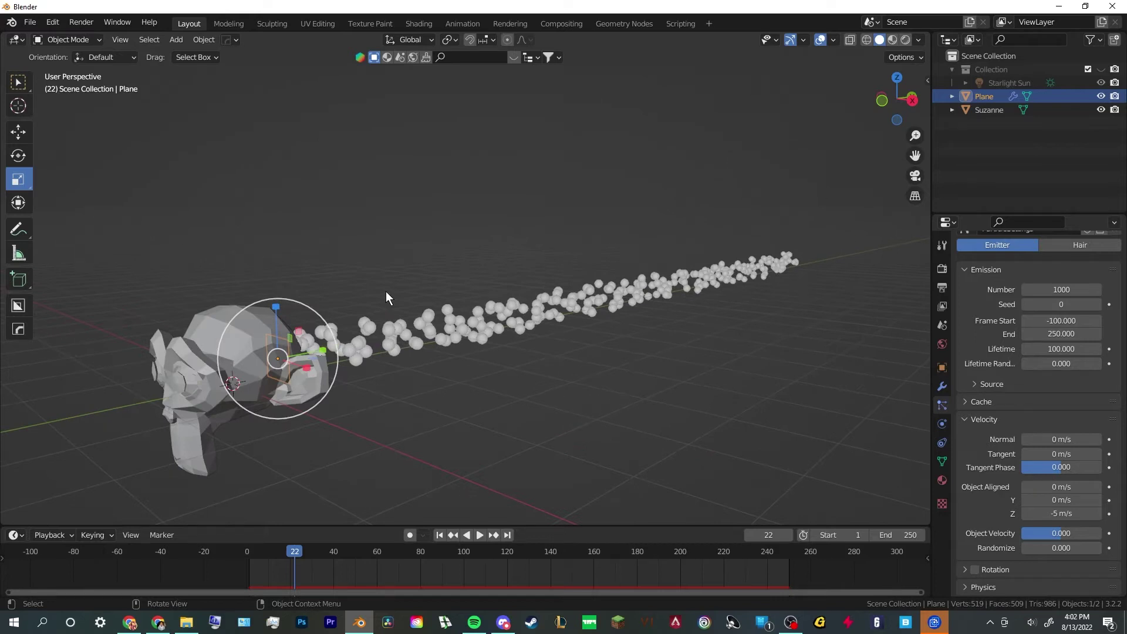
middle_drag(385, 291, 331, 347)
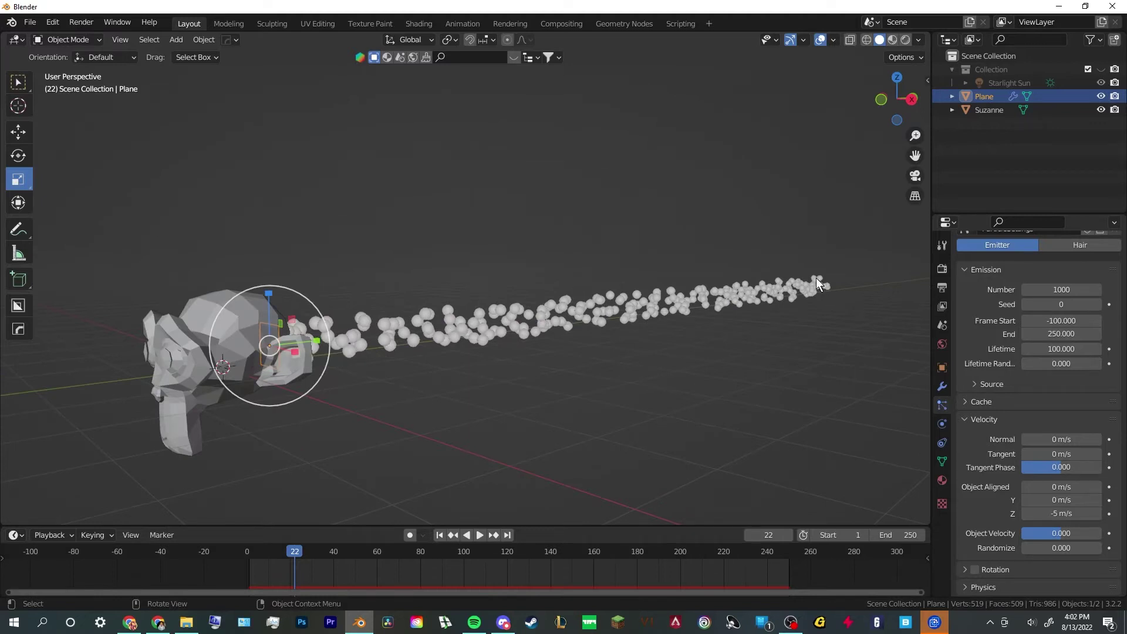
click(582, 228)
middle_drag(582, 228, 487, 246)
key(shift+a)
mouse_move(487, 247)
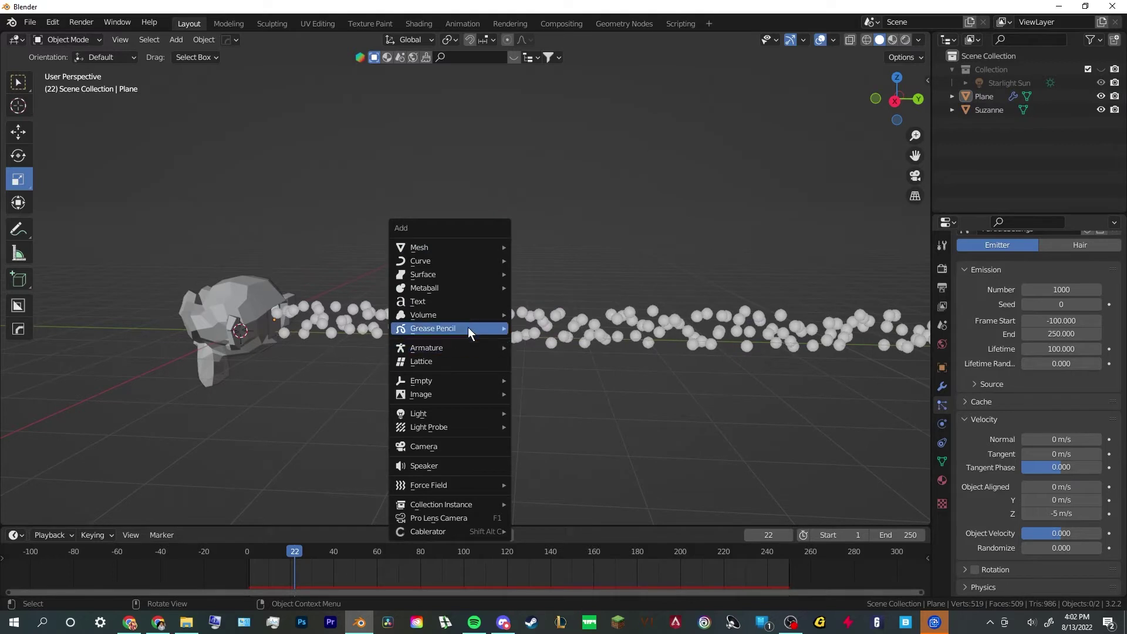
mouse_move(452, 490)
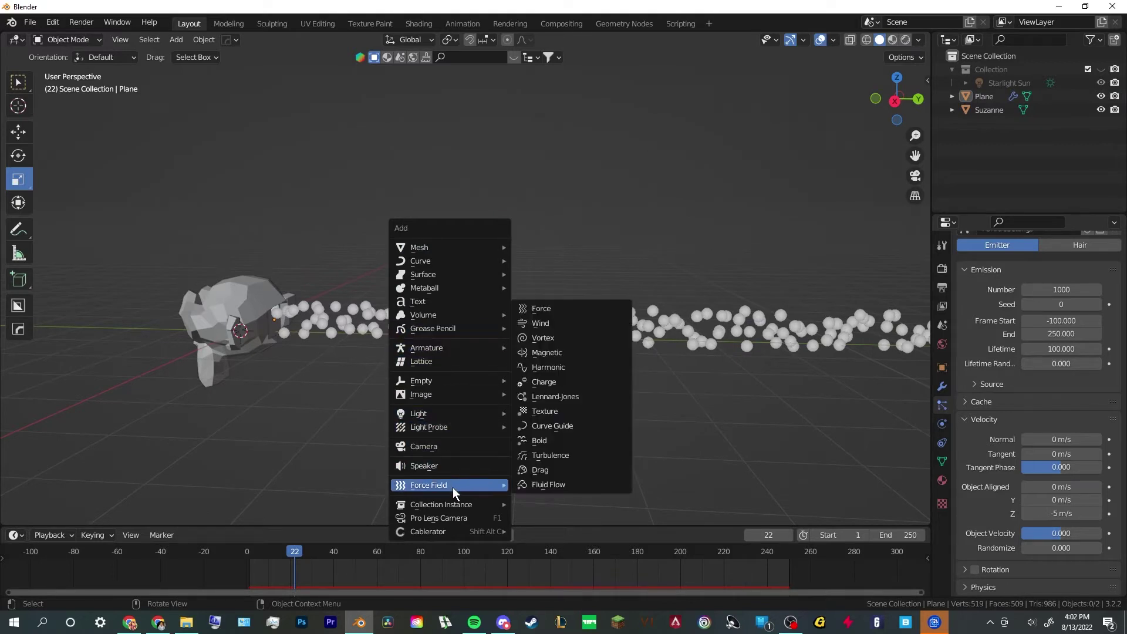
click(575, 326)
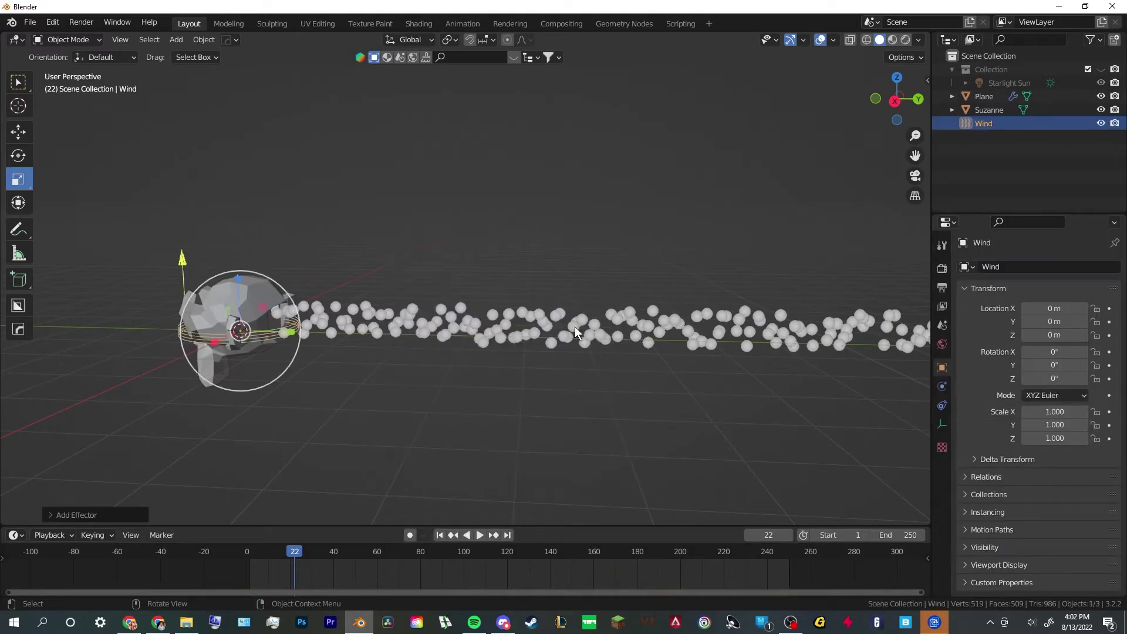
Rotate the wind force field 90° about X and 180° about Z so it points backwards along the particle stream
middle_drag(575, 326, 651, 316)
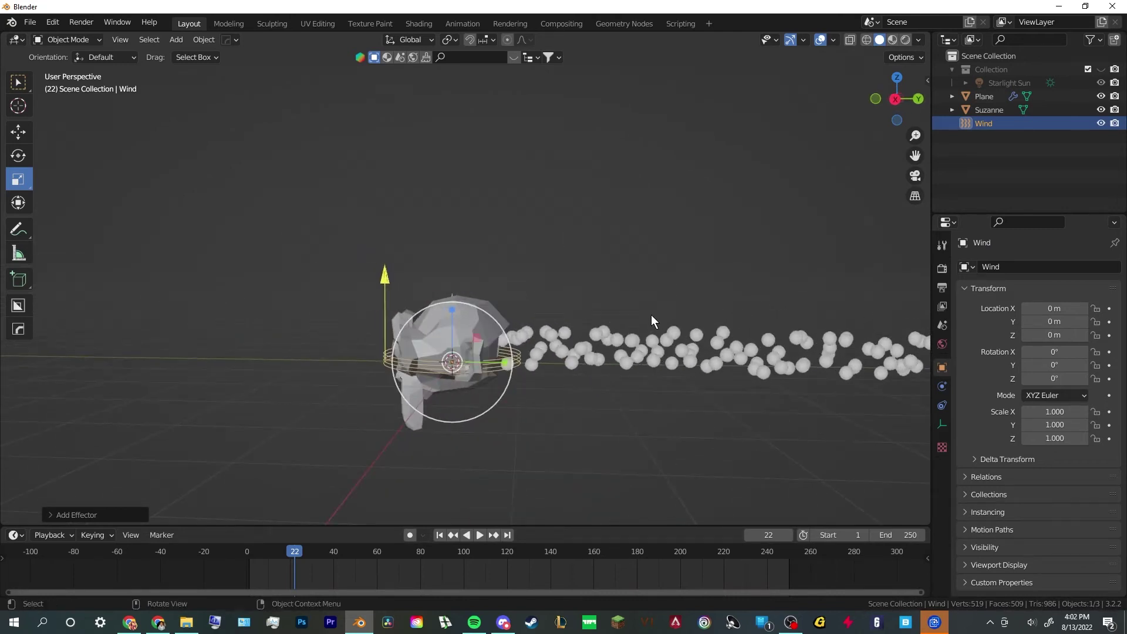
key(r)
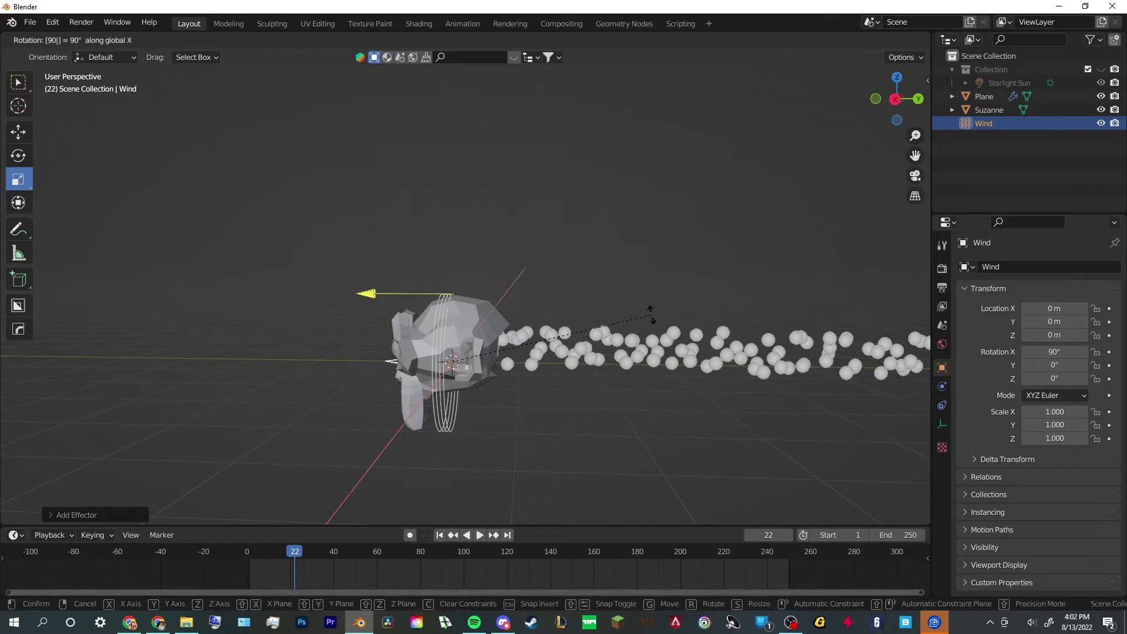
key(BackSpace)
key(BackSpace)
key(z)
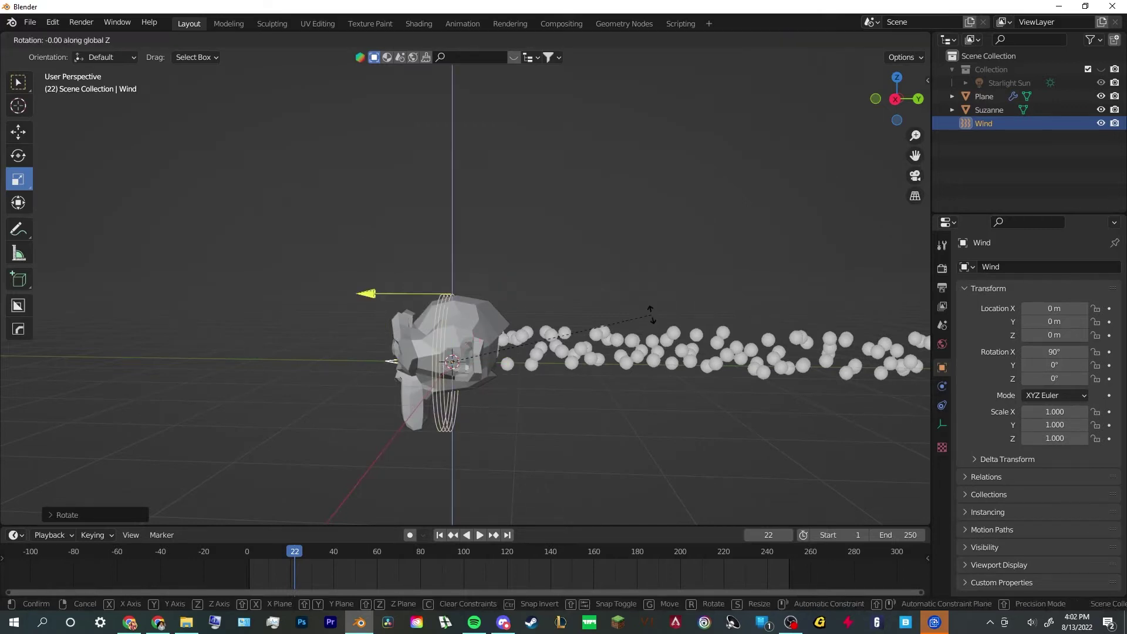
key(Return)
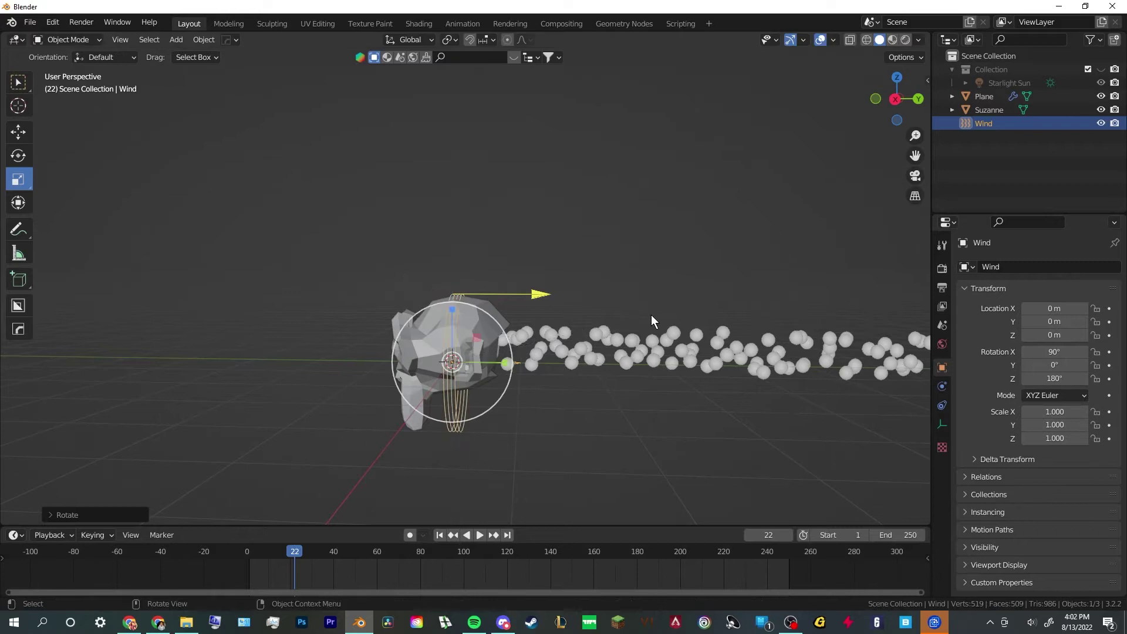
Play the animation and examine from several sides how the wind affects the particle stream
middle_drag(650, 315, 723, 318)
click(602, 292)
key(space)
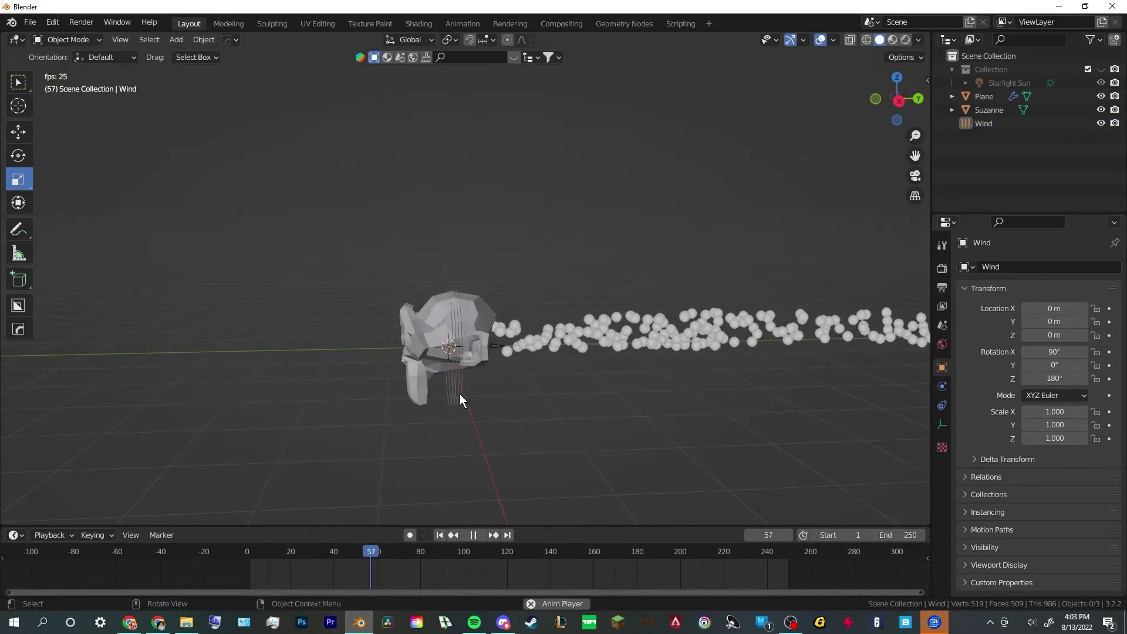
click(460, 393)
middle_drag(459, 393, 515, 372)
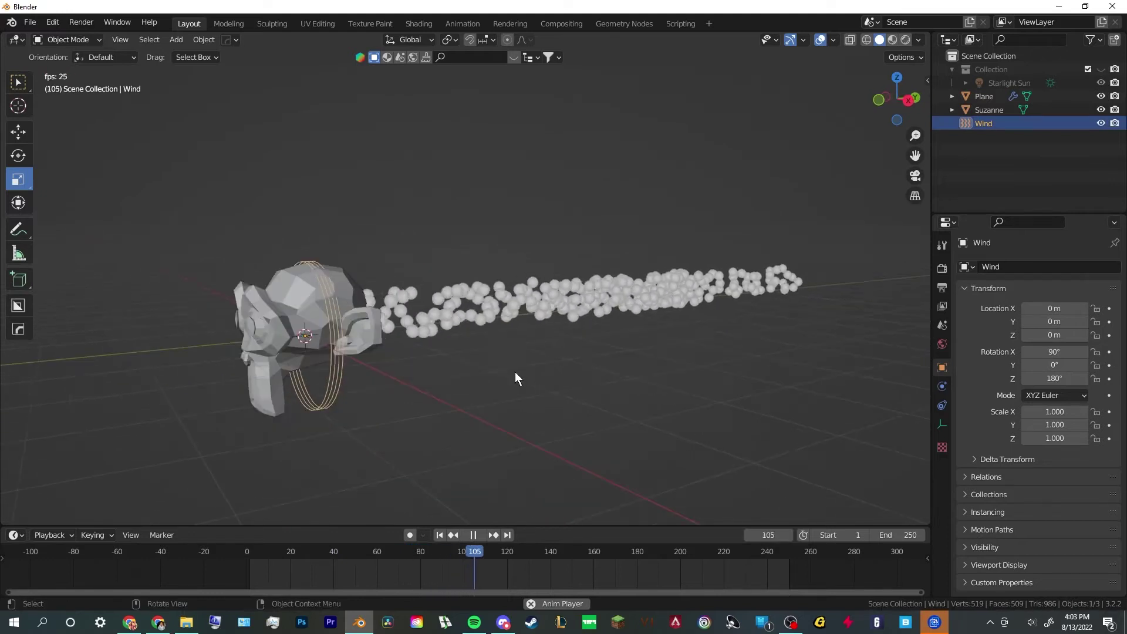
middle_drag(649, 309, 625, 333)
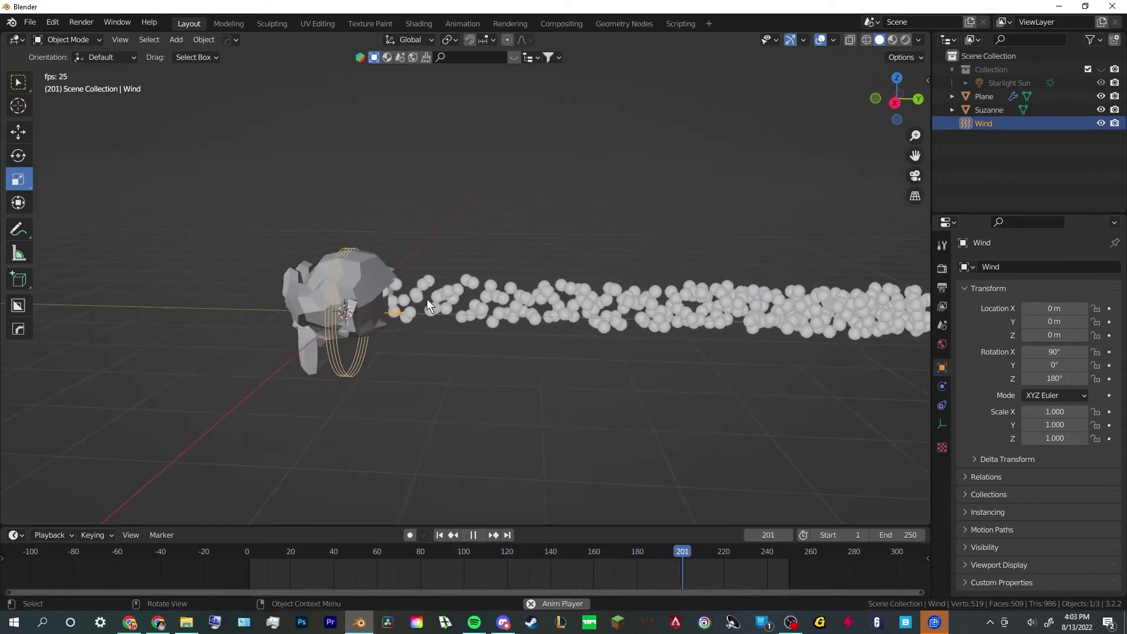
middle_drag(661, 315, 726, 284)
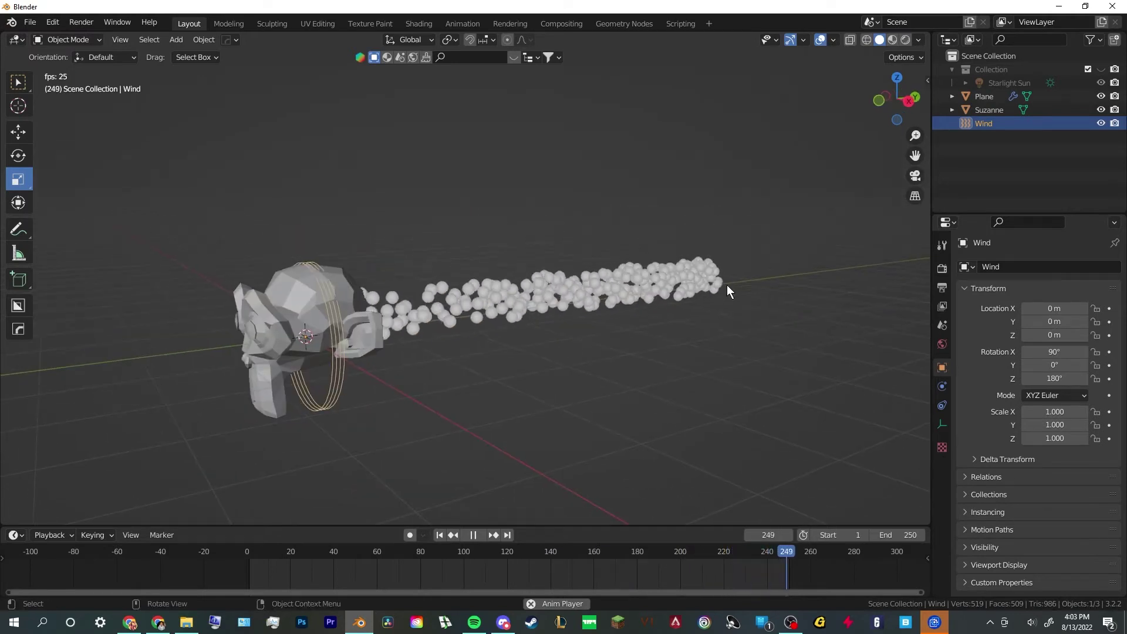
Set the wind force field's strength to 50 and play the animation to check the particle stream
click(942, 405)
click(941, 424)
click(942, 386)
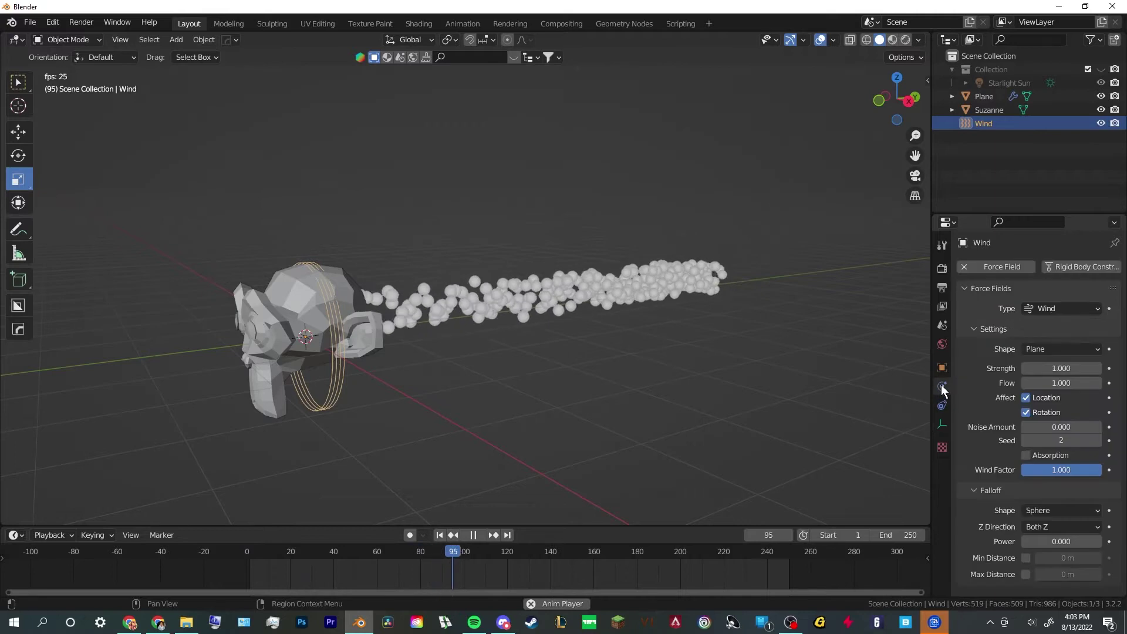
key(space)
scroll(612, 308, up, 2)
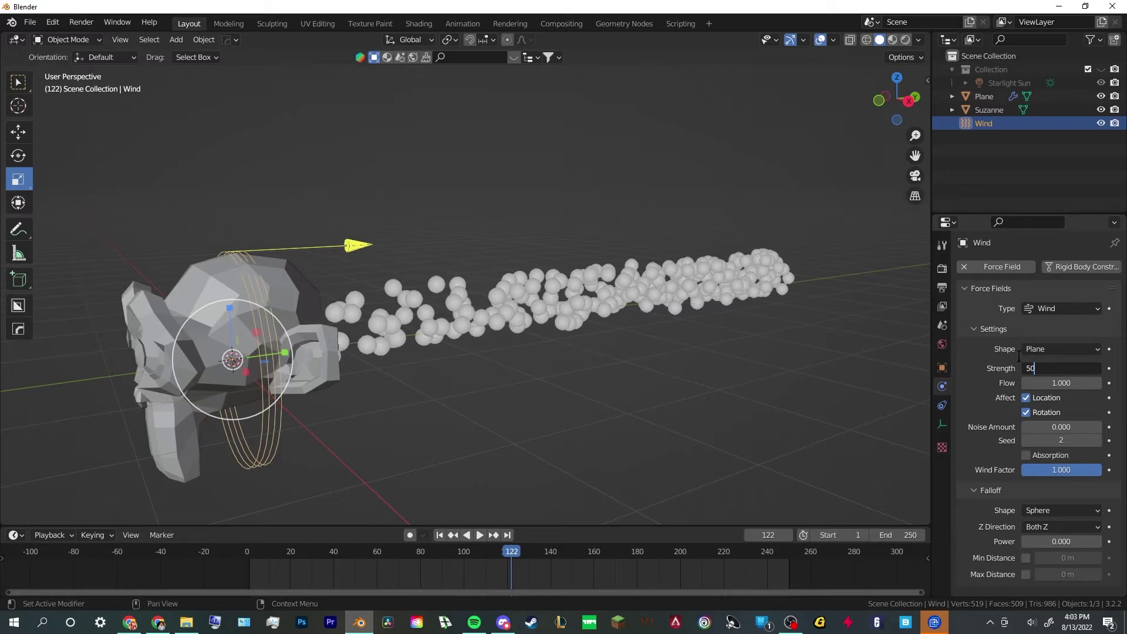
key(Return)
key(space)
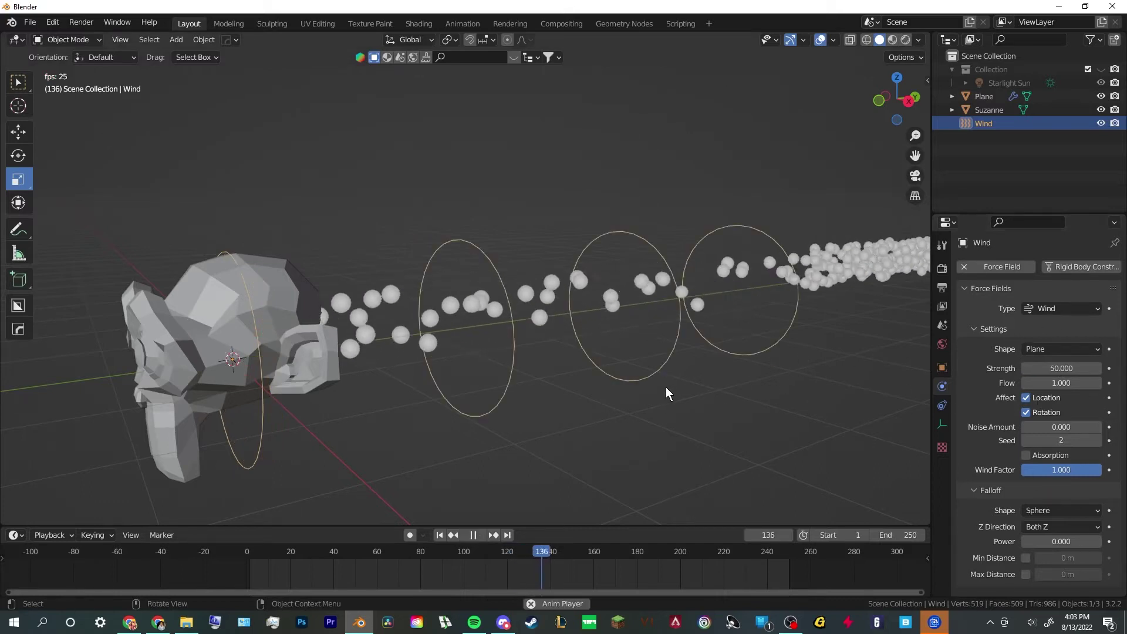
mouse_move(665, 386)
middle_down()
mouse_move(727, 387)
mouse_move(678, 404)
mouse_move(727, 401)
mouse_move(674, 393)
middle_up()
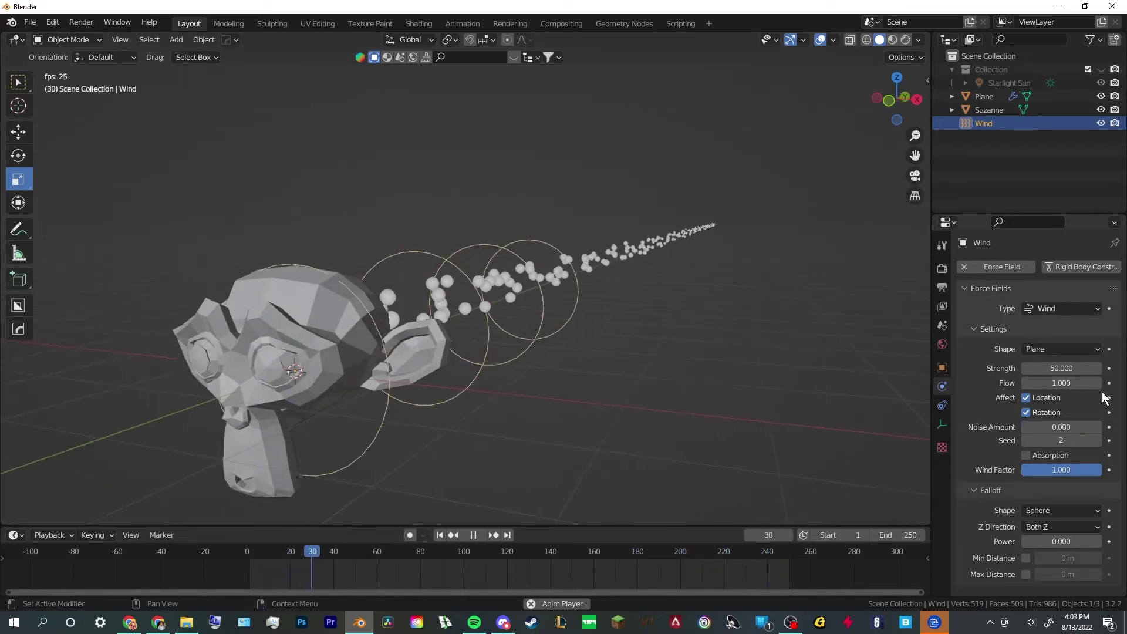
Set the wind force field's strength to 10 and check the particle stream from the side
double_click(1062, 368)
text(10)
key(Return)
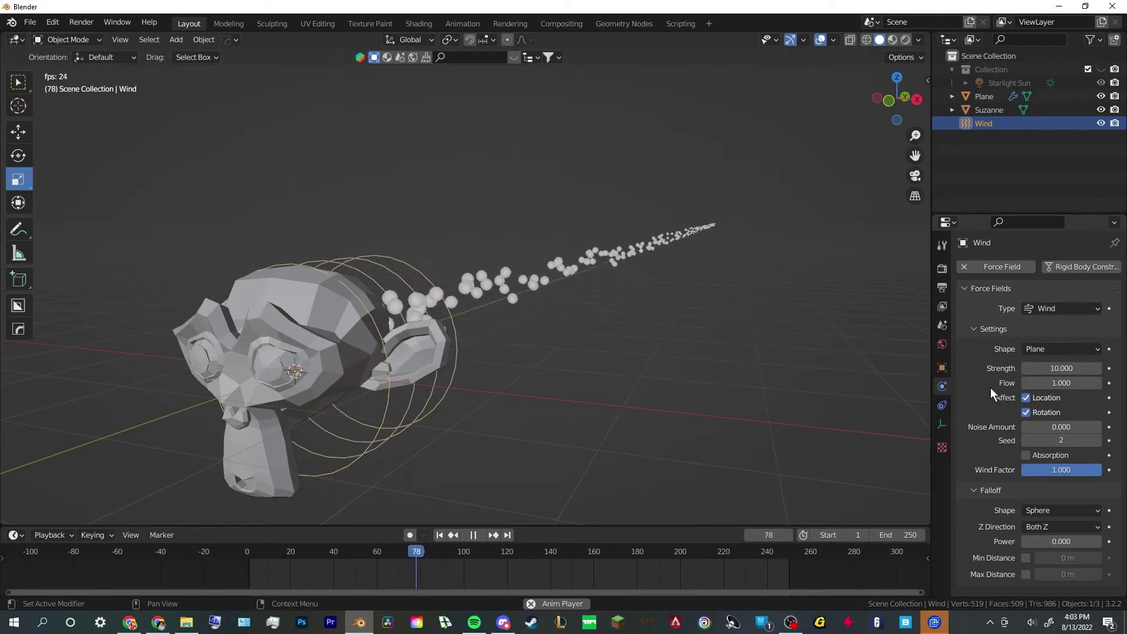
click(740, 353)
middle_drag(738, 358, 643, 368)
scroll(552, 365, up, 3)
Set the wind force field's strength to 5 and view the whole particle stream during playback
click(1061, 368)
text(5)
key(Return)
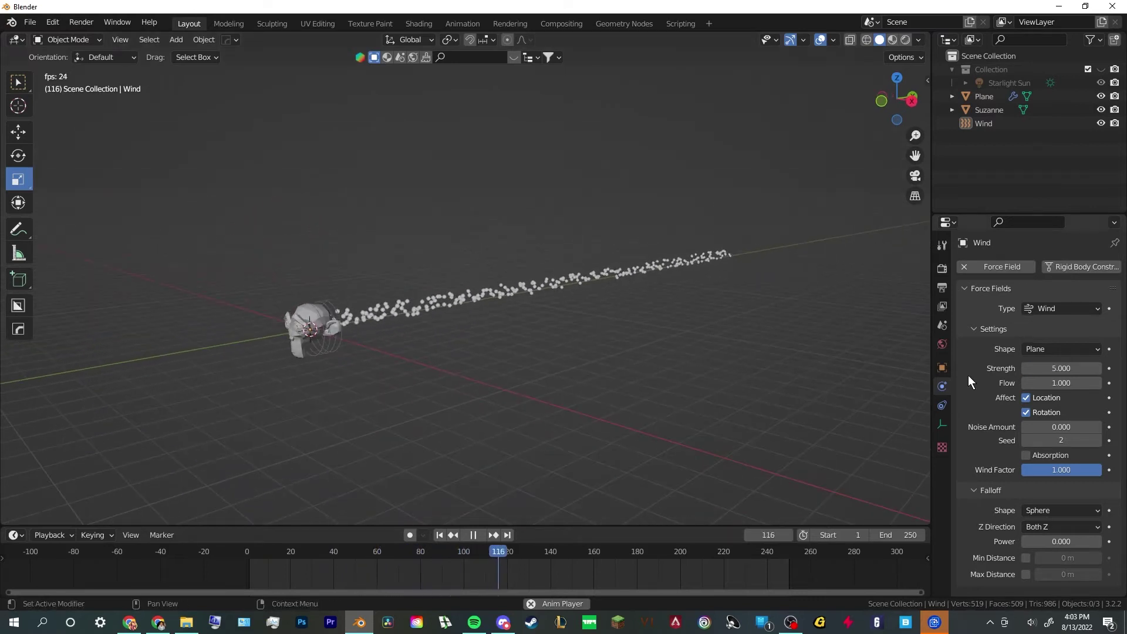
scroll(651, 352, up, 3)
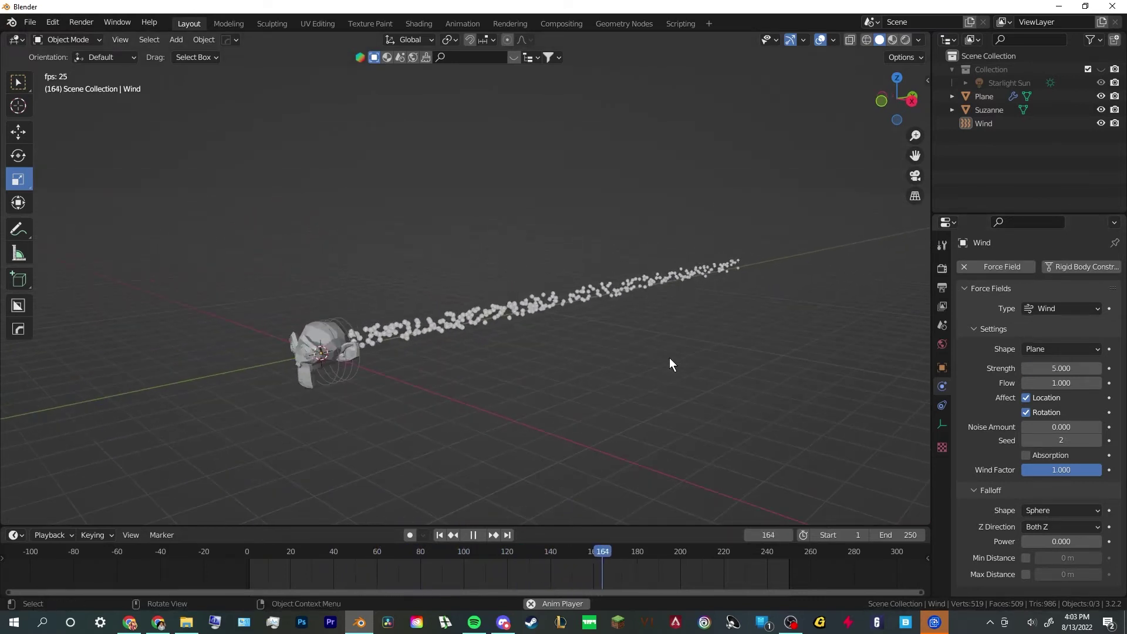
mouse_move(775, 321)
middle_down()
mouse_move(724, 308)
mouse_move(769, 322)
middle_up()
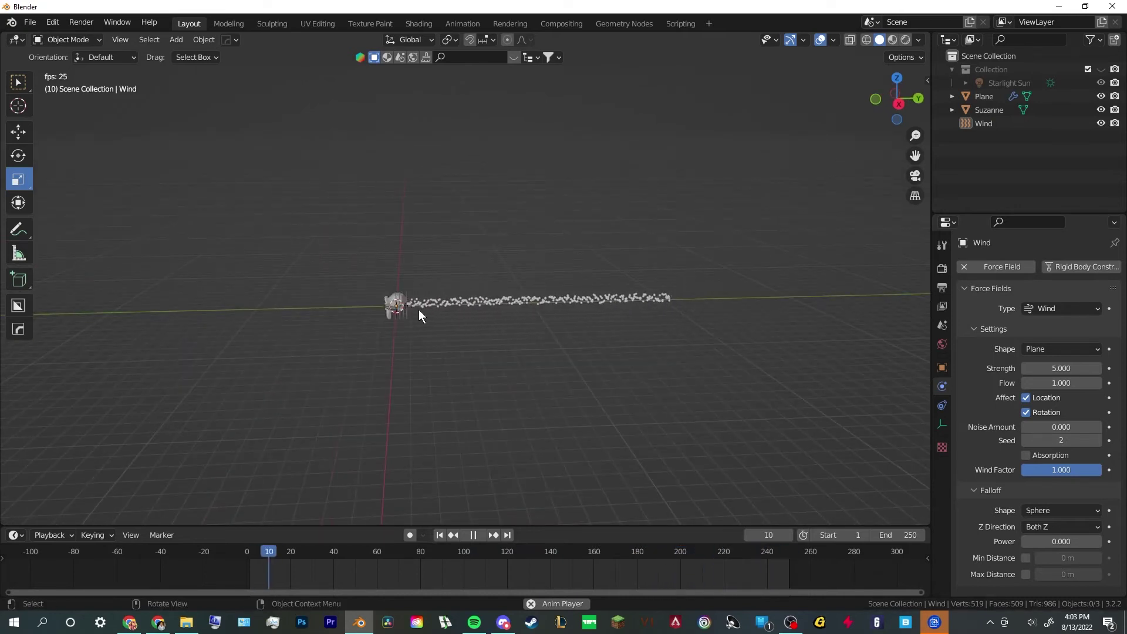
Set the wind force field's flow to 5 and examine the particle stream from several sides during playback
scroll(599, 317, up, 2)
middle_drag(597, 327, 657, 308)
scroll(641, 322, up, 3)
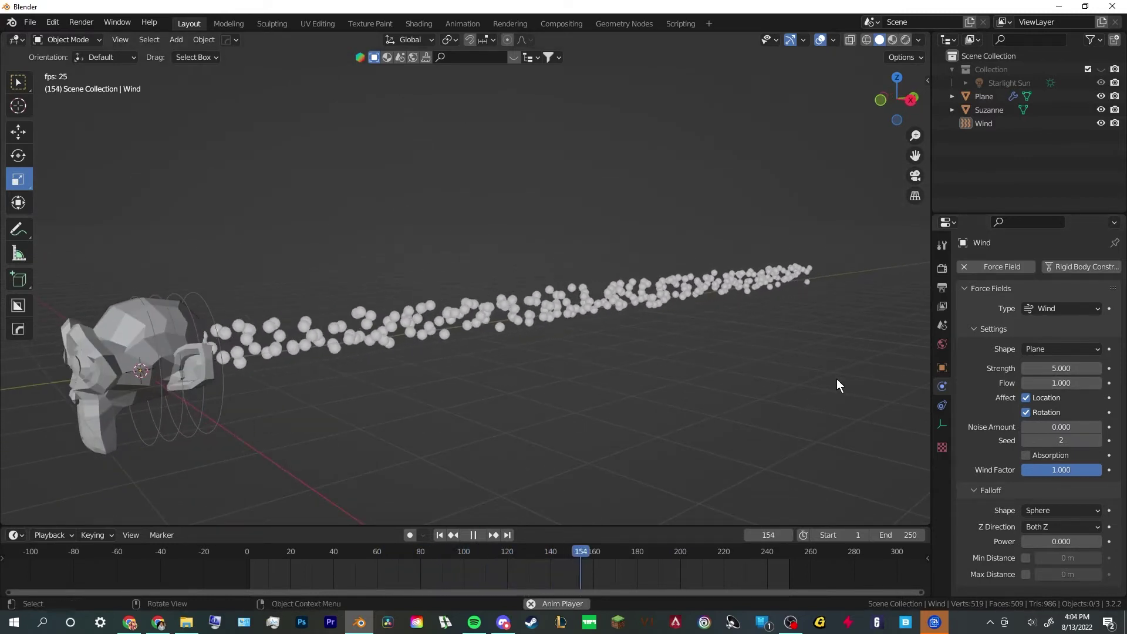
middle_drag(836, 379, 805, 363)
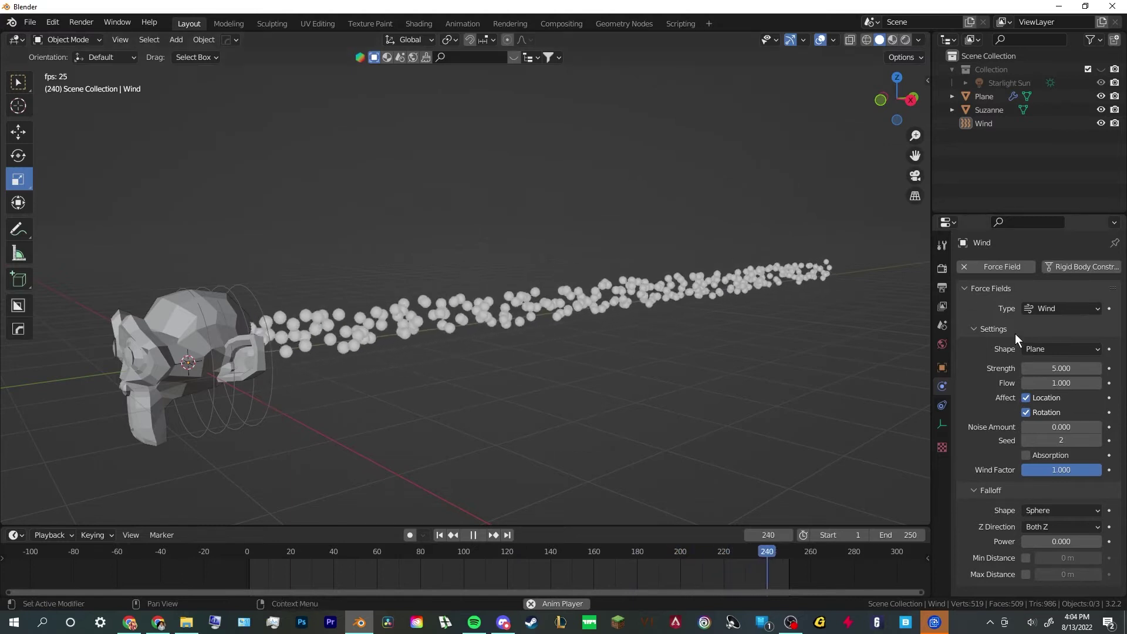
click(1059, 382)
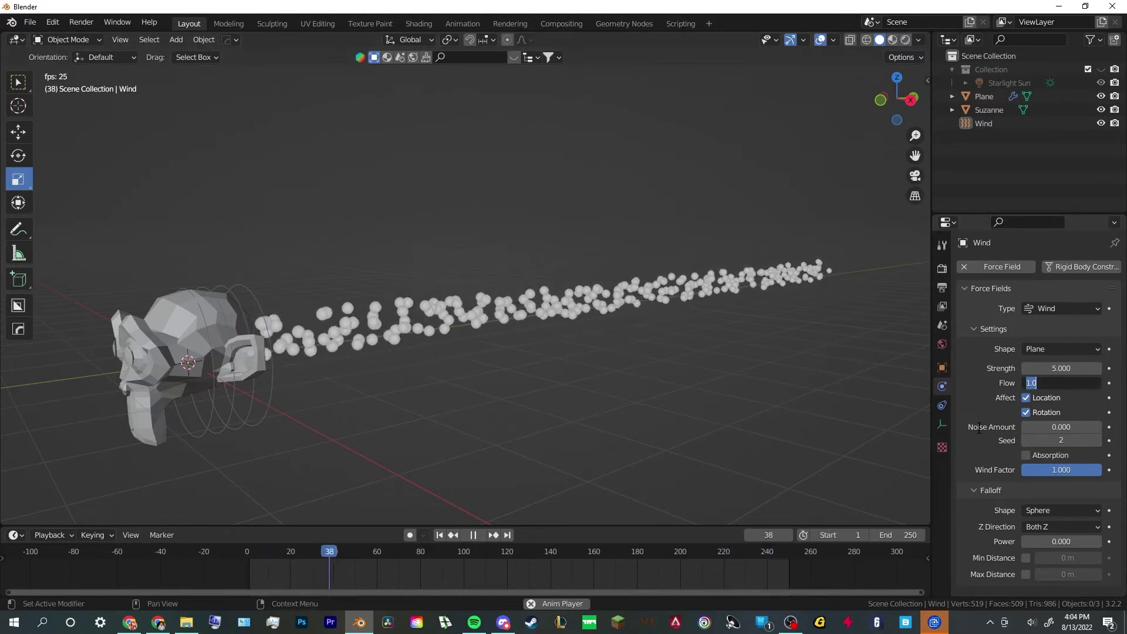
text(5)
key(Return)
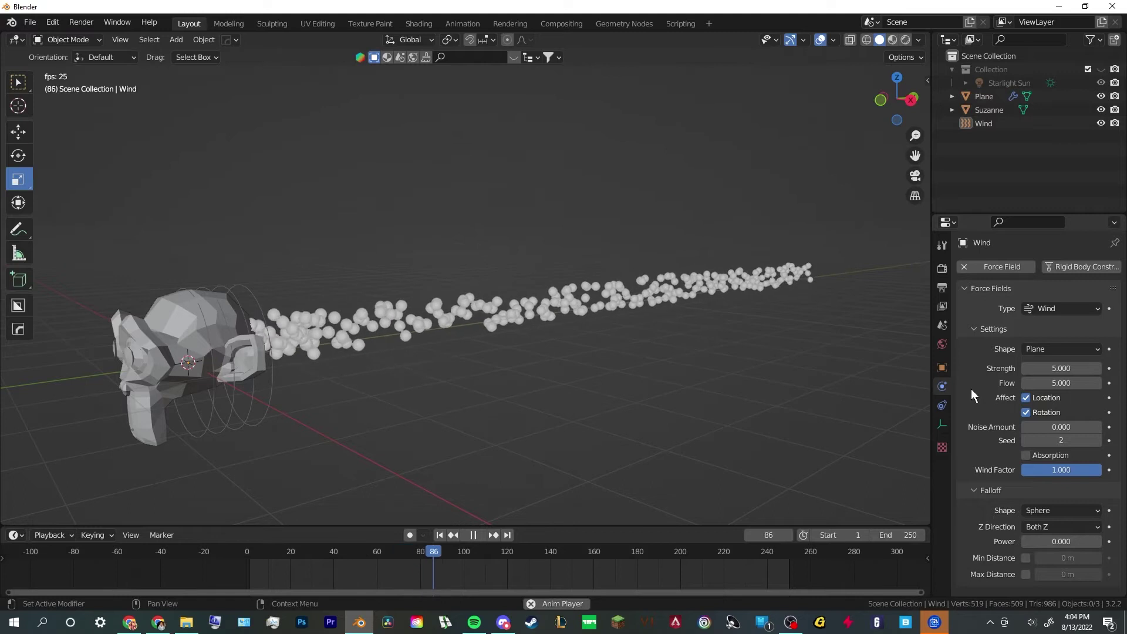
middle_drag(754, 386, 628, 368)
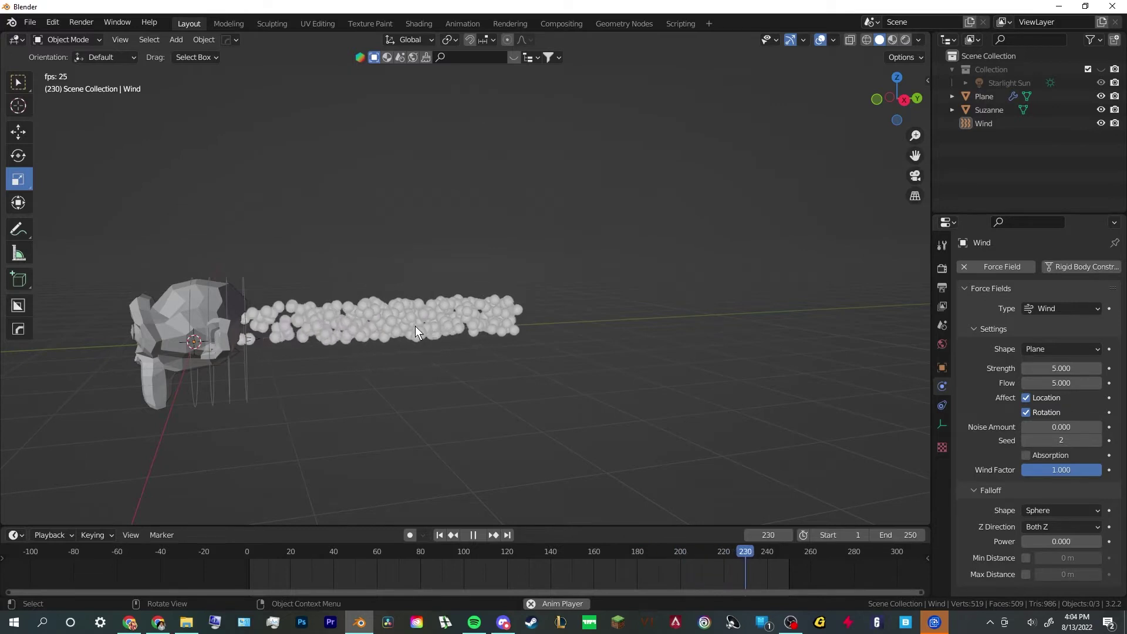
middle_drag(541, 332, 375, 315)
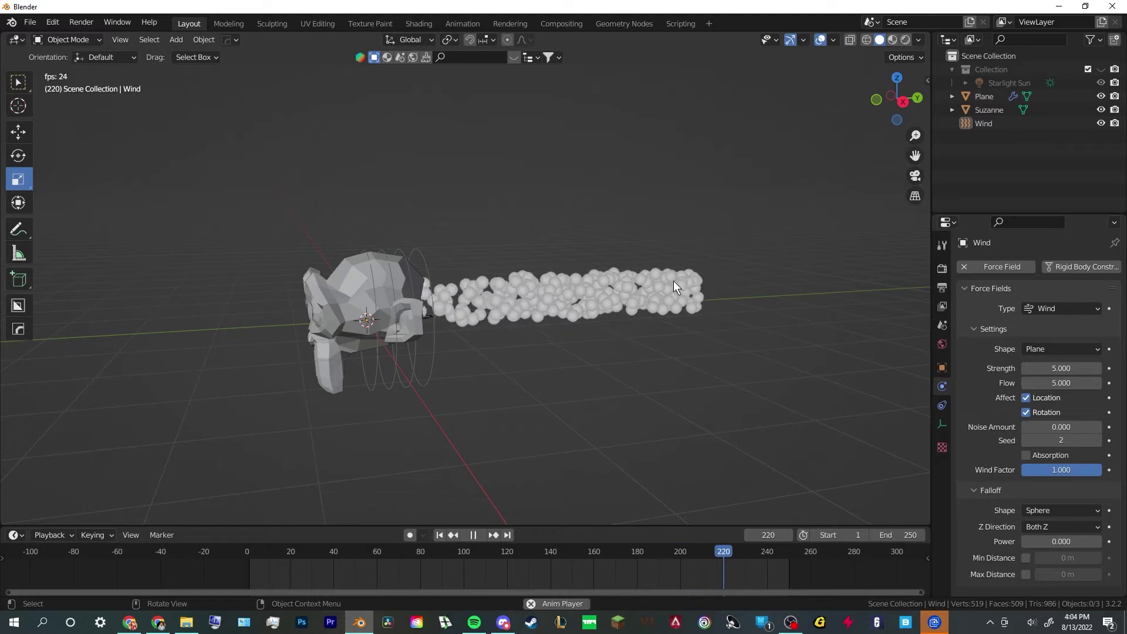
middle_drag(617, 318, 597, 312)
scroll(596, 311, up, 2)
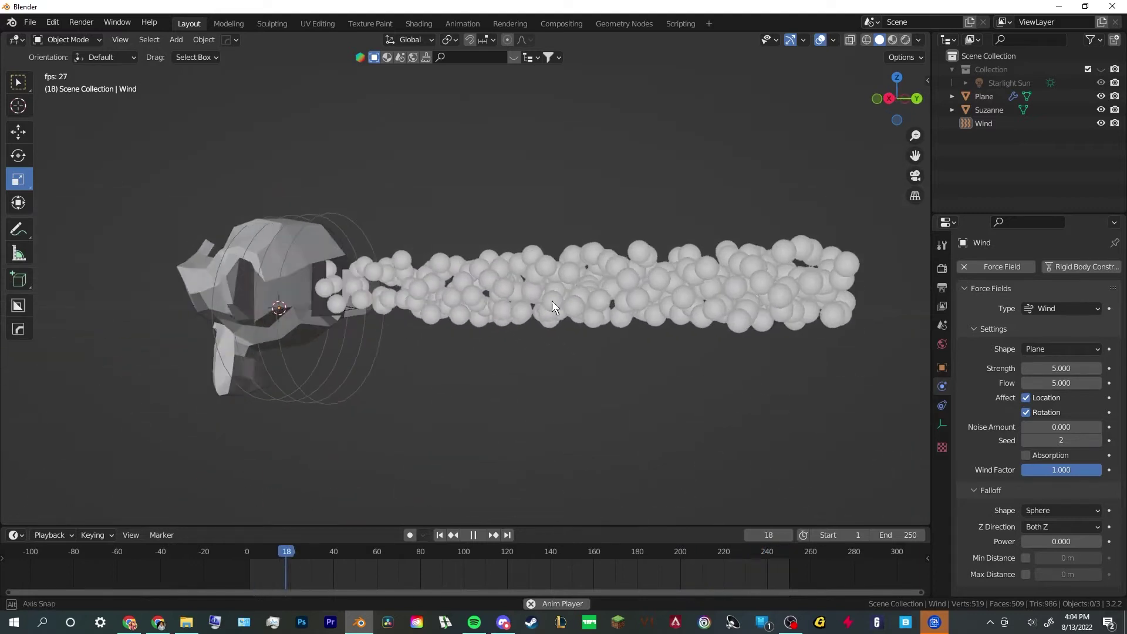
middle_drag(424, 294, 587, 311)
Set the wind force field's flow to 1.5 and check the whole particle stream during playback
click(1064, 382)
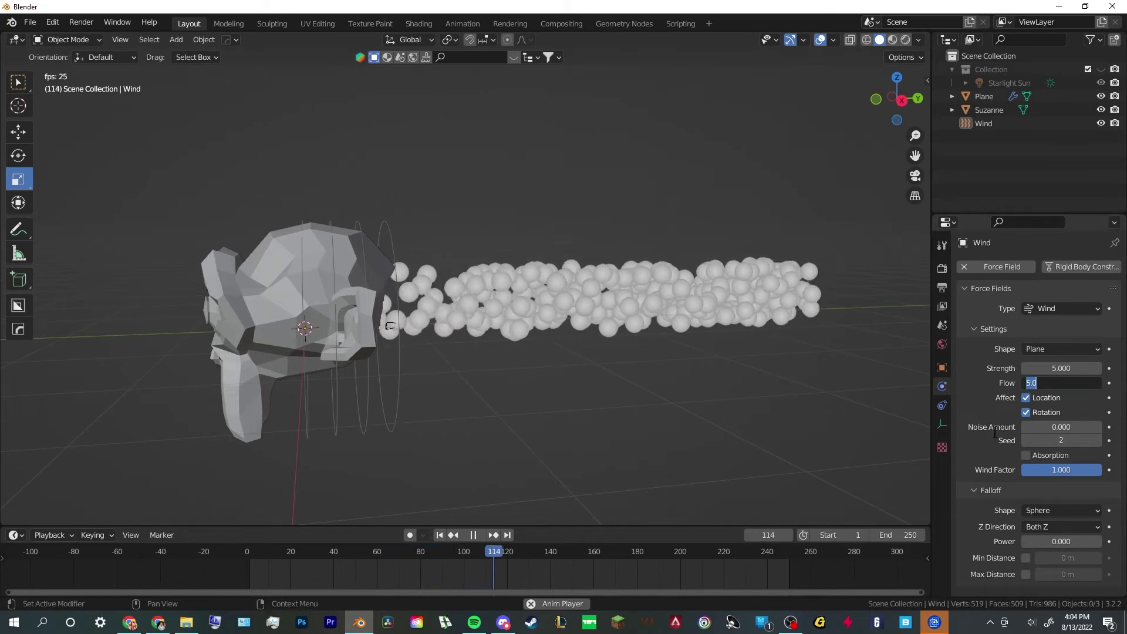
text(1.5)
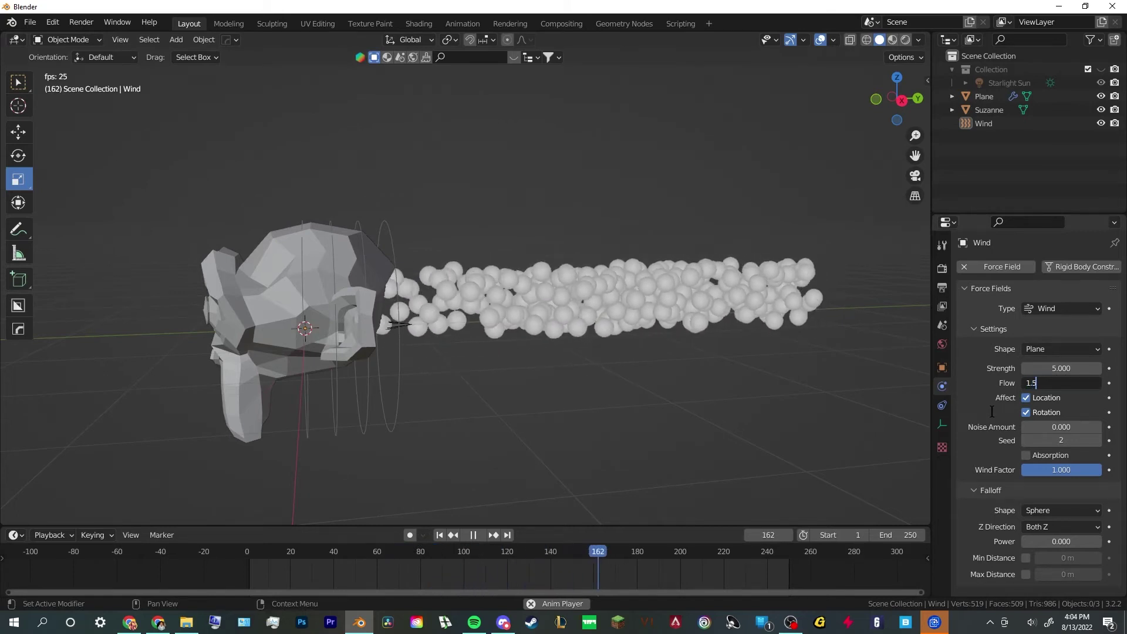
key(Return)
scroll(692, 407, down, 4)
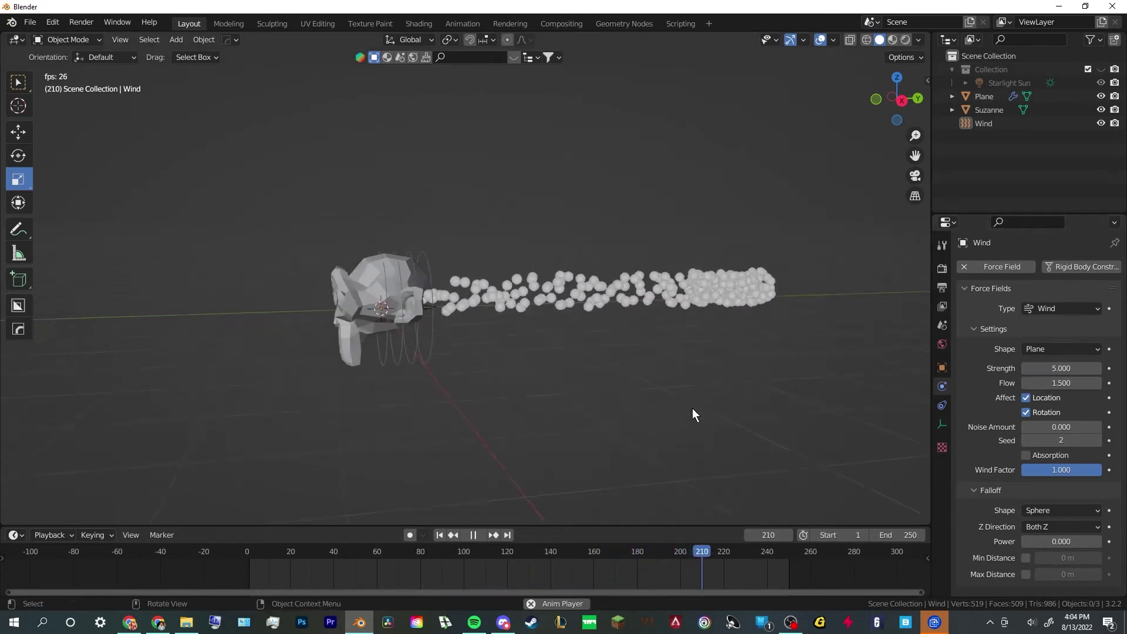
middle_drag(692, 407, 639, 392)
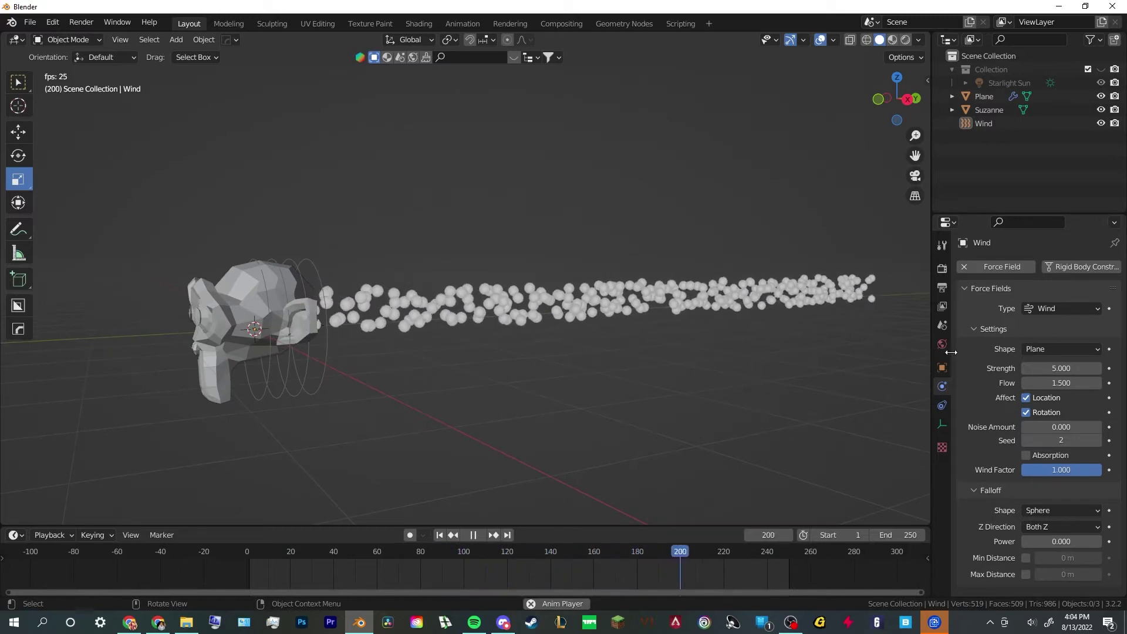
Set the wind force field's flow to 2 and check the particle stream from afar and close up
click(1061, 383)
text(2)
key(Return)
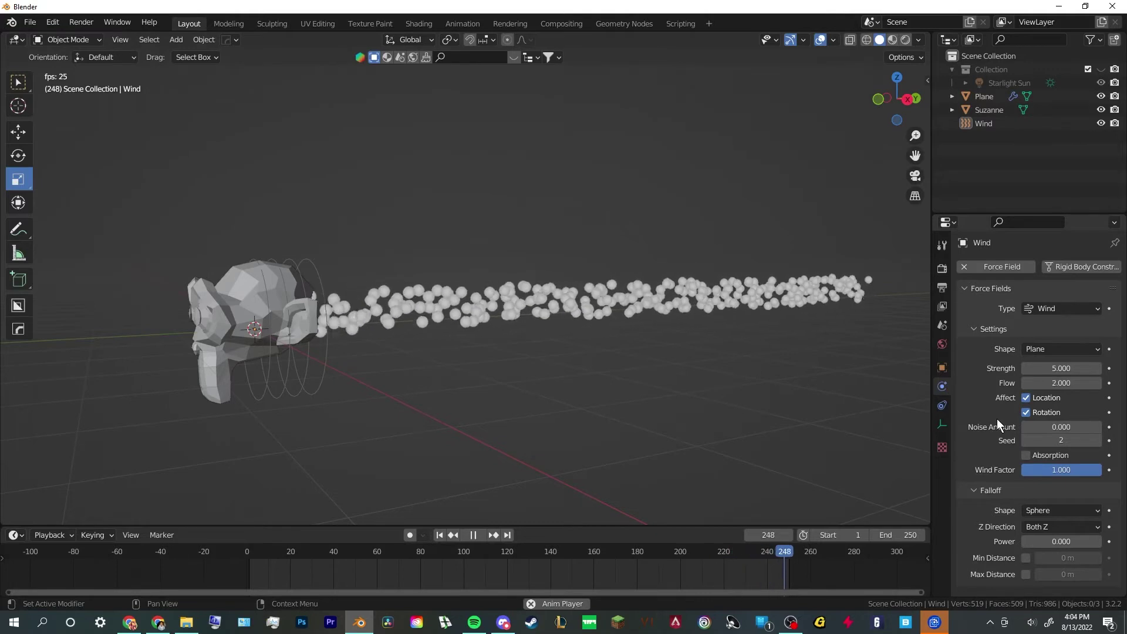
scroll(776, 406, down, 4)
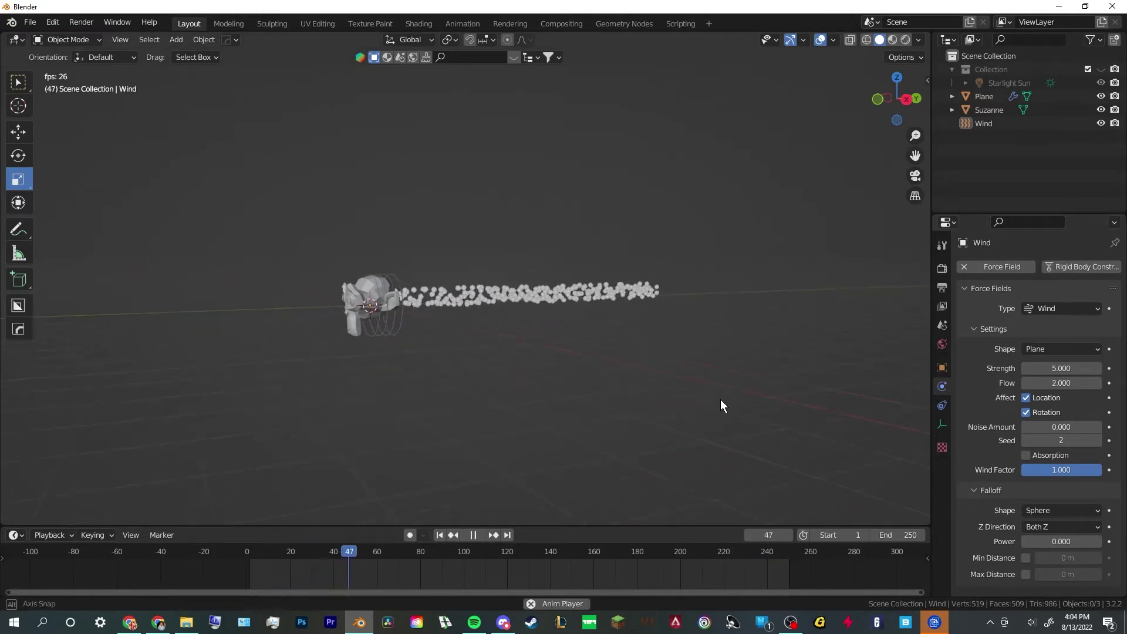
middle_drag(720, 399, 726, 373)
scroll(662, 452, up, 5)
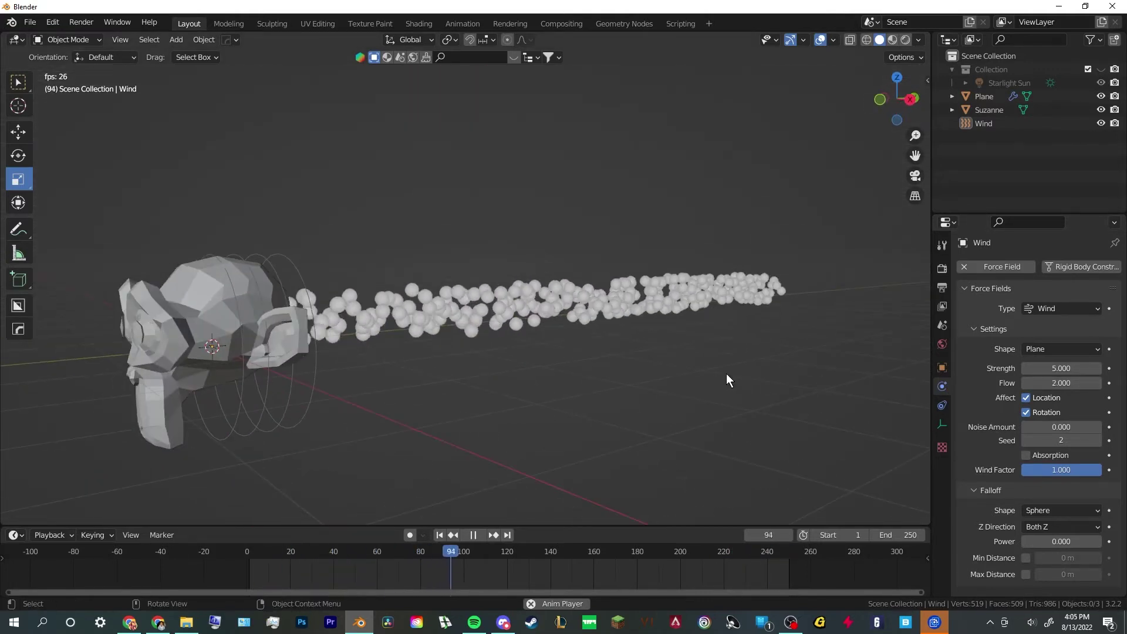
Set the wind force field's flow to 1.75, check the particle stream and stop the animation
click(1082, 383)
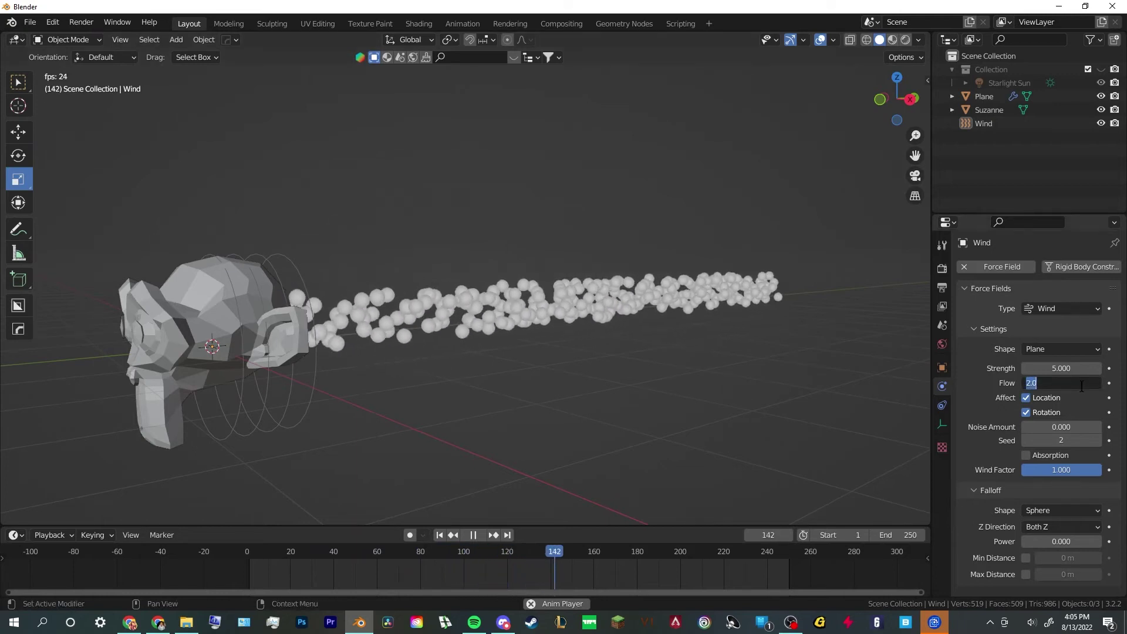
text(1.75)
key(Return)
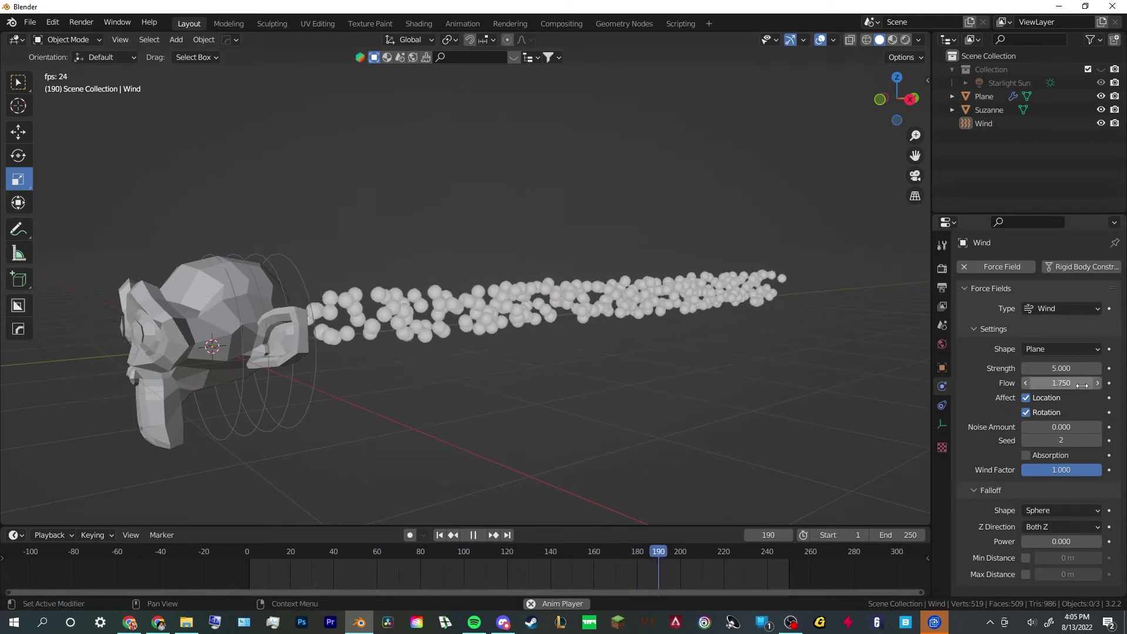
middle_drag(730, 361, 613, 397)
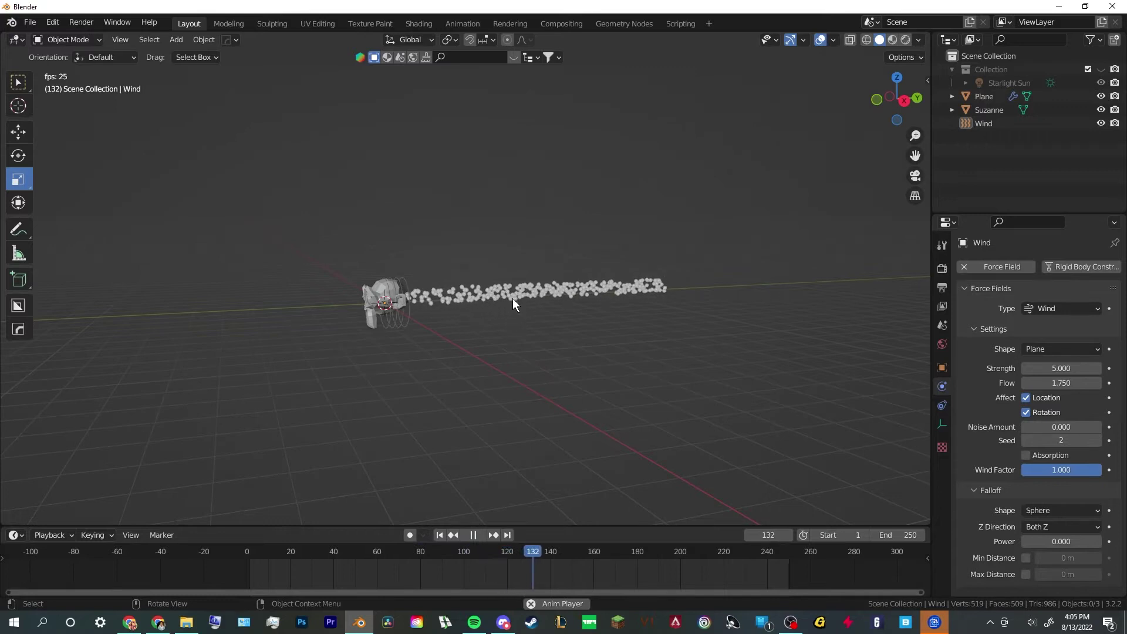
key(space)
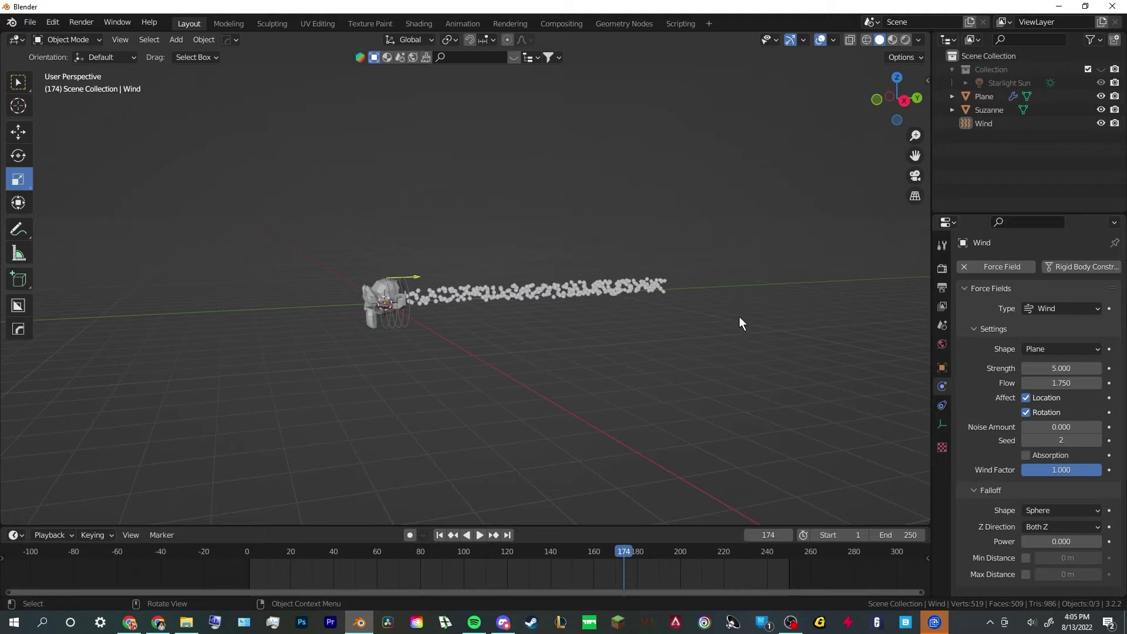
Select the emitter plane and open its particle system settings
scroll(712, 328, up, 4)
middle_drag(712, 332, 725, 328)
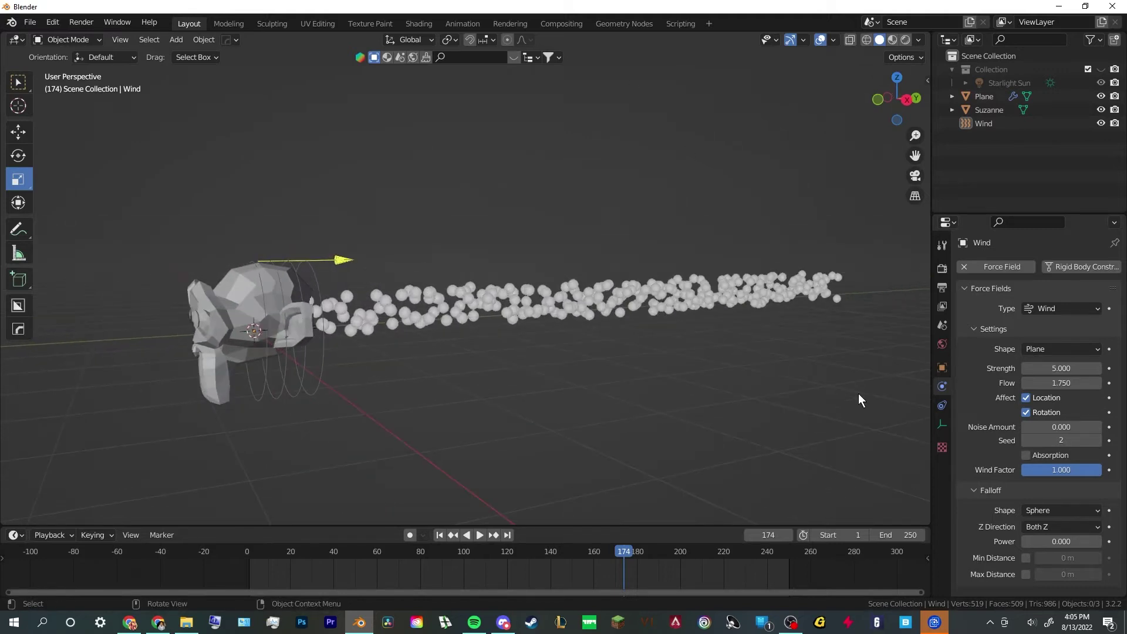
click(420, 315)
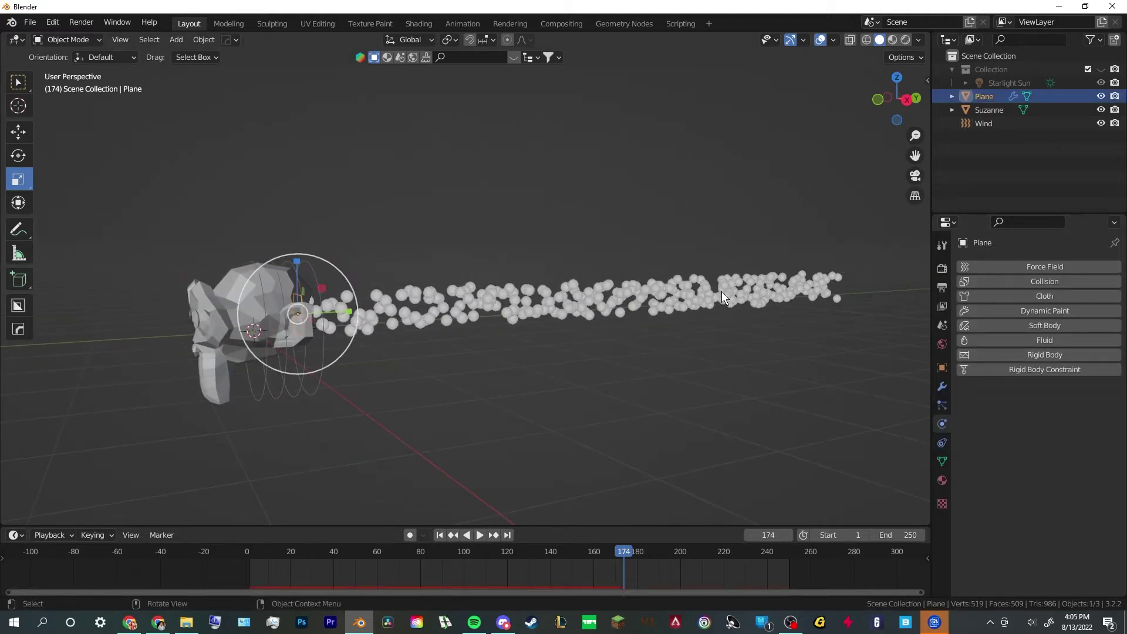
middle_drag(670, 291, 766, 347)
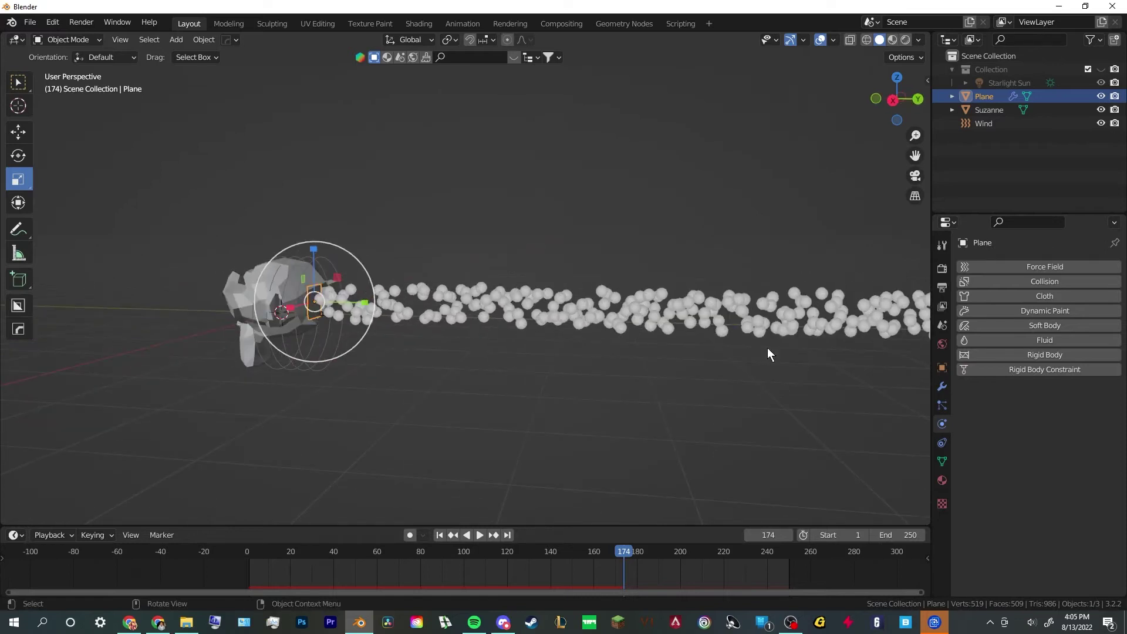
click(942, 406)
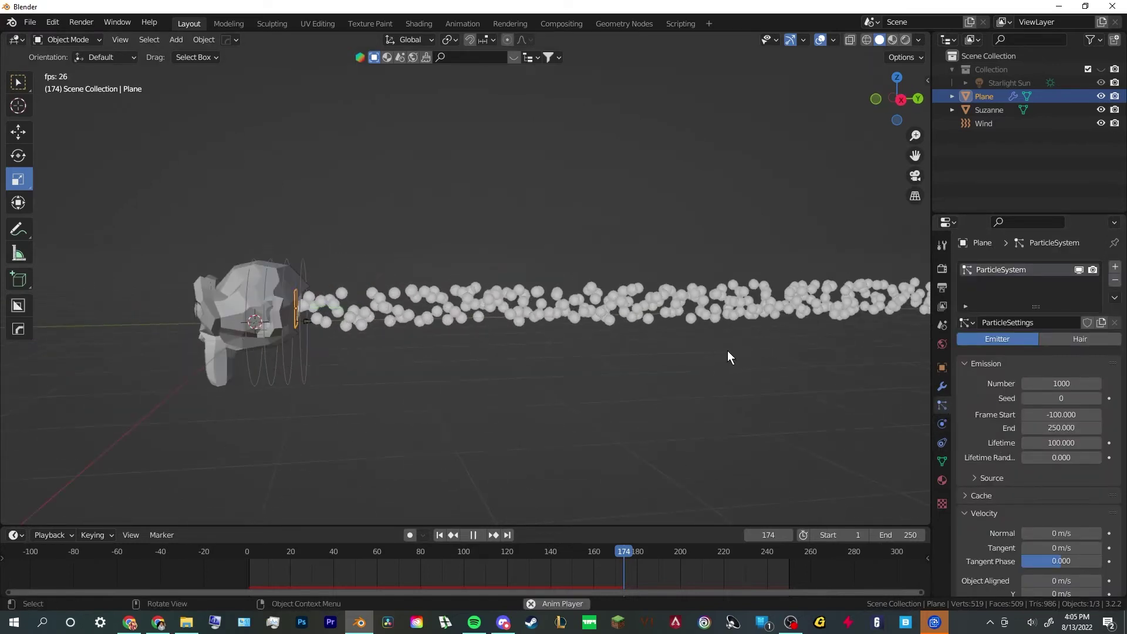
Play and pause the animation in the right orthographic view to examine where the particle stream ends
key(space)
scroll(809, 362, down, 3)
click(894, 100)
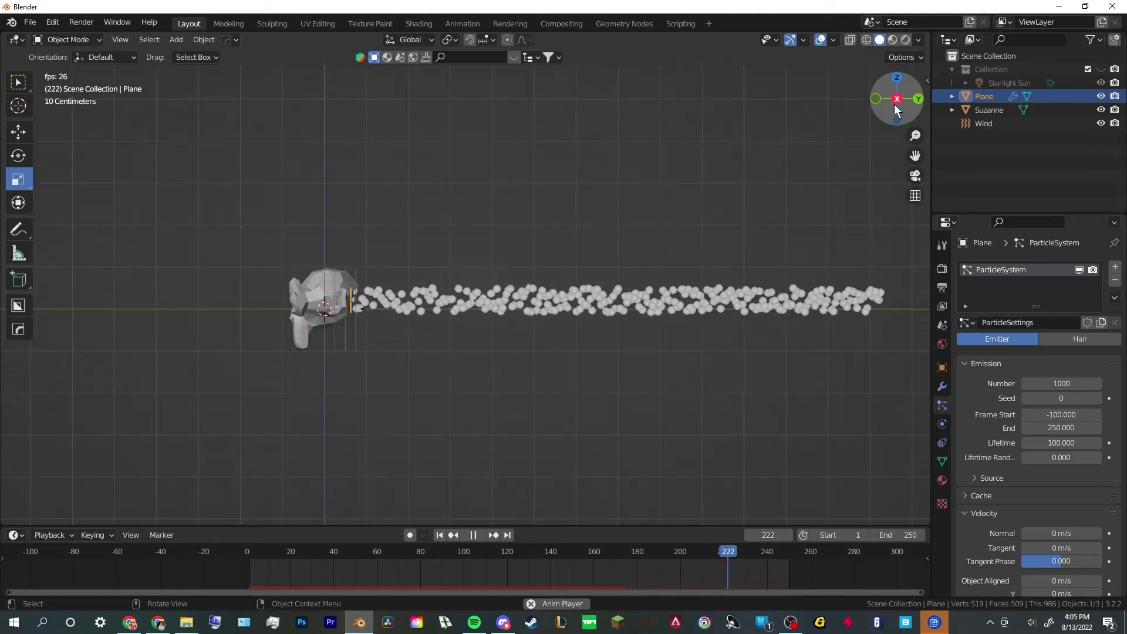
key(space)
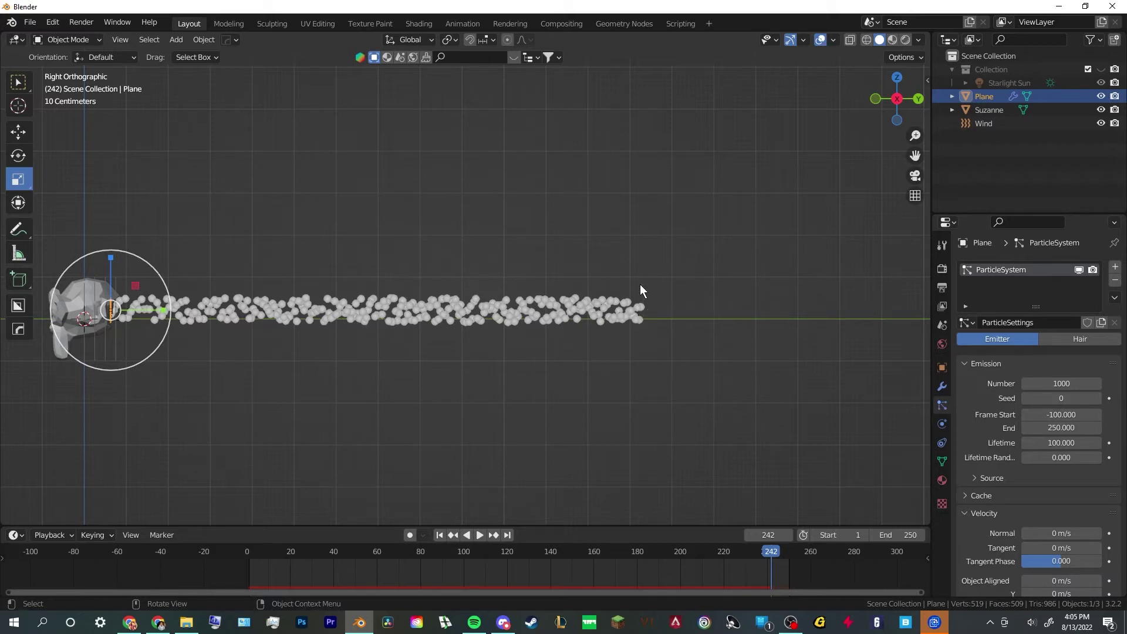
key(space)
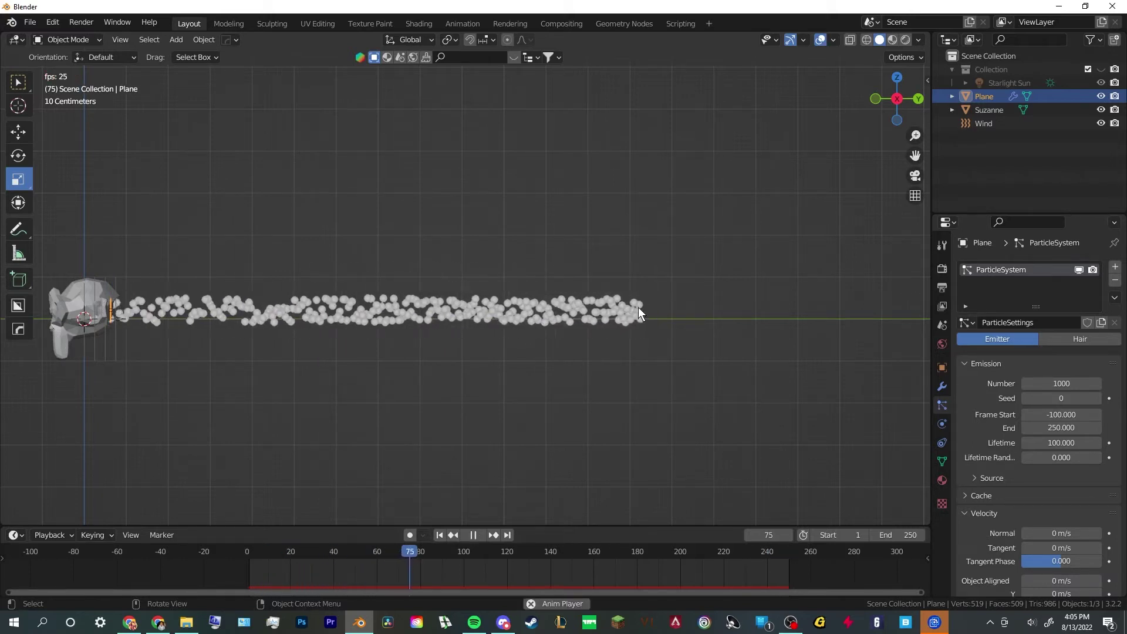
key(space)
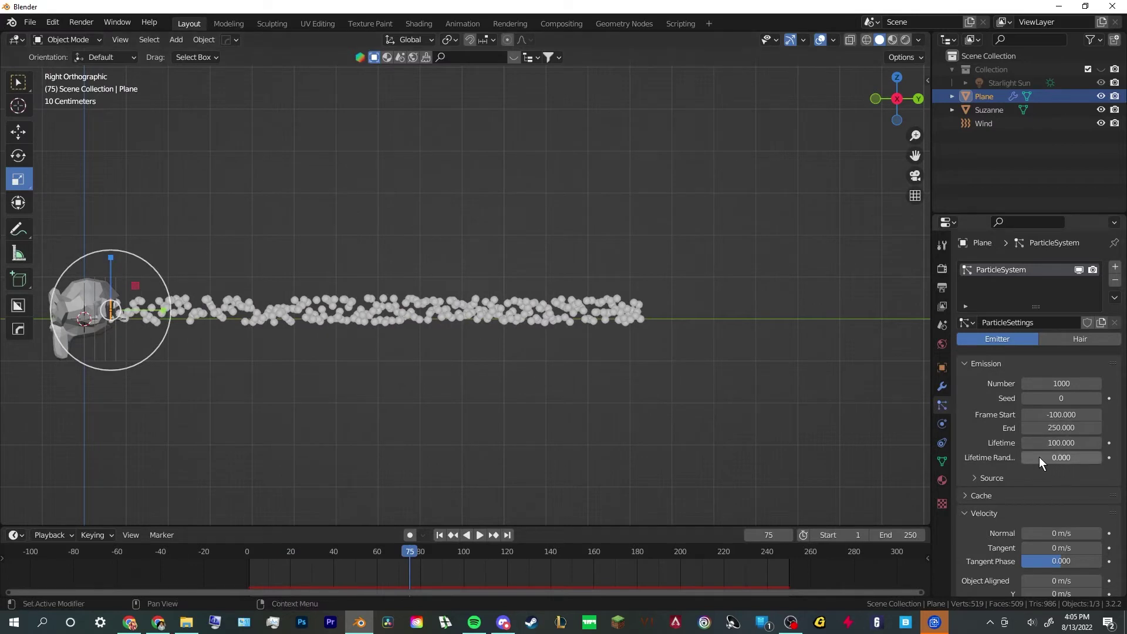
Set the plane's particle lifetime randomness to 0.748 and play the animation in the side view
drag(1039, 456, 1048, 457)
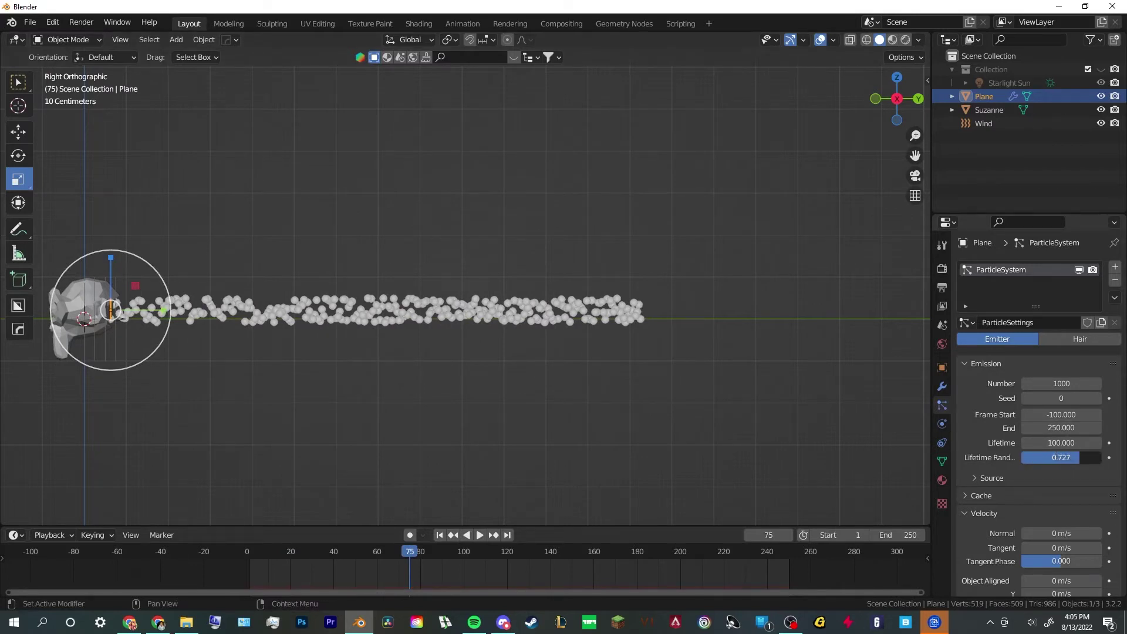
key(space)
click(685, 406)
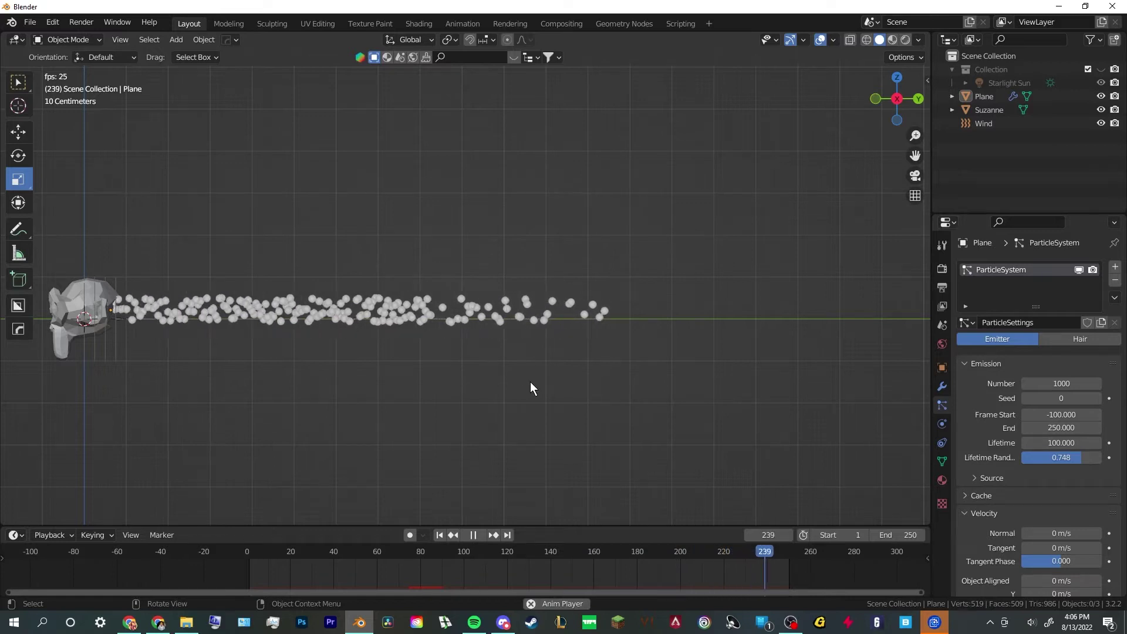
shift+middle_drag(514, 386, 567, 380)
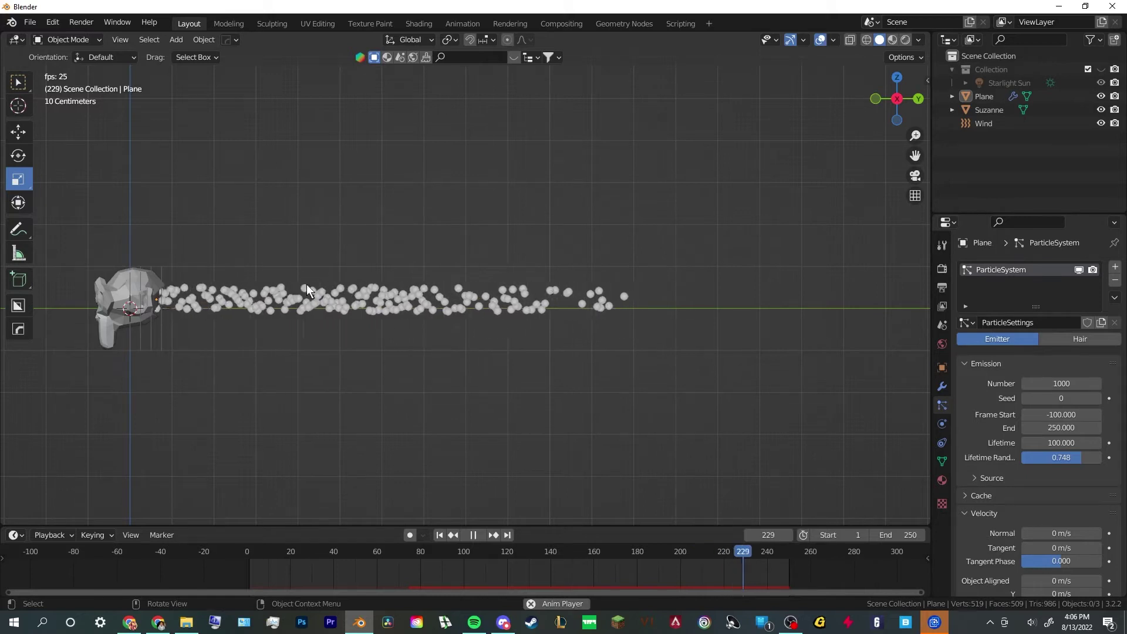
Examine the particle stream with randomized lifetimes from both sides of the monkey head during playback
middle_drag(399, 311, 628, 350)
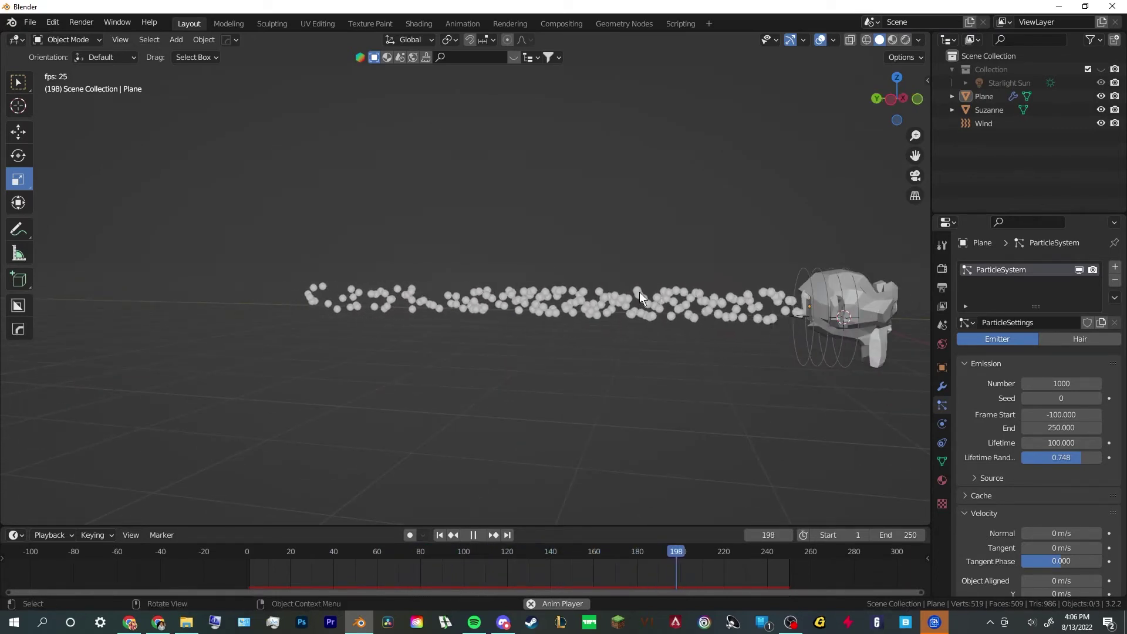
middle_drag(639, 291, 788, 376)
key(space)
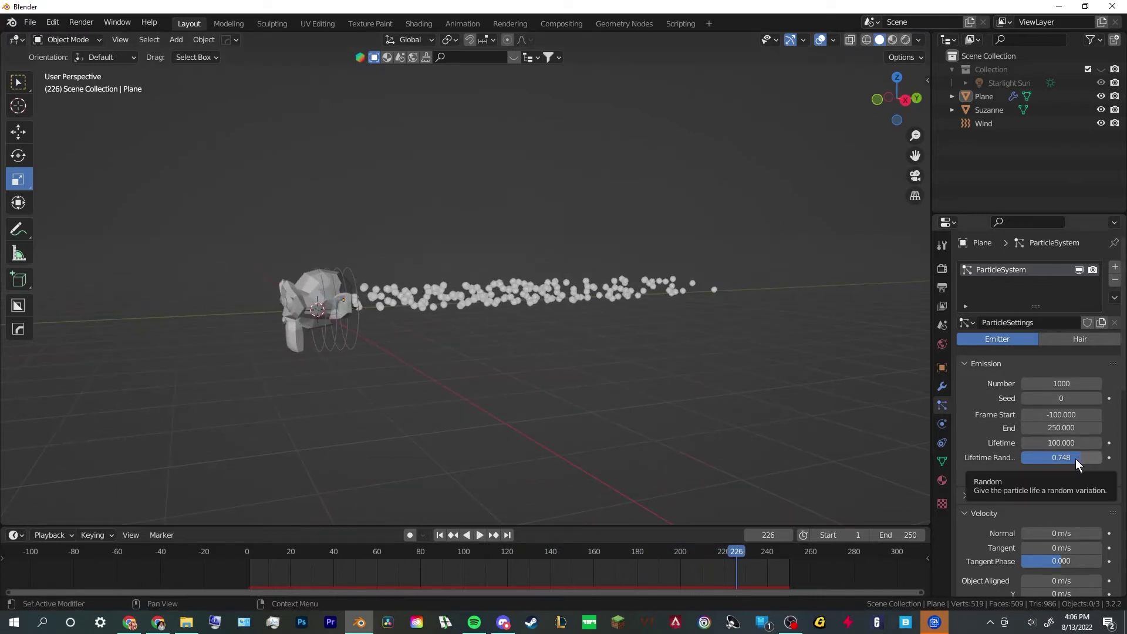
key(space)
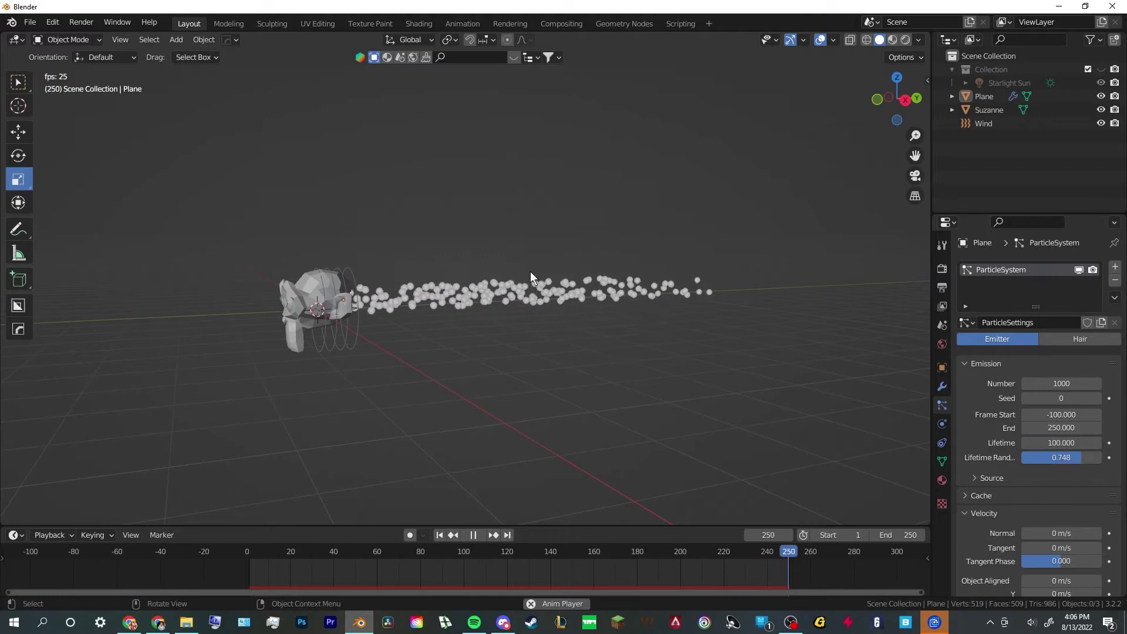
scroll(616, 310, up, 1)
key(space)
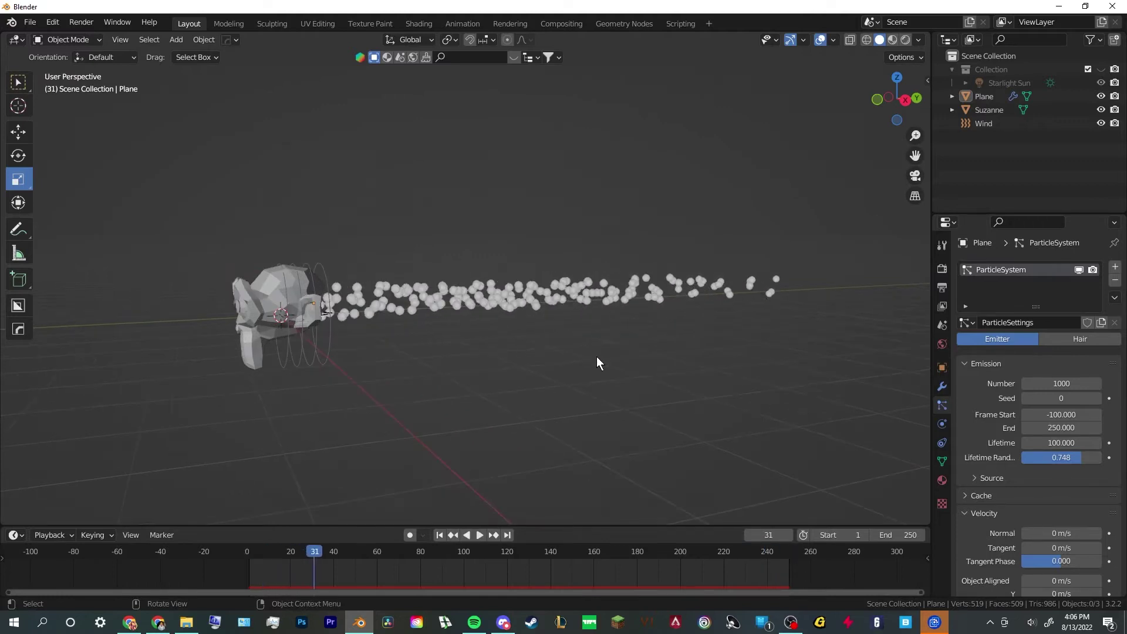
click(506, 302)
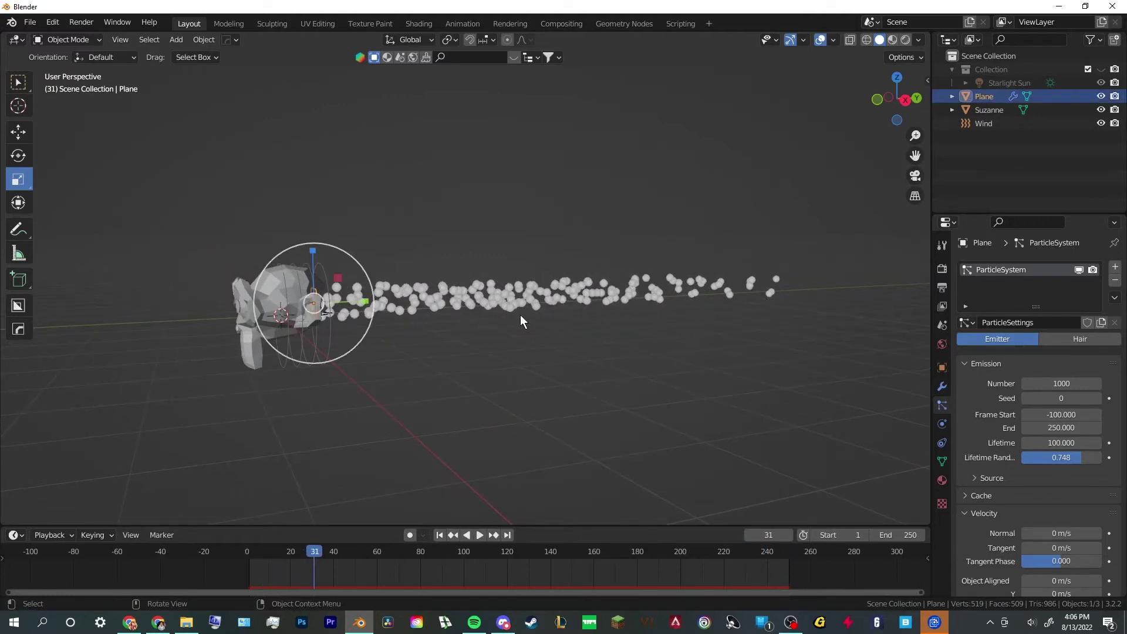
shift+middle_drag(483, 318, 573, 315)
click(512, 247)
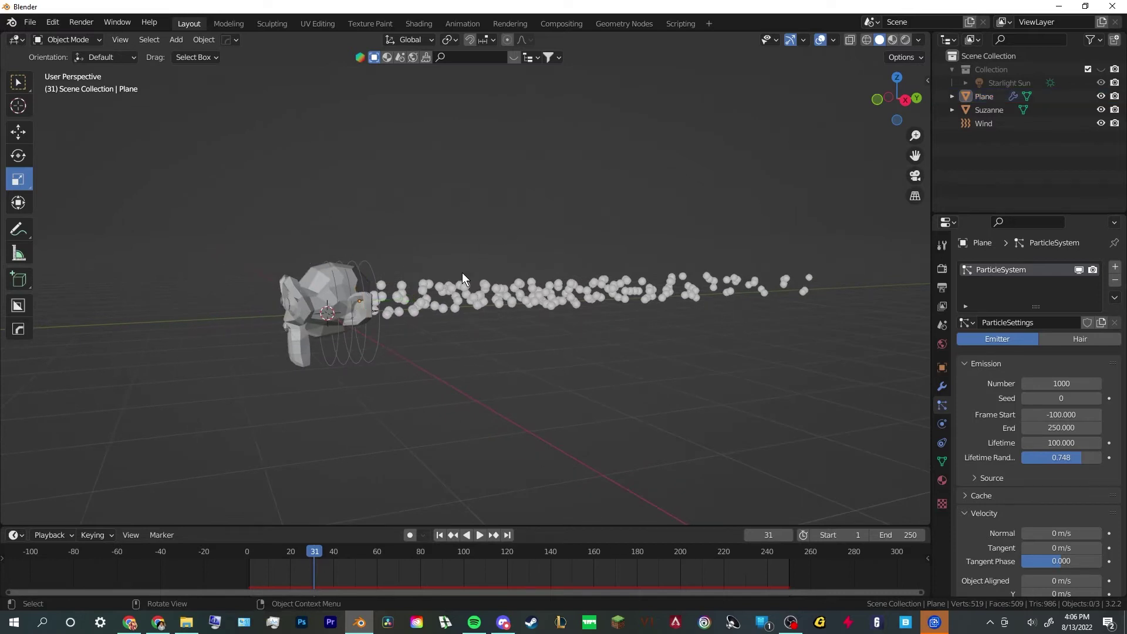
Move the wind force field along Y to about 0.84 m, toward the back of the monkey head
click(382, 346)
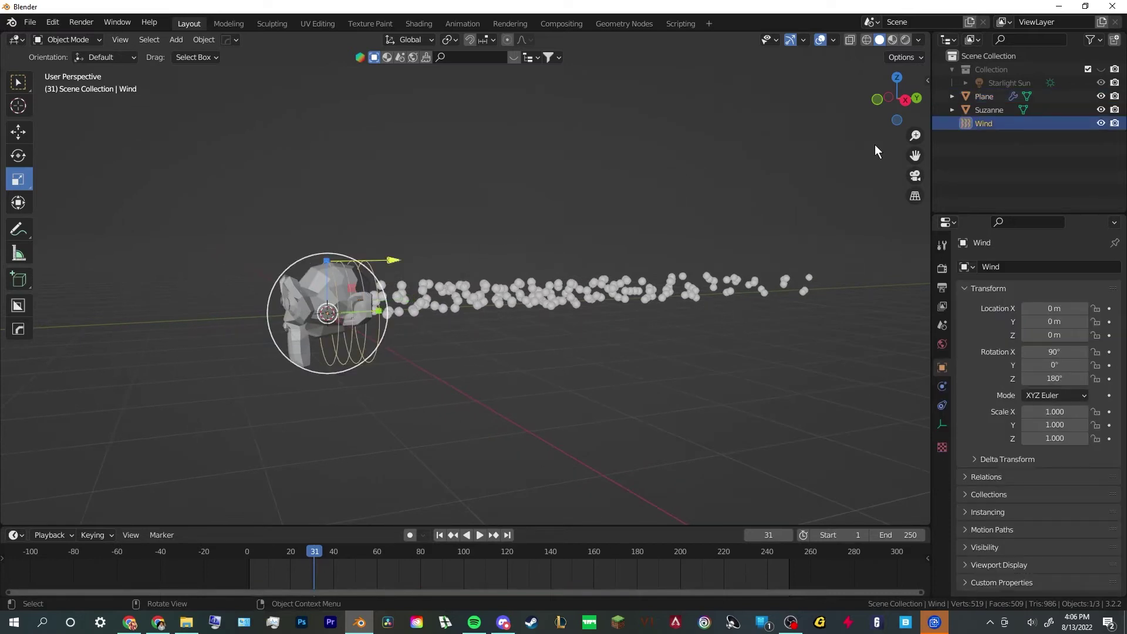
click(903, 101)
click(17, 135)
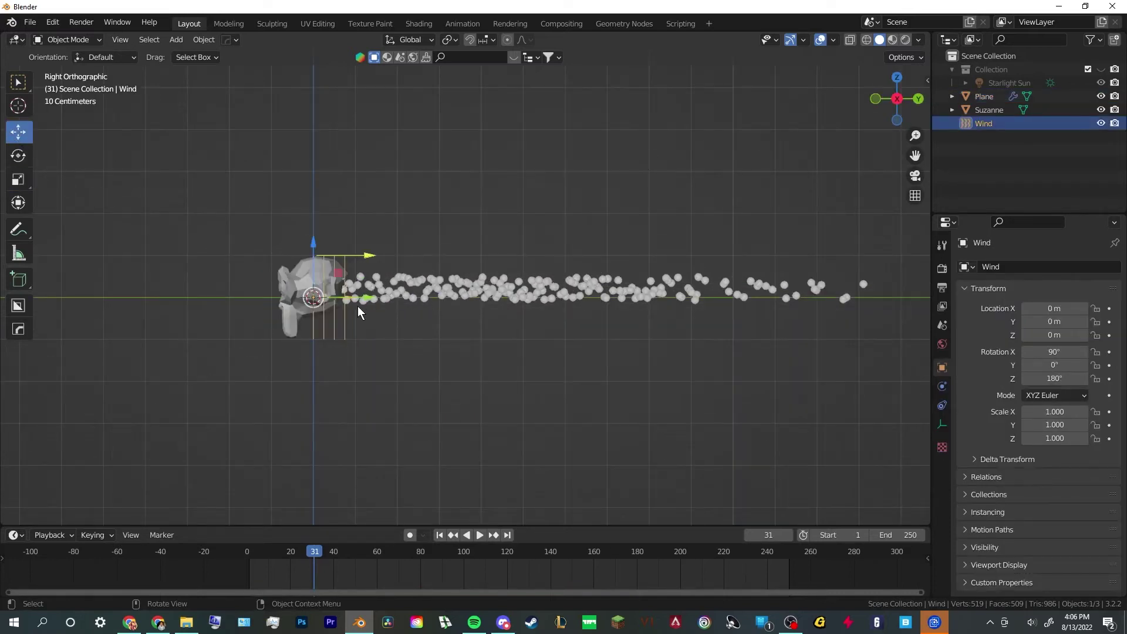
drag(358, 305, 395, 306)
click(450, 353)
Play the animation and examine the particle stream with the repositioned wind from the side and from above
key(space)
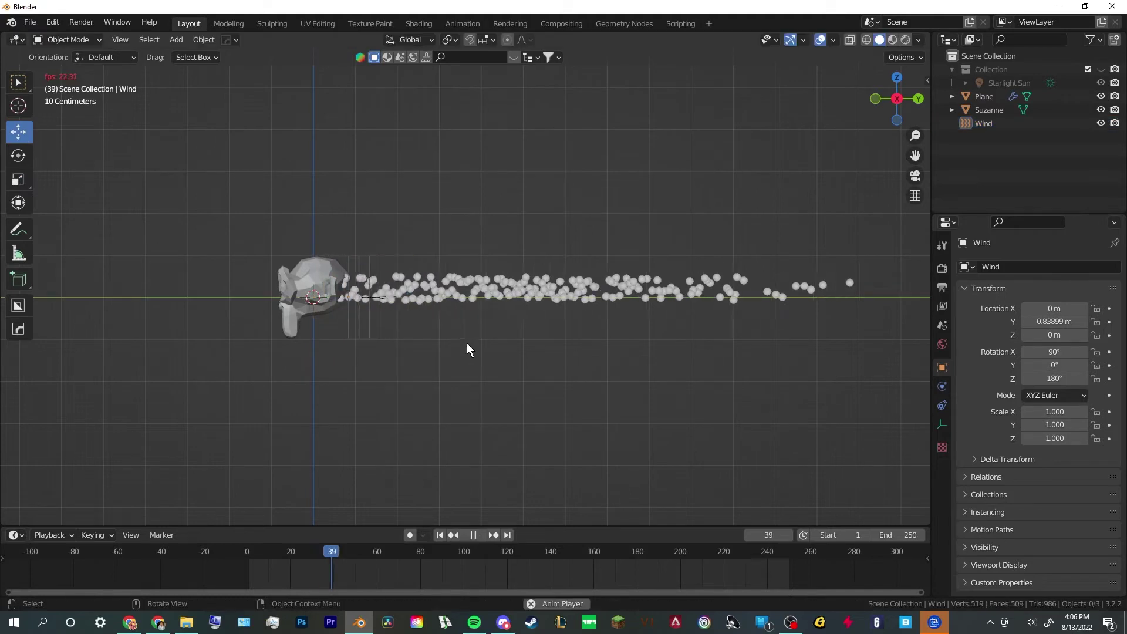
click(367, 258)
shift+middle_drag(509, 329, 582, 343)
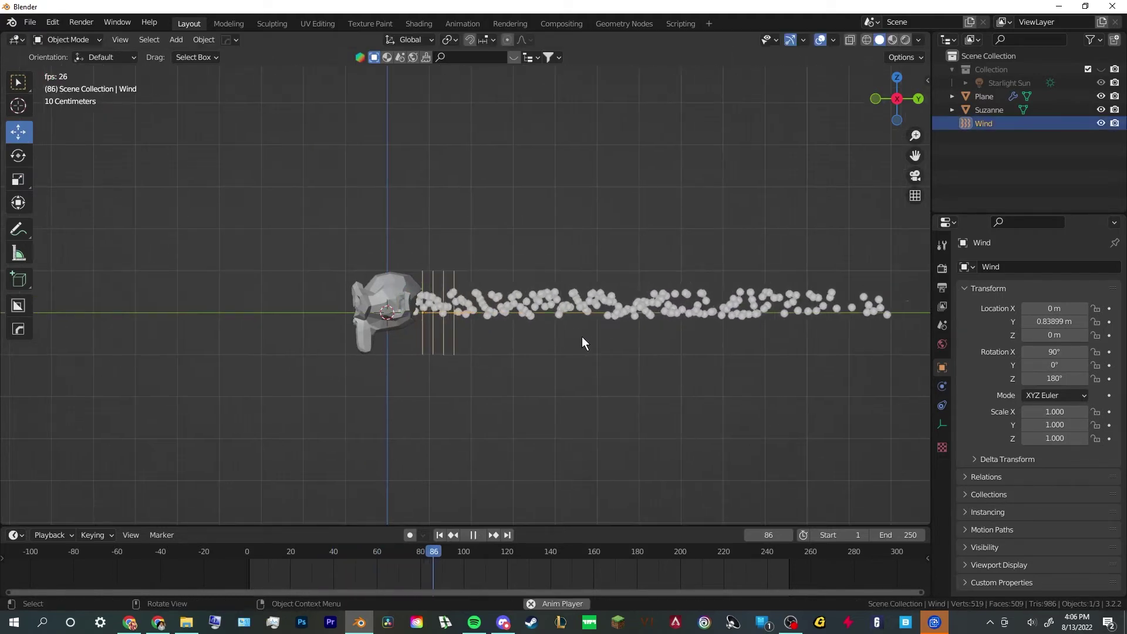
middle_drag(503, 216, 497, 256)
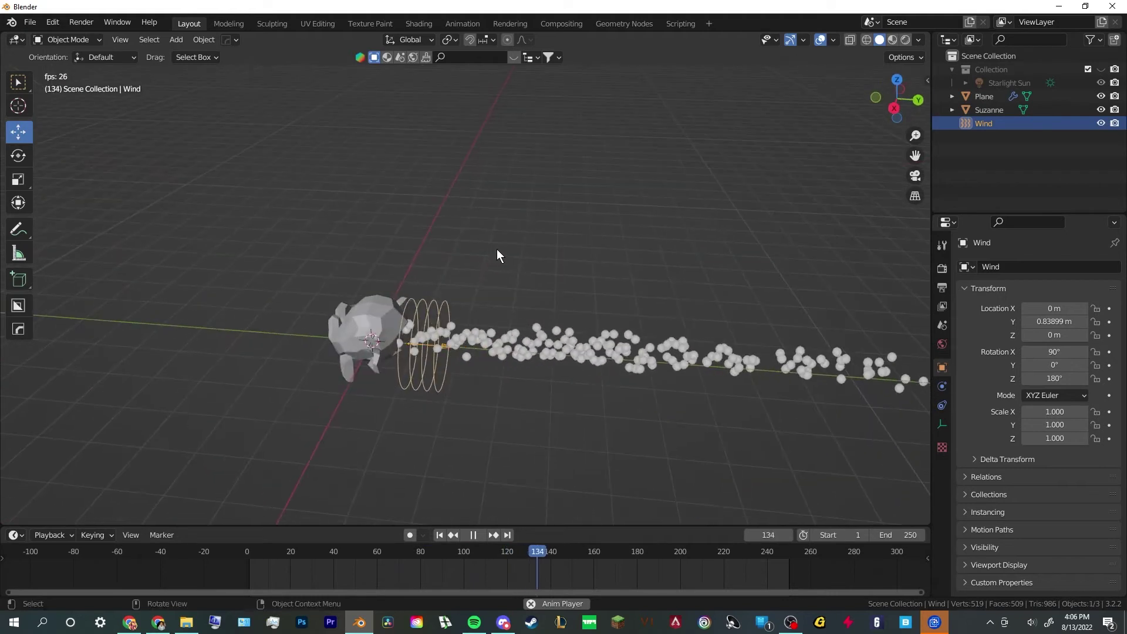
click(497, 256)
click(893, 109)
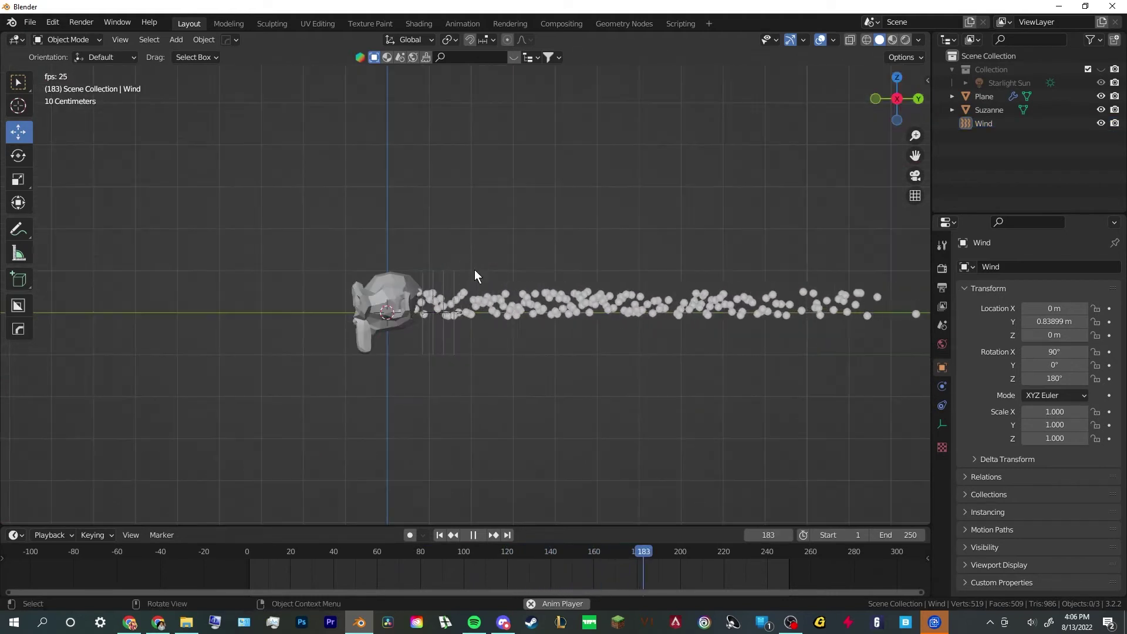
Add a Turbulence force field and move it along Y to about 1.26 m, just behind the monkey head
key(shift+a)
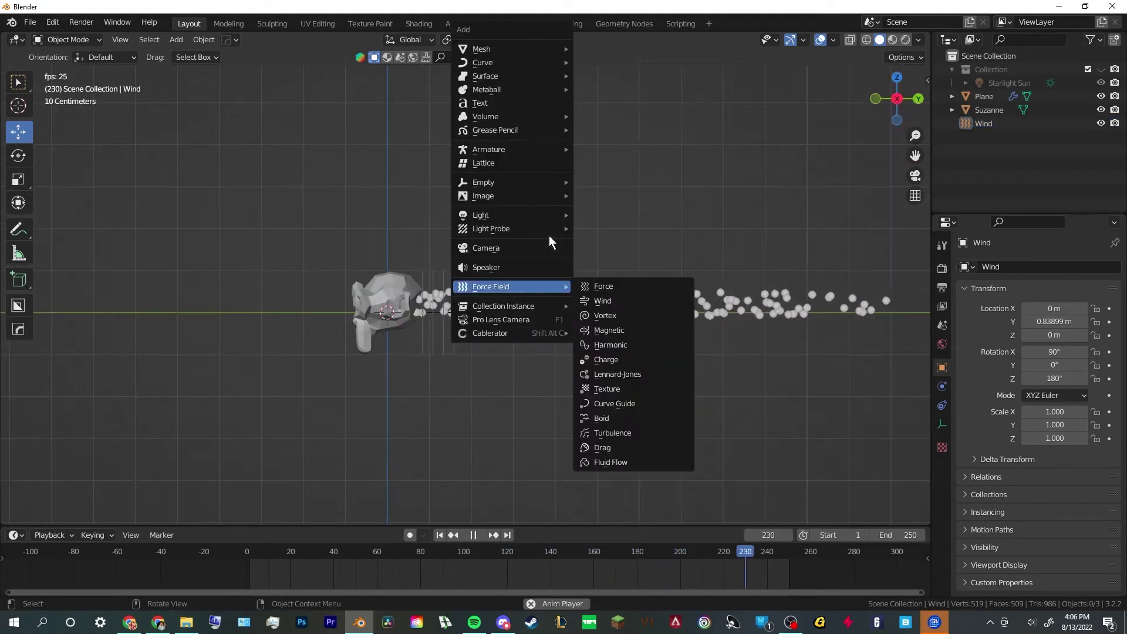
key(space)
key(shift+a)
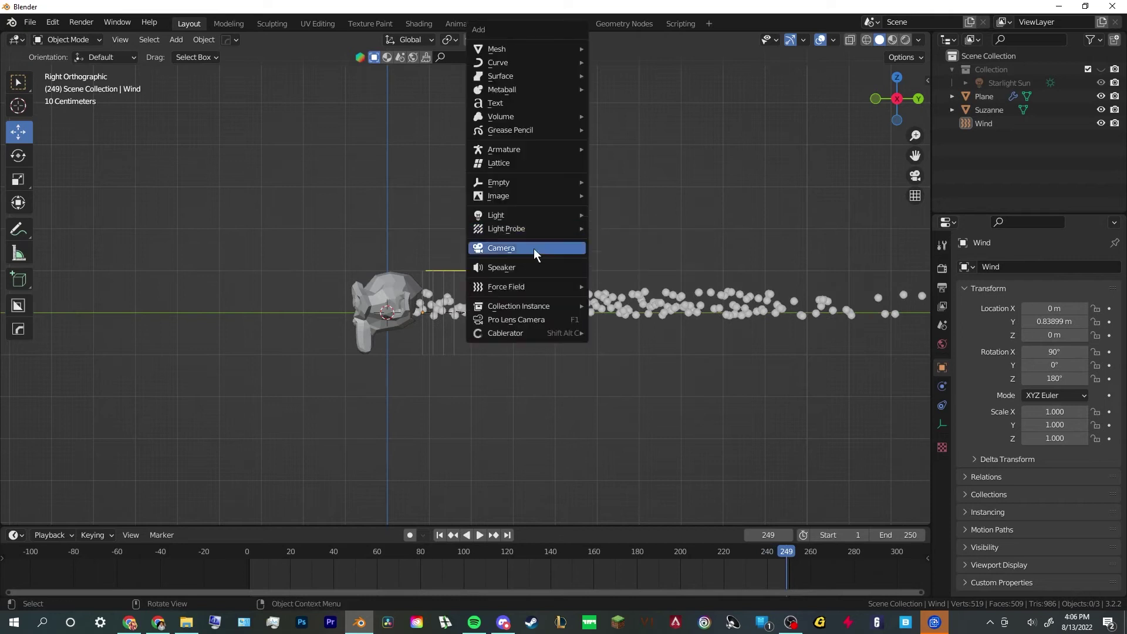
mouse_move(523, 288)
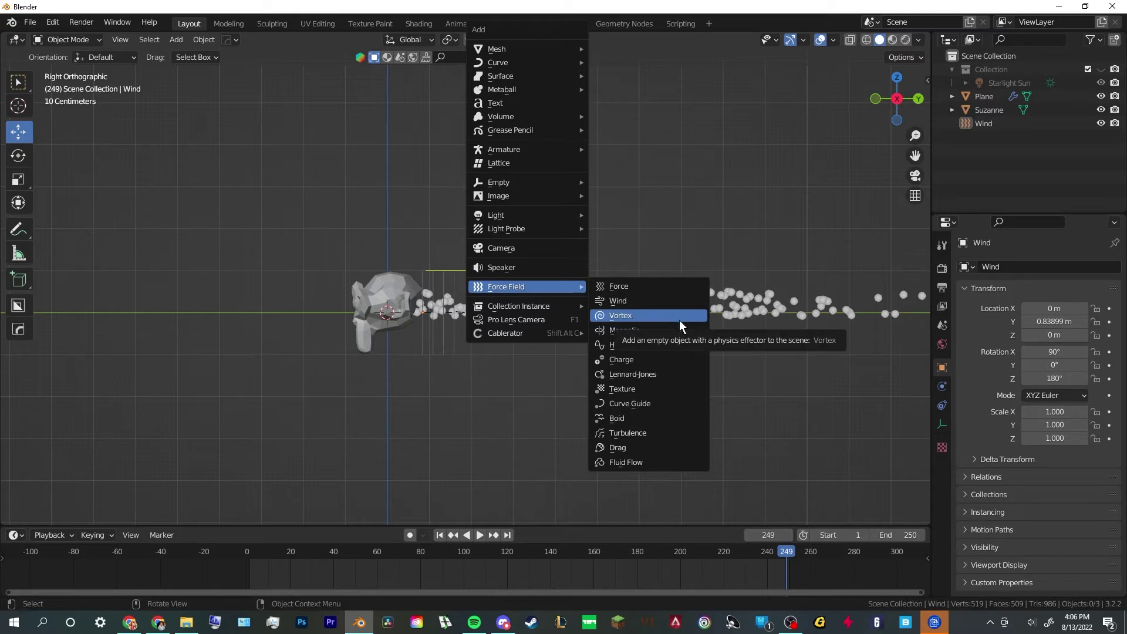
click(657, 435)
drag(445, 318, 500, 317)
scroll(563, 387, up, 4)
shift+middle_drag(547, 396, 495, 329)
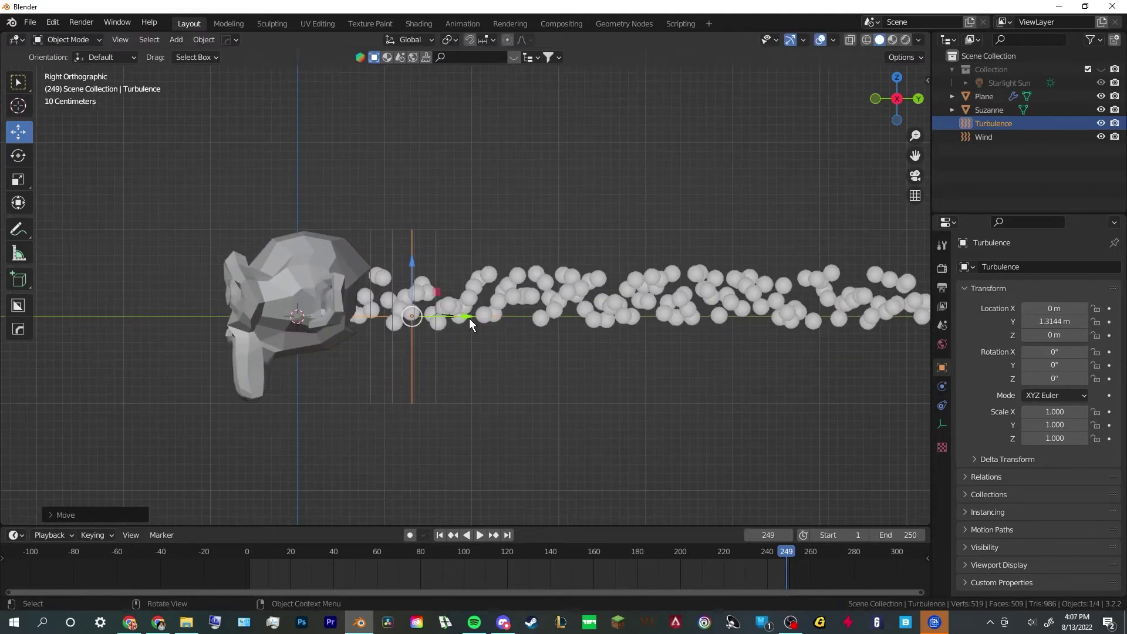
drag(469, 318, 463, 319)
Play the animation and examine how the turbulence field affects the particles in a perspective view
key(space)
click(614, 401)
scroll(624, 395, down, 3)
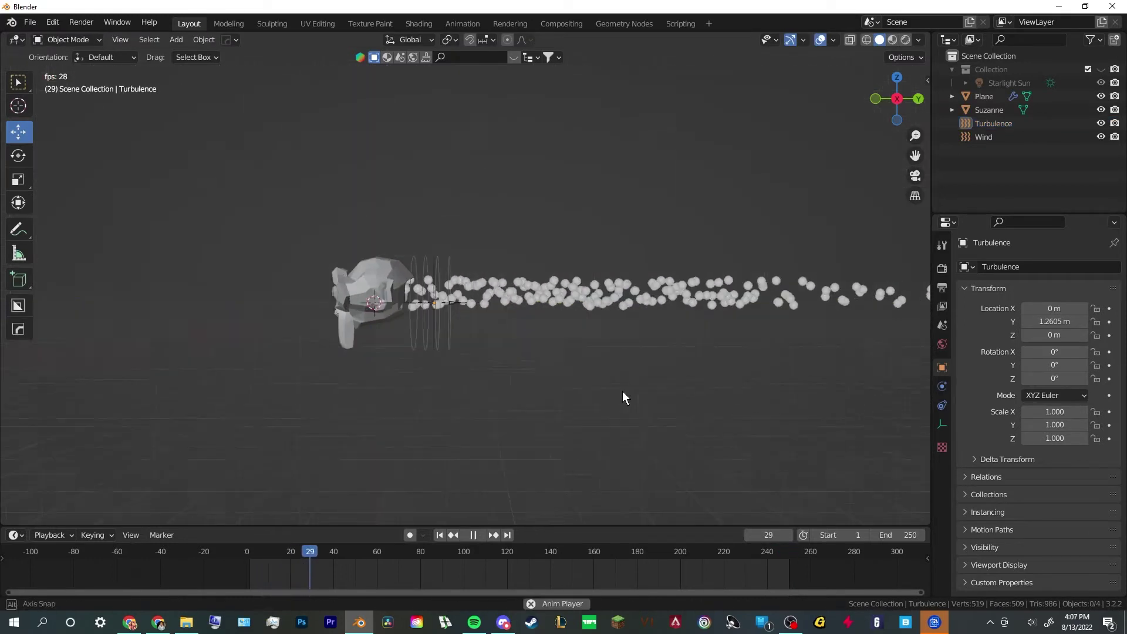
middle_drag(624, 395, 649, 382)
scroll(664, 389, up, 2)
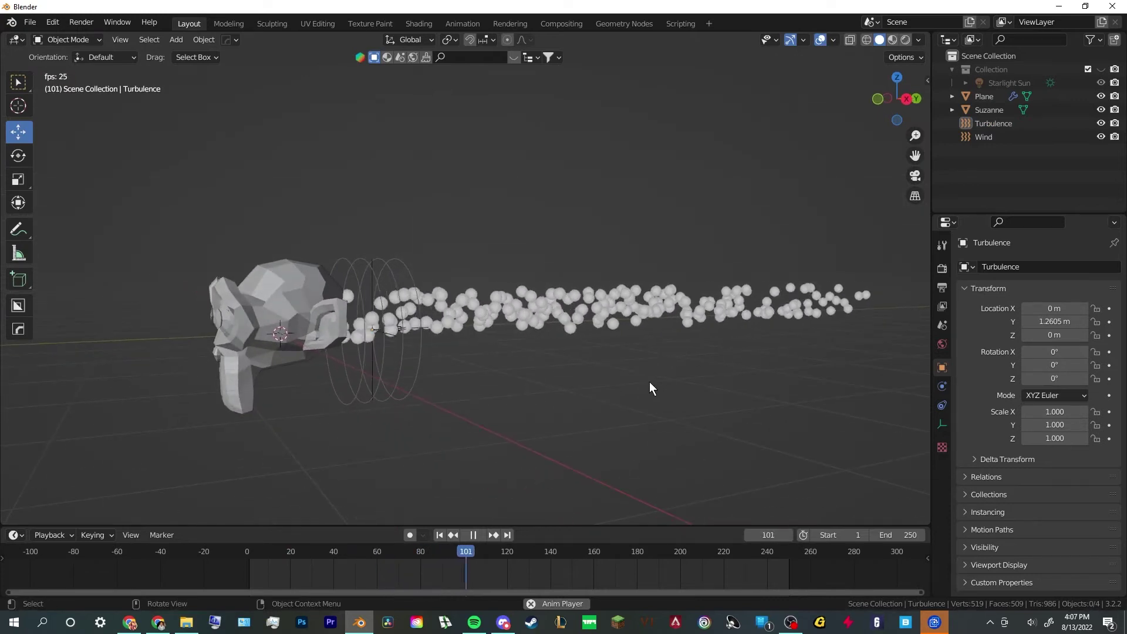
Open the turbulence field's physics settings and set its strength to 100
click(1013, 120)
key(space)
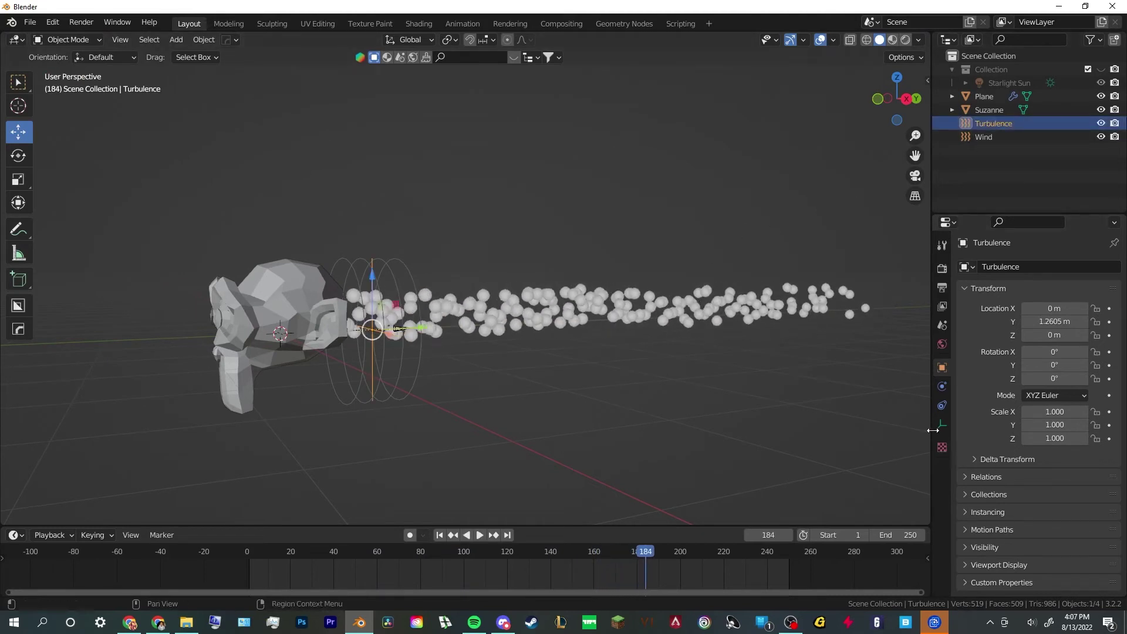
click(942, 405)
click(942, 387)
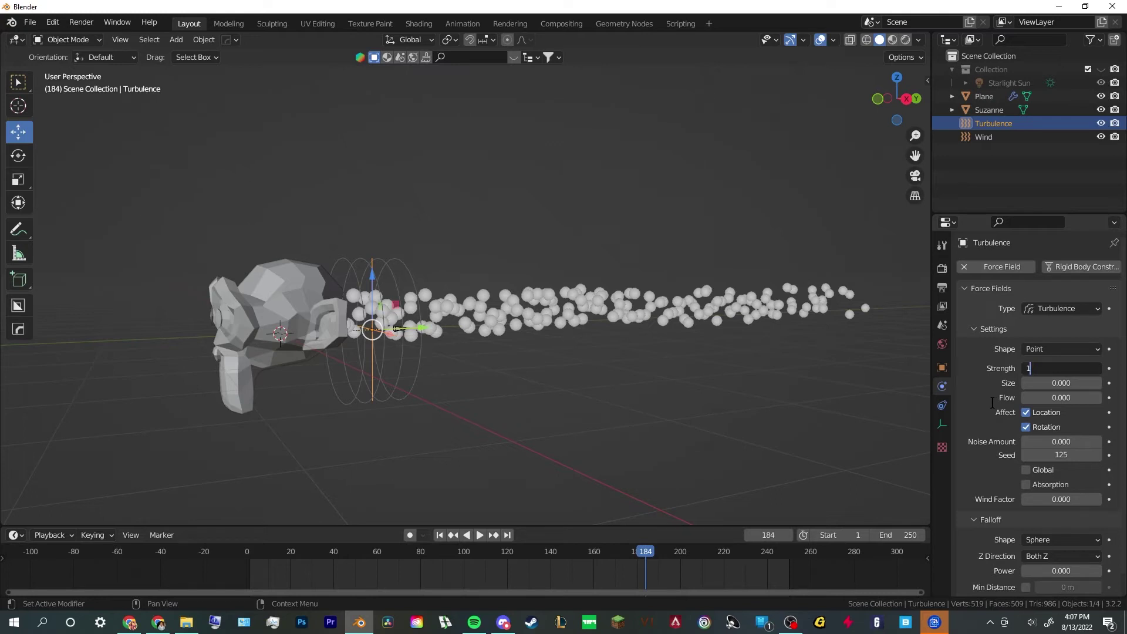
click(822, 369)
Play the animation and examine how the strengthened turbulence scatters the particles from the opposite side of the head
key(space)
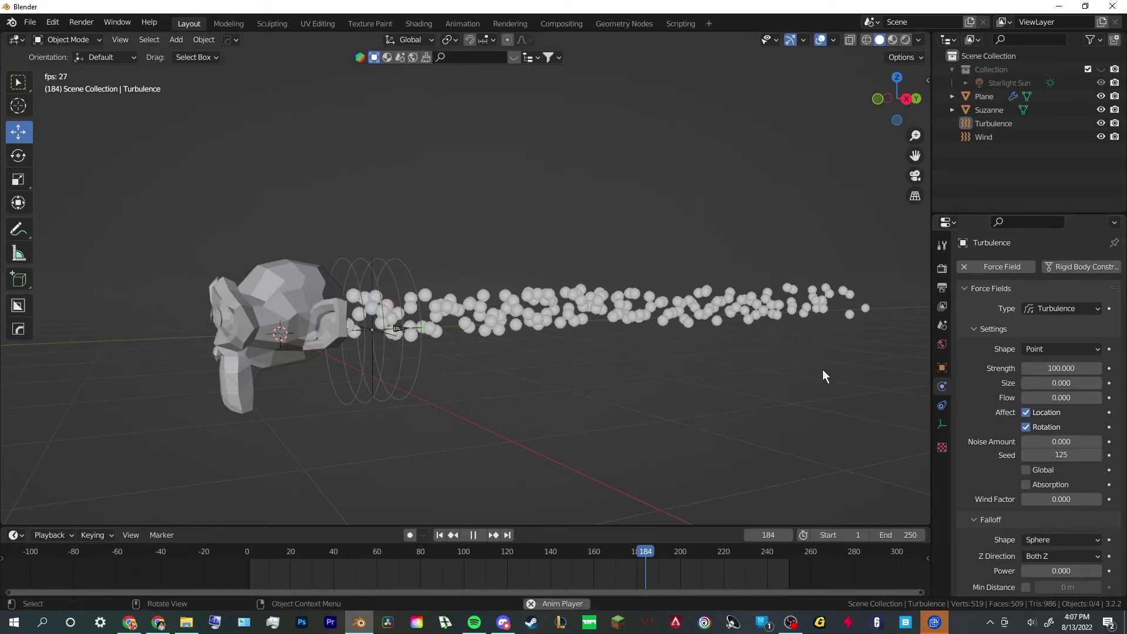
scroll(727, 374, down, 4)
middle_drag(508, 368, 607, 367)
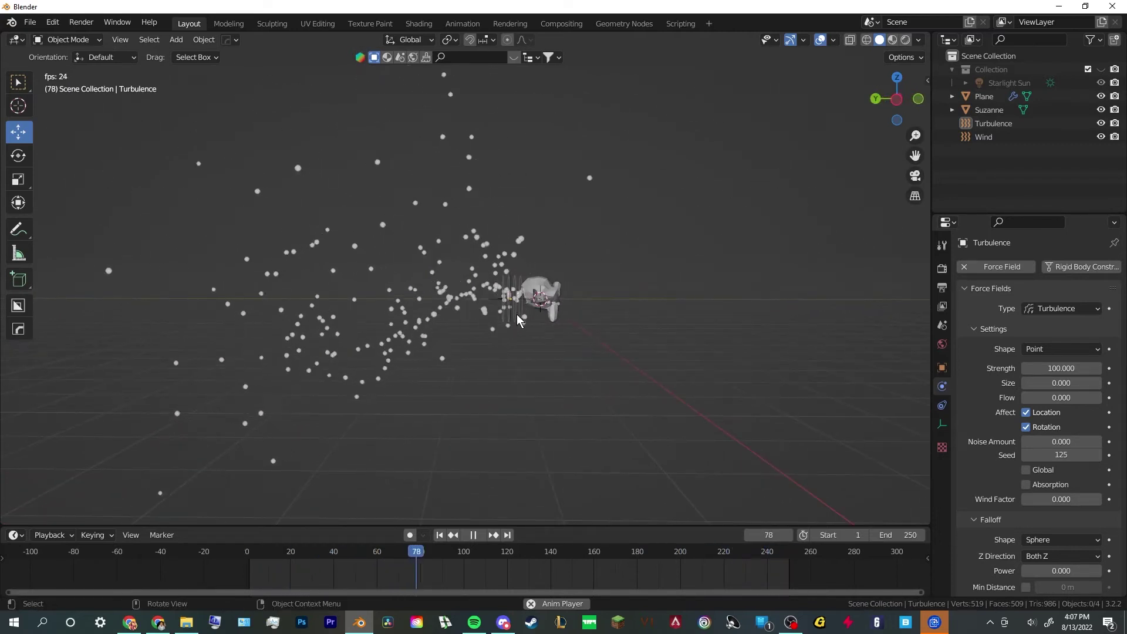
scroll(582, 378, down, 2)
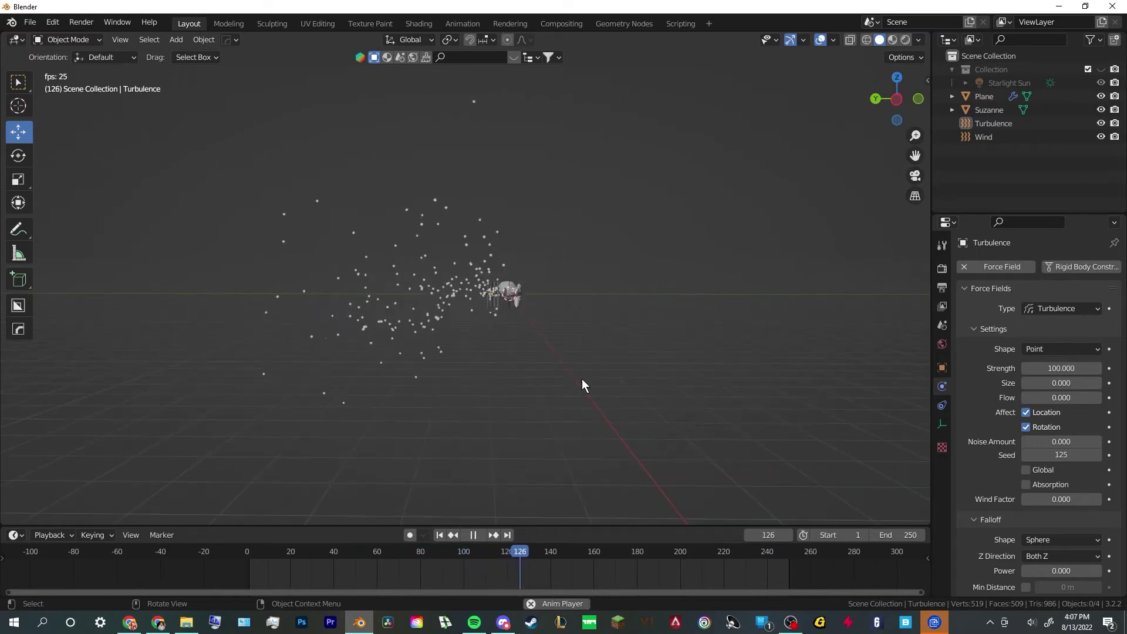
click(895, 99)
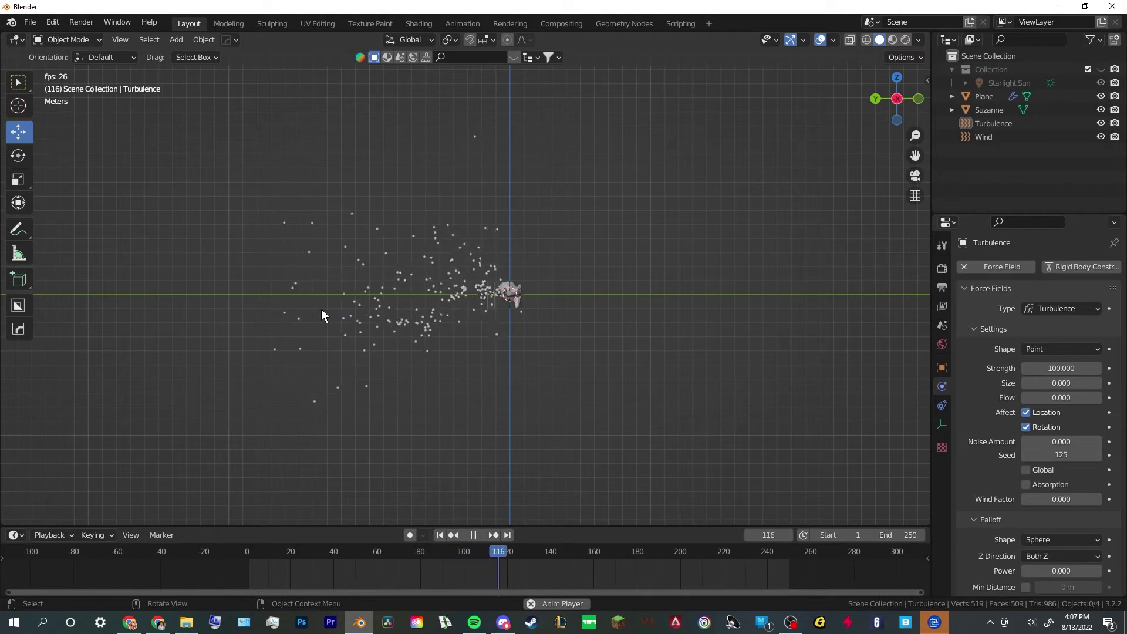
Set the turbulence strength to 10 and replay the animation in the left orthographic view
key(space)
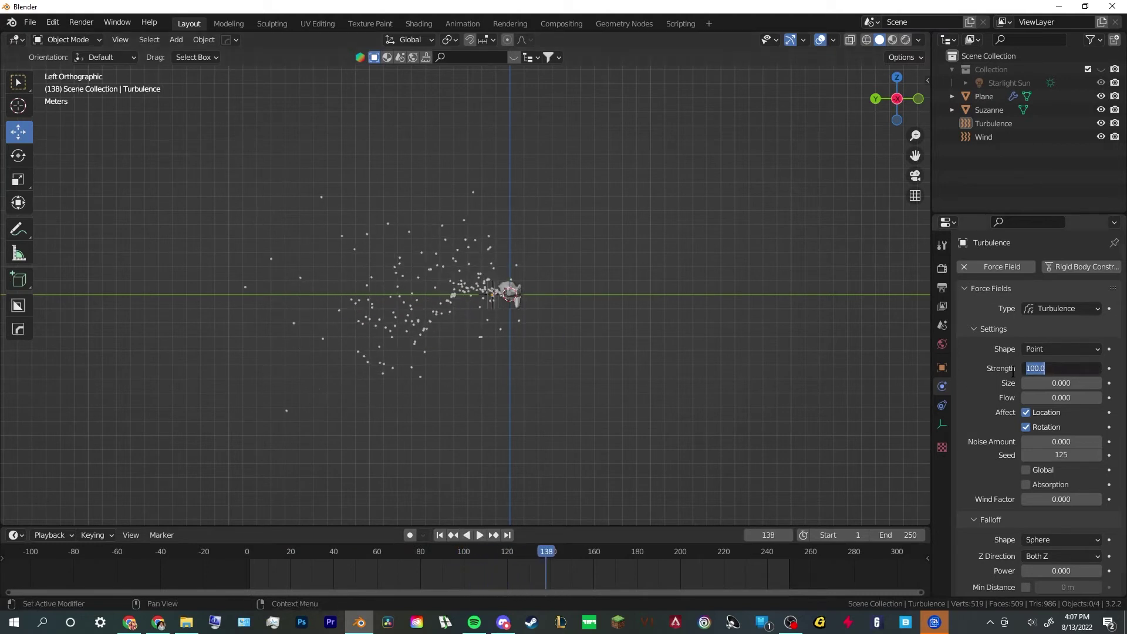
key(space)
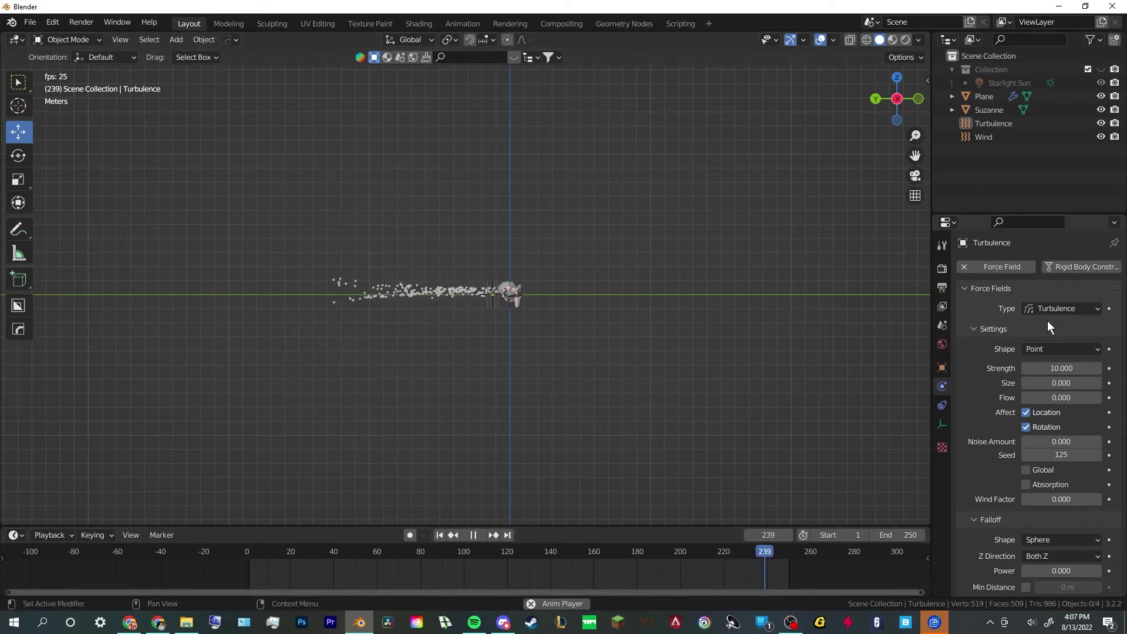
scroll(579, 389, up, 2)
scroll(580, 390, up, 3)
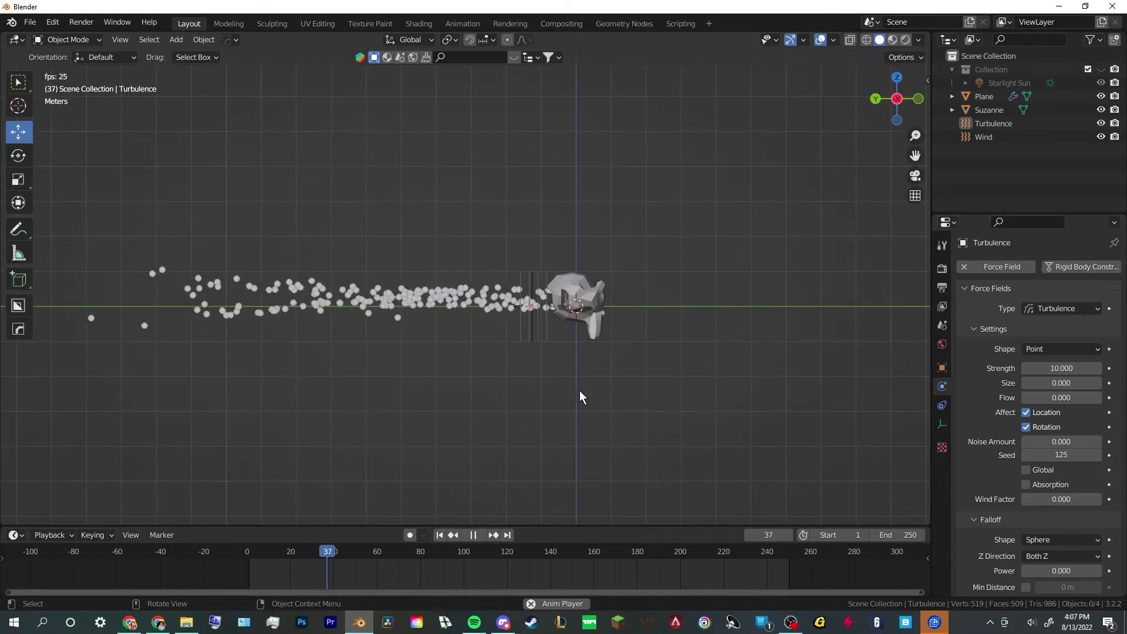
shift+middle_drag(549, 360, 642, 360)
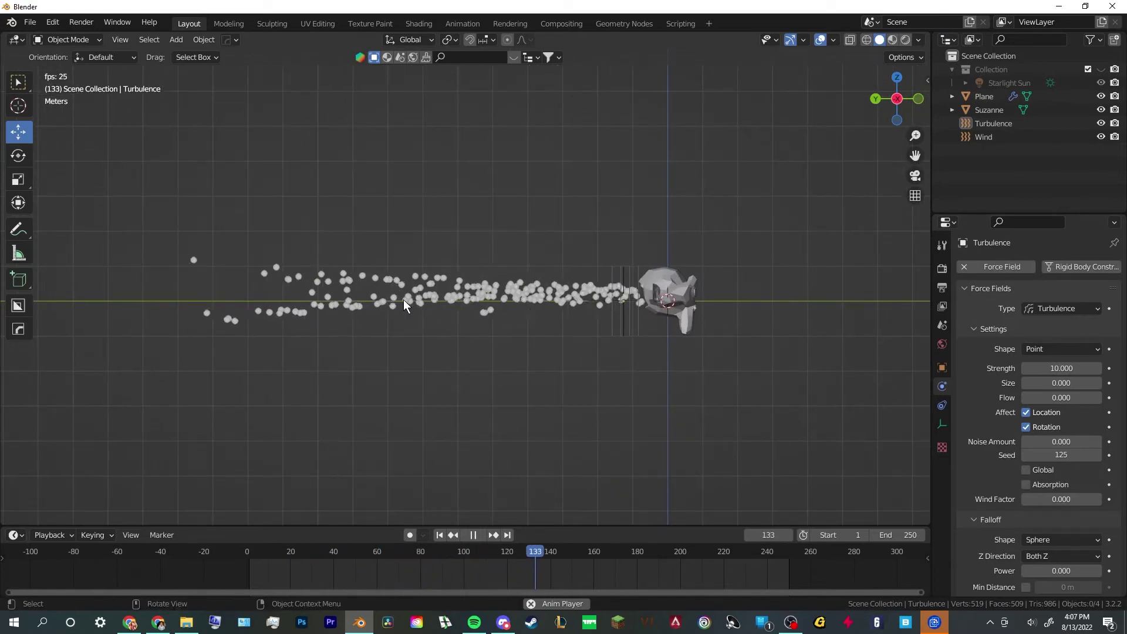
key(space)
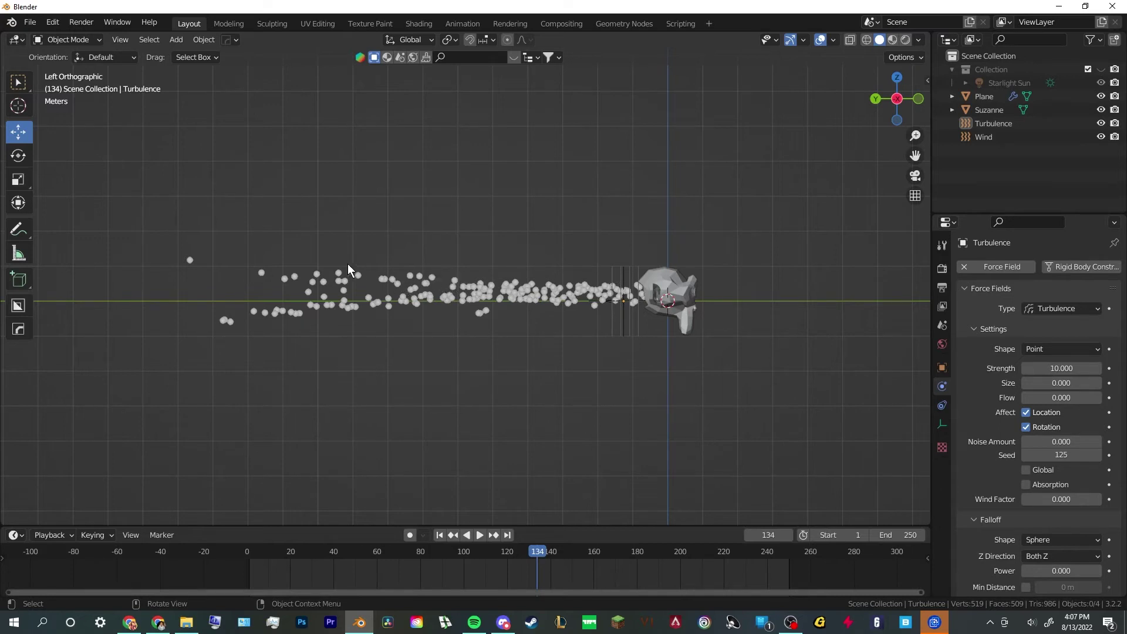
Examine the turbulent particle stream from the front and side of the monkey head while playing and pausing the animation
key(space)
middle_drag(239, 304, 545, 361)
key(space)
middle_drag(480, 335, 459, 342)
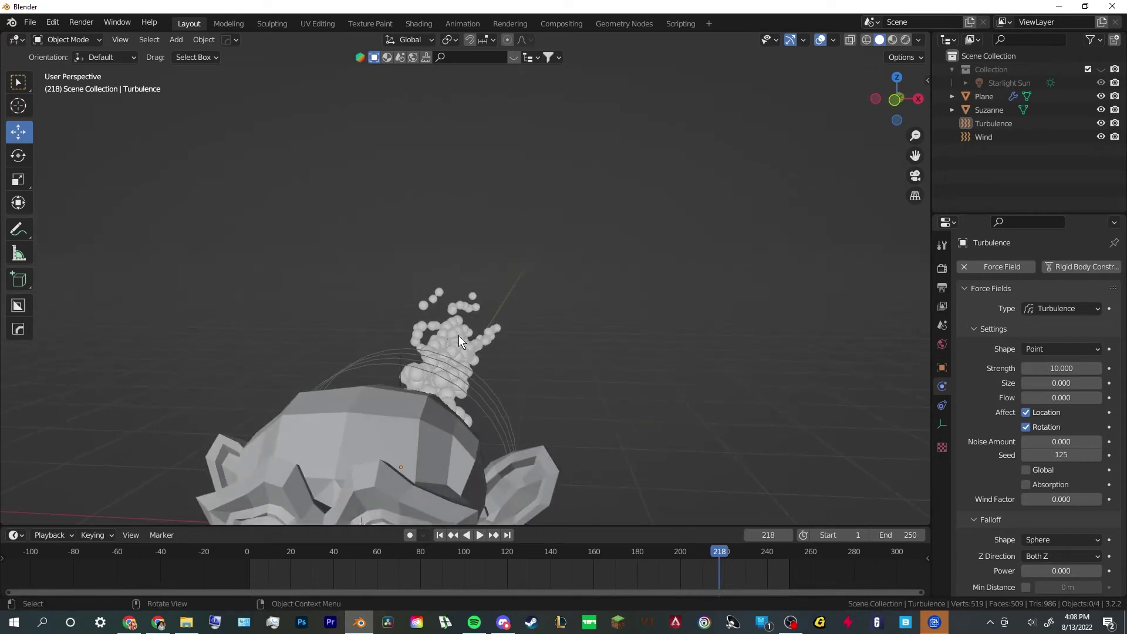
key(space)
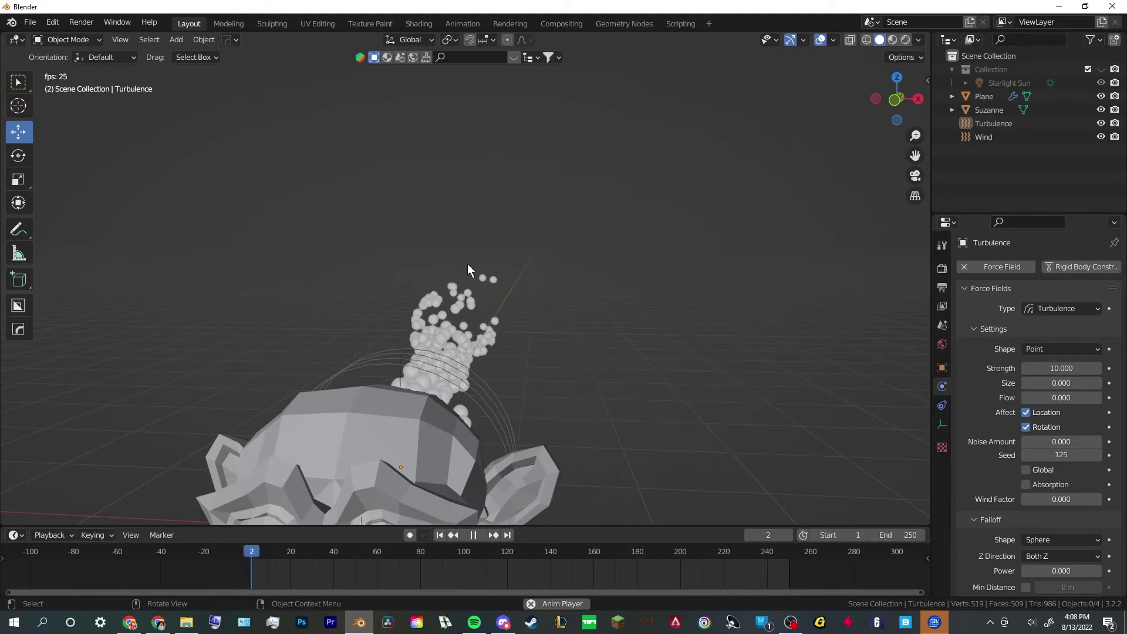
scroll(570, 418, down, 2)
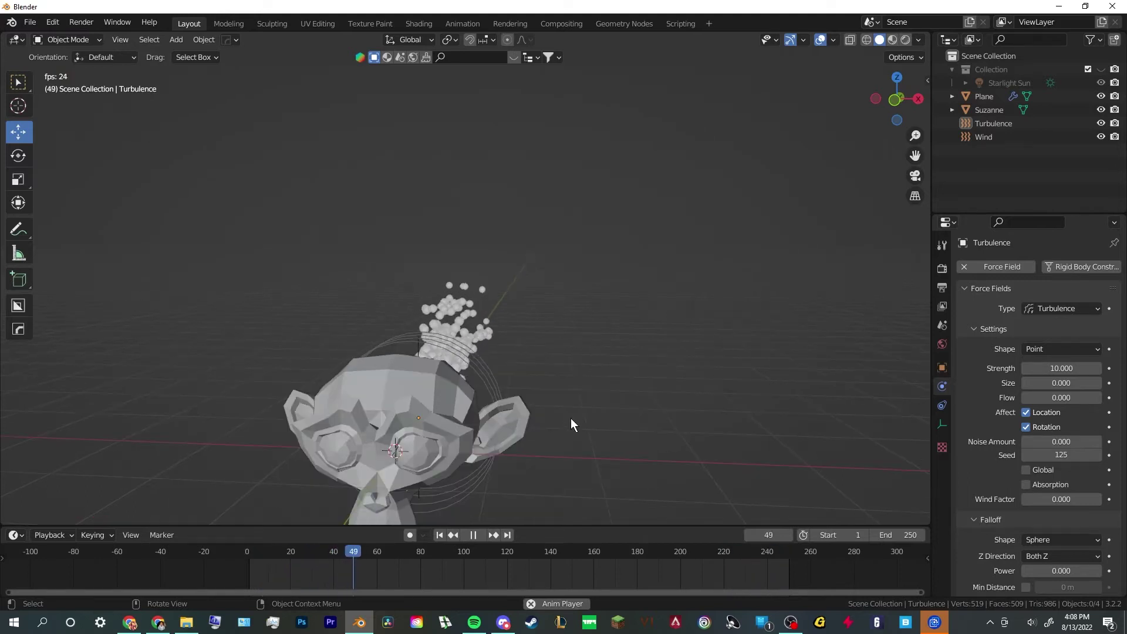
middle_drag(570, 417, 518, 421)
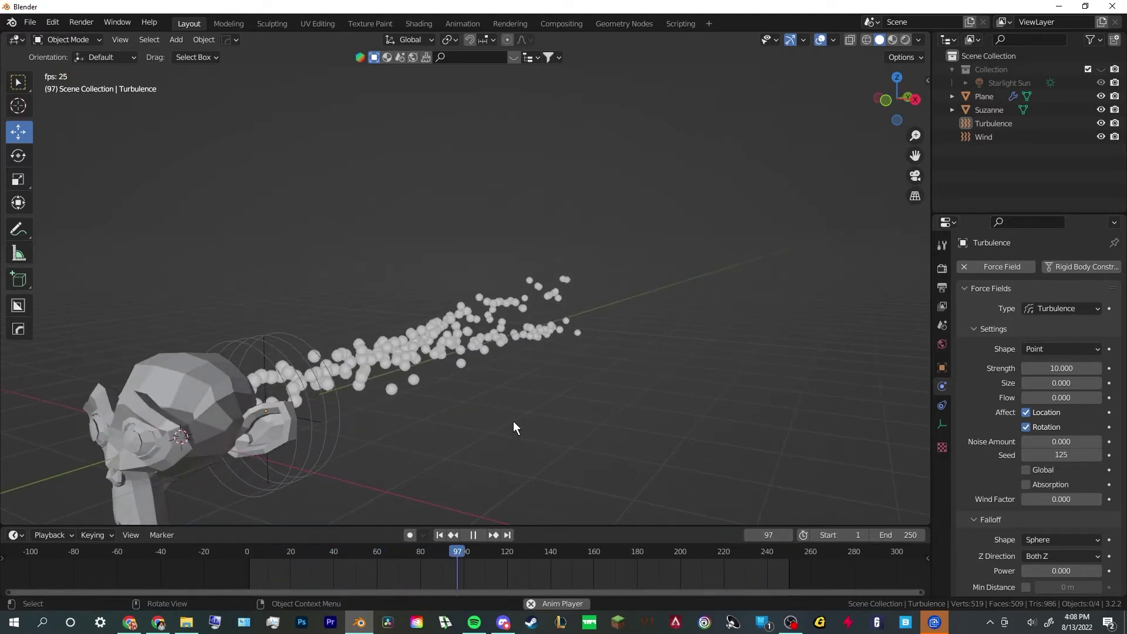
middle_drag(565, 364, 587, 346)
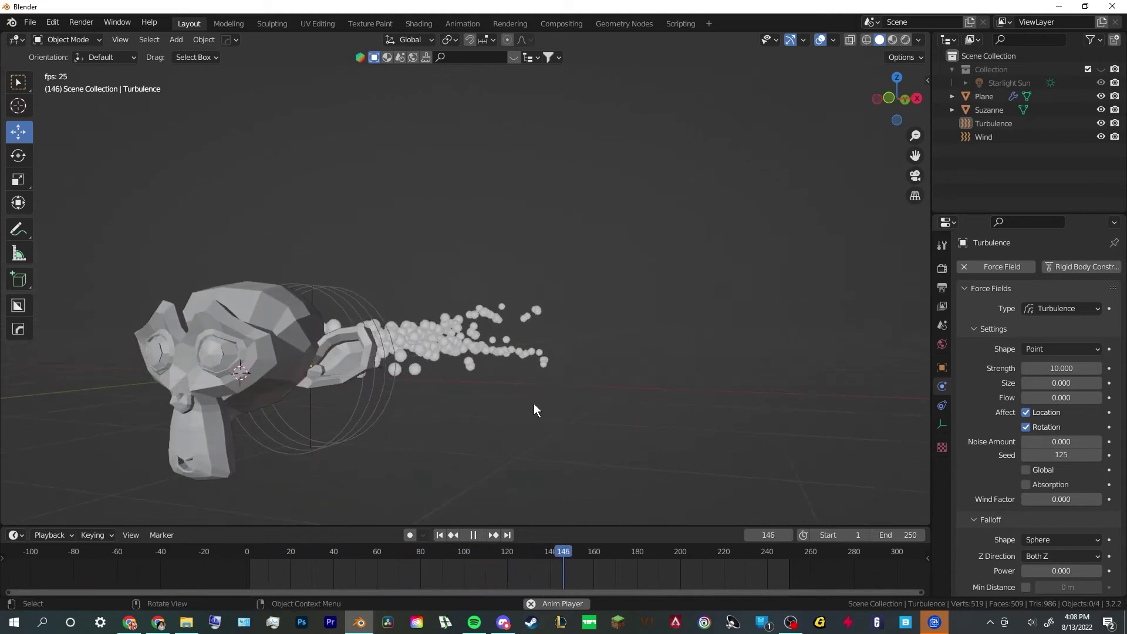
middle_drag(533, 403, 550, 369)
scroll(572, 364, up, 3)
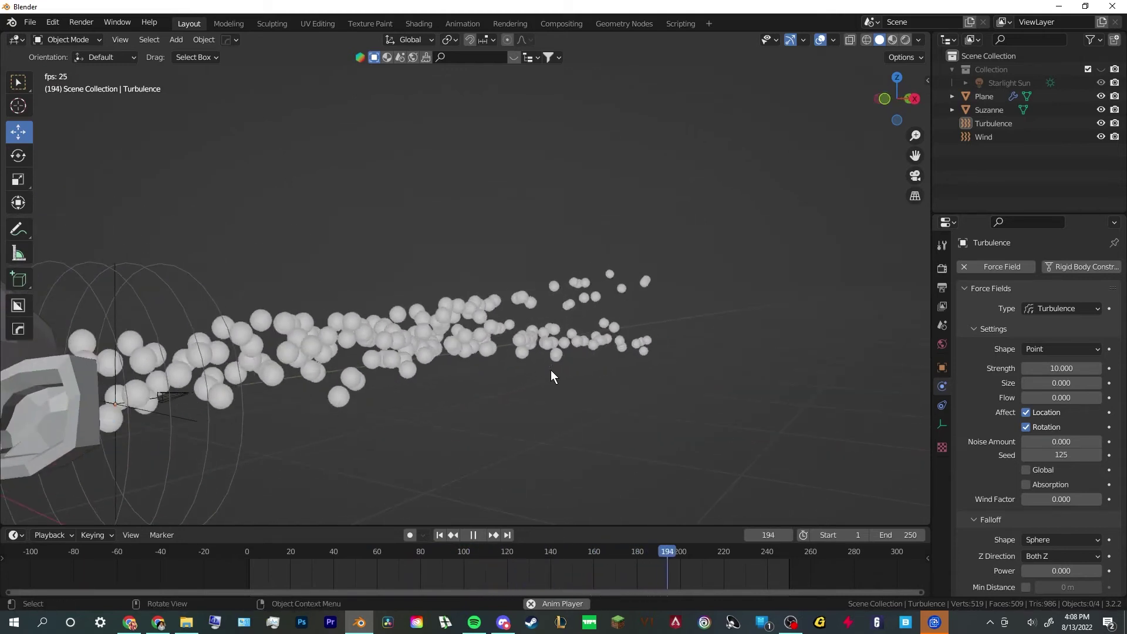
key(space)
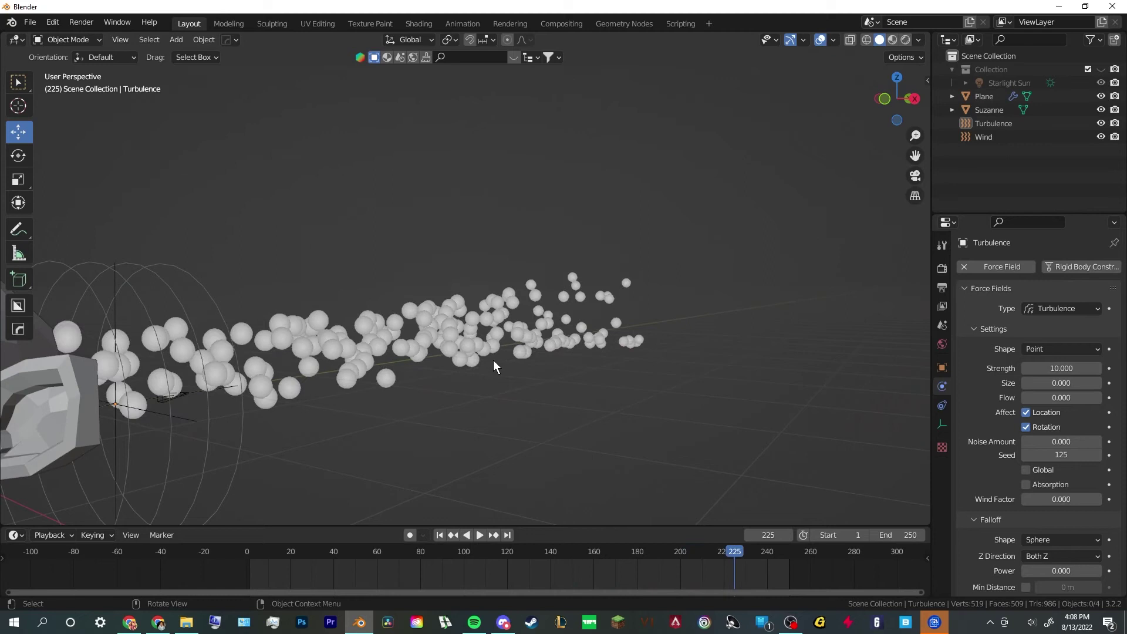
Select the wind field, emitter plane and turbulence field in turn to examine their arrangement behind the monkey head
click(205, 287)
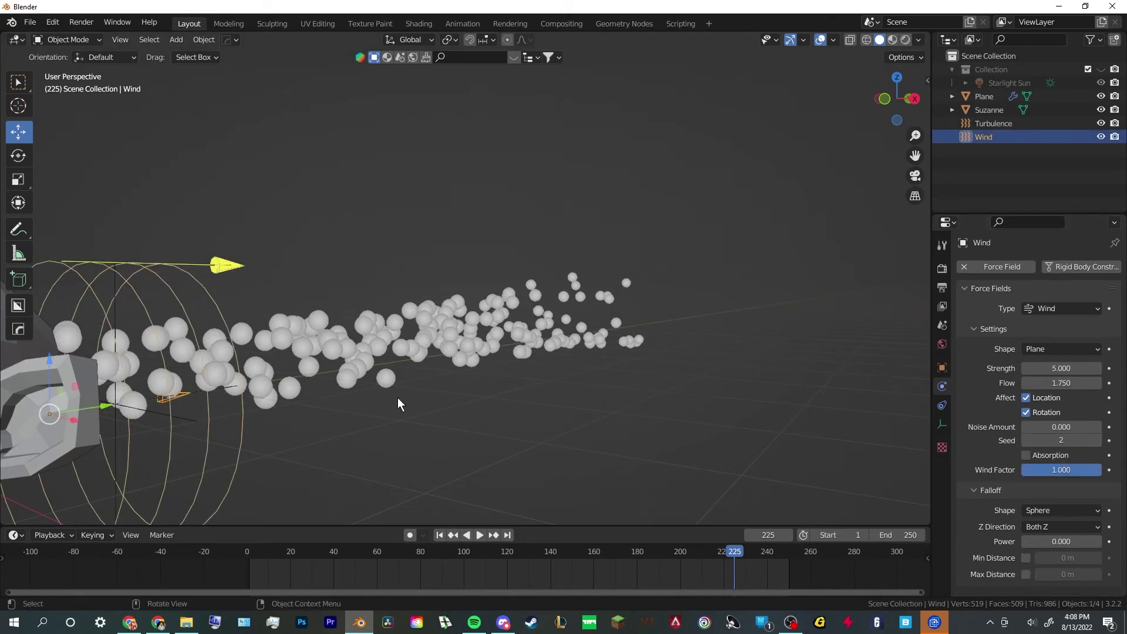
middle_drag(223, 424, 410, 404)
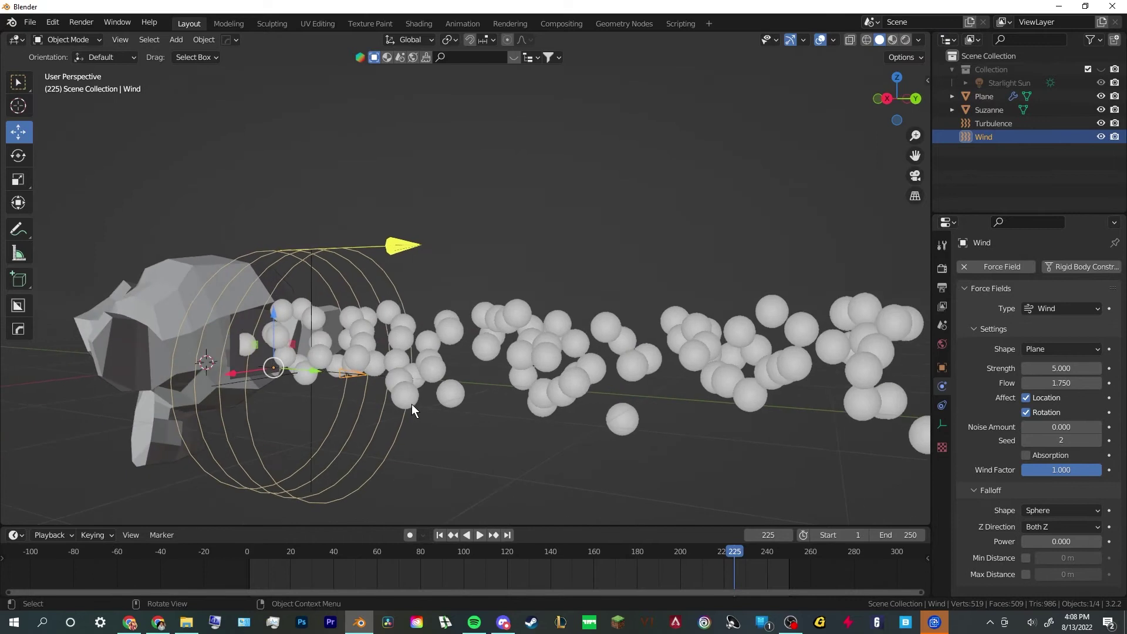
click(237, 356)
middle_drag(417, 322, 437, 311)
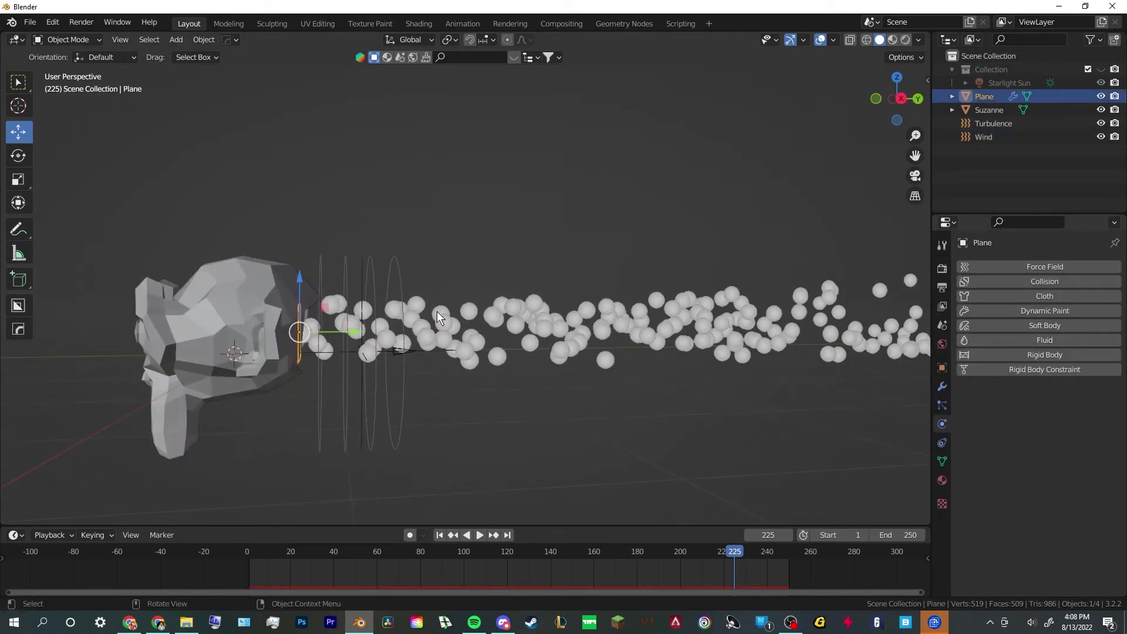
click(396, 269)
middle_drag(504, 262, 741, 316)
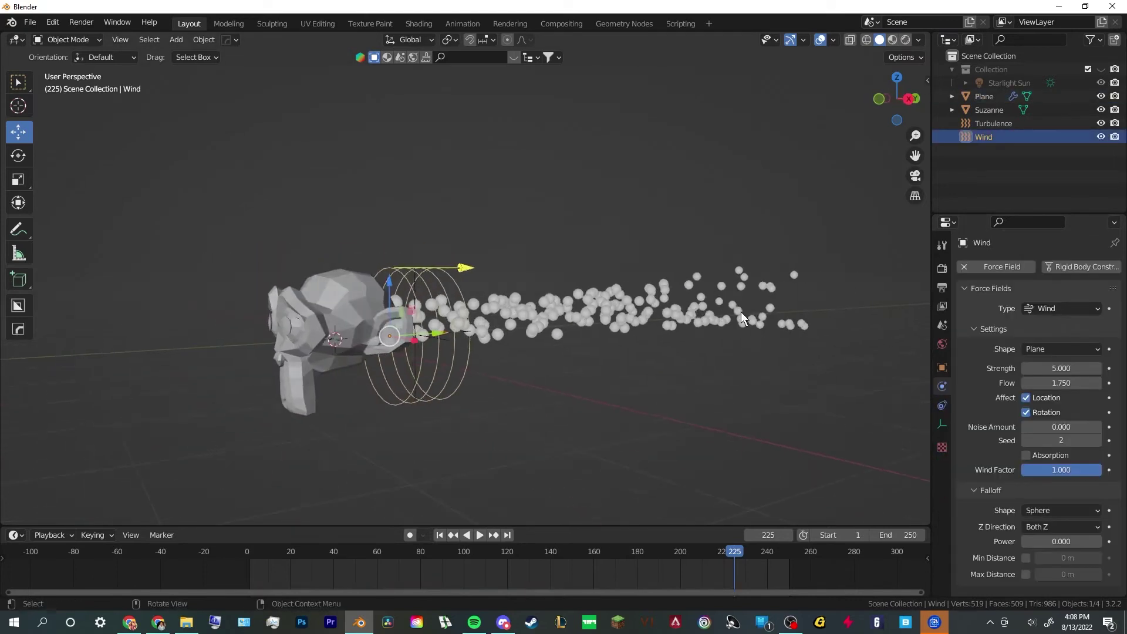
click(420, 355)
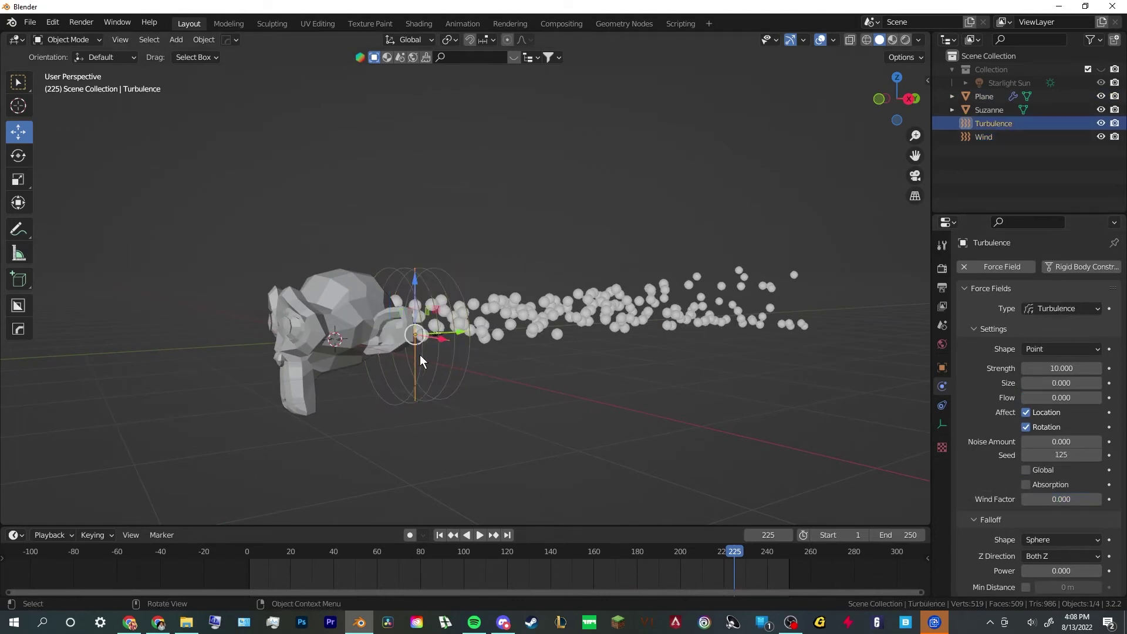
Delete the turbulence field behind the monkey head and add a Vortex force field
key(Delete)
key(shift+a)
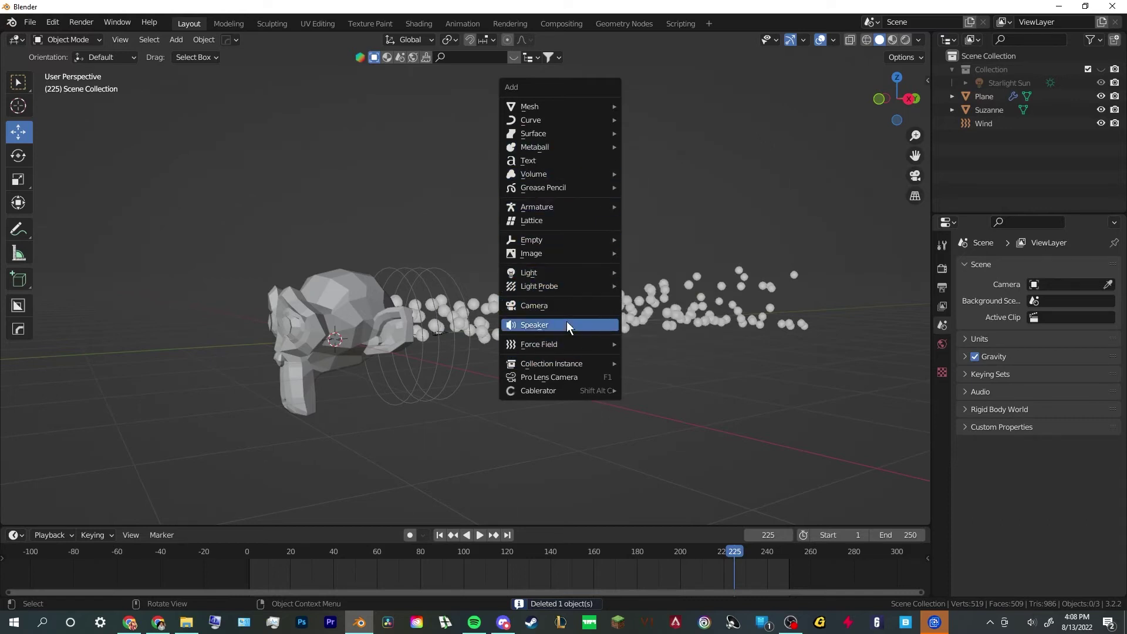
mouse_move(567, 349)
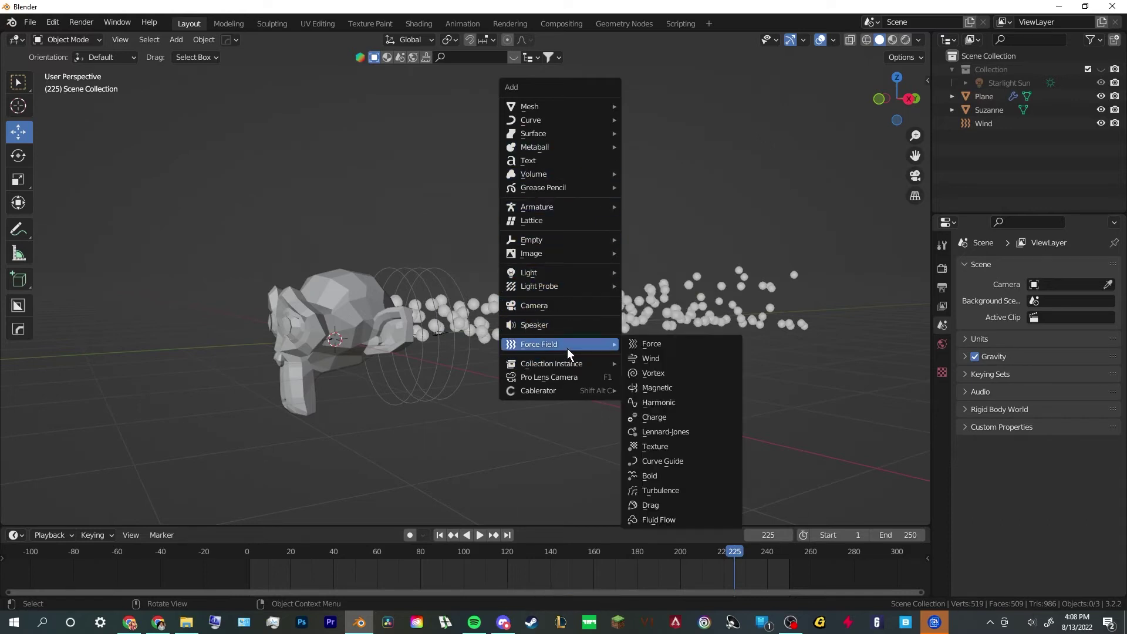
click(671, 371)
Rotate the vortex field 90° about the Y axis and turn it about Z to face along the particle stream
middle_drag(635, 337, 615, 326)
key(r)
text(z)
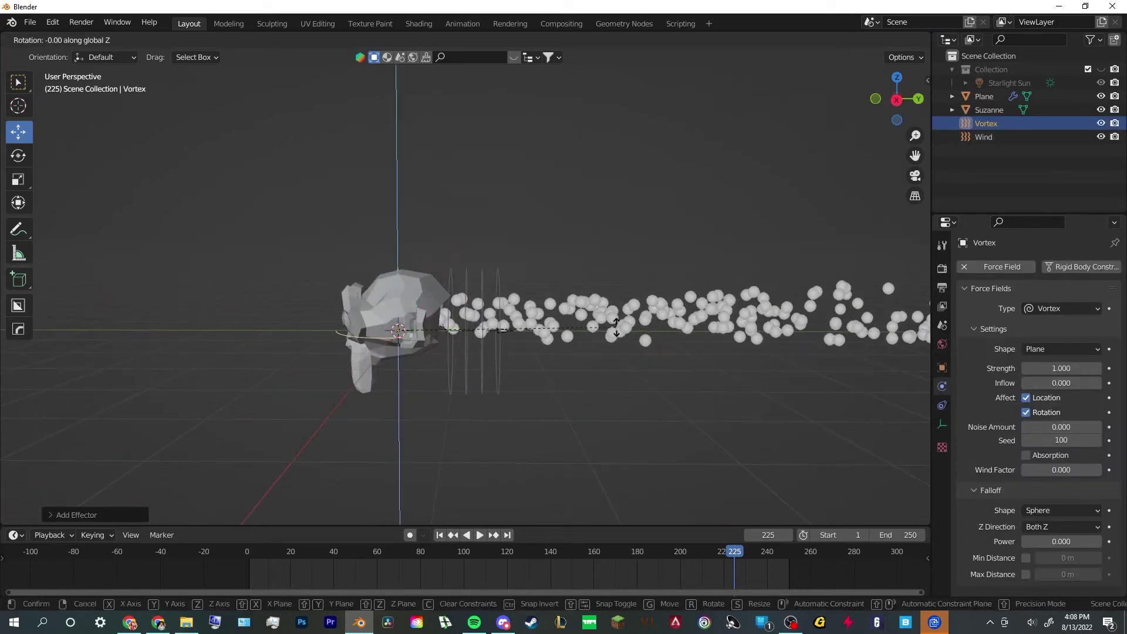
text(y90)
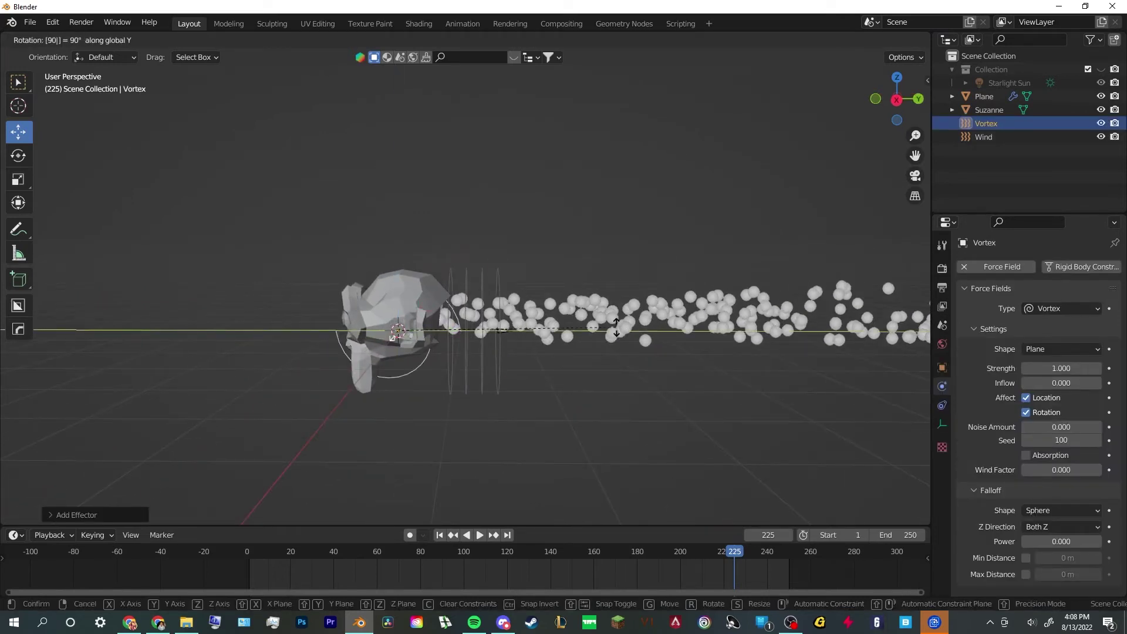
key(Return)
key(r)
key(z)
key(Return)
Move the vortex field along the Y axis to just behind the monkey head, near the wind field
key(g)
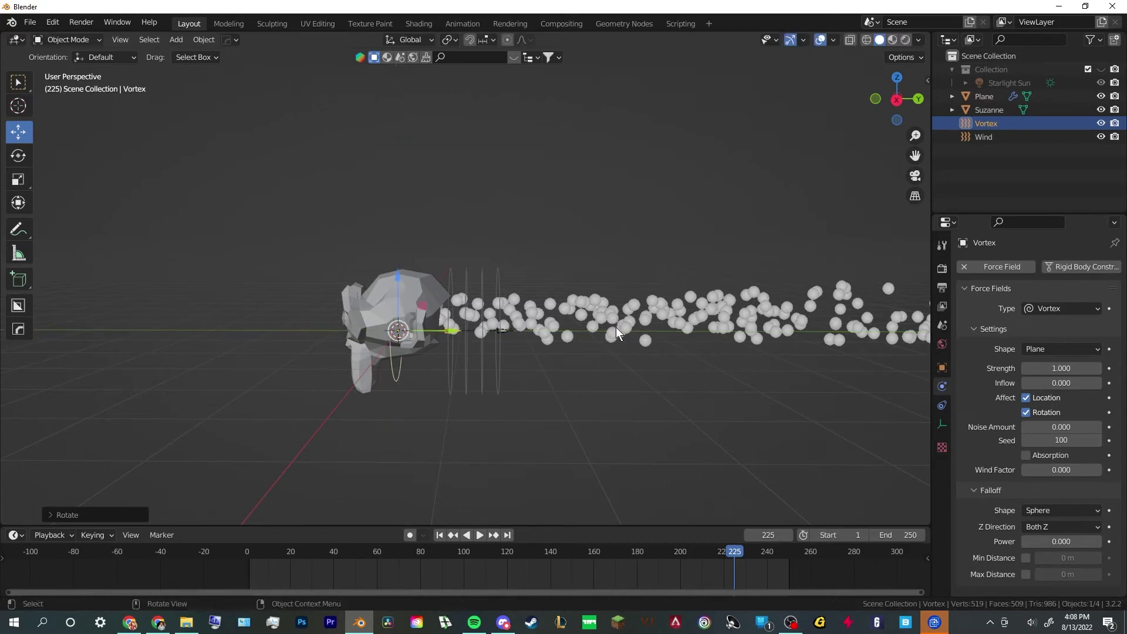
key(y)
click(526, 338)
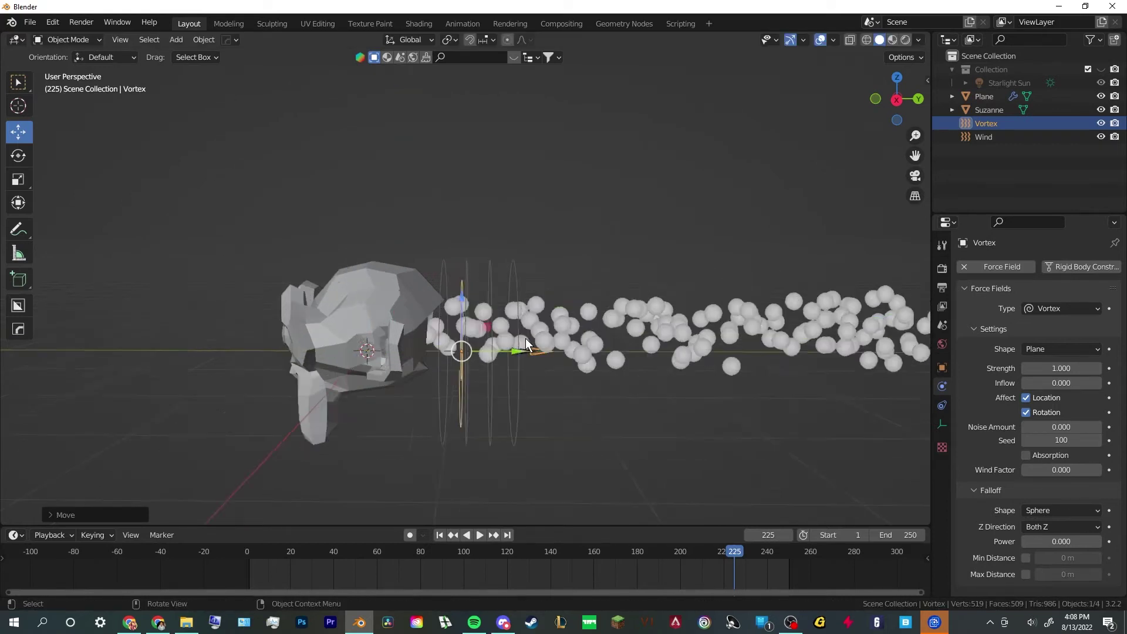
middle_drag(526, 338, 477, 318)
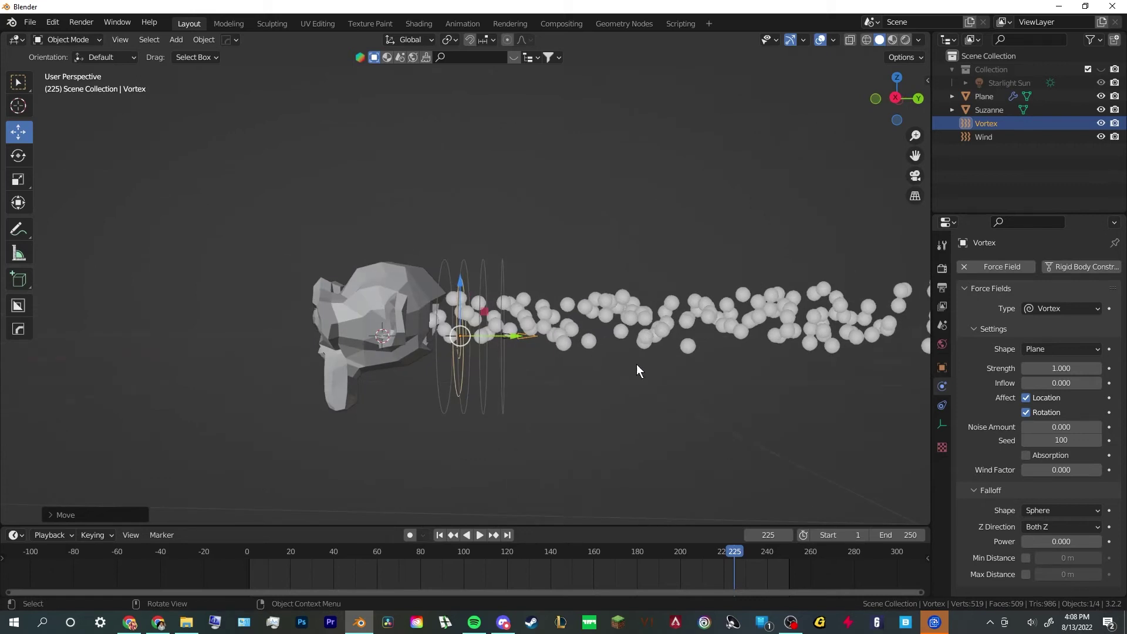
Play and pause the animation to examine how the vortex field affects the particle stream
click(636, 364)
key(space)
mouse_move(648, 393)
middle_down()
mouse_move(677, 433)
mouse_move(748, 421)
mouse_move(642, 381)
middle_up()
key(space)
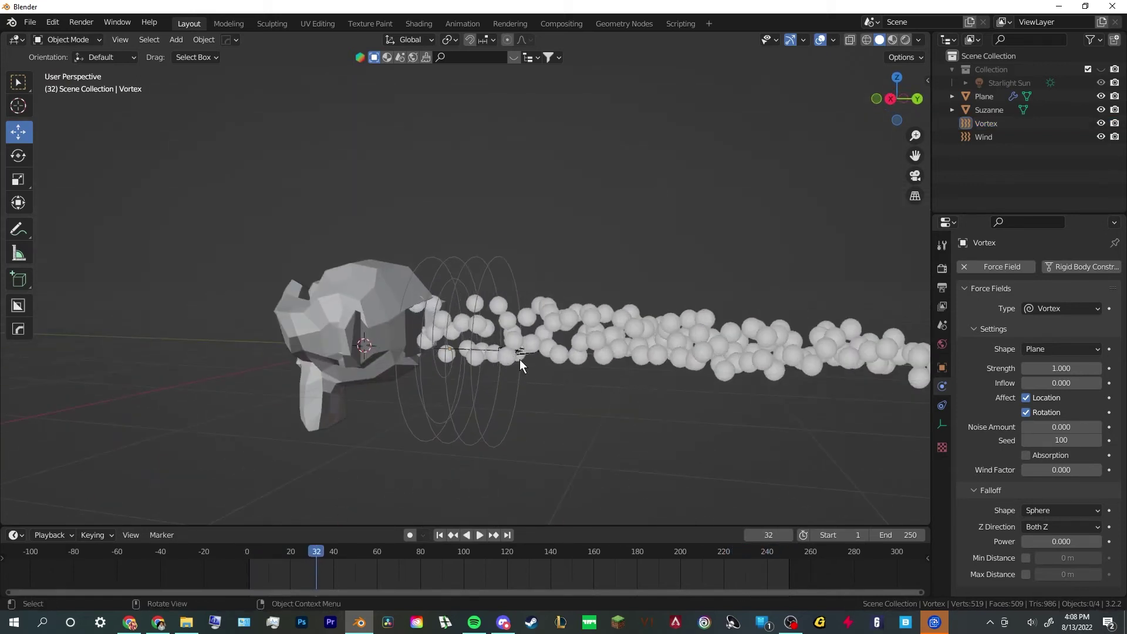
Set the vortex field's strength to 5 and play the animation to inspect the particle stream
click(521, 354)
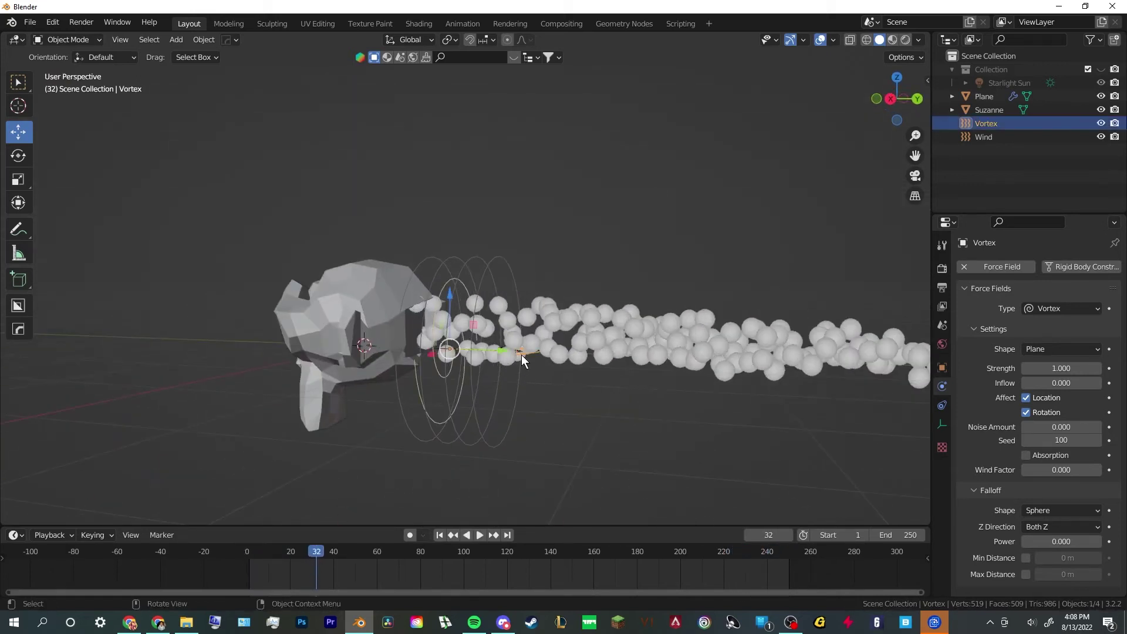
click(1052, 369)
text(5)
key(Return)
key(space)
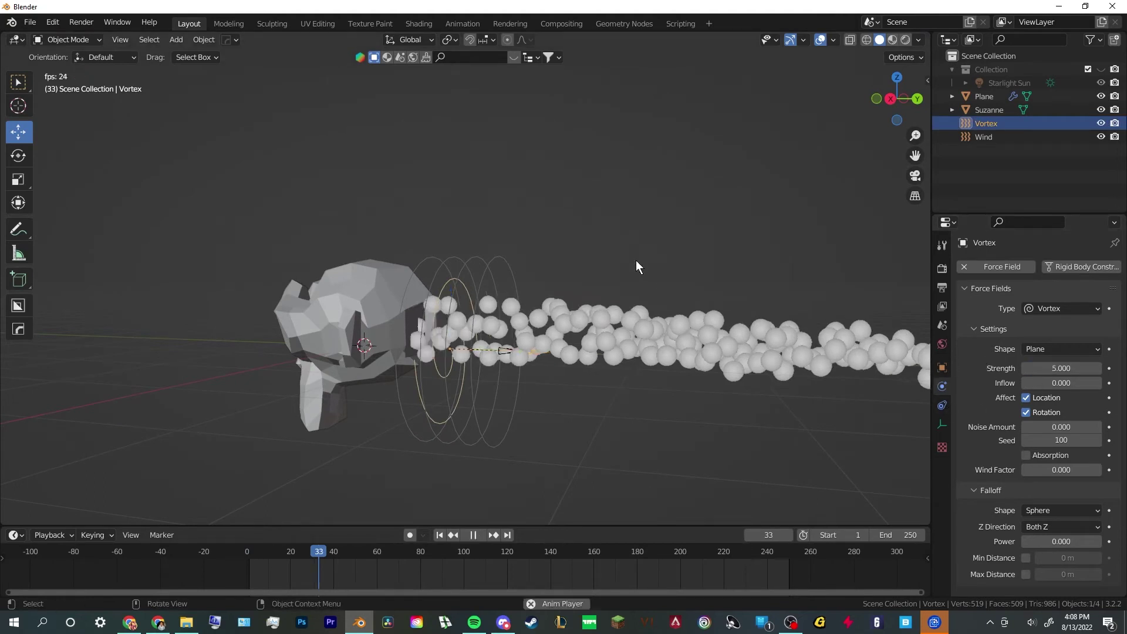
middle_drag(692, 302, 770, 305)
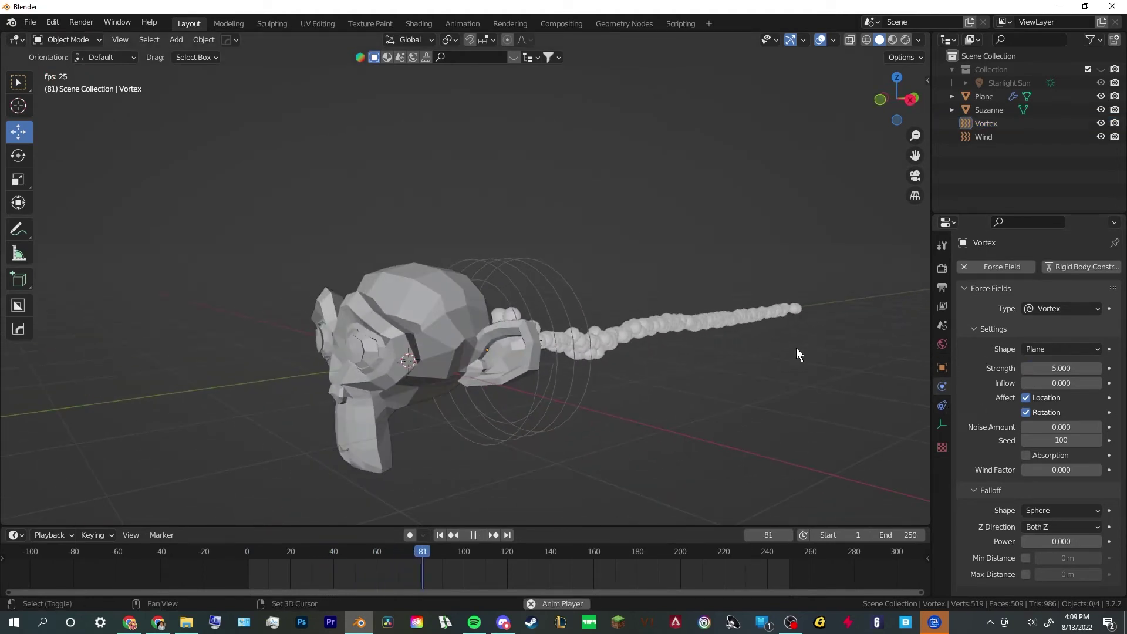
middle_drag(796, 347, 685, 319)
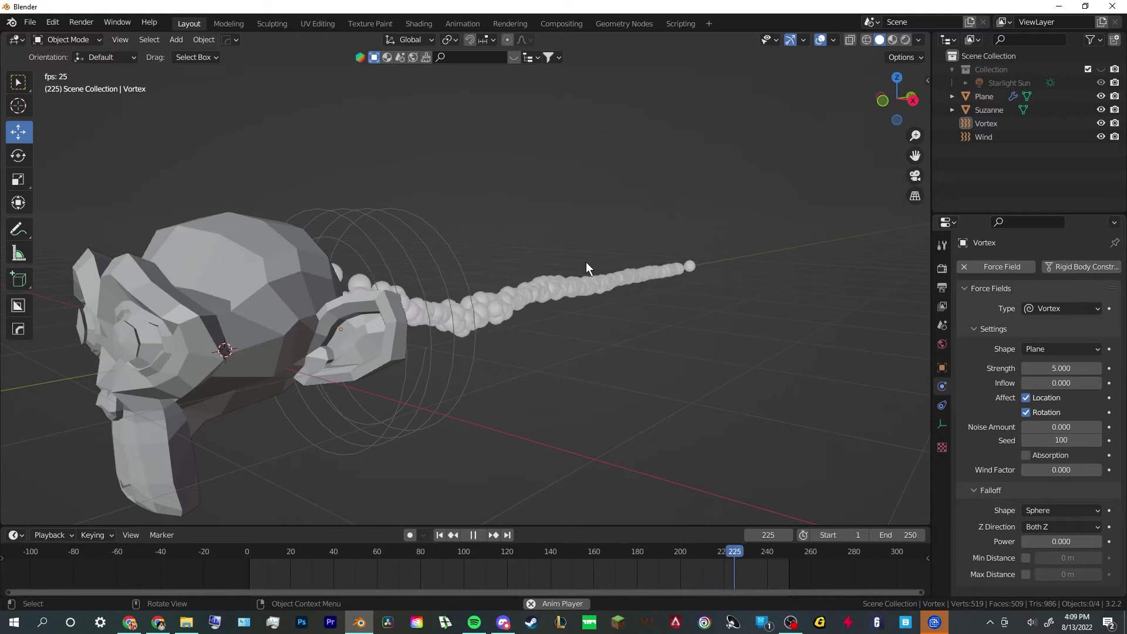
scroll(571, 367, up, 2)
Set the vortex strength to 1.5 and check the playing particle stream from the other side of the head
click(1065, 369)
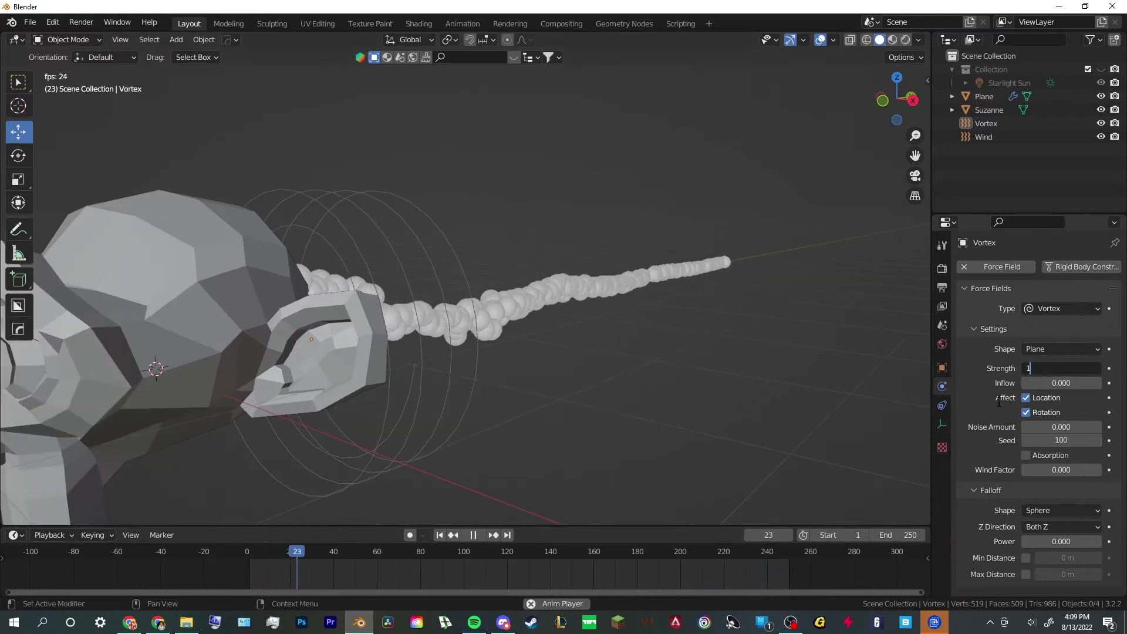
text(1.5)
key(Return)
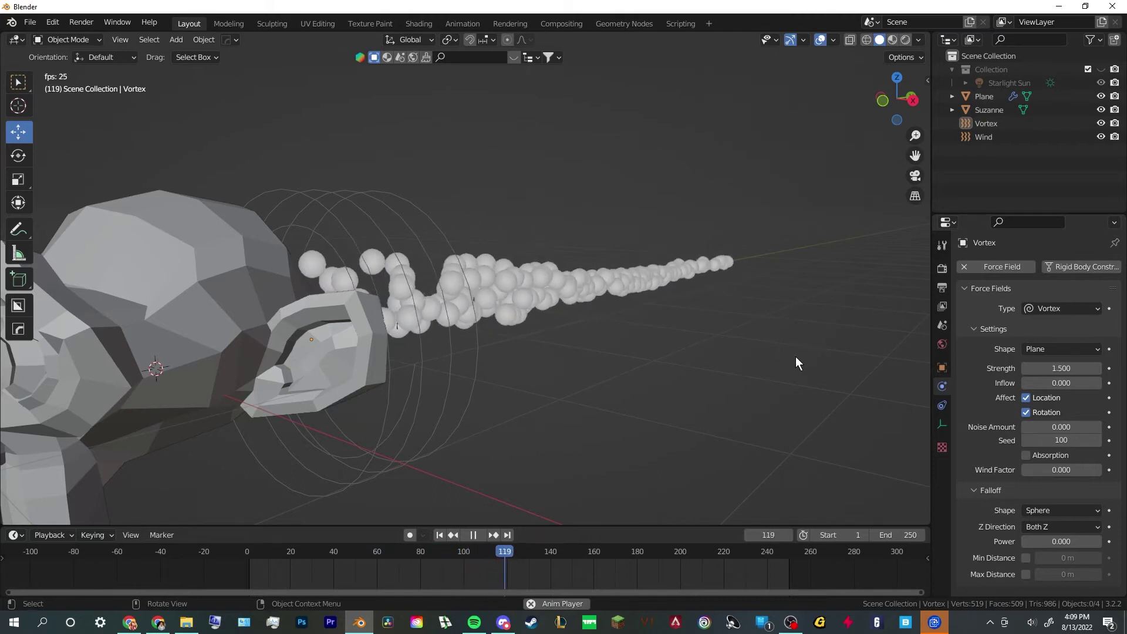
scroll(664, 381, down, 2)
mouse_move(664, 381)
middle_down()
mouse_move(644, 382)
mouse_move(677, 378)
middle_up()
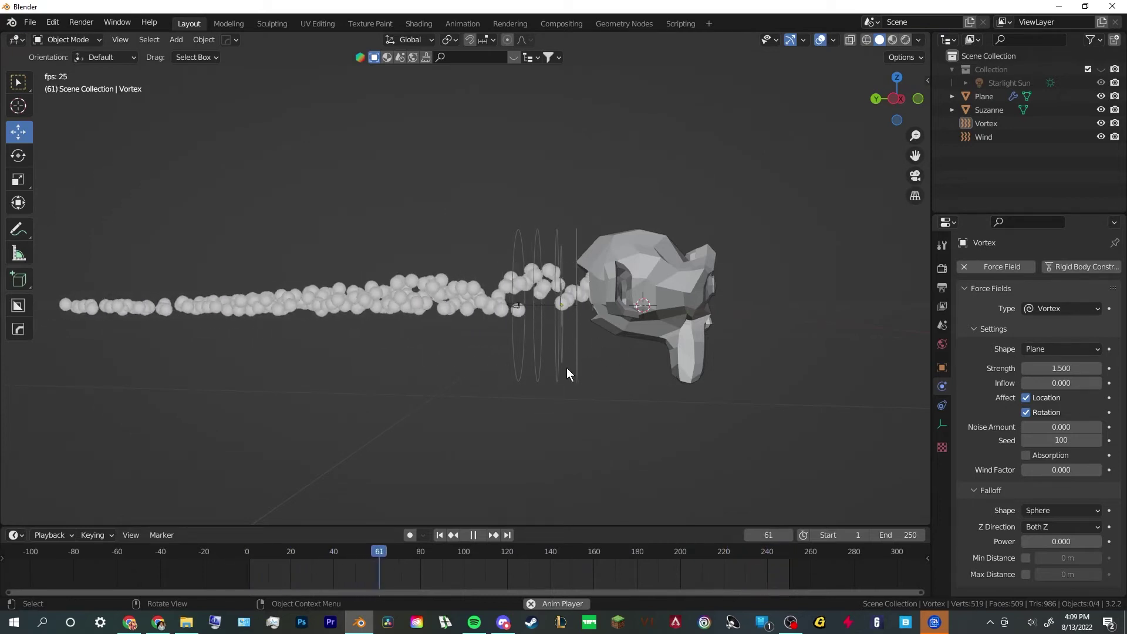
key(space)
Add a Turbulence force field and move it along the Y axis to behind the monkey head, within the particle stream
key(shift+a)
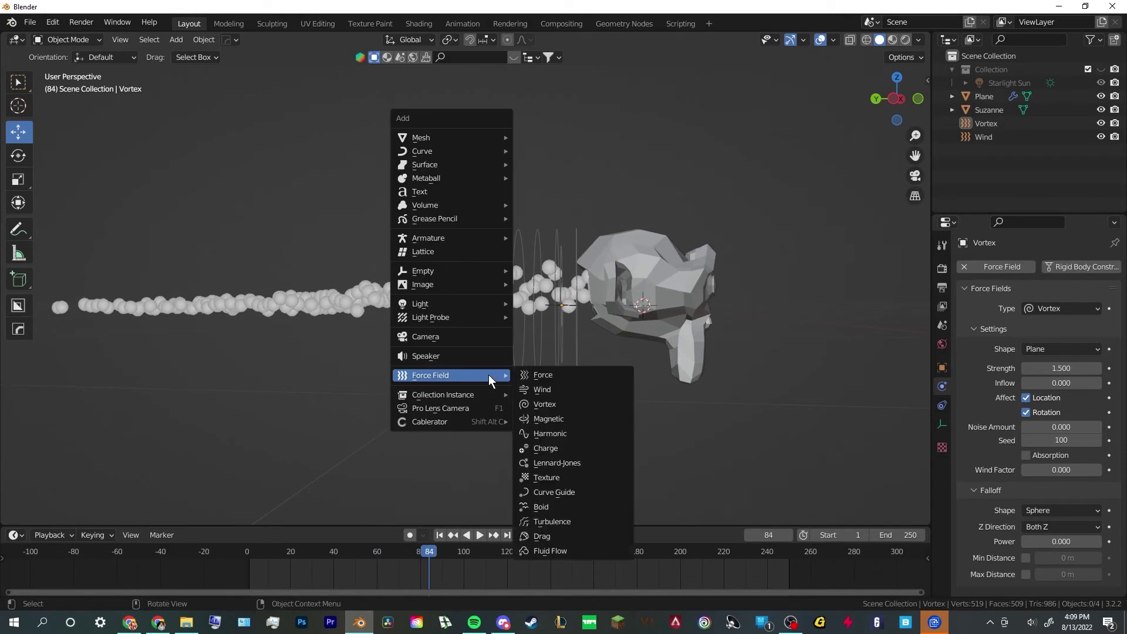
mouse_move(471, 151)
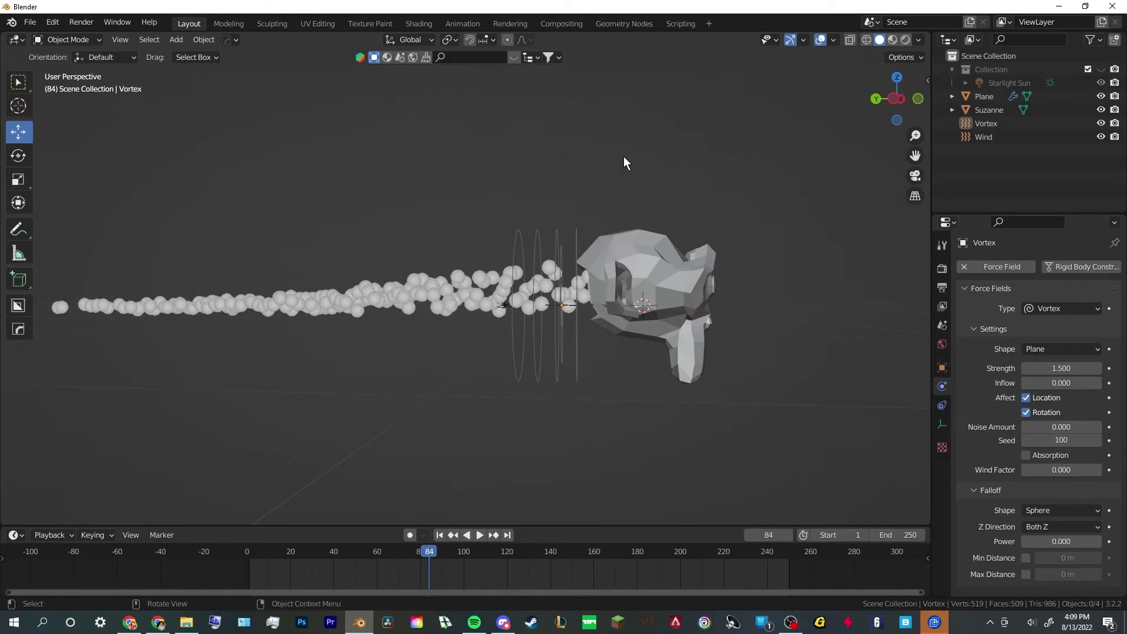
key(shift+a)
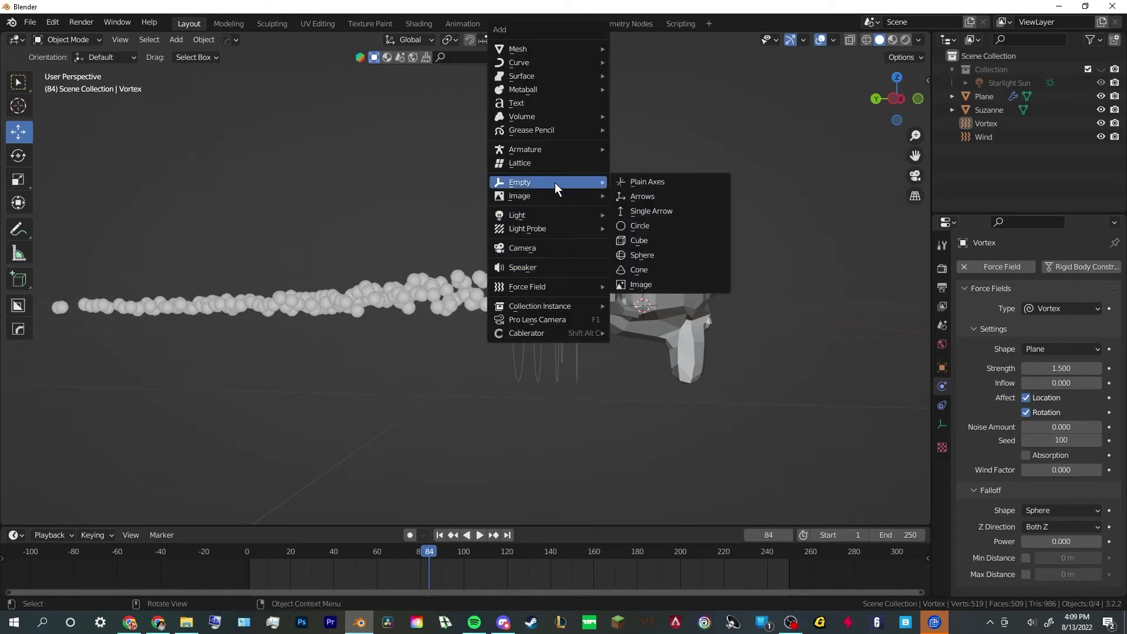
mouse_move(551, 287)
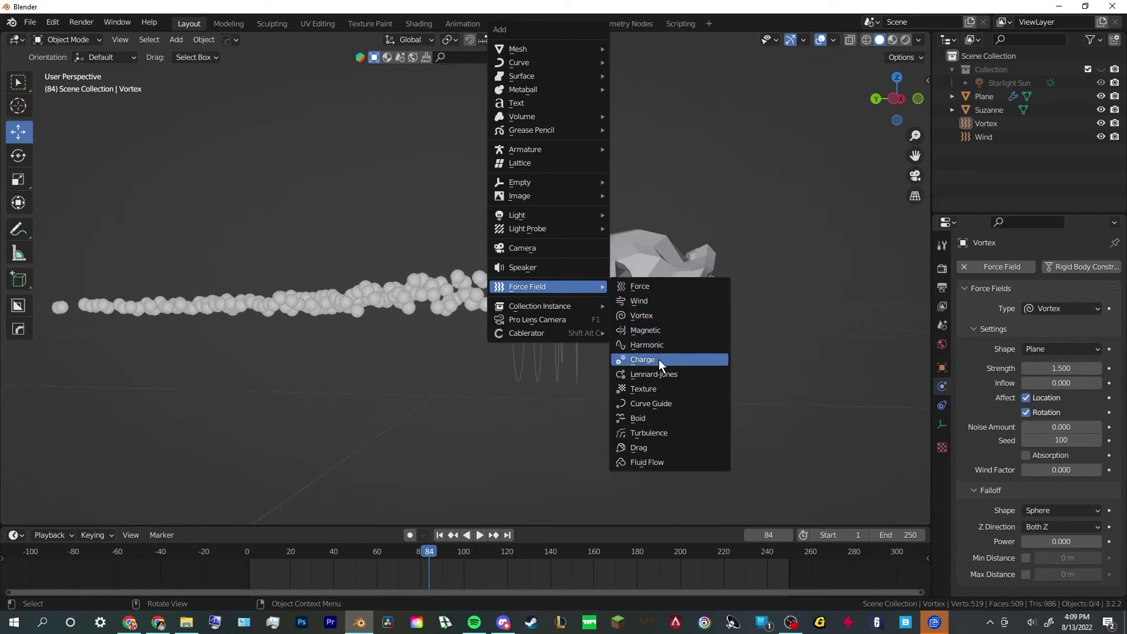
click(664, 432)
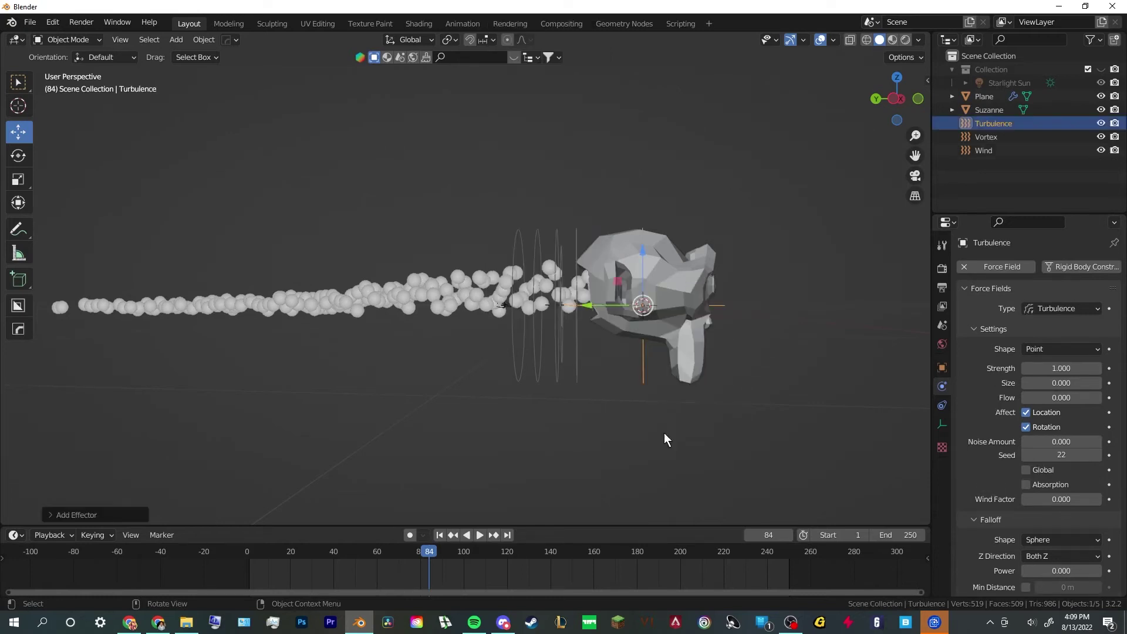
drag(619, 312, 502, 312)
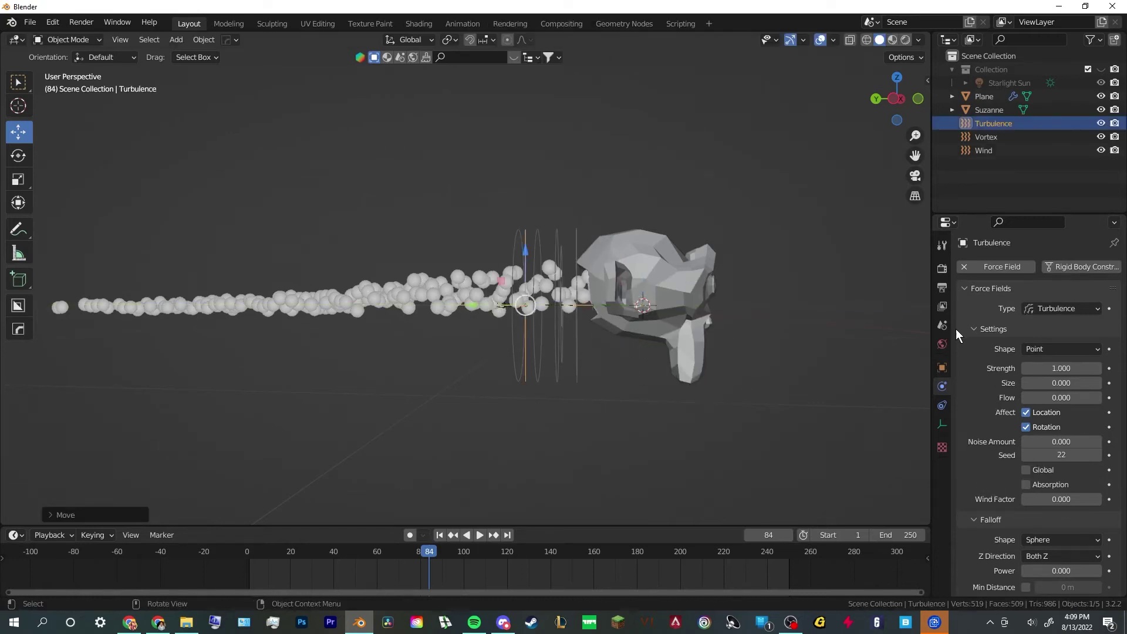
Set the new turbulence field's strength to 5 and play the animation
click(1061, 366)
text(5)
key(Return)
click(785, 258)
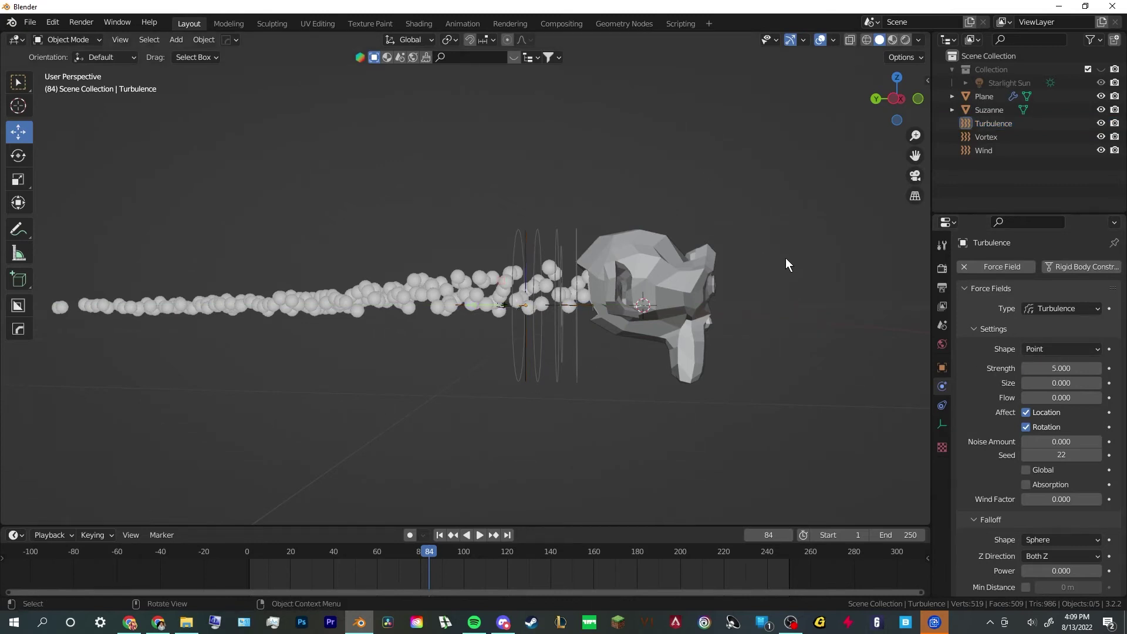
key(space)
middle_drag(751, 255, 748, 284)
Set the turbulence strength to 10 during playback and pause the animation
click(1051, 368)
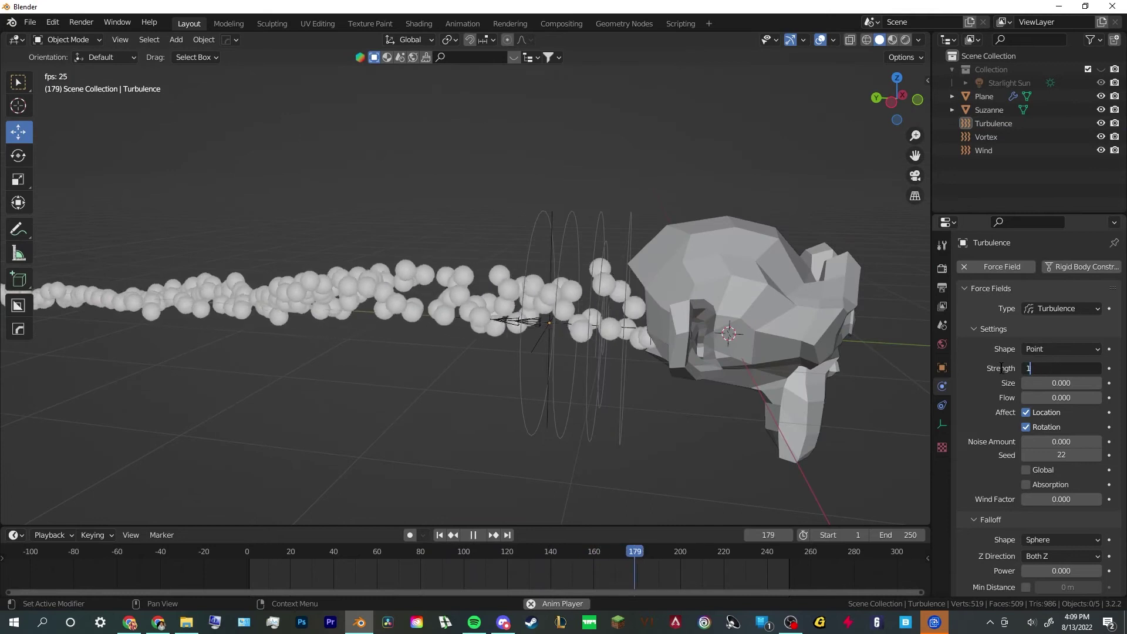
text(10)
key(Return)
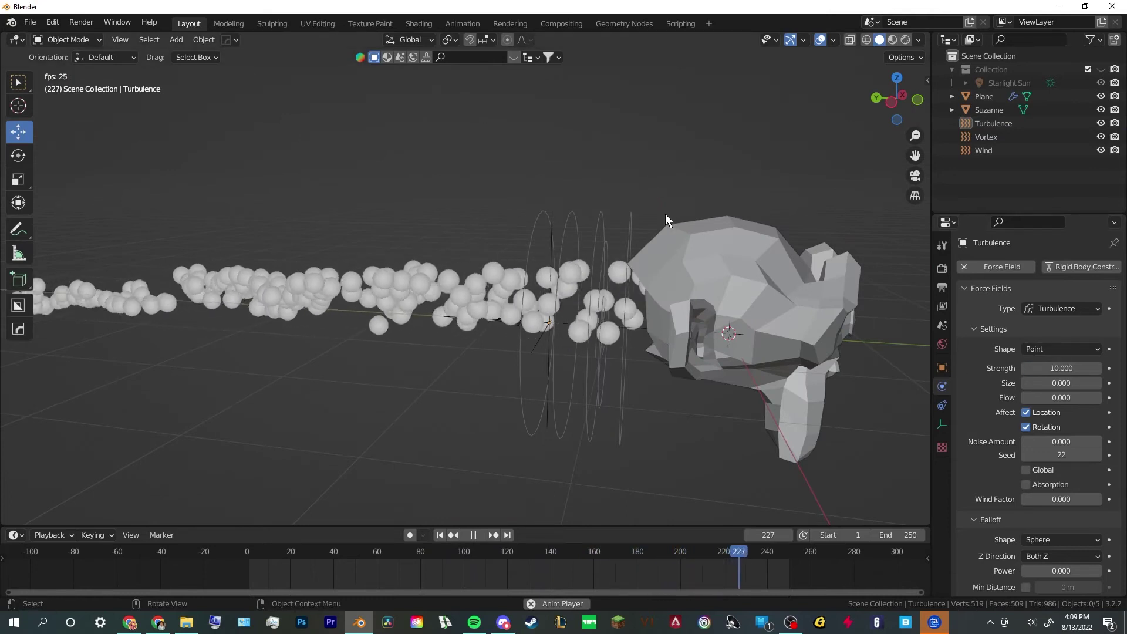
key(space)
Select the vortex field behind the head, set its strength to 0.5 and resume playback
middle_drag(568, 409, 635, 377)
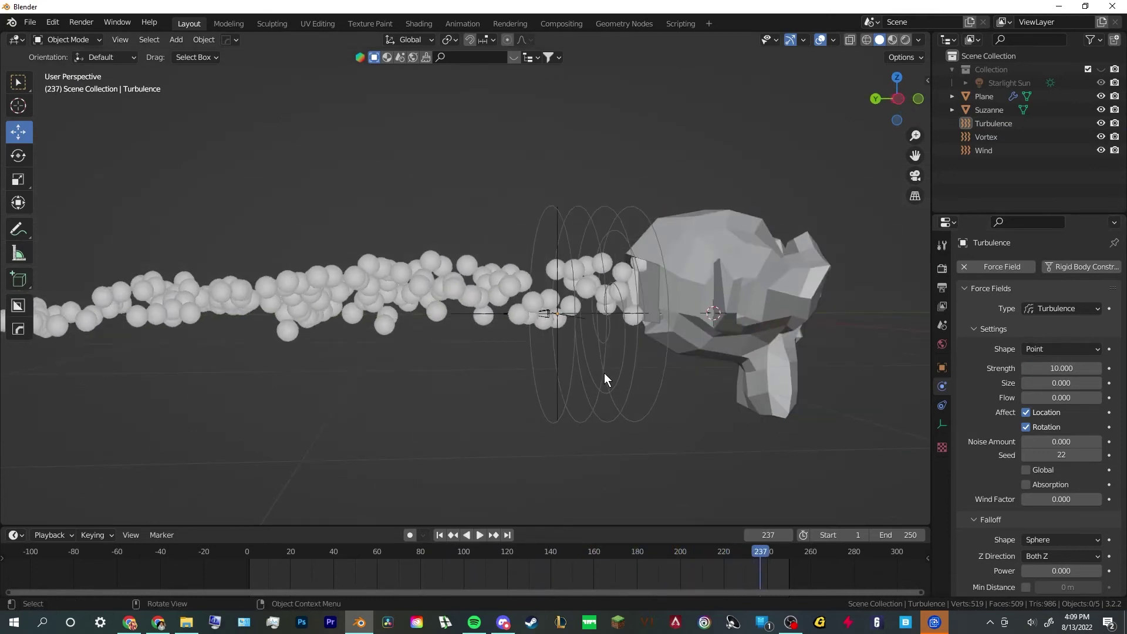
click(605, 374)
click(615, 369)
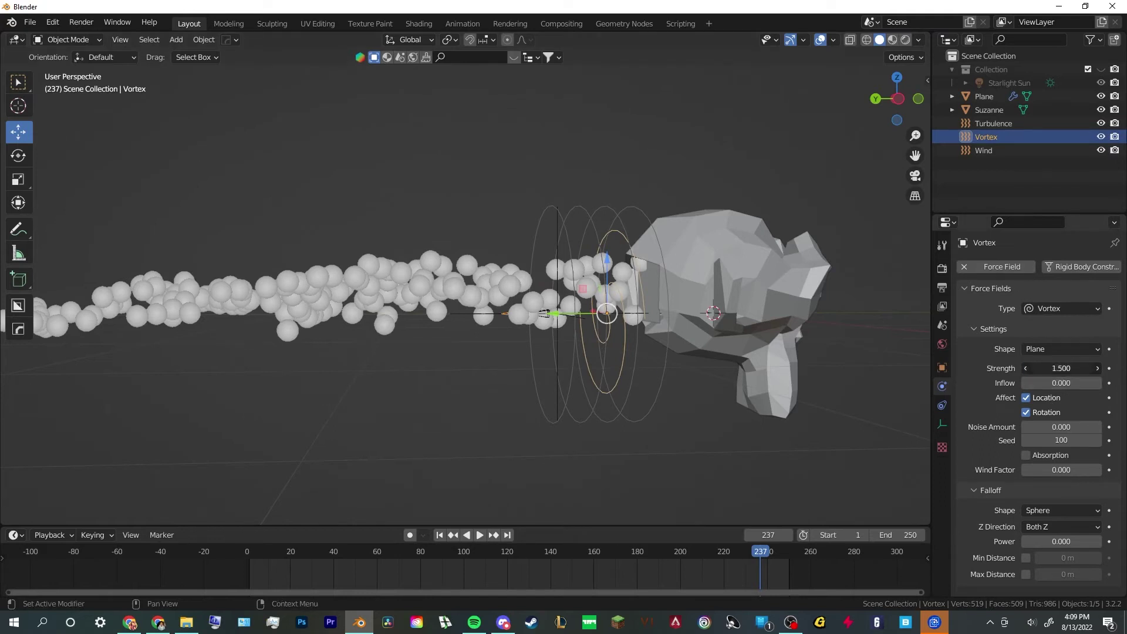
text(0.5)
key(Return)
key(space)
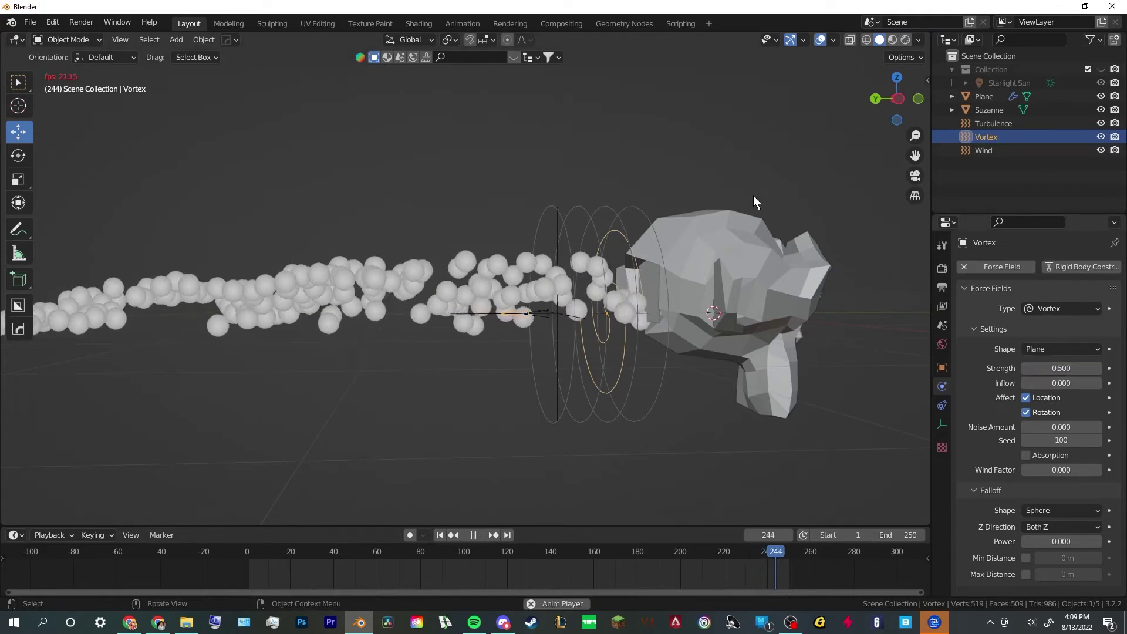
Examine the combined vortex and turbulence effect on the particles from several angles, close up and from afar
scroll(689, 182, down, 3)
click(680, 190)
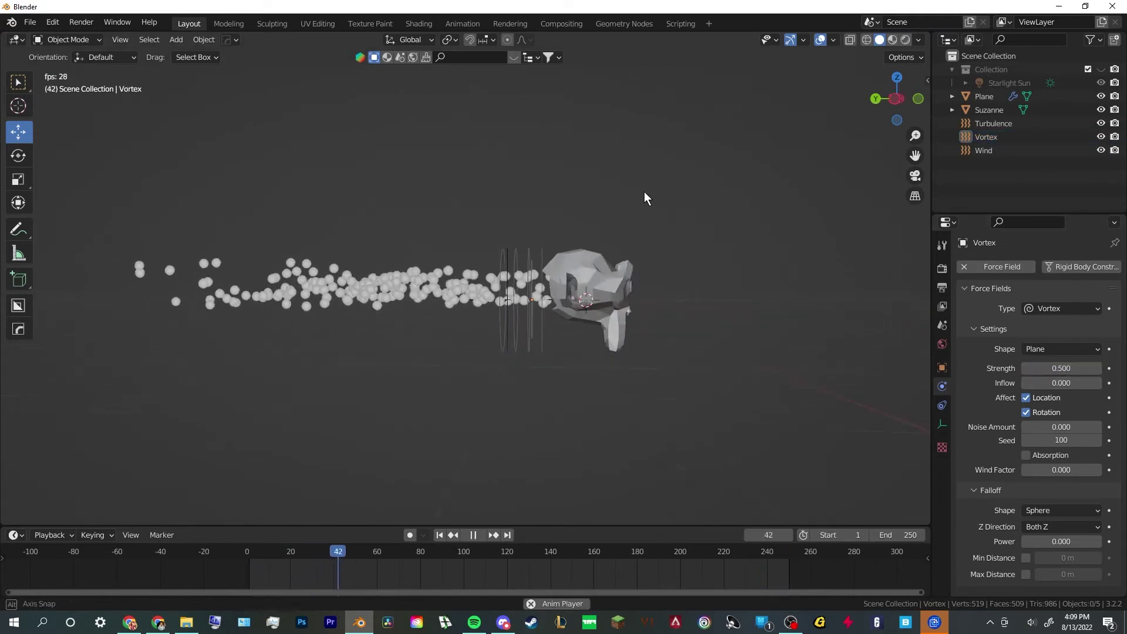
middle_drag(644, 194, 629, 216)
scroll(650, 208, up, 3)
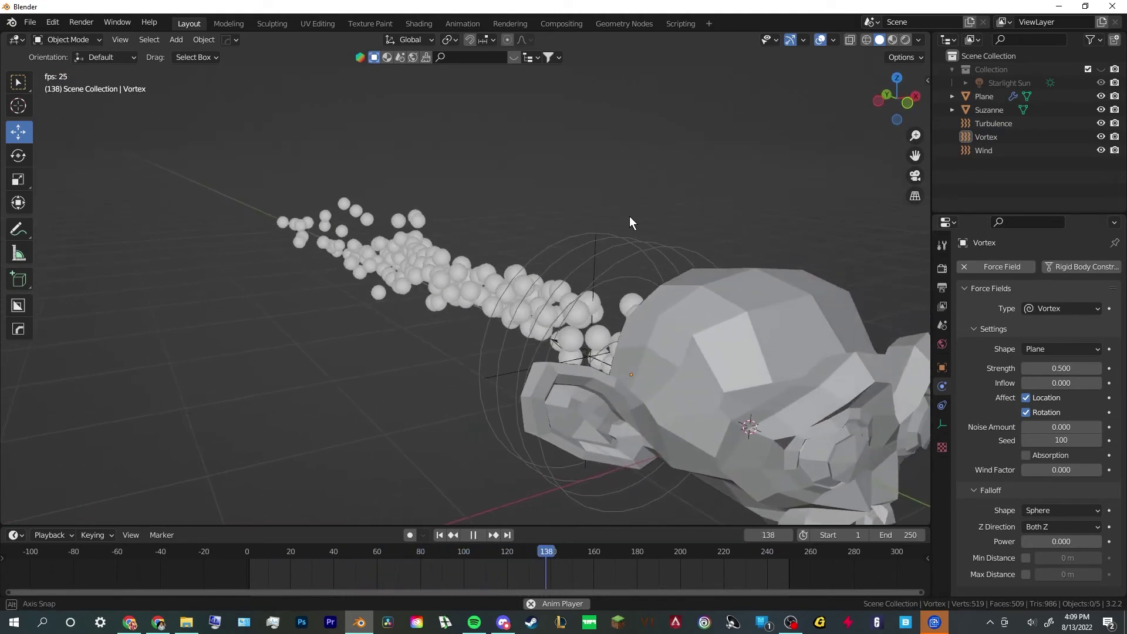
middle_drag(458, 276, 659, 347)
scroll(702, 327, up, 3)
scroll(515, 365, down, 3)
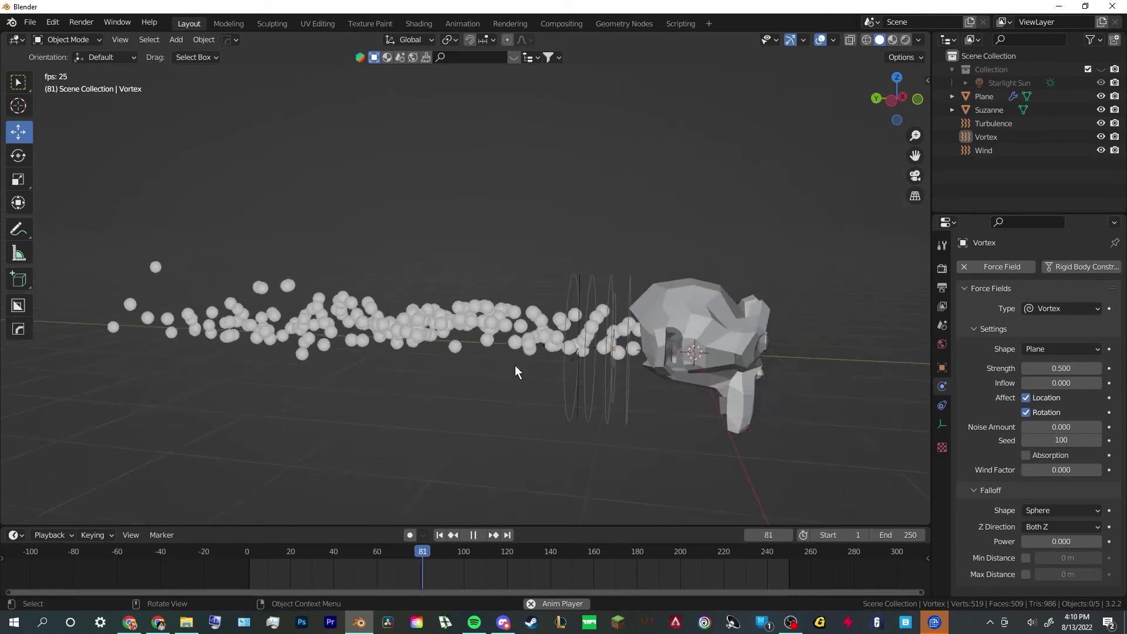
middle_drag(515, 365, 869, 214)
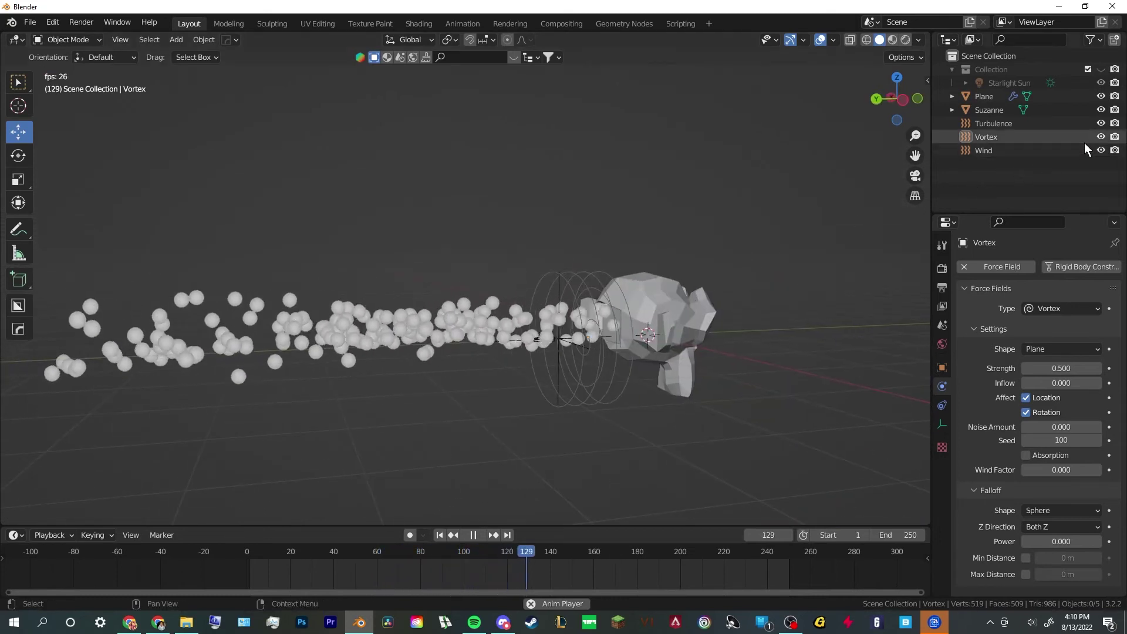
Delete the vortex field, check the remaining particle stream in playback and show the turbulence field's settings
click(1063, 141)
key(Delete)
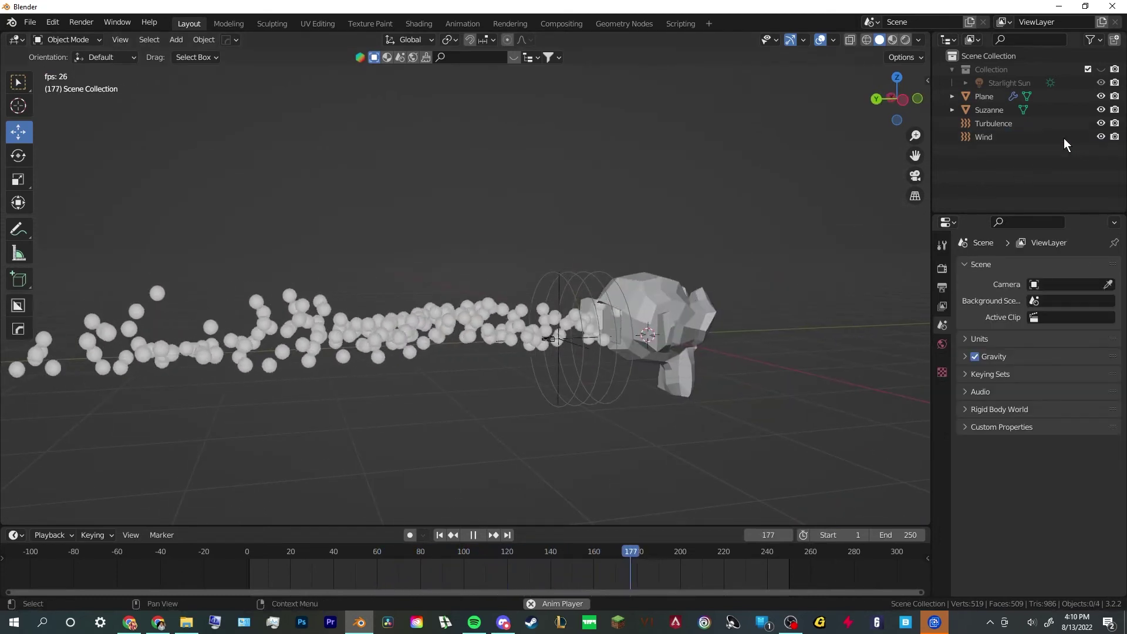
middle_drag(727, 234, 642, 292)
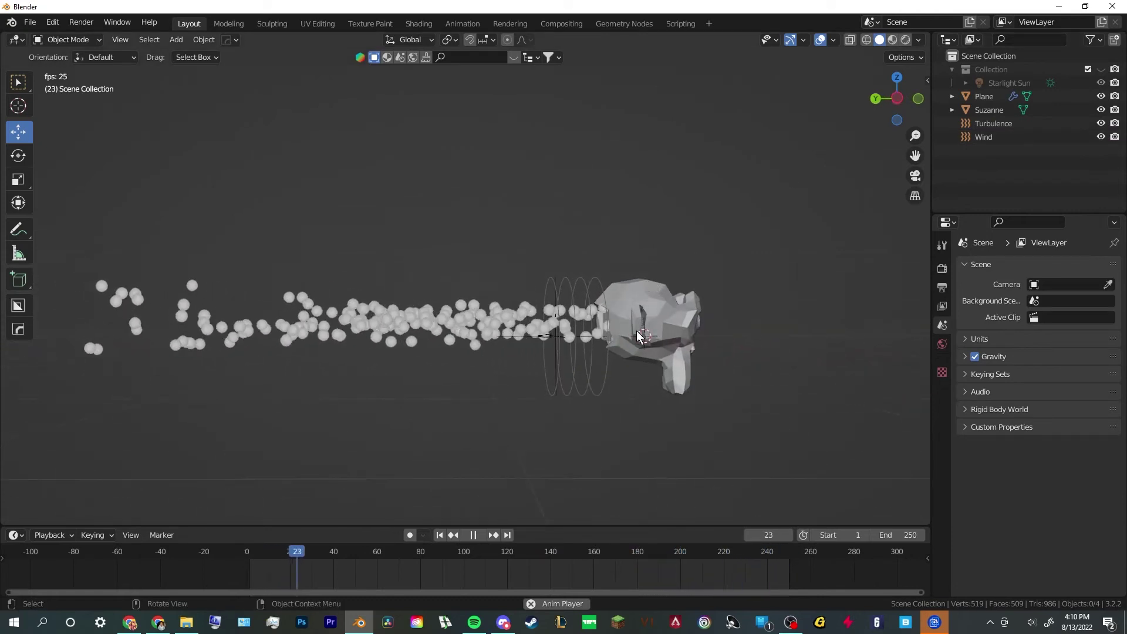
key(space)
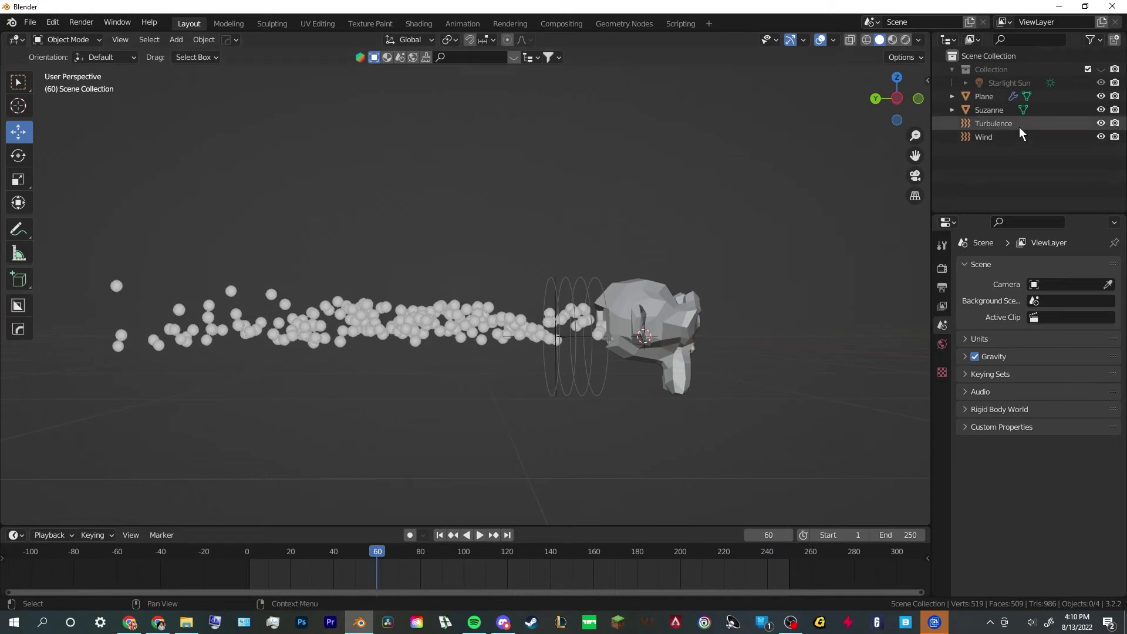
click(1016, 125)
click(718, 237)
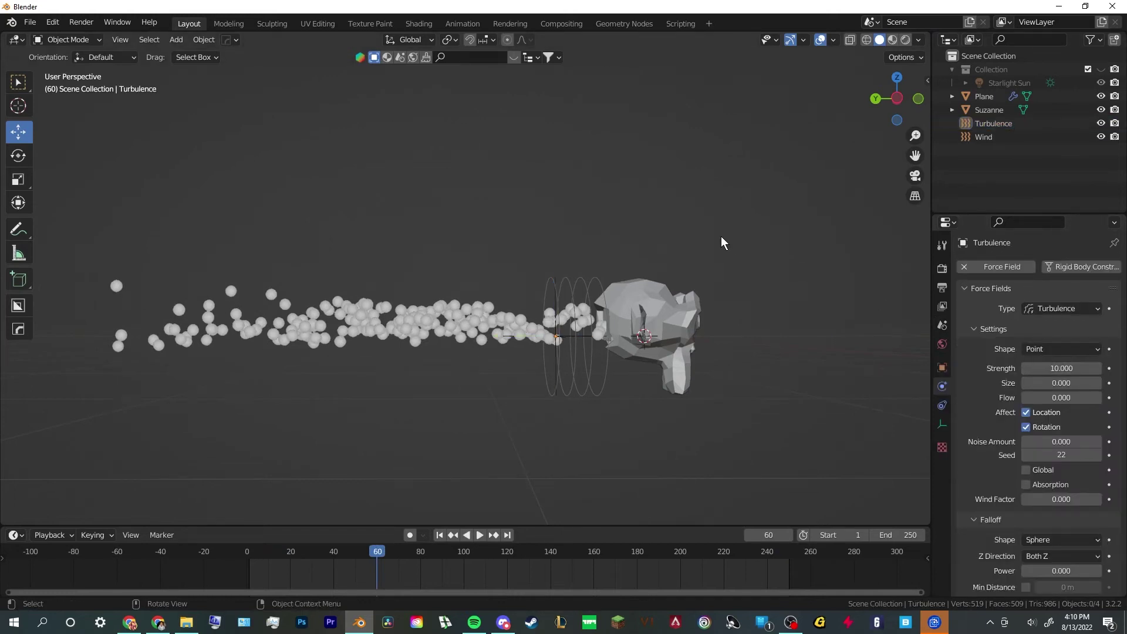
Undo the edits back to the point before the vortex field was added, when only the wind and turbulence fields existed
middle_drag(534, 385, 583, 291)
scroll(622, 364, up, 3)
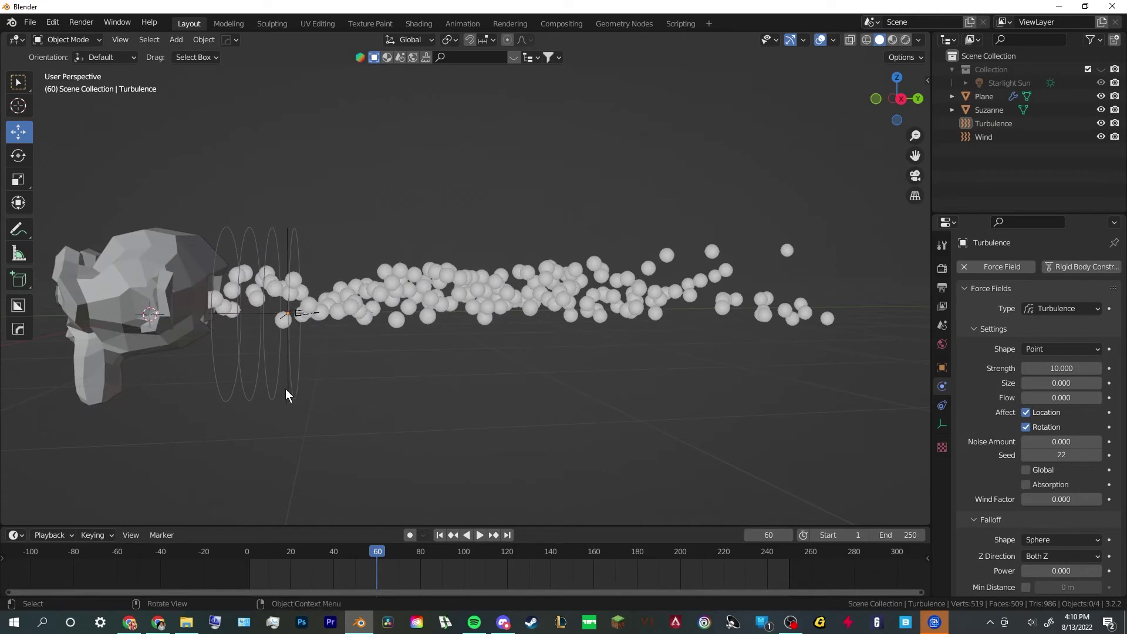
key(ctrl+z)
key(ctrl+z)
key(ctrl+z)
key(ctrl+z)
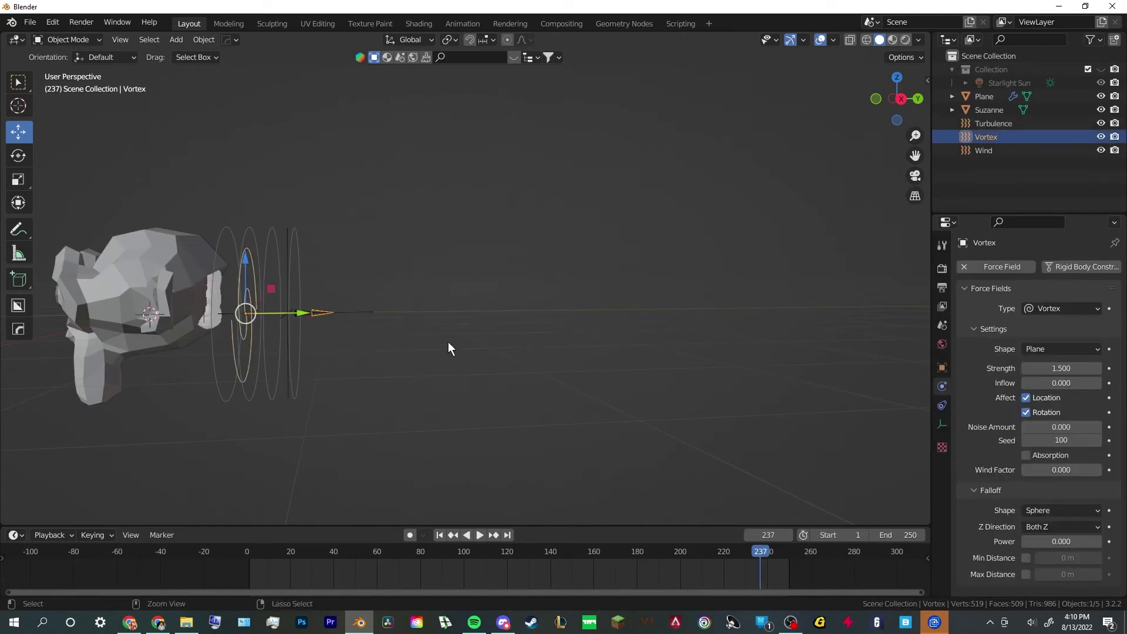
key(ctrl+z)
key(ctrl+z)
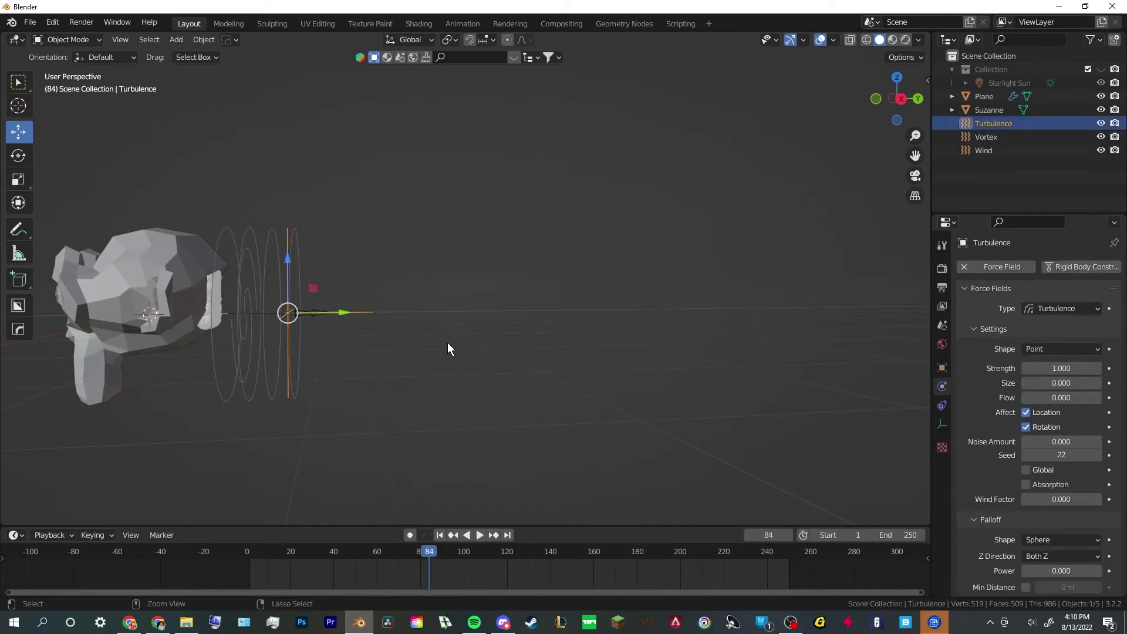
key(ctrl+z)
key(ctrl+z)
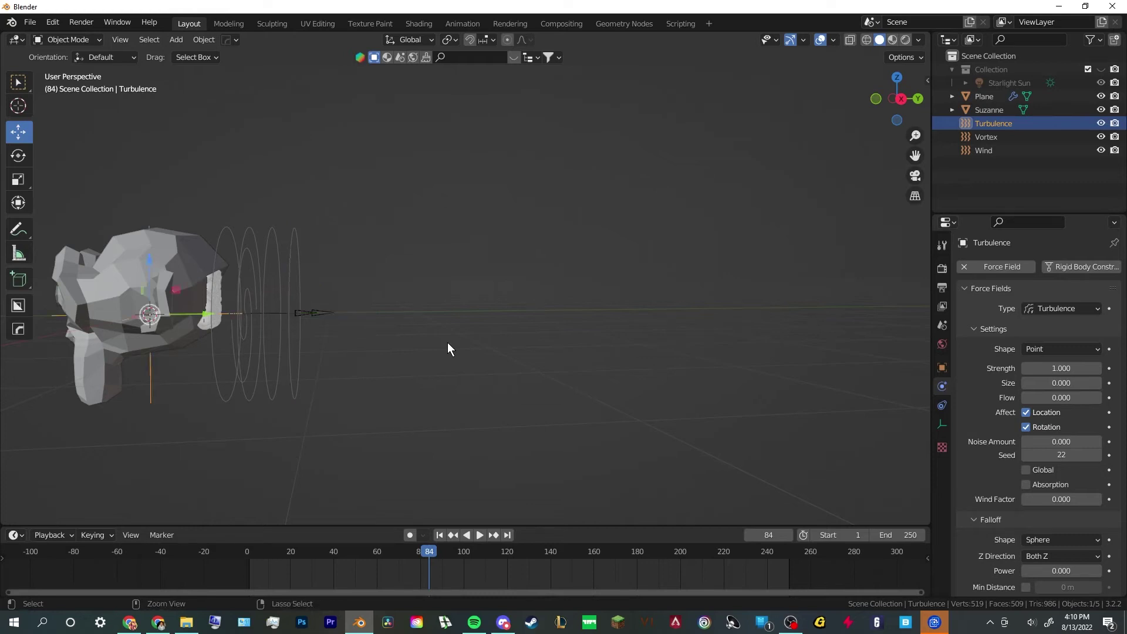
key(ctrl+z)
key(ctrl+z)
key(ctrl+z)
key(ctrl+z)
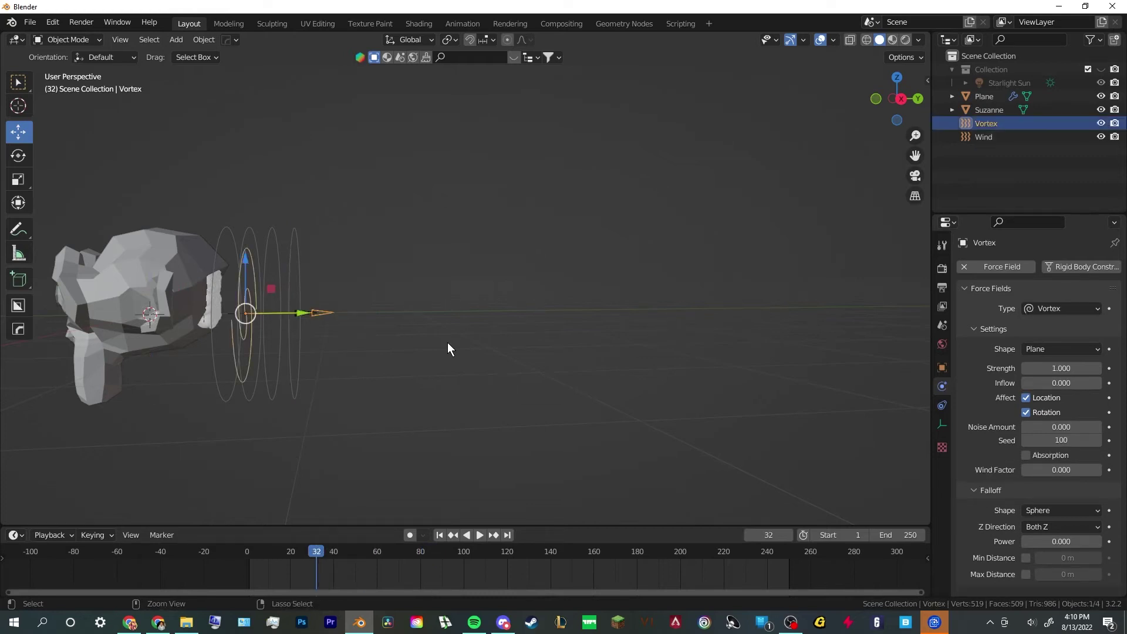
key(ctrl+z)
key(ctrl+z)
key(ctrl+z)
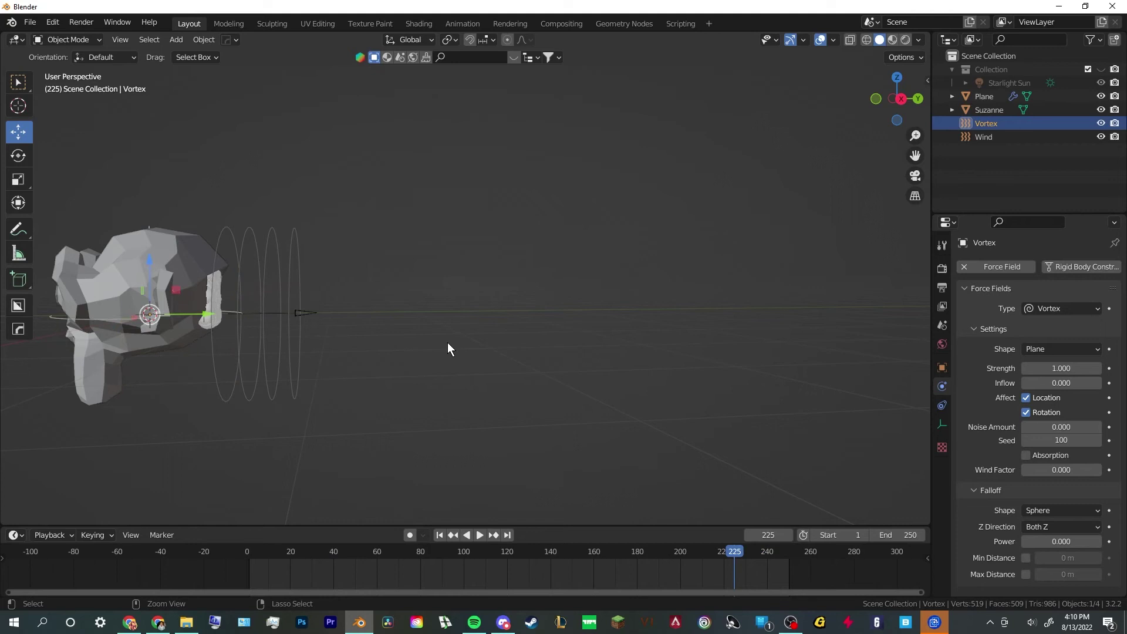
key(ctrl+z)
Play the animation, pause it and examine the turbulent particle stream behind the monkey head from several angles and distances
key(space)
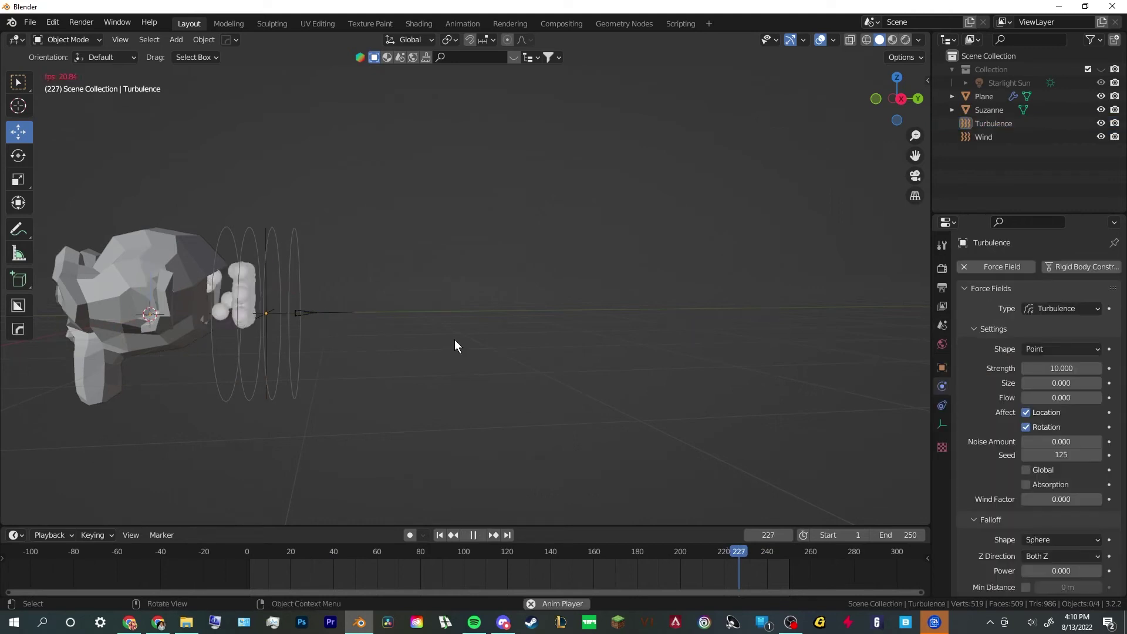
middle_drag(551, 352, 590, 235)
key(space)
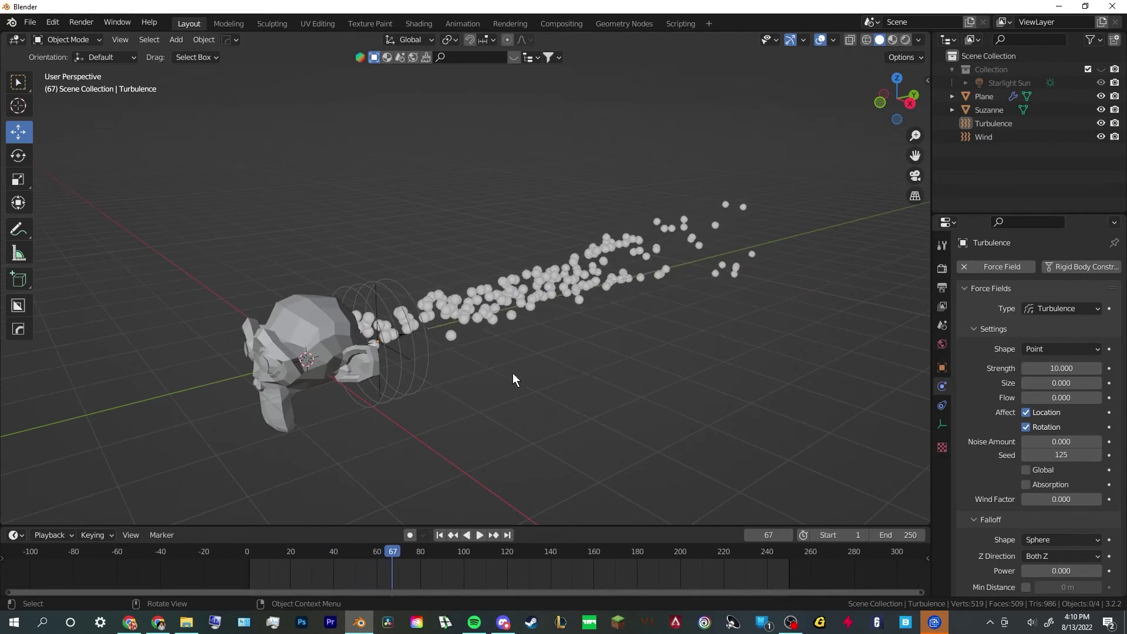
middle_drag(513, 377, 568, 345)
click(529, 287)
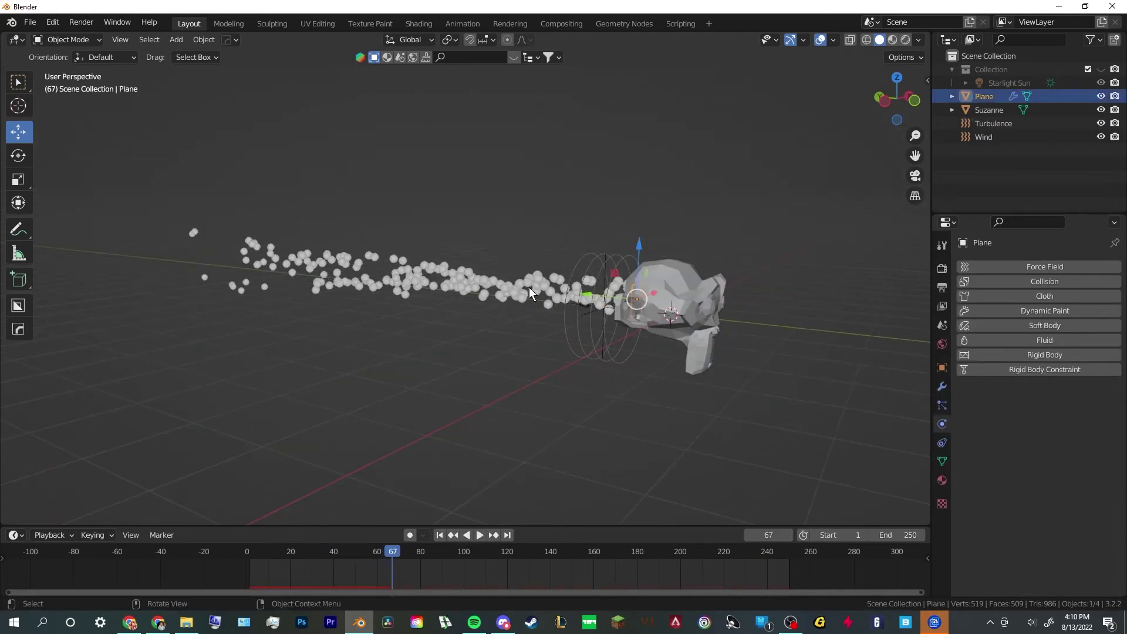
scroll(624, 241, down, 4)
middle_drag(625, 241, 451, 281)
scroll(315, 253, up, 6)
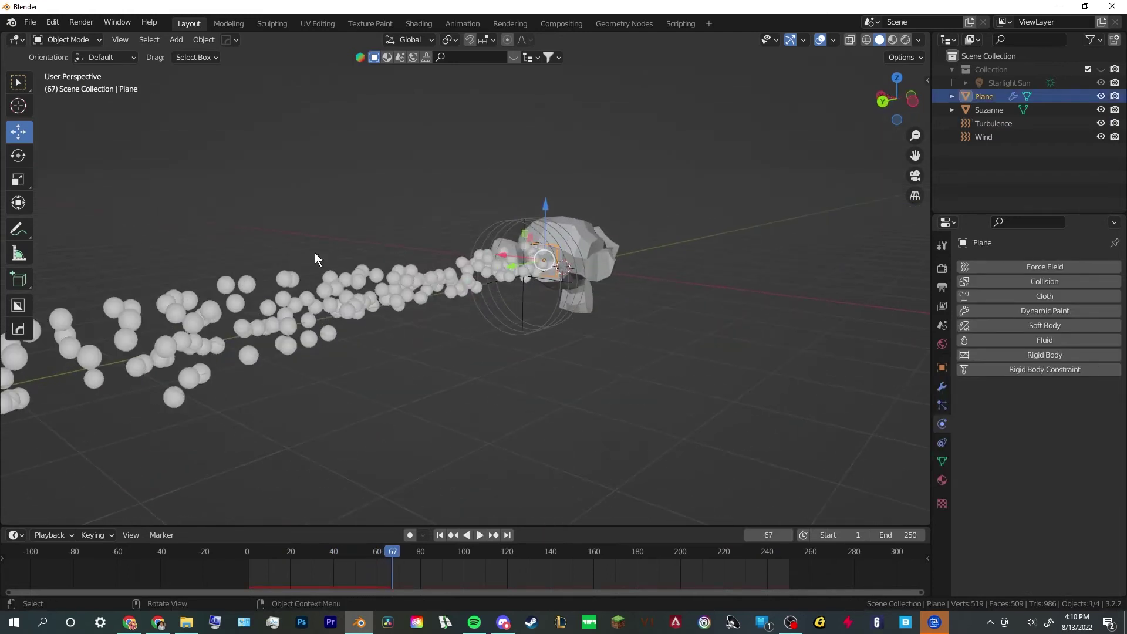
middle_drag(314, 253, 866, 82)
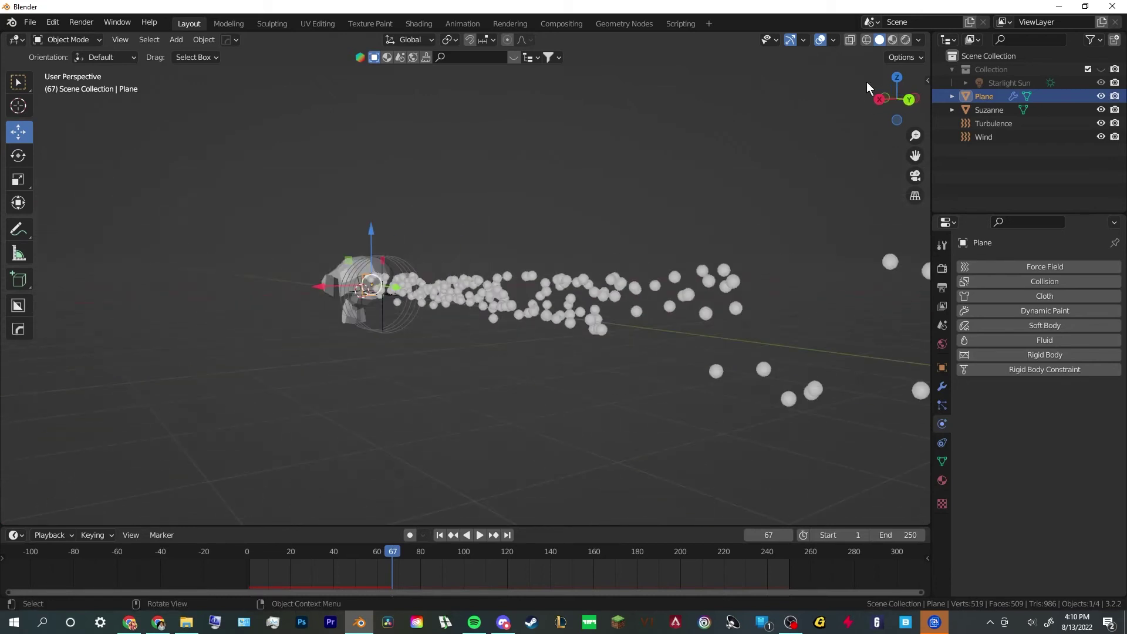
Preview the monkey head and its particle stream in rendered shading from several angles and return to solid shading
click(906, 40)
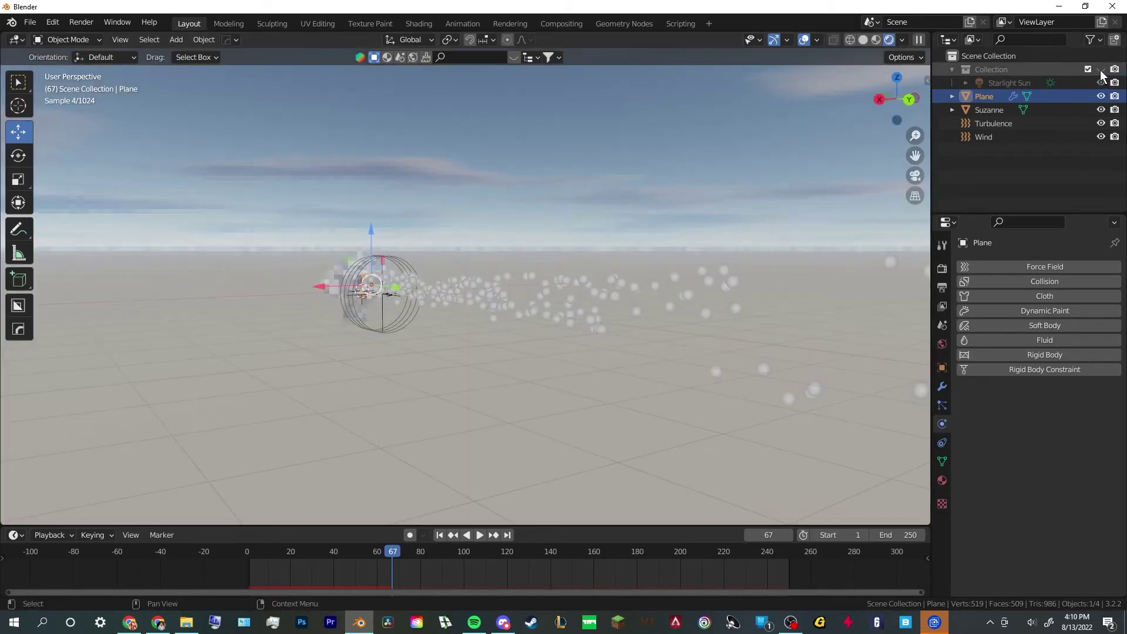
middle_drag(593, 239, 590, 318)
scroll(598, 307, up, 2)
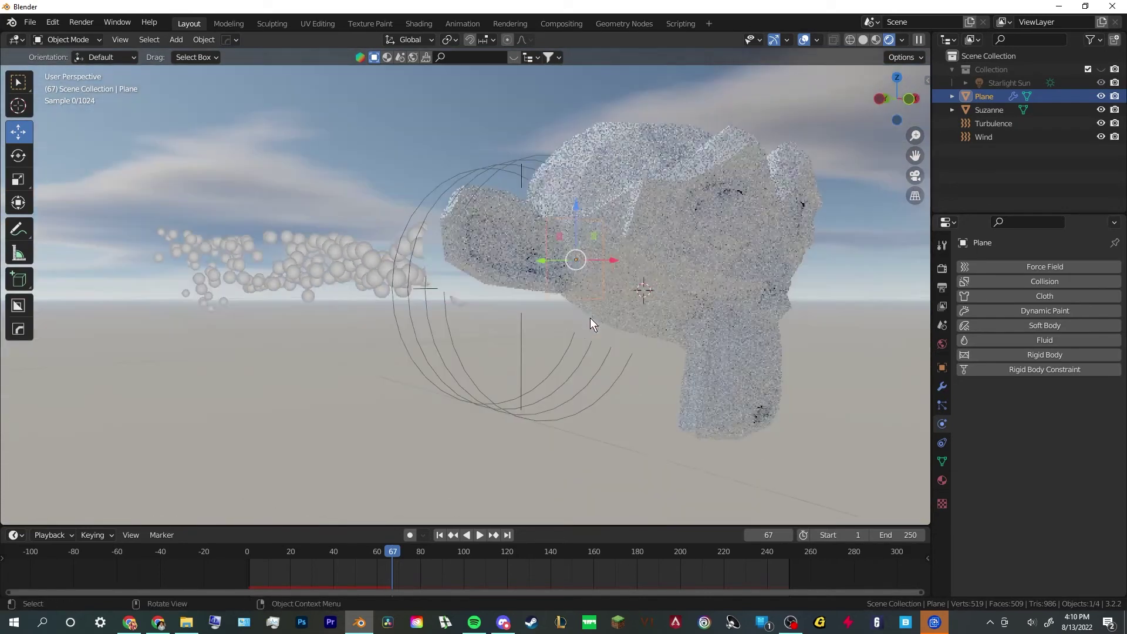
scroll(589, 318, down, 4)
middle_drag(679, 325, 522, 273)
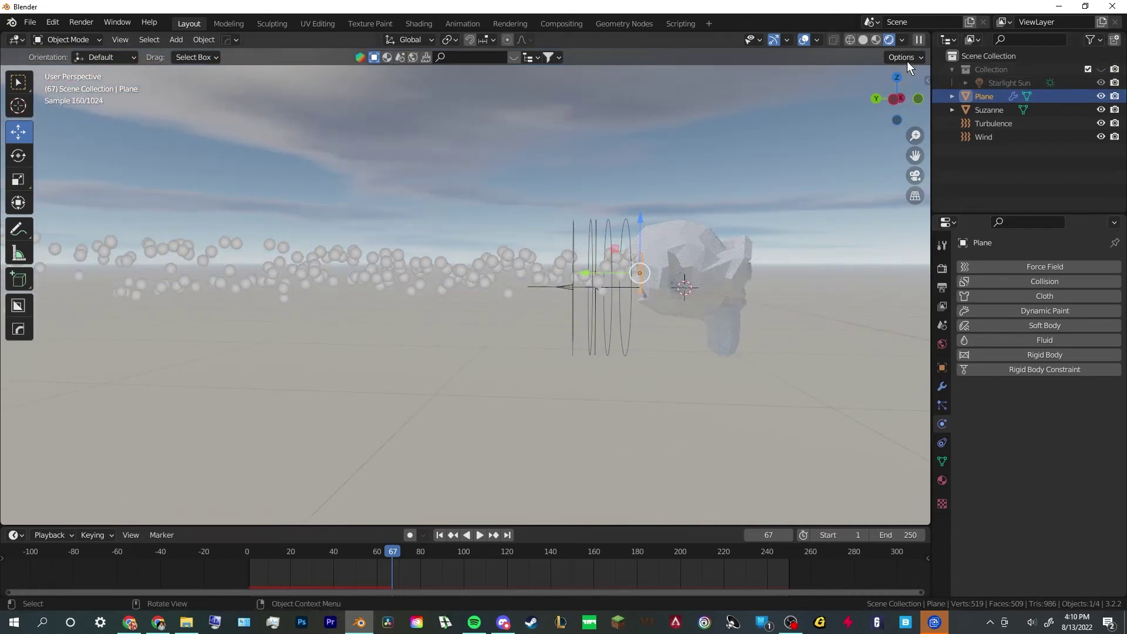
click(862, 39)
Add a cube mesh and move it along the X axis to stand clear beside the monkey head
scroll(524, 247, down, 3)
middle_drag(523, 248, 690, 330)
key(shift+a)
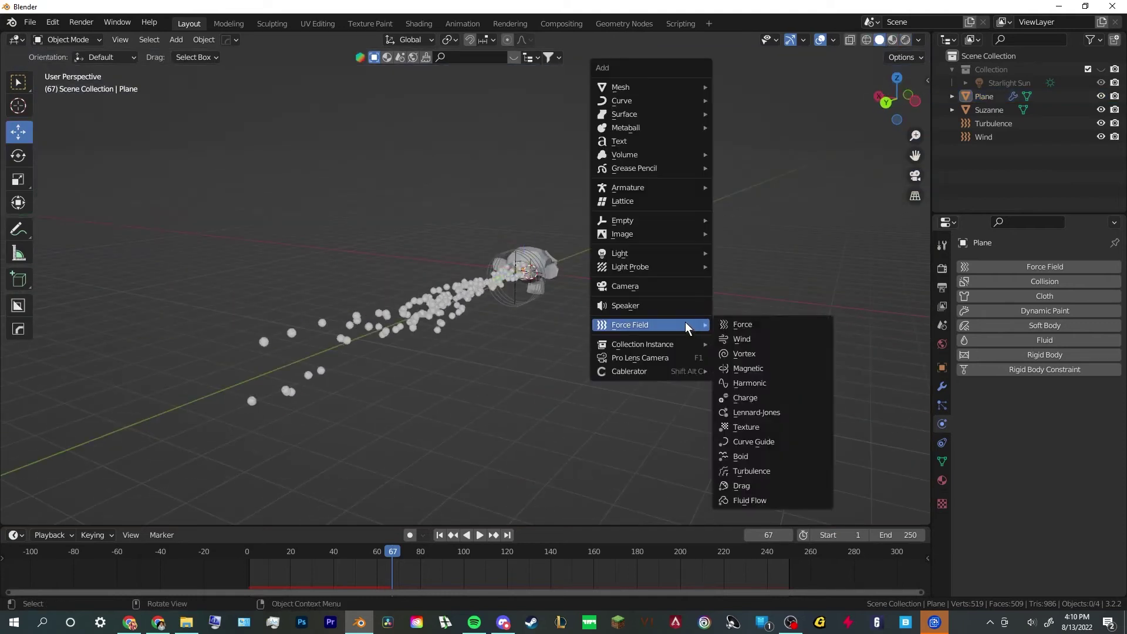
mouse_move(678, 90)
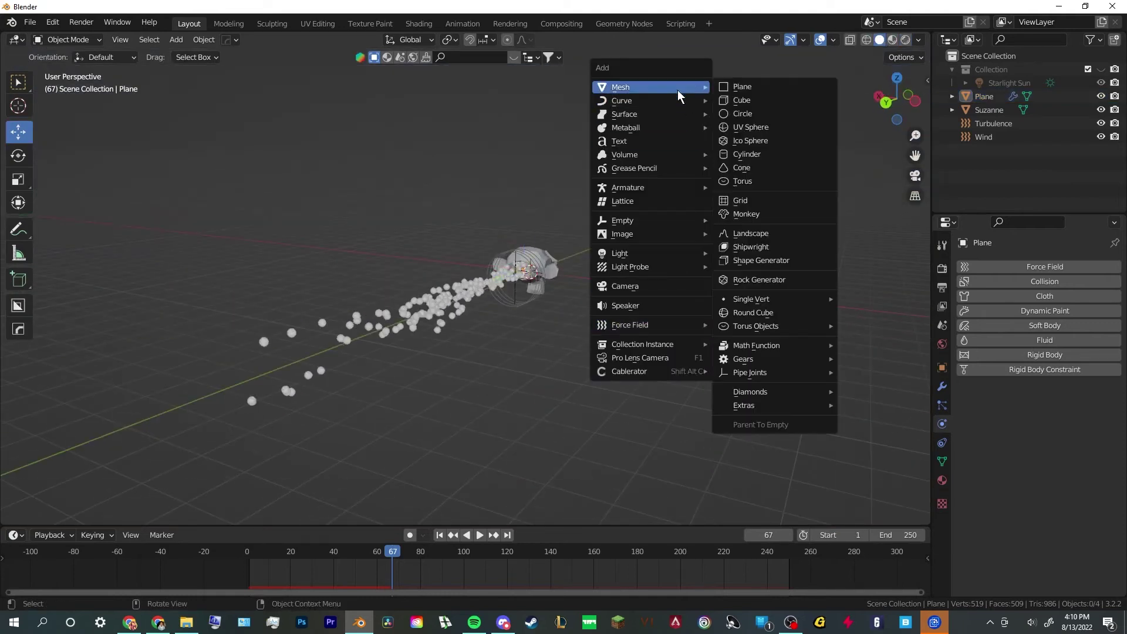
click(769, 99)
drag(493, 269, 606, 285)
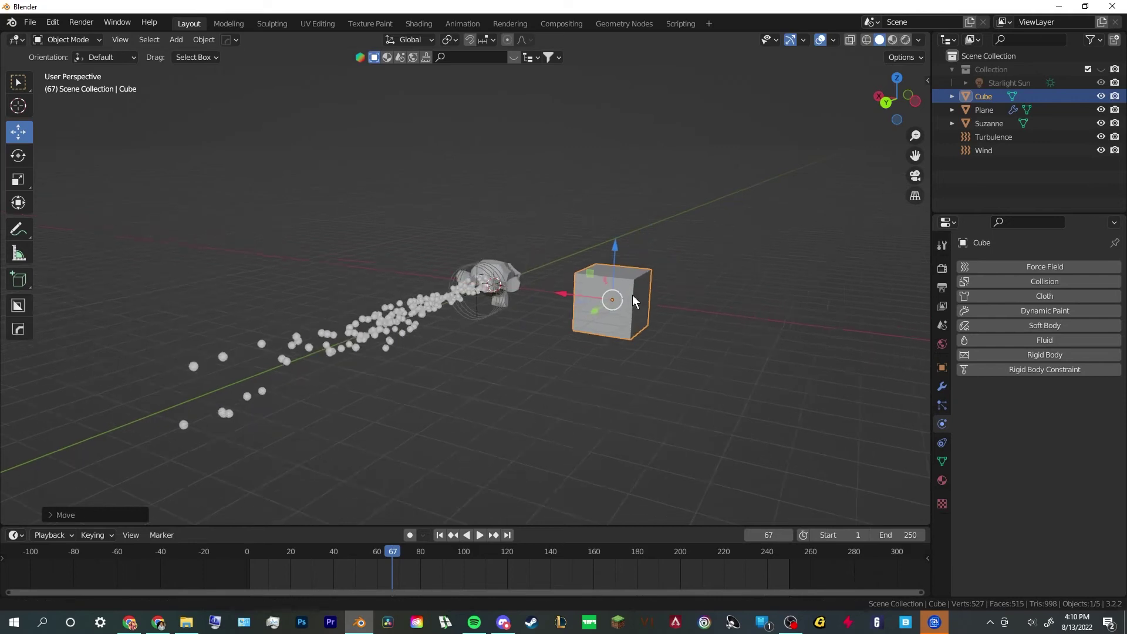
scroll(632, 295, up, 3)
middle_drag(544, 318, 503, 259)
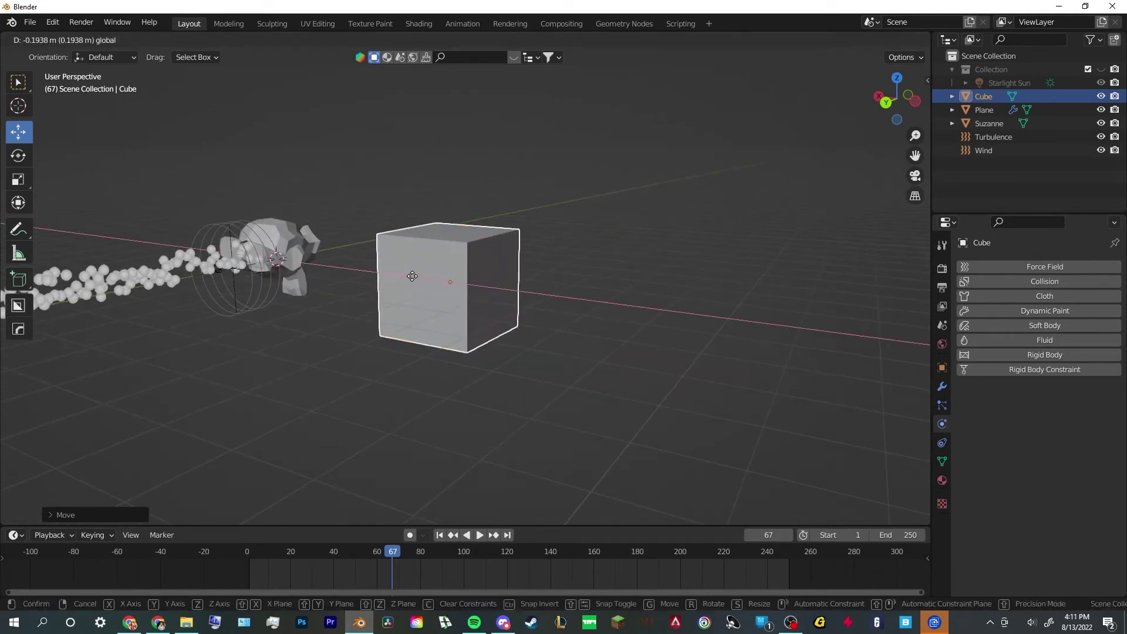
drag(407, 272, 420, 274)
Give the cube a new material with an Emission surface and a red emission colour
click(942, 480)
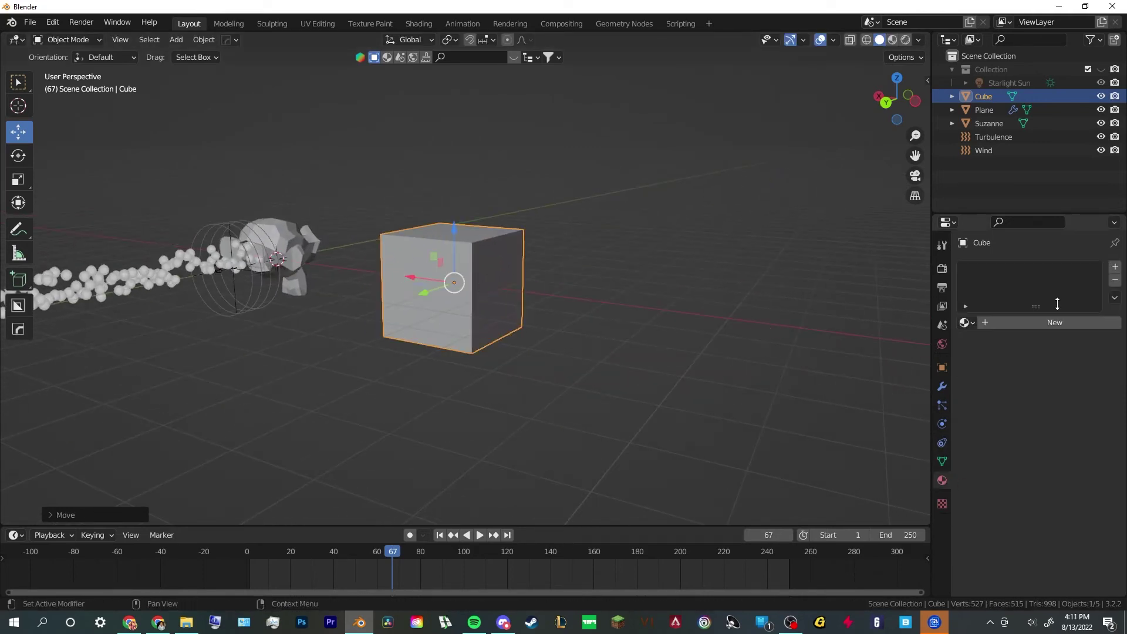
click(1048, 320)
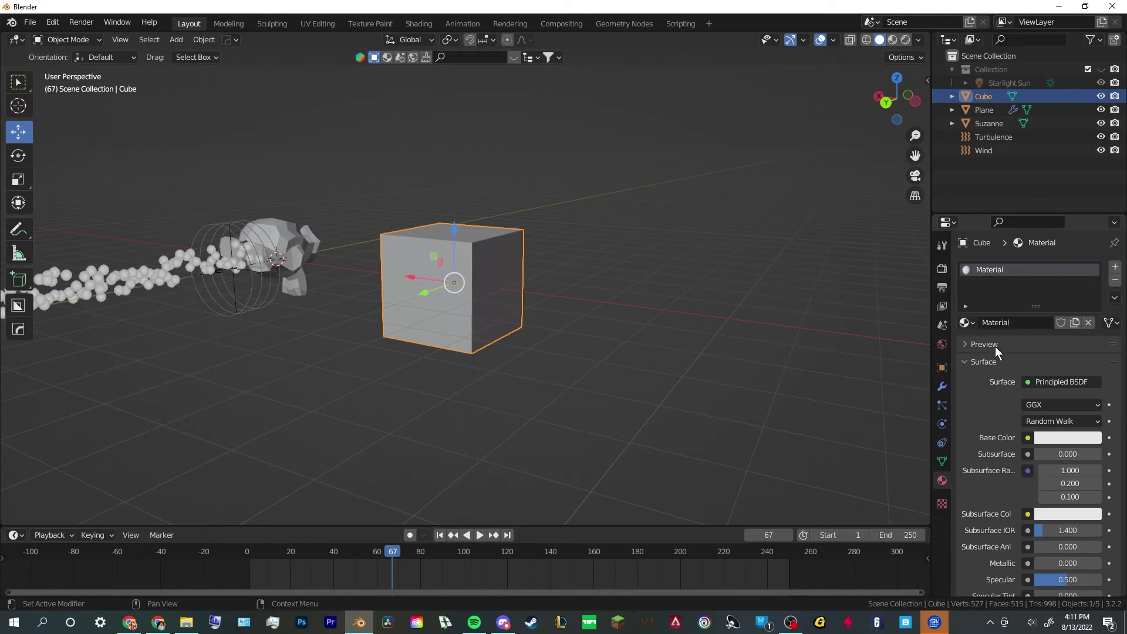
click(965, 323)
click(1073, 381)
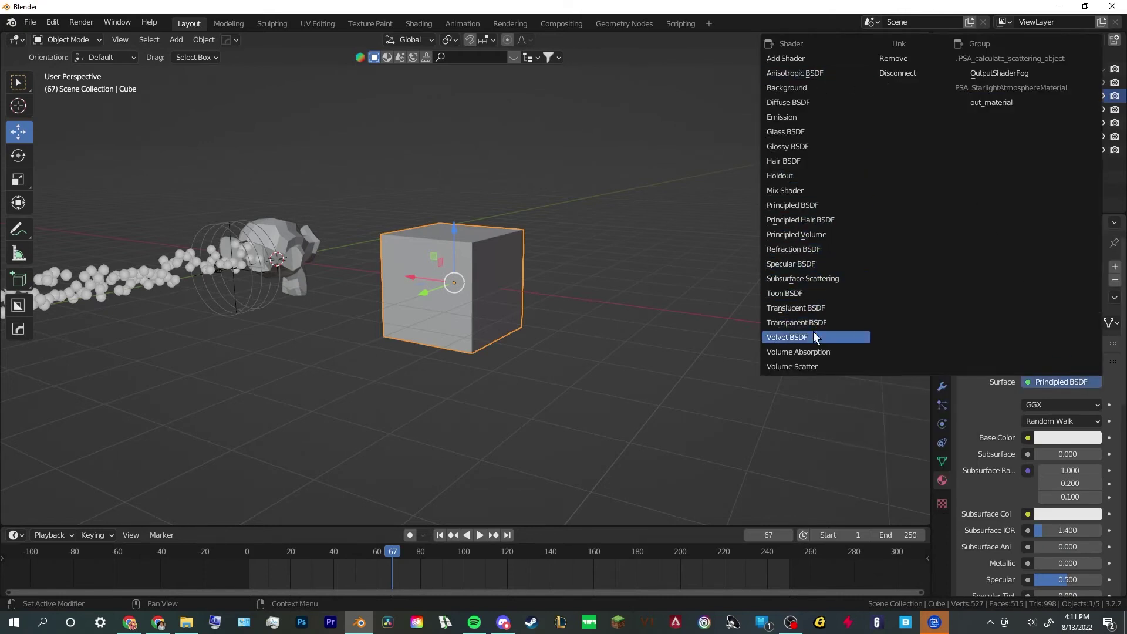
click(813, 116)
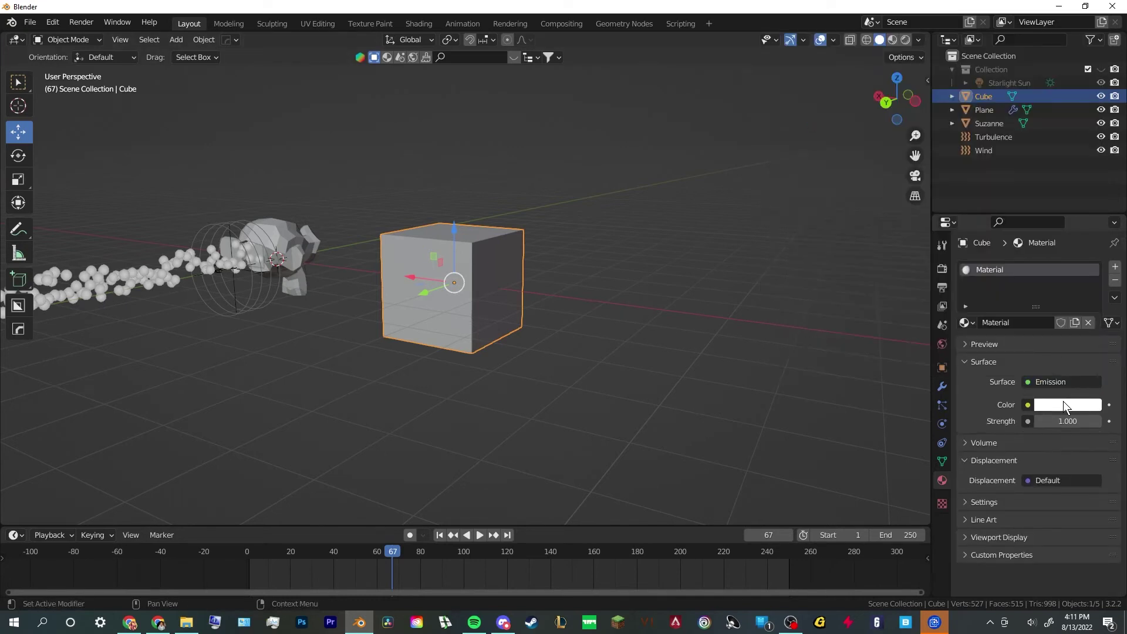
click(1063, 404)
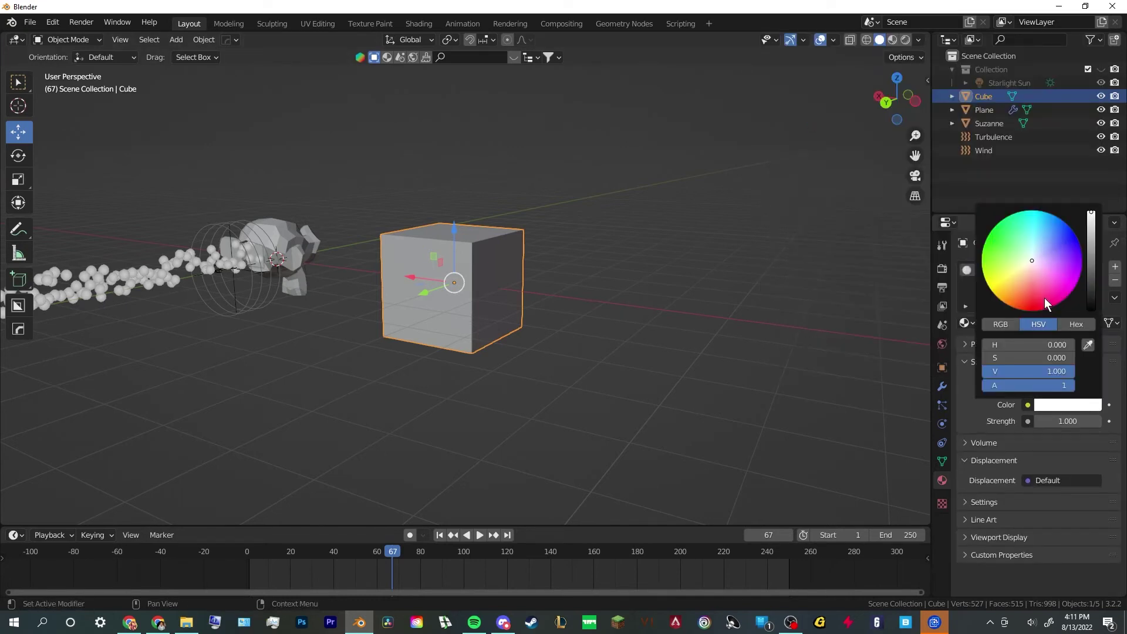
drag(1044, 298, 1034, 300)
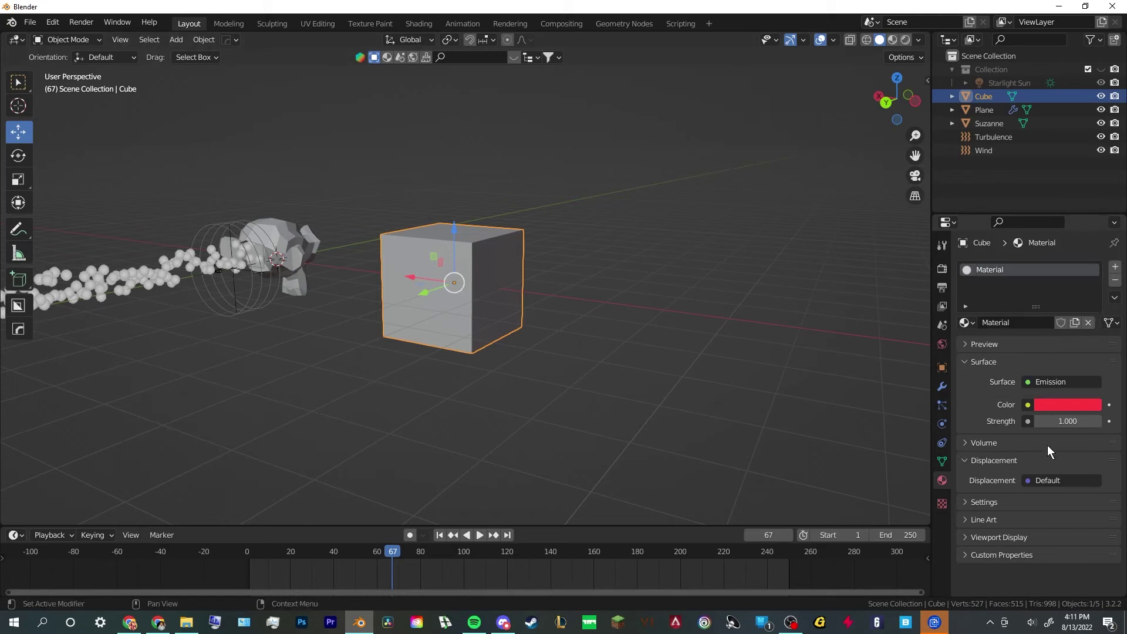
Preview the cube in rendered shading and try an emission strength of 5 on its material
click(640, 232)
click(905, 39)
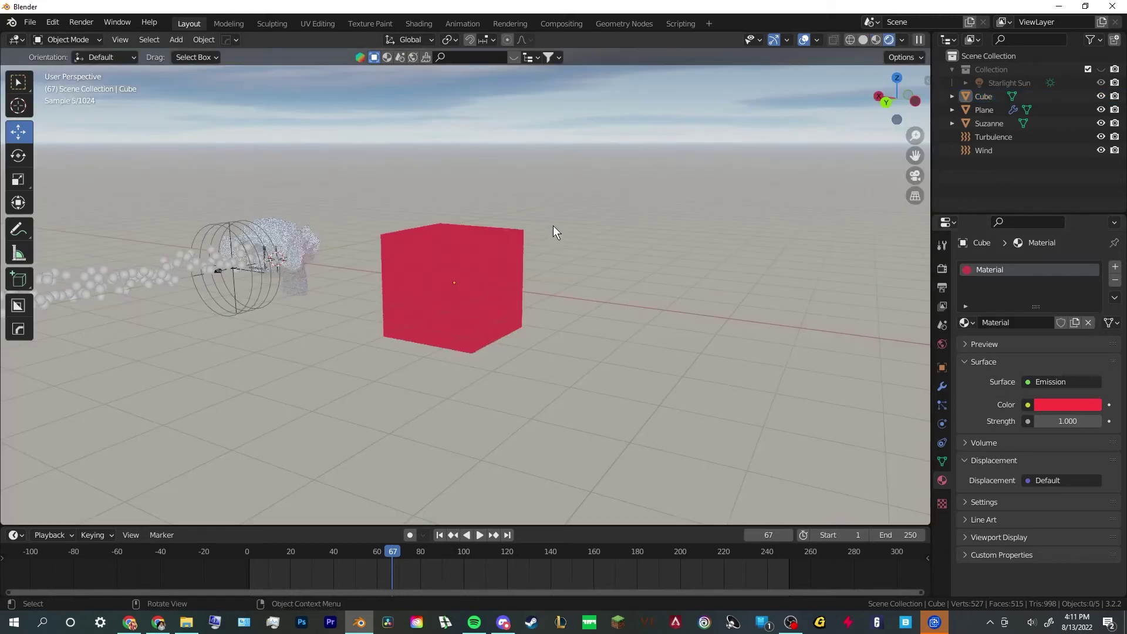
middle_drag(553, 226, 646, 246)
double_click(1053, 421)
text(5)
key(Return)
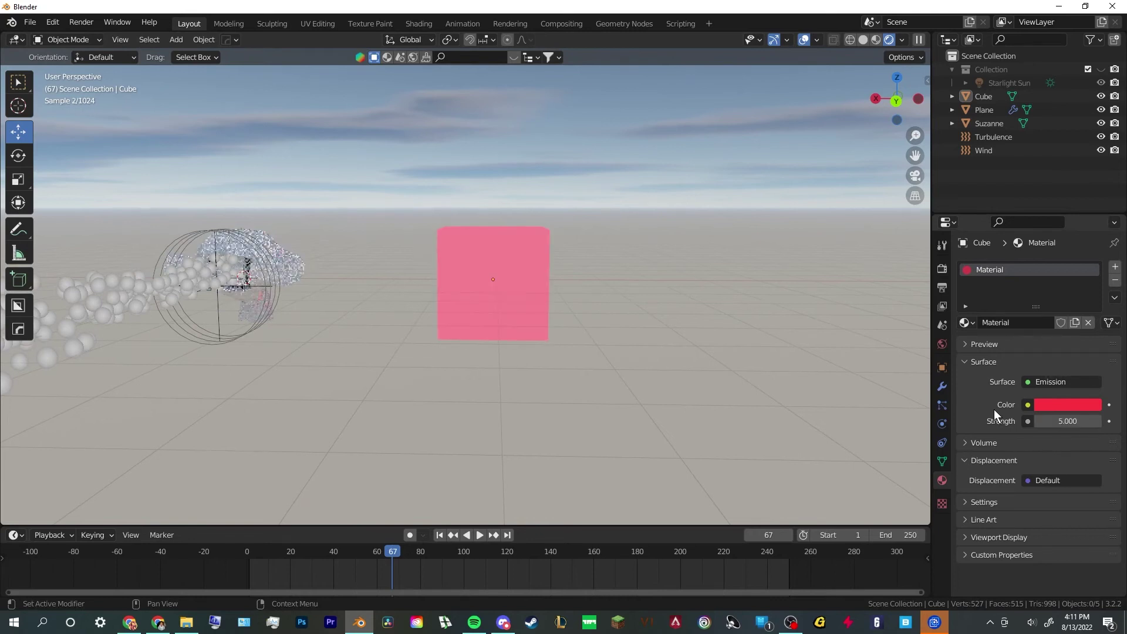
Set the cube material's emission strength to 2, inspect it in the rendered view and return to solid shading
double_click(1067, 421)
text(2)
key(Return)
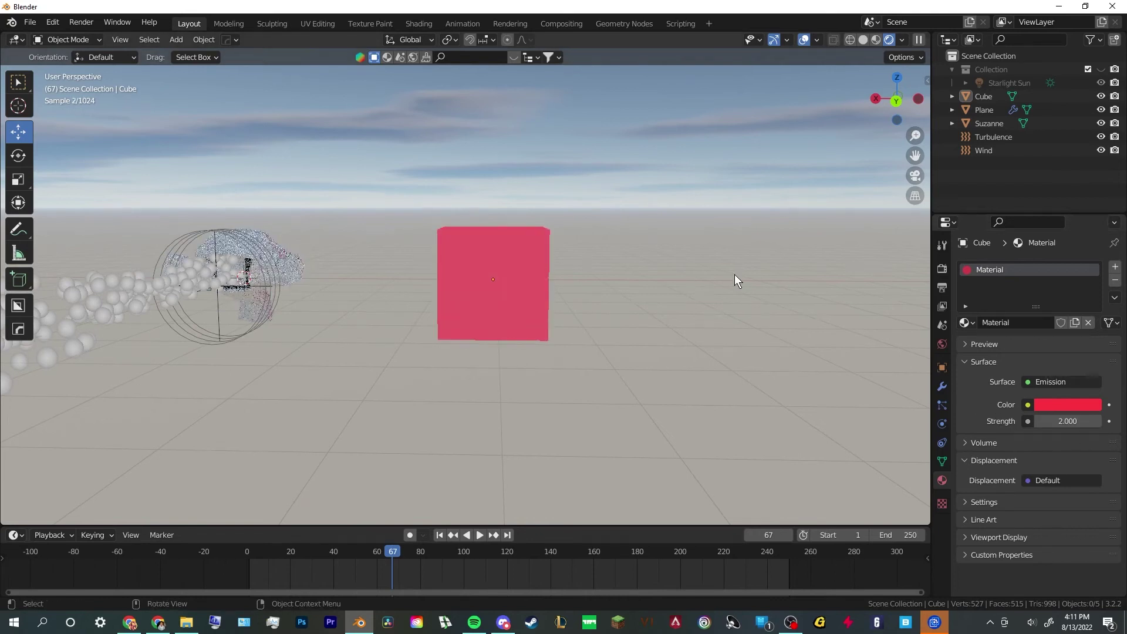
scroll(734, 274, up, 3)
middle_drag(734, 274, 696, 283)
scroll(631, 262, down, 3)
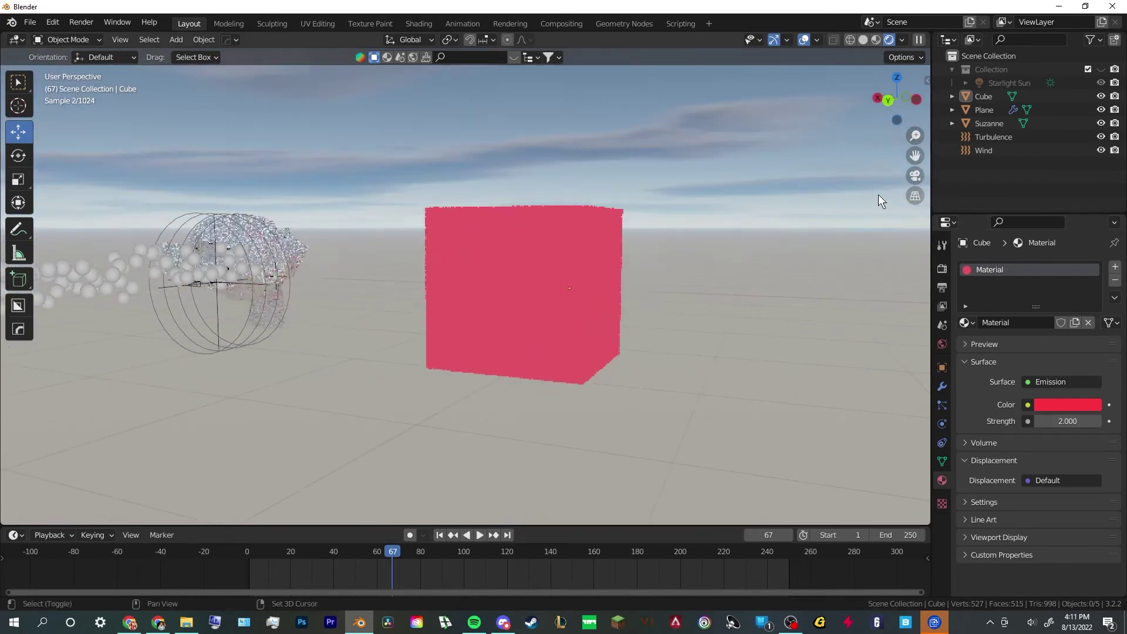
click(860, 40)
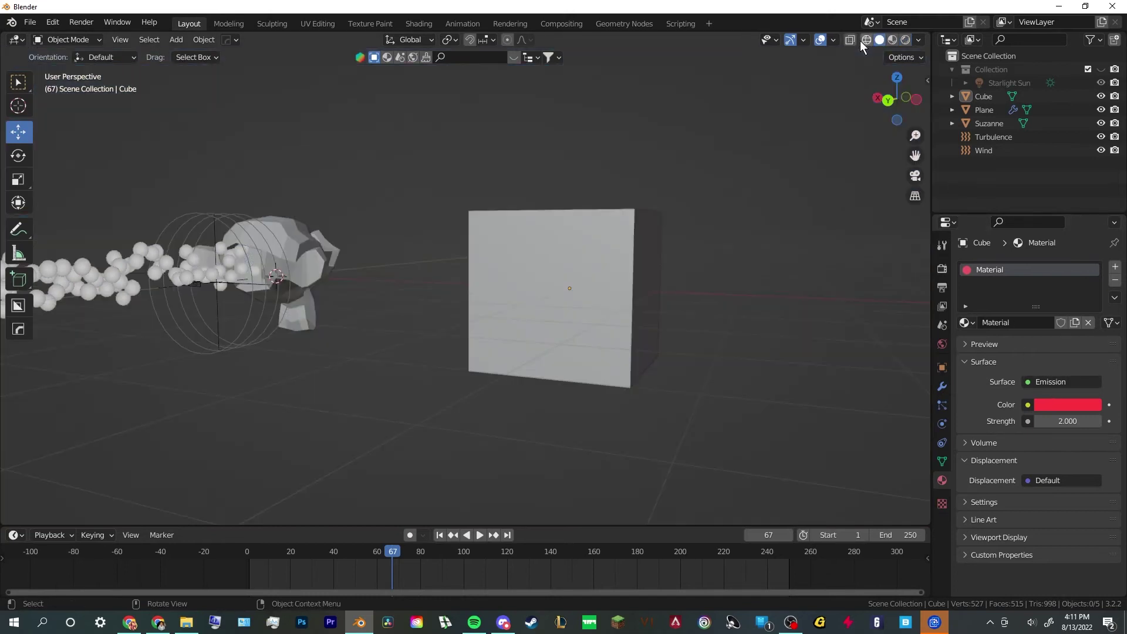
Select the cube and rename the object to Energy
middle_drag(638, 234, 625, 272)
click(596, 313)
scroll(596, 313, up, 2)
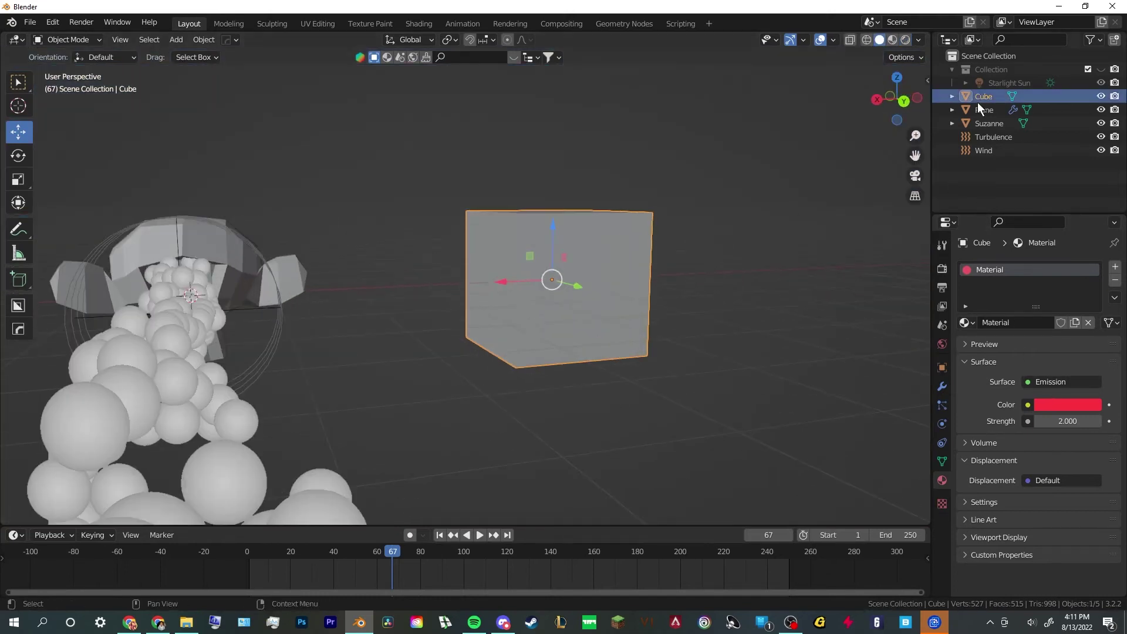
double_click(984, 95)
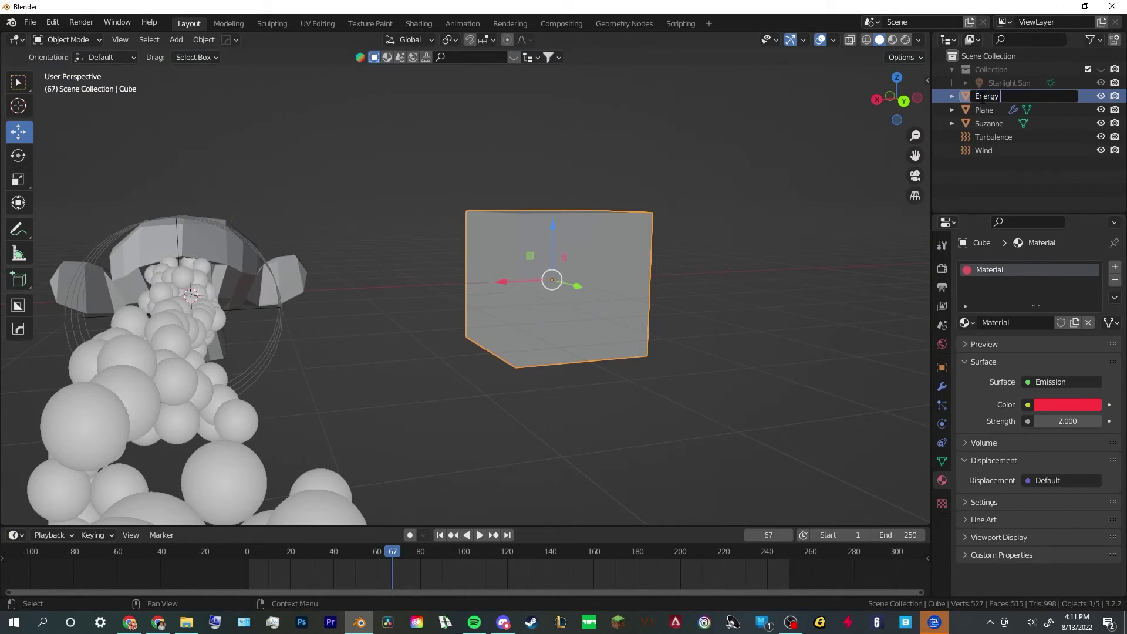
text(Energy)
key(Return)
Move the Energy cube farther away from the monkey head along the X axis
middle_drag(723, 290, 480, 285)
drag(480, 285, 598, 302)
middle_drag(635, 307, 593, 288)
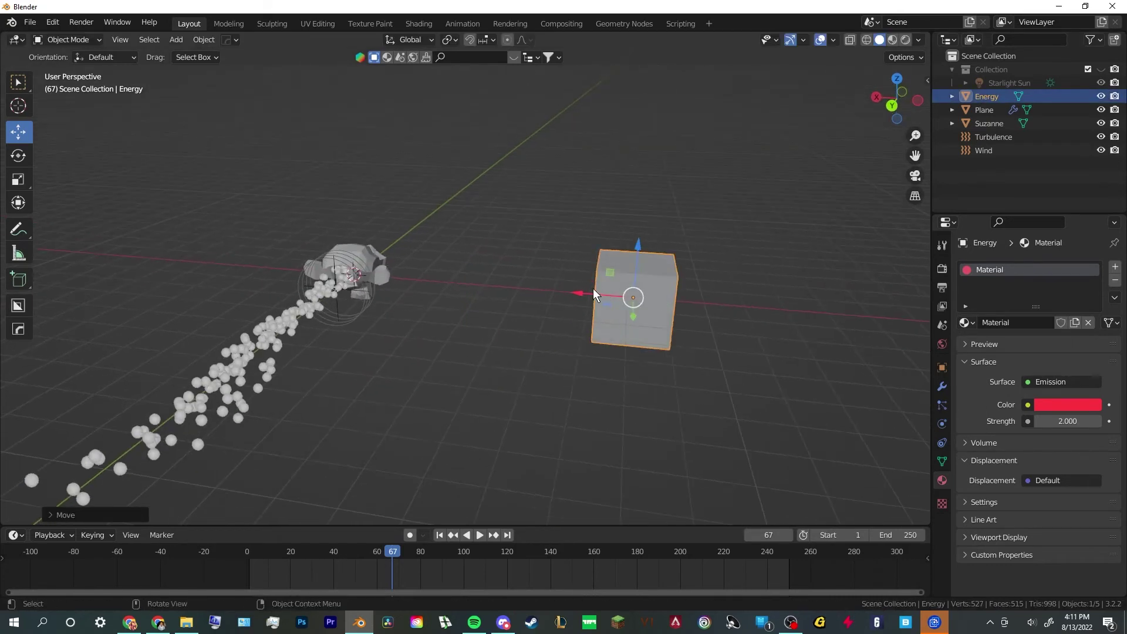
drag(589, 292, 663, 294)
middle_drag(663, 294, 624, 297)
Select the particle emitter plane and expand its particle system's Render settings to see the Render As options
click(321, 330)
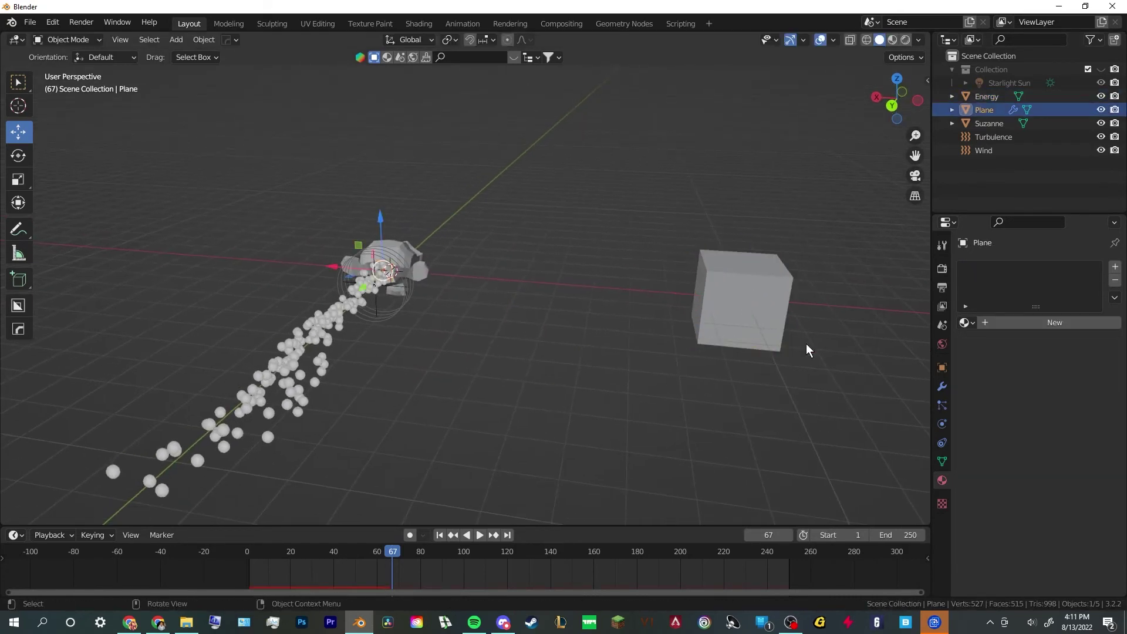
click(941, 405)
scroll(1005, 422, down, 6)
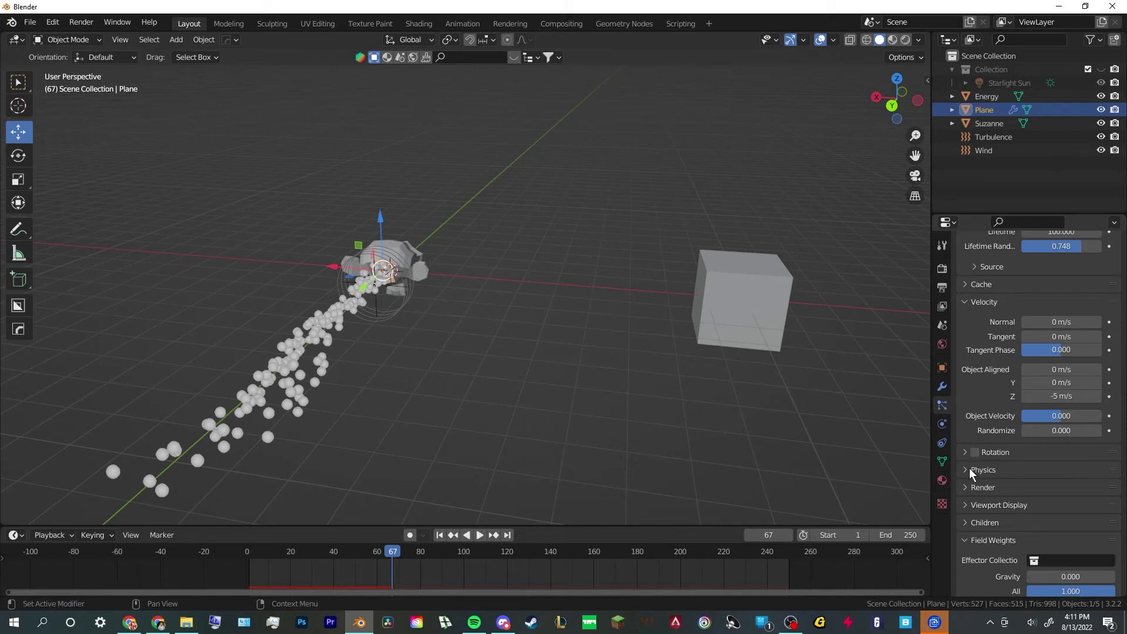
click(982, 487)
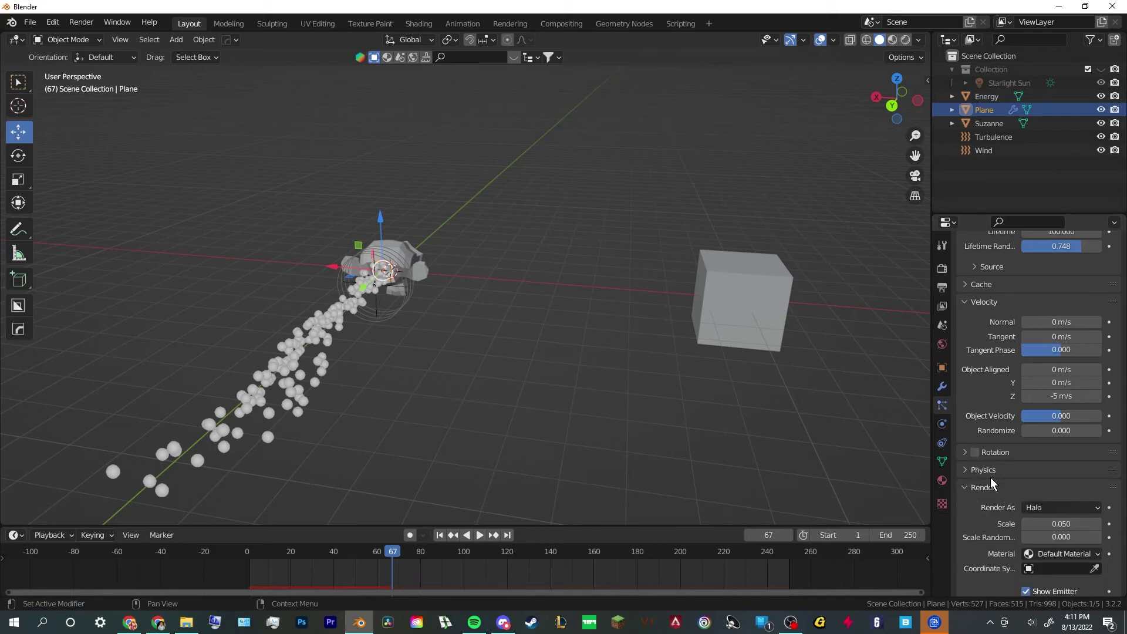
scroll(991, 479, down, 1)
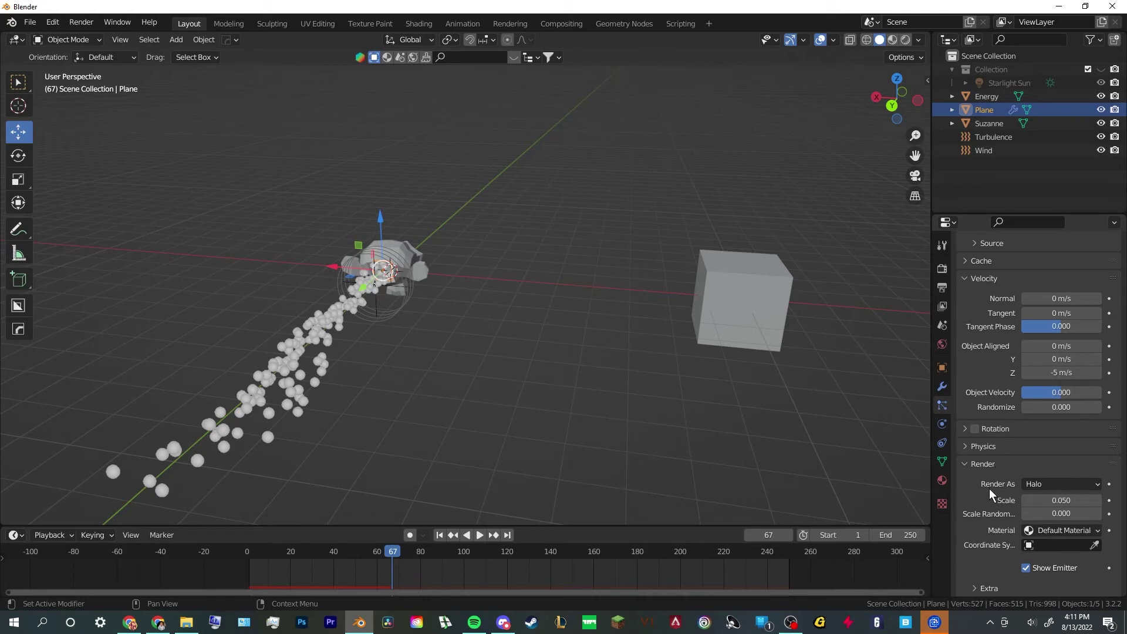
click(1067, 487)
Create a new collection named Energy
click(1113, 40)
double_click(1000, 97)
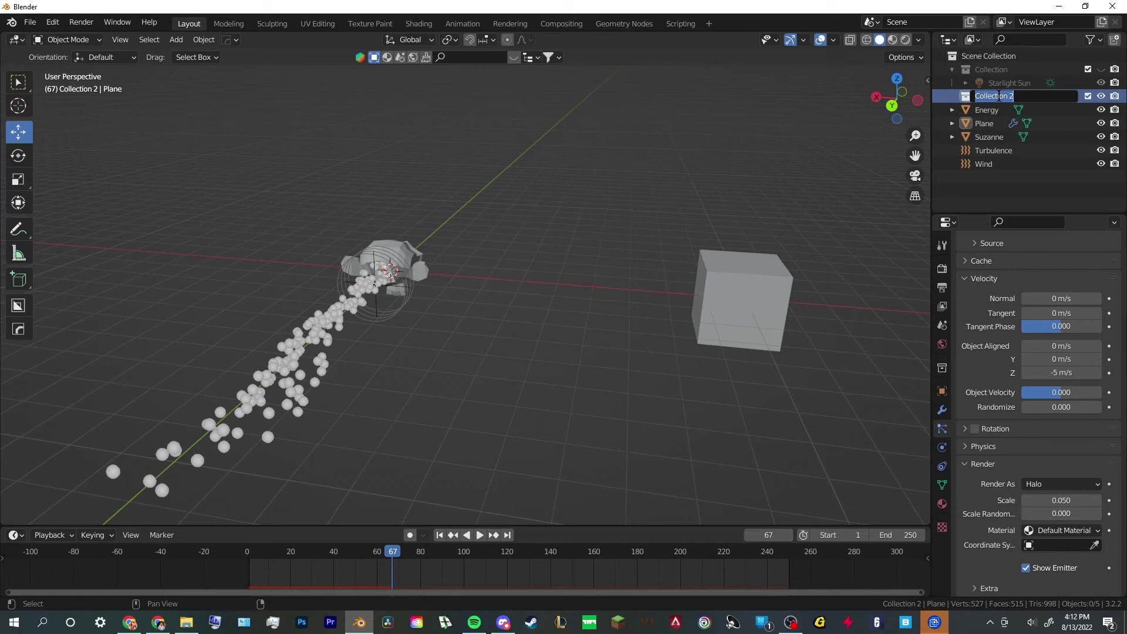
text(Energy)
key(Return)
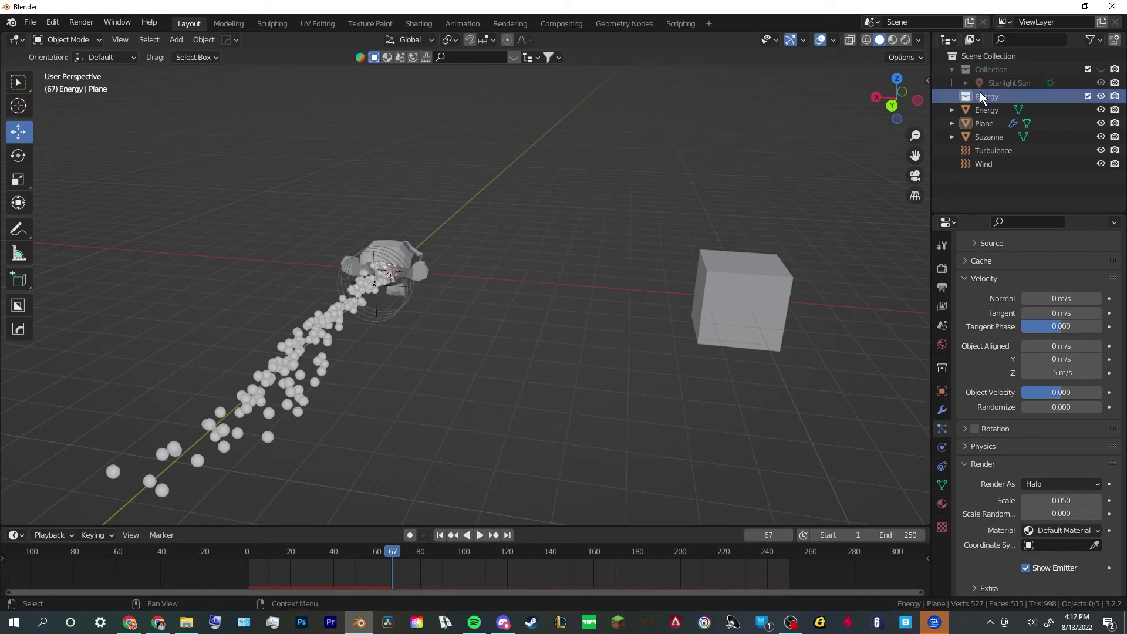
Rename the cube object Part and move it into the Energy collection
click(991, 110)
double_click(997, 110)
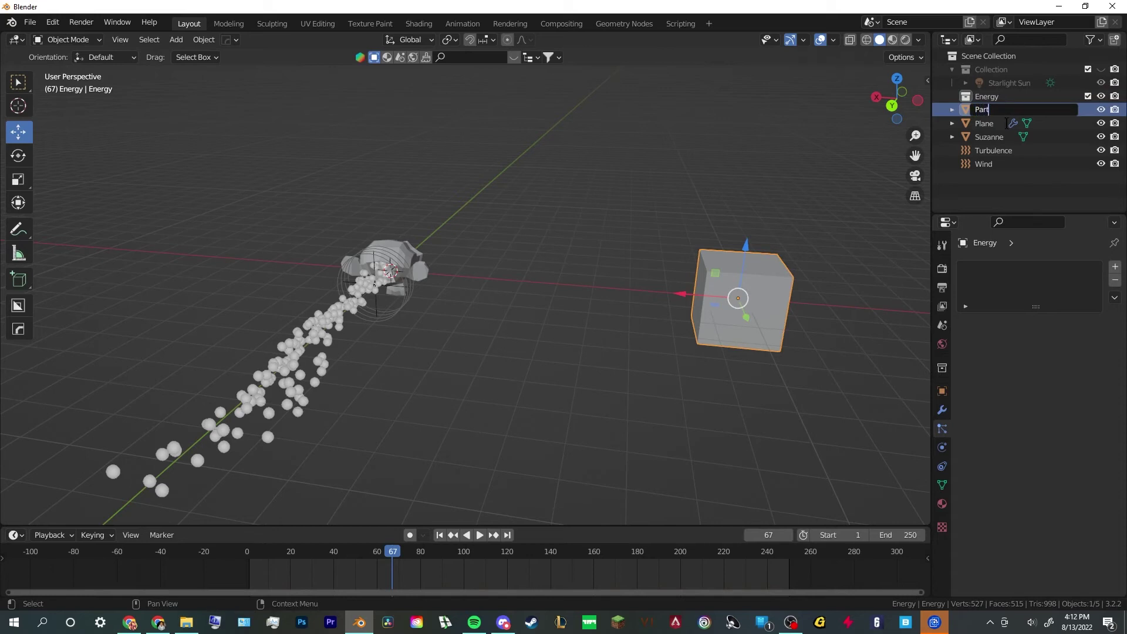
text(Part)
key(Return)
drag(991, 108, 995, 97)
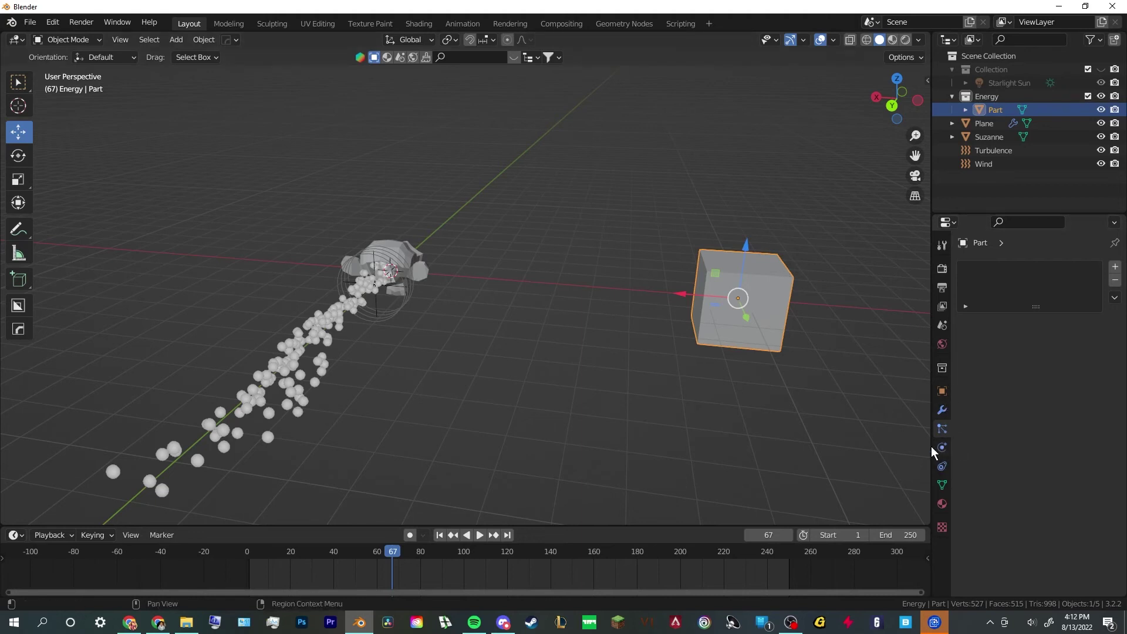
Render the plane's particles as a Collection, with Energy as the instance collection
click(311, 310)
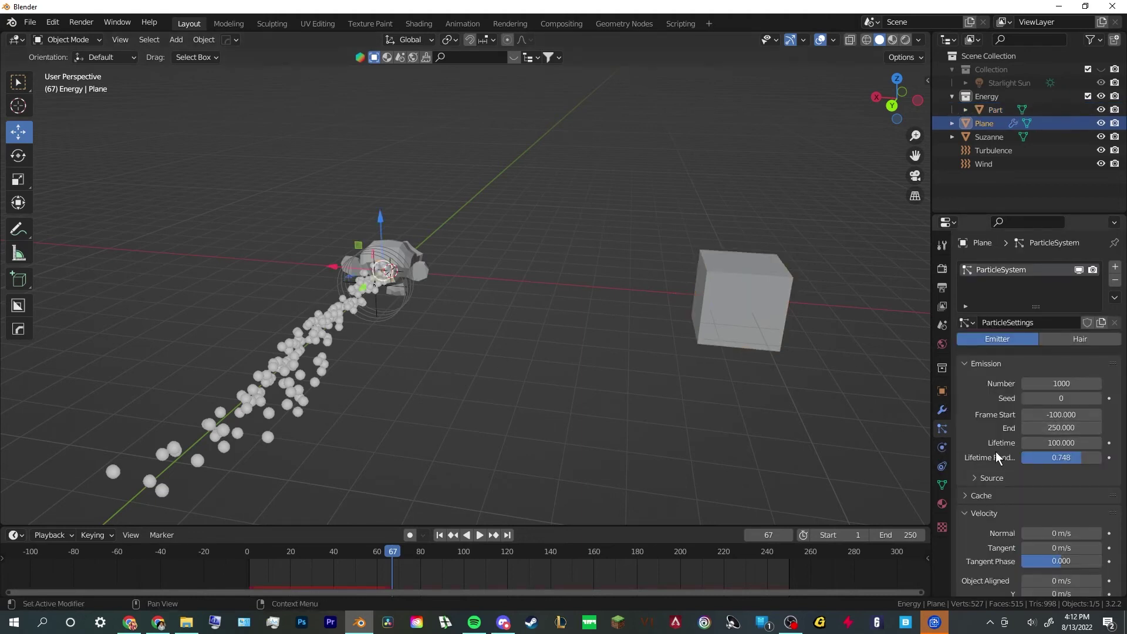
scroll(988, 469, down, 15)
click(1058, 368)
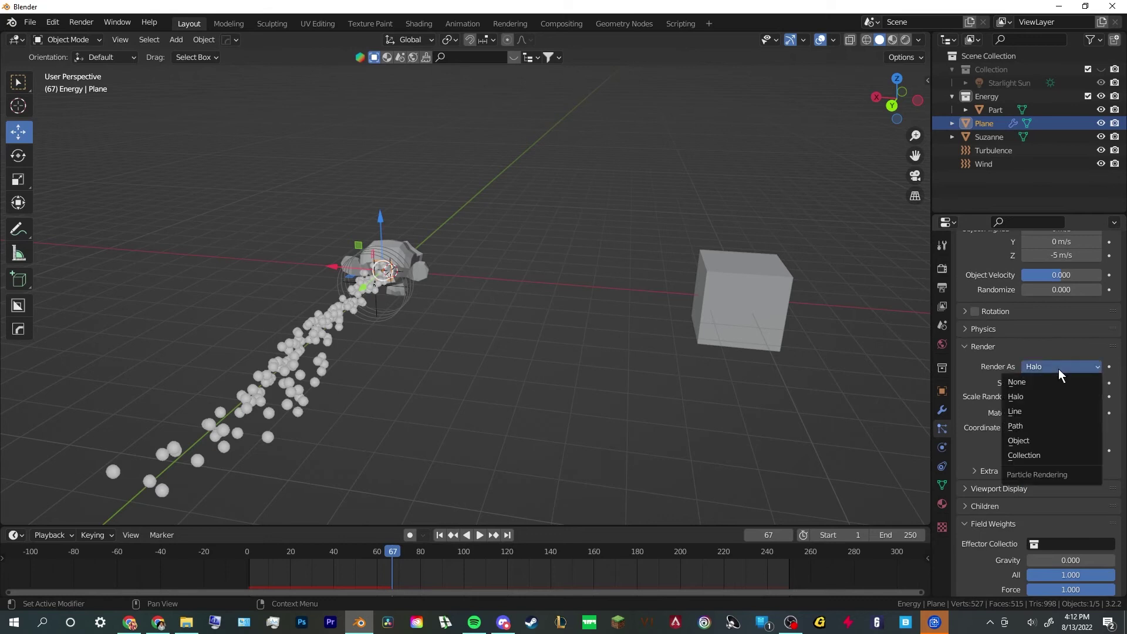
click(1045, 452)
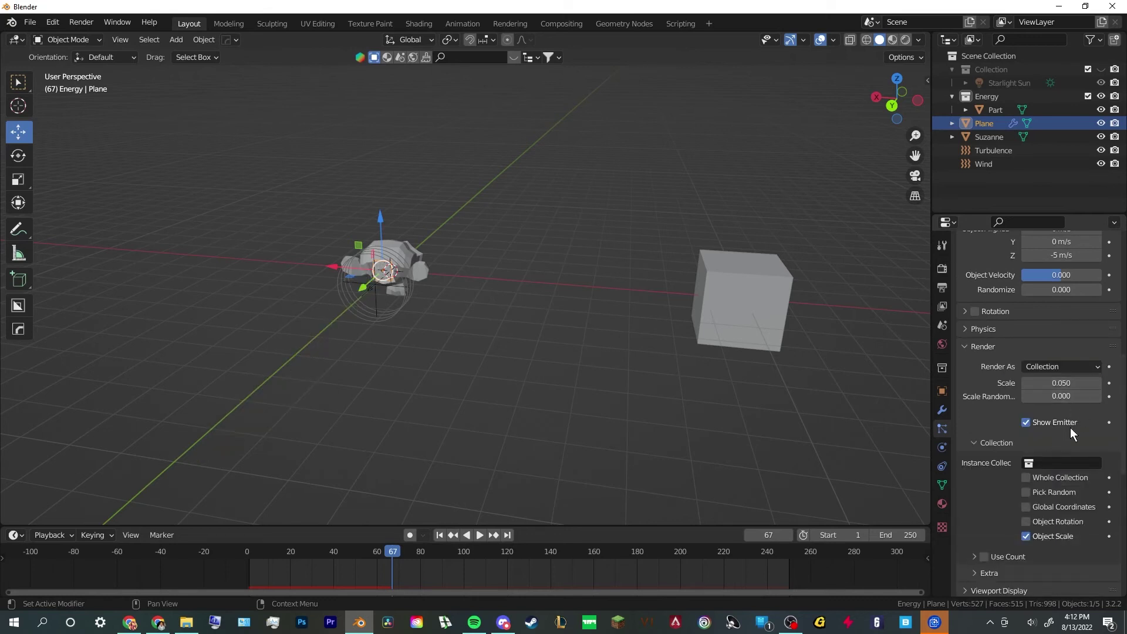
click(1064, 463)
click(1042, 337)
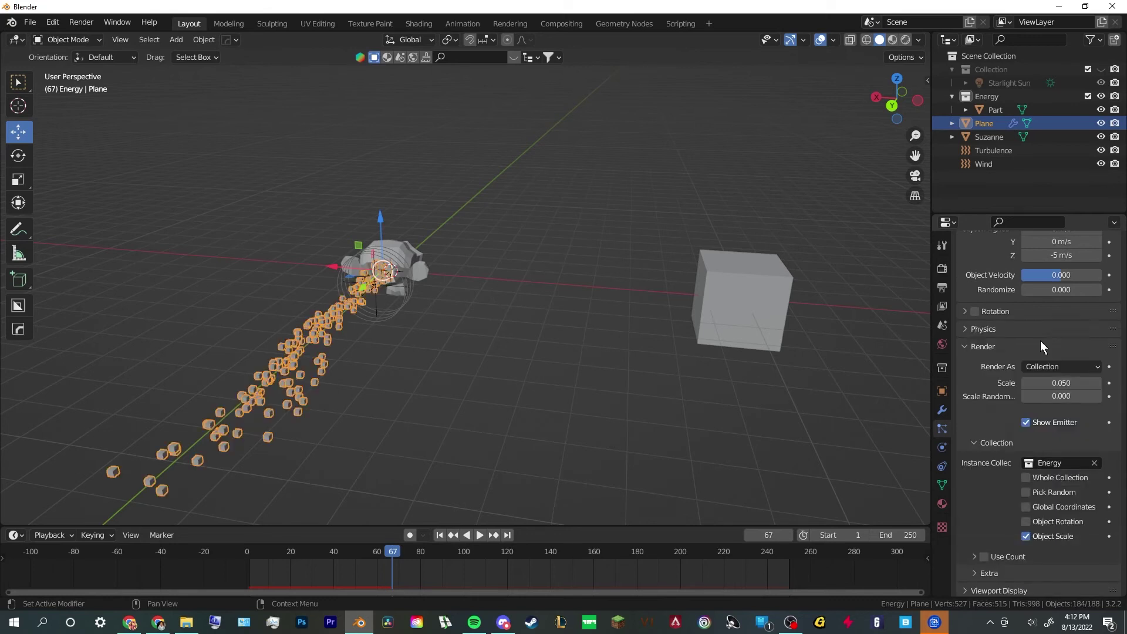
Examine the cube particles behind the monkey head from several angles and review the particle render scale settings
click(650, 290)
mouse_move(604, 283)
middle_down()
mouse_move(647, 267)
mouse_move(732, 291)
mouse_move(614, 294)
middle_up()
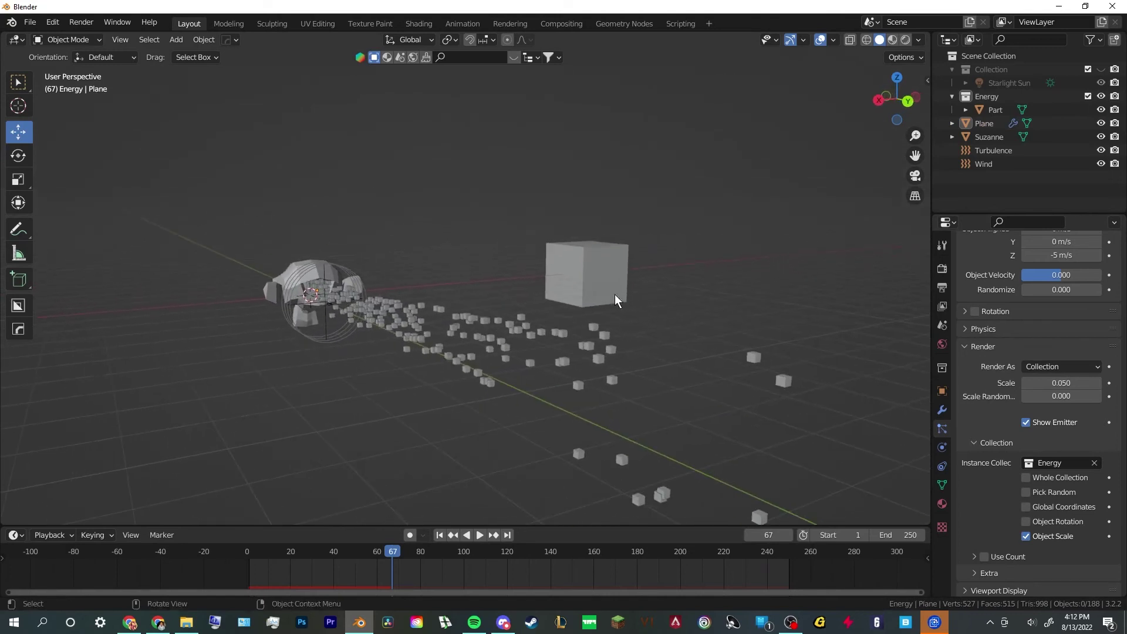
click(593, 273)
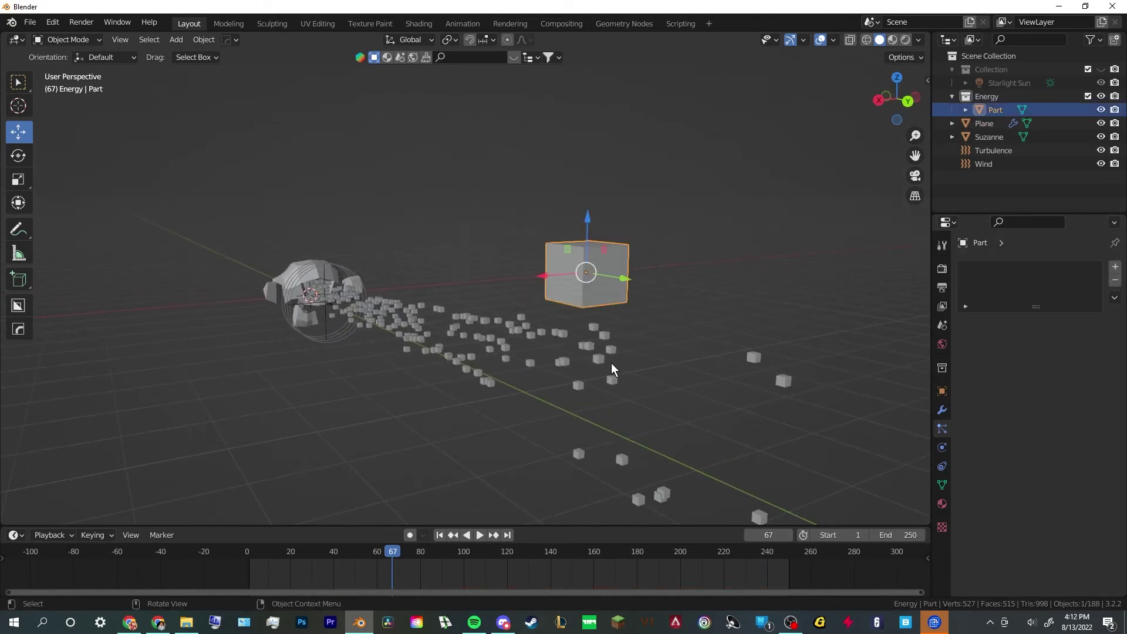
middle_drag(704, 336, 652, 308)
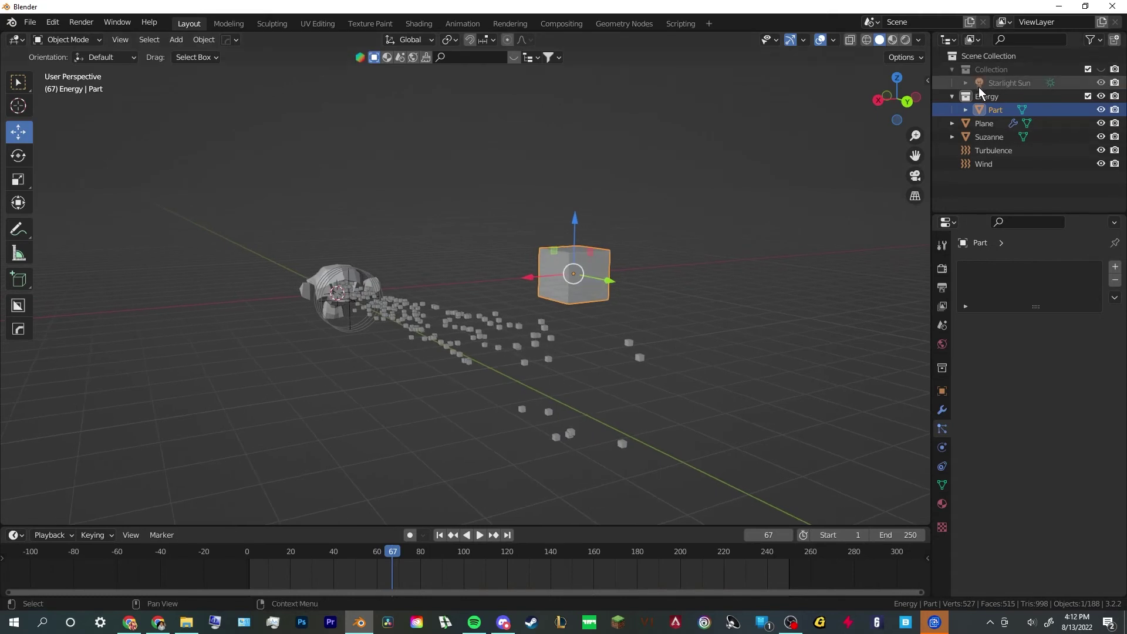
click(543, 351)
middle_drag(544, 351, 671, 361)
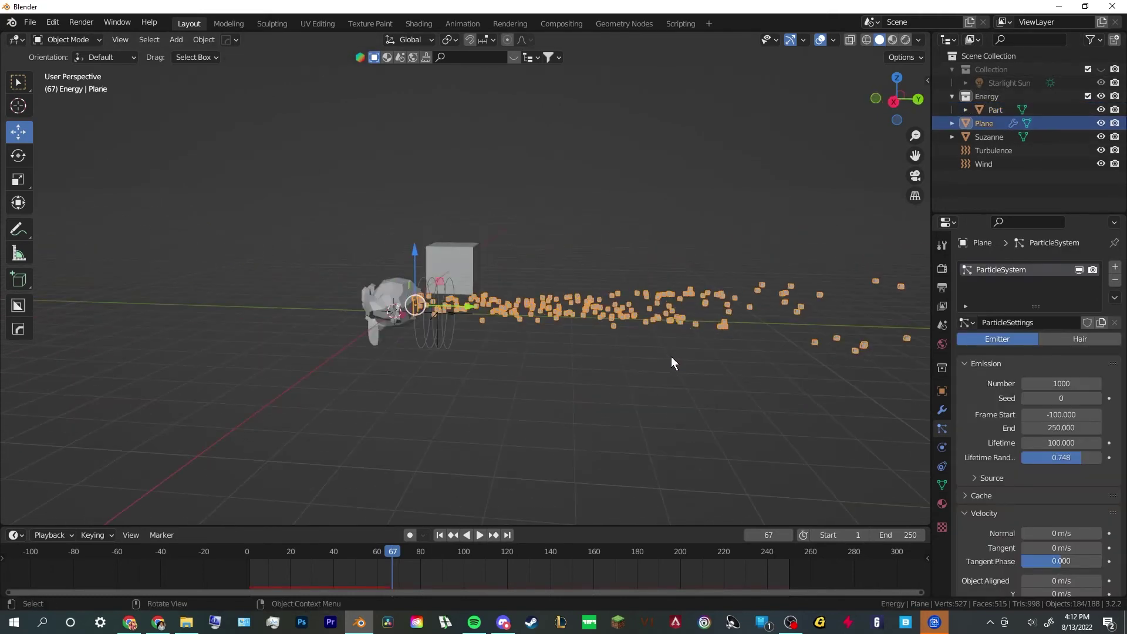
click(893, 101)
scroll(652, 232, up, 8)
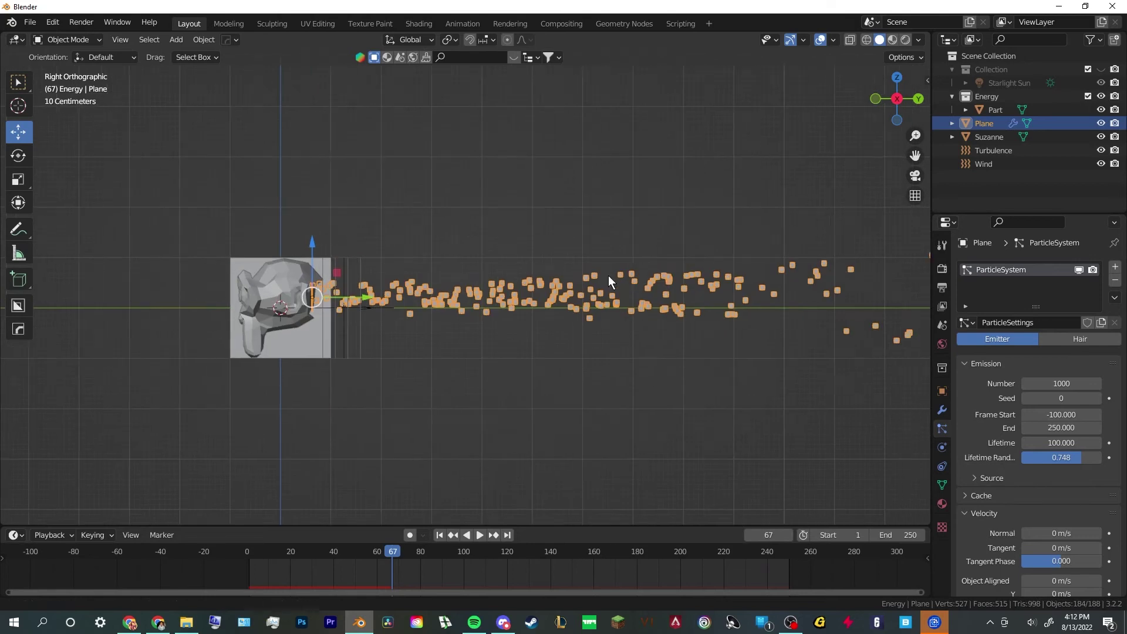
scroll(632, 291, up, 1)
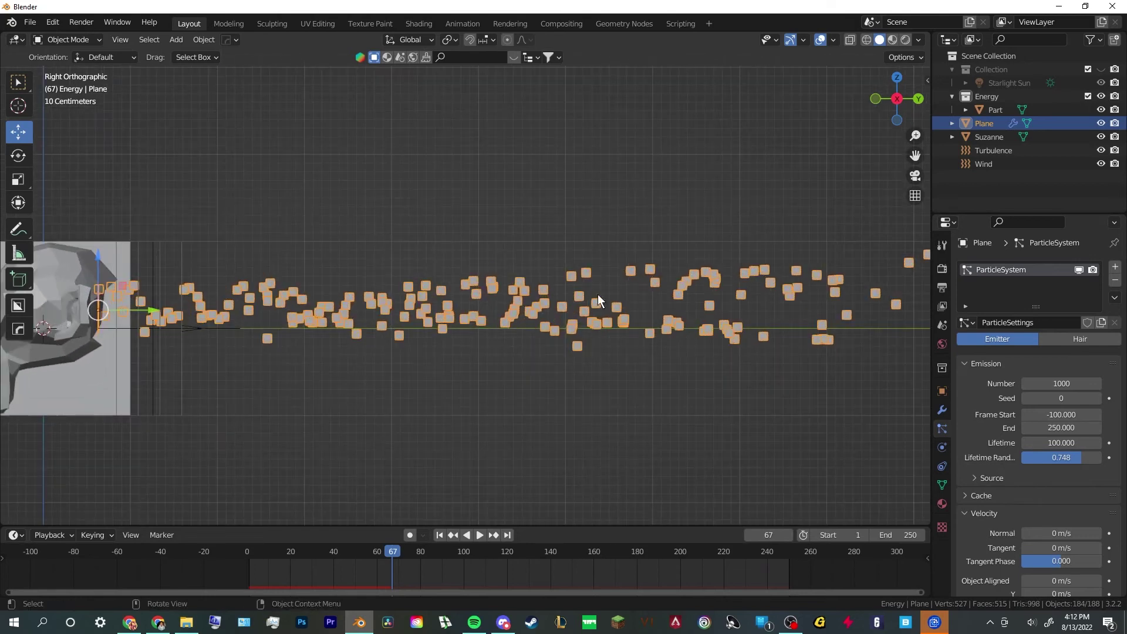
click(622, 385)
middle_drag(621, 385, 527, 314)
click(520, 318)
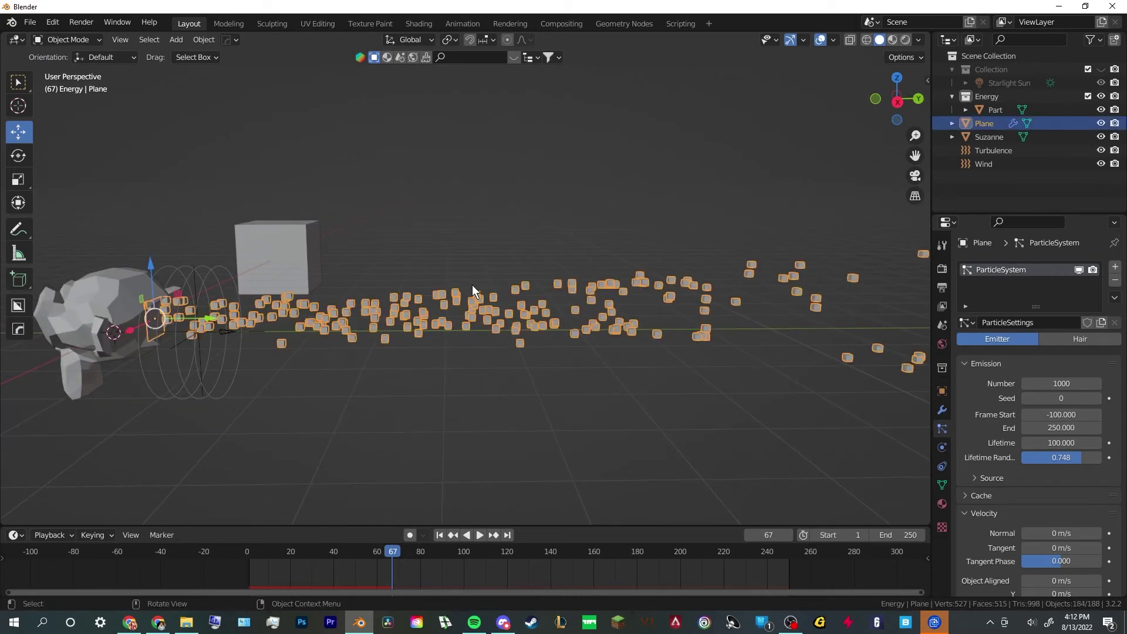
scroll(997, 479, down, 8)
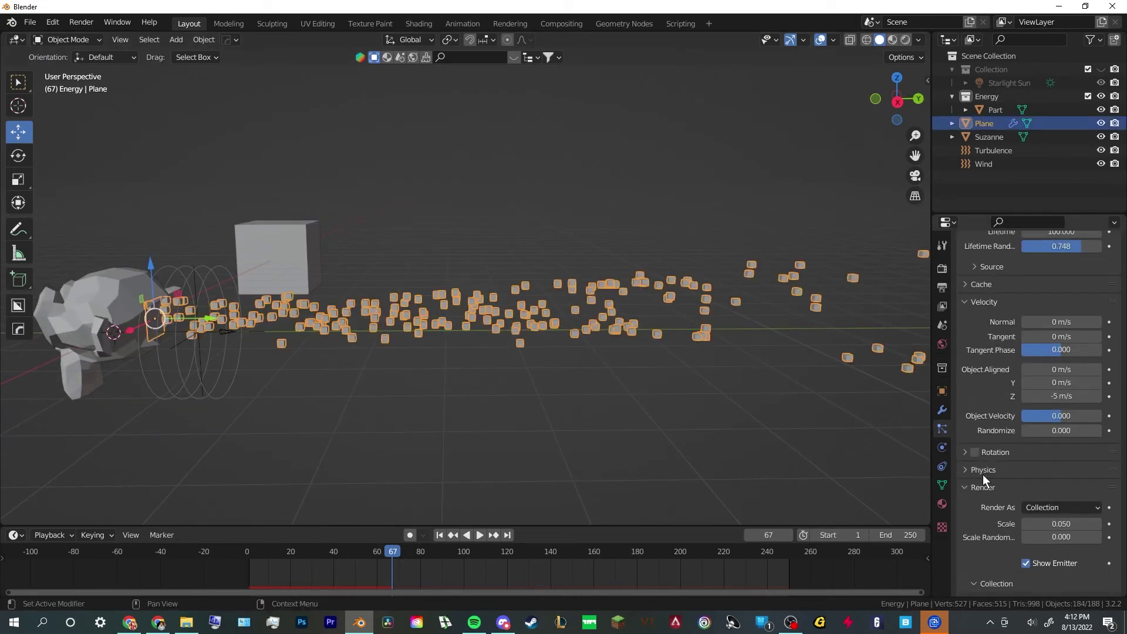
scroll(982, 493, down, 2)
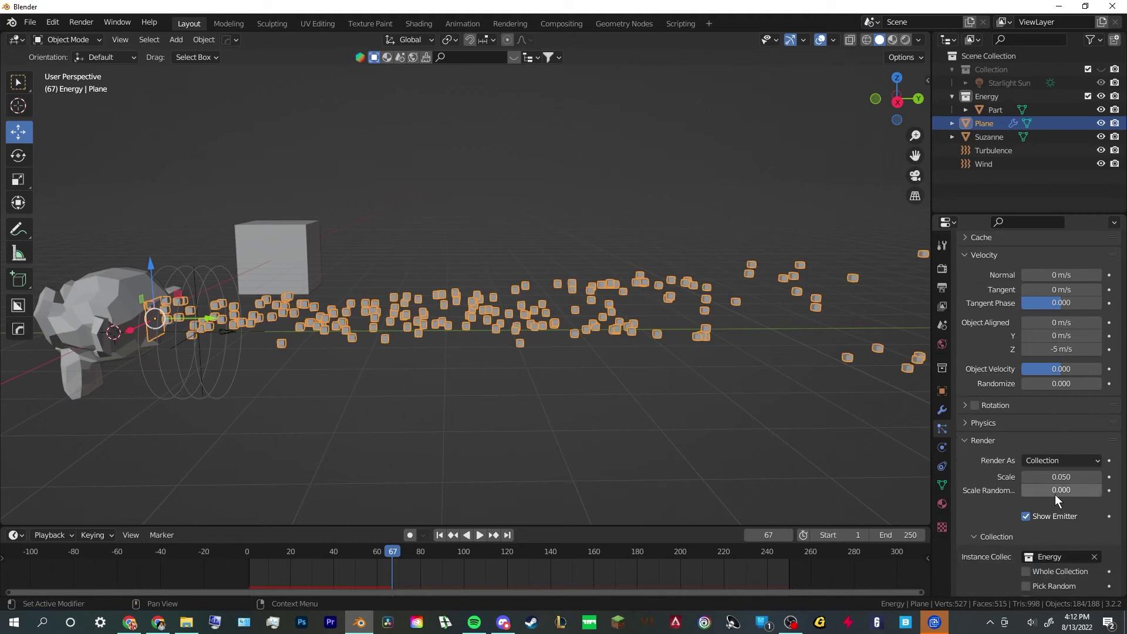
Scale the Part cube down to about 0.26 of its size and check the smaller particles from the side
click(314, 240)
key(s)
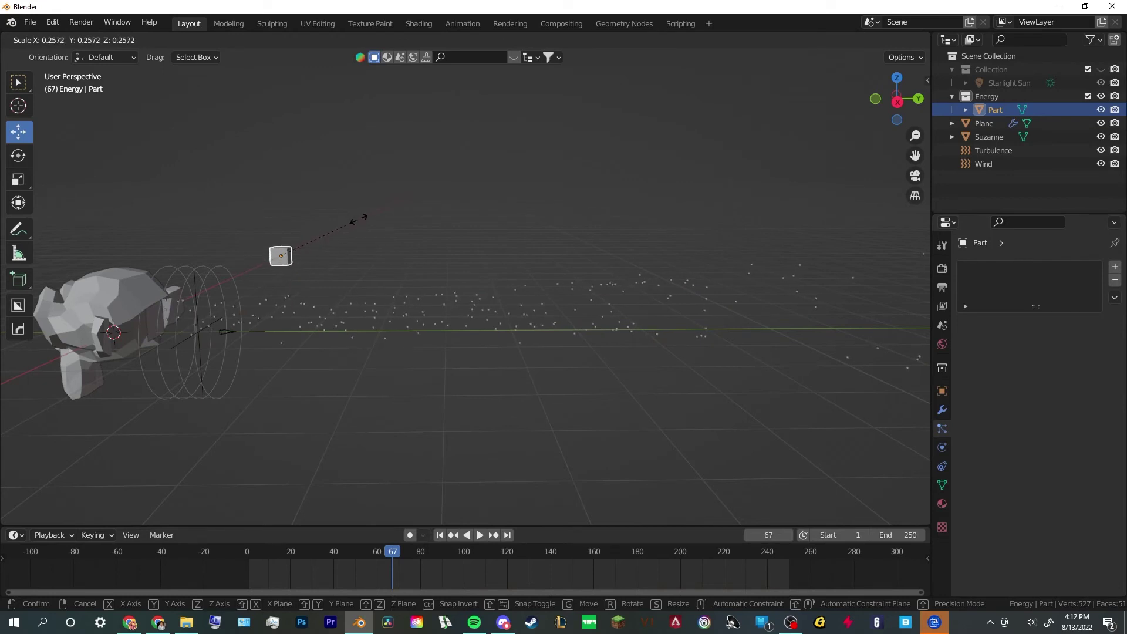
click(359, 224)
middle_drag(528, 259, 723, 229)
click(895, 103)
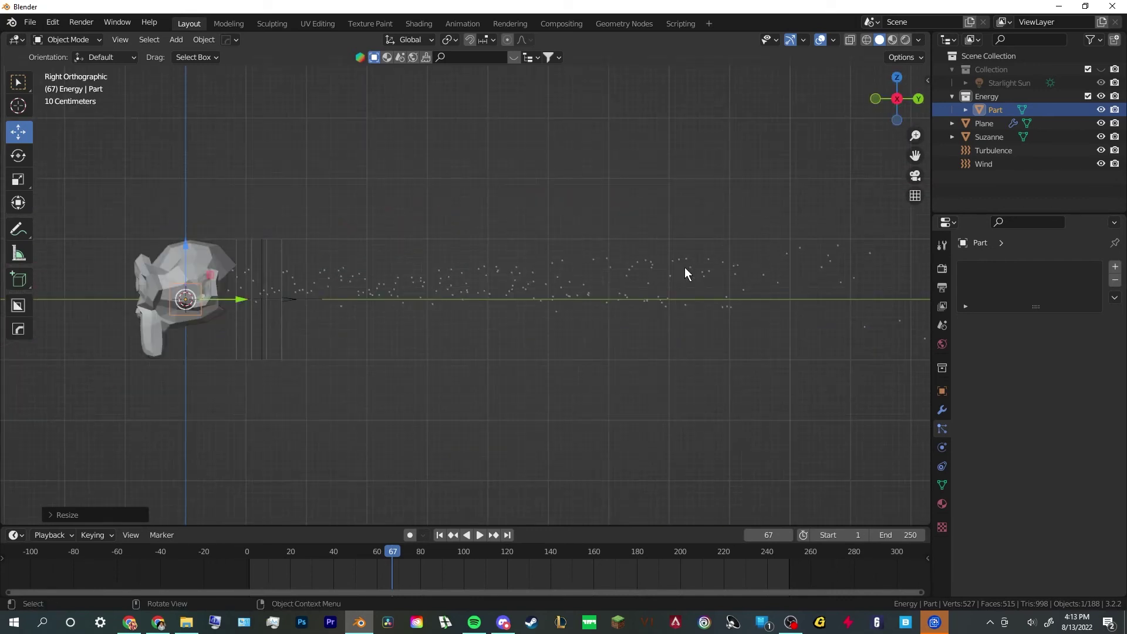
scroll(552, 266, up, 4)
middle_drag(513, 298, 459, 326)
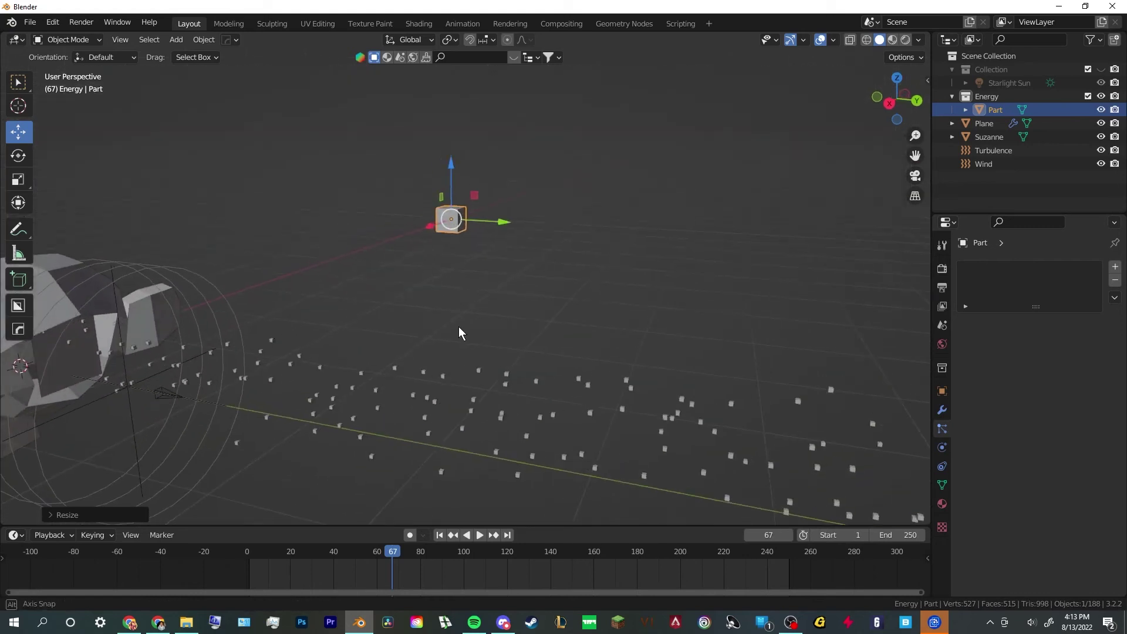
middle_drag(602, 298, 872, 171)
Try to subdivide all faces of the Part cube in Edit Mode
key(Tab)
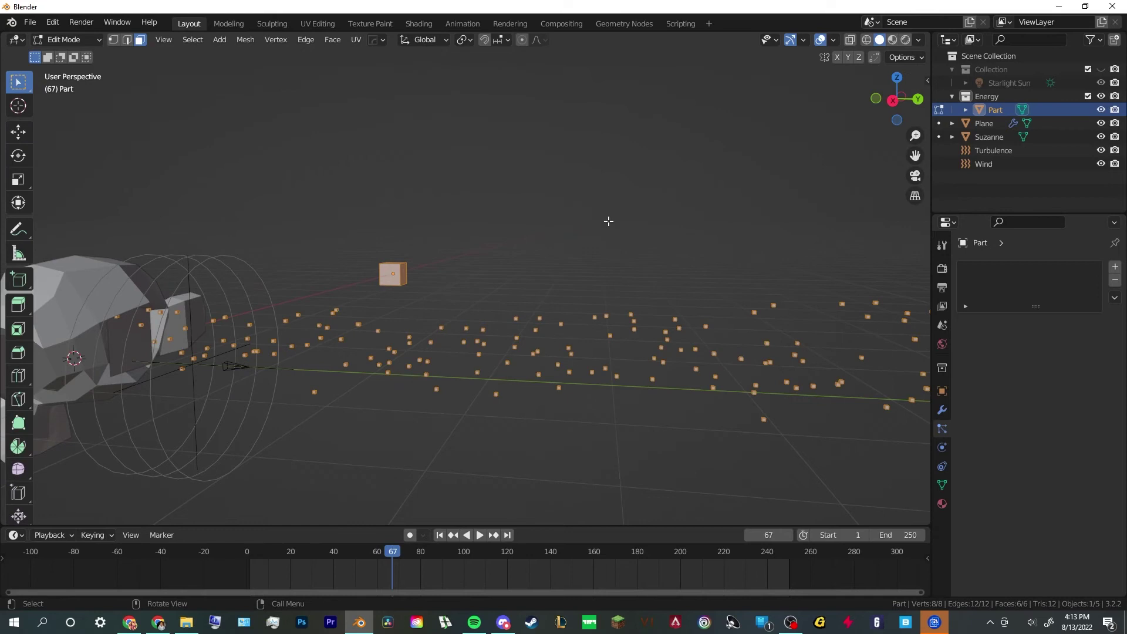
key(KP_Decimal)
right_click(410, 268)
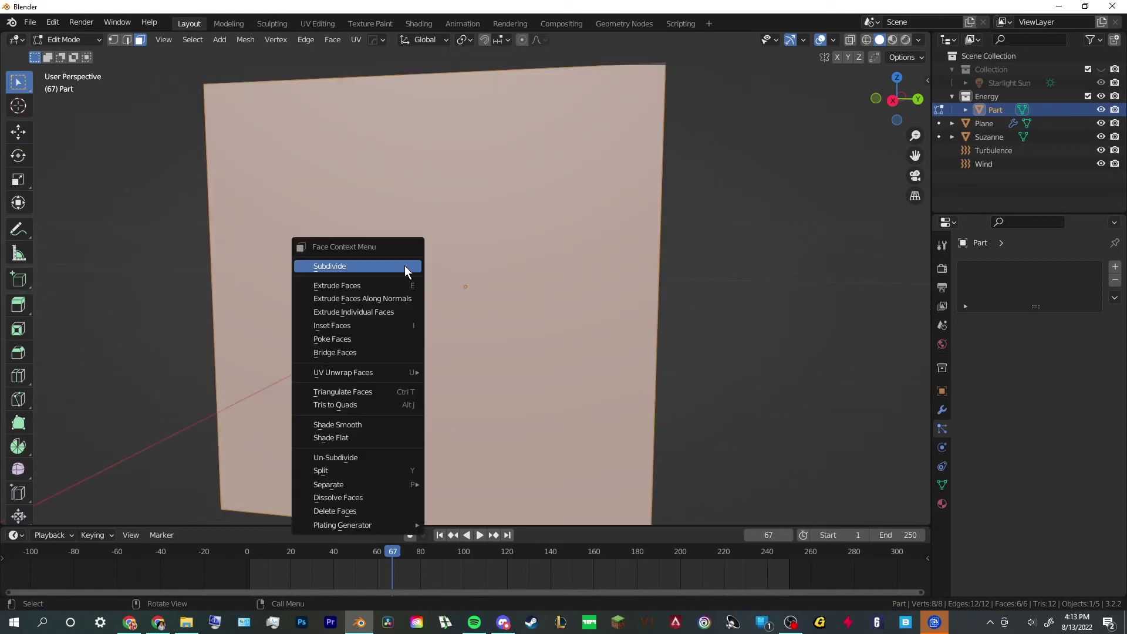
click(411, 268)
key(Tab)
Add a Subdivision Surface modifier to the Part cube and apply it
scroll(677, 246, down, 5)
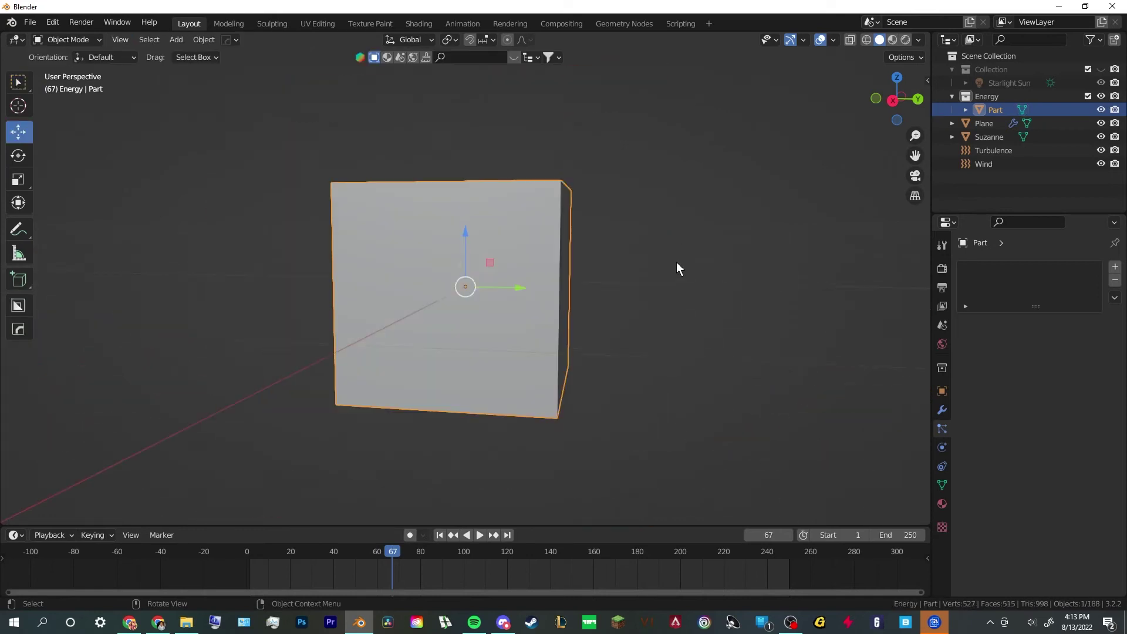
click(942, 410)
click(1014, 268)
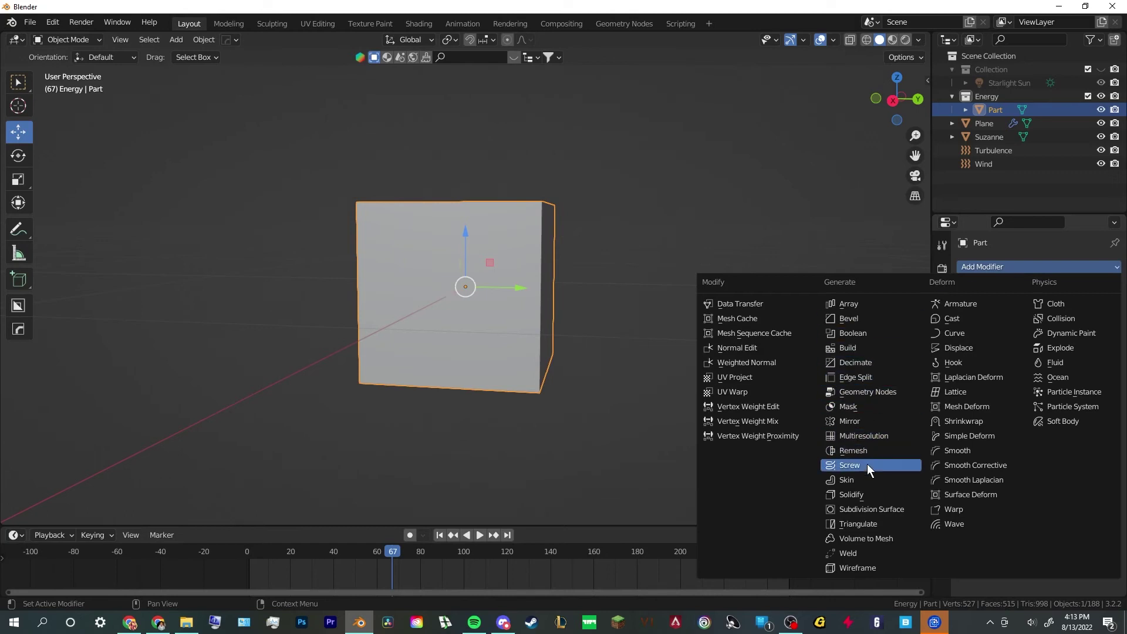
click(872, 509)
middle_drag(808, 435, 622, 332)
click(1081, 288)
click(1061, 303)
scroll(540, 291, down, 2)
scroll(546, 347, down, 4)
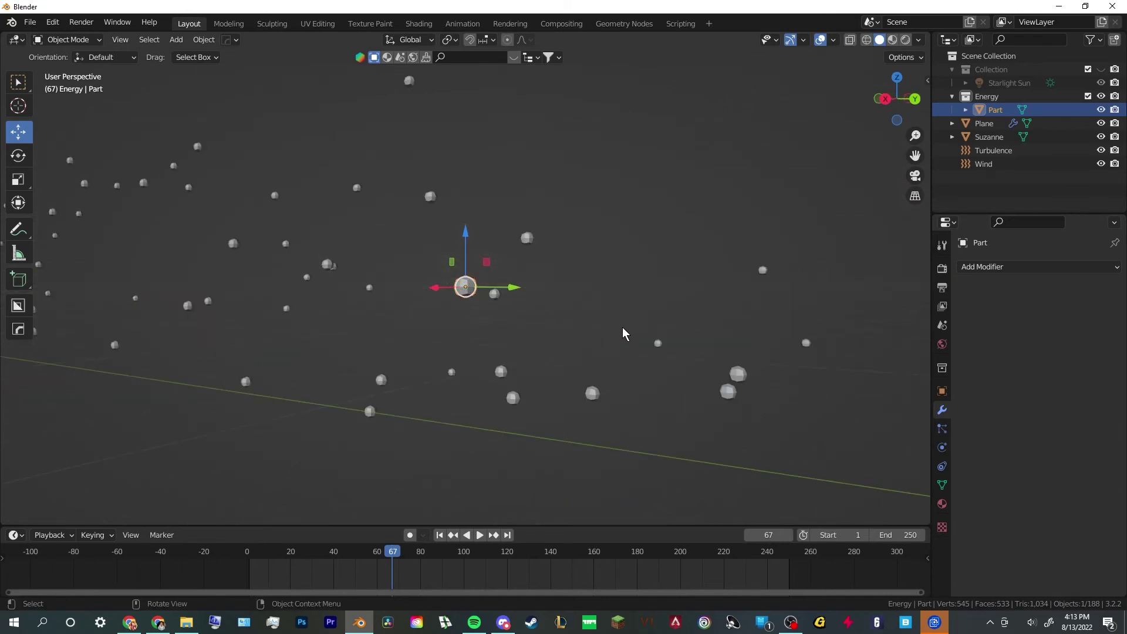
Set the emitter plane's particle number to 100000 and play the animation in the right side view
key(shift)
click(399, 381)
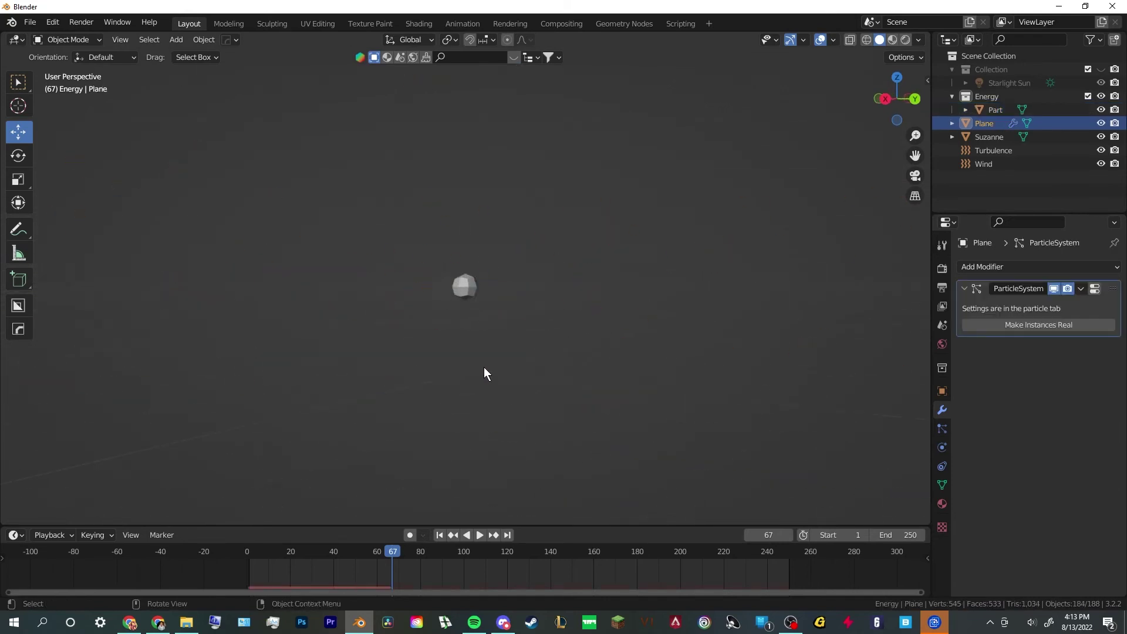
middle_drag(510, 314, 546, 327)
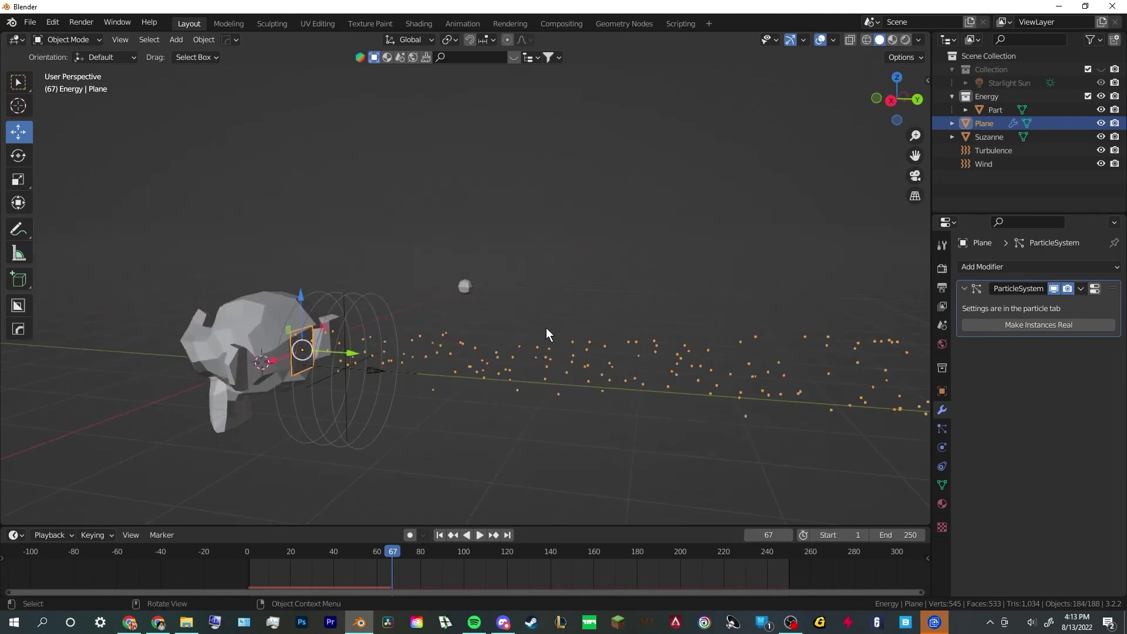
click(890, 101)
scroll(546, 246, up, 5)
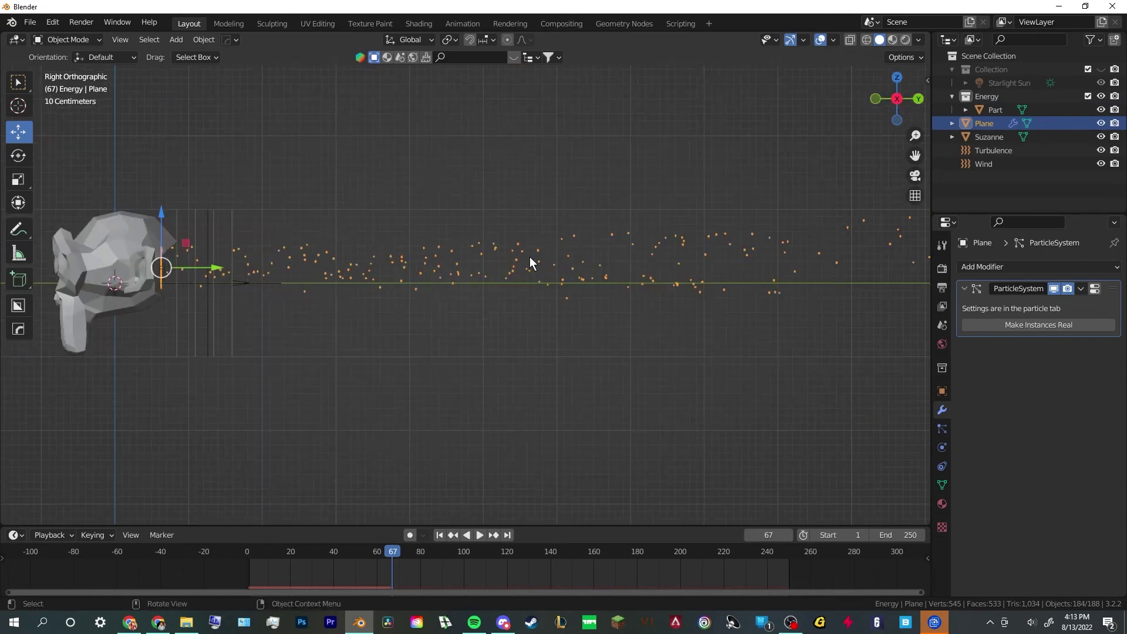
click(567, 196)
click(539, 258)
click(942, 429)
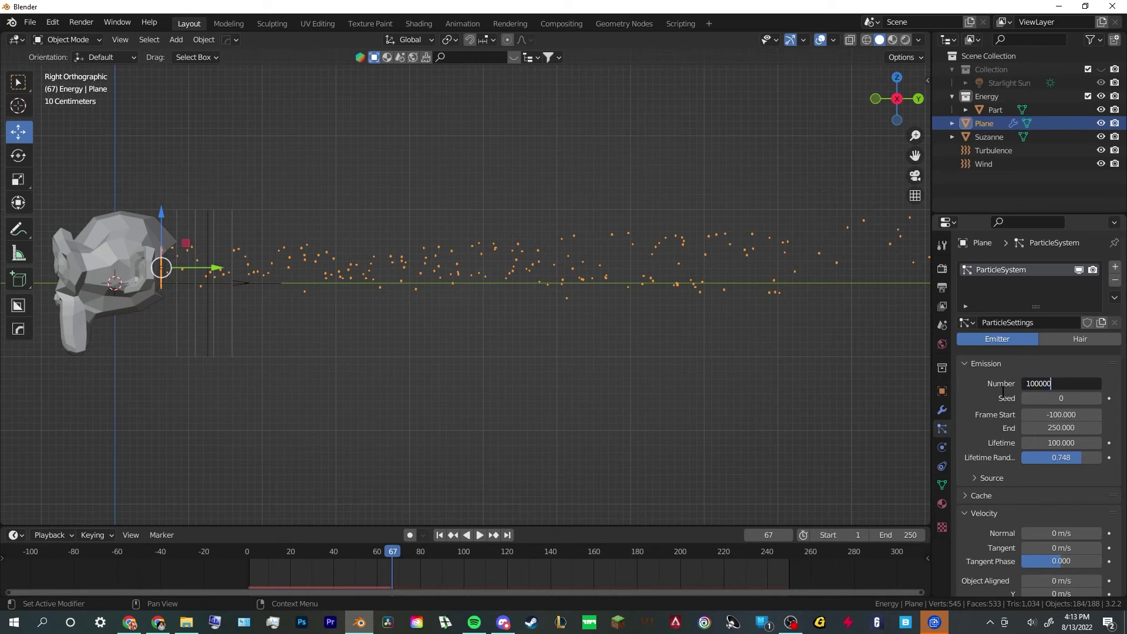
key(Return)
click(614, 347)
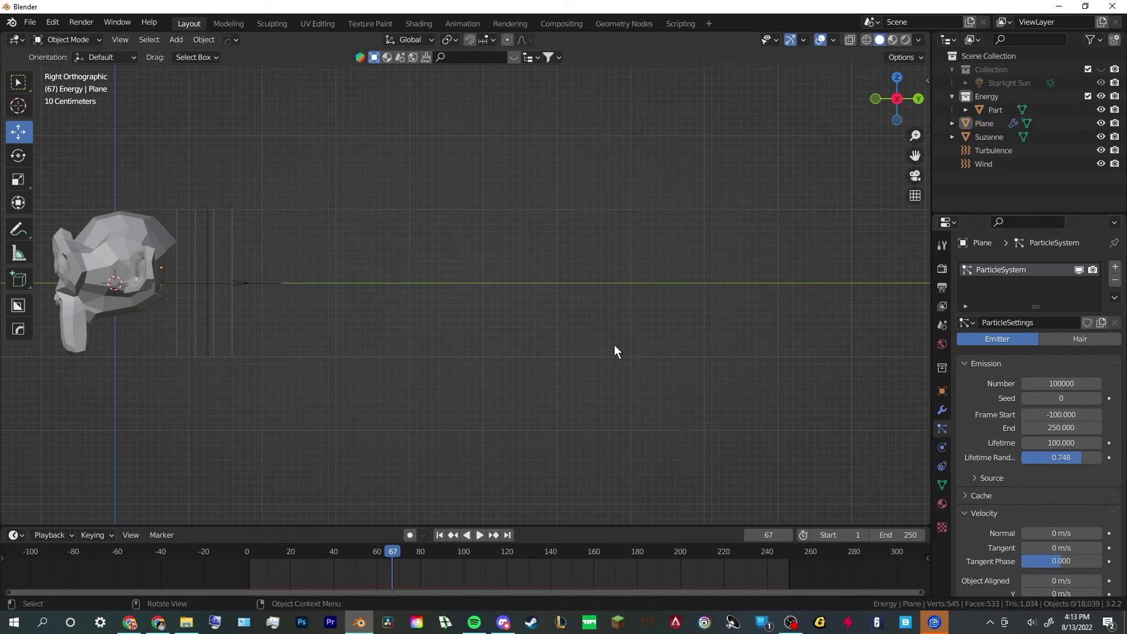
key(space)
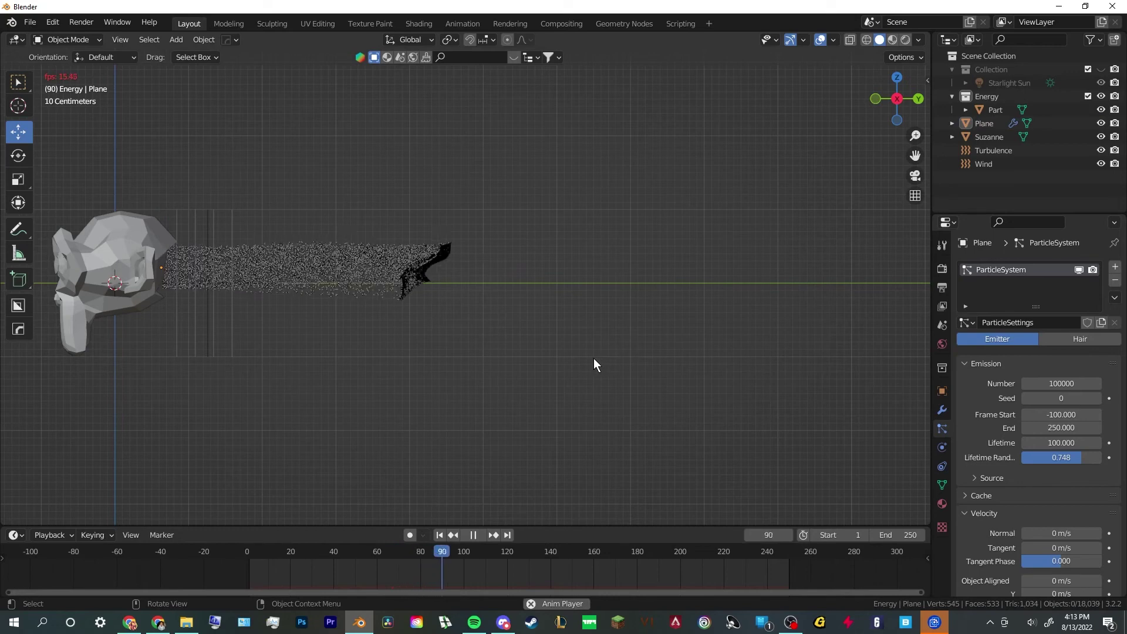
Watch the particle stream play from the side and stop the playback in a perspective view of the monkey head
scroll(403, 371, down, 1)
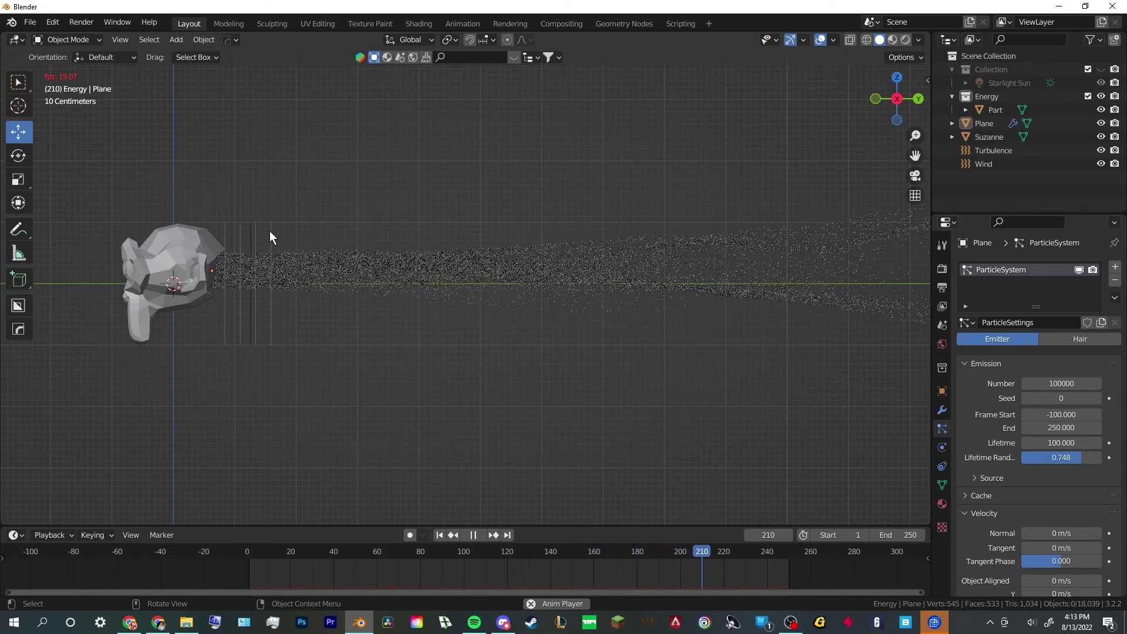
middle_drag(516, 336, 528, 416)
key(space)
scroll(439, 361, up, 5)
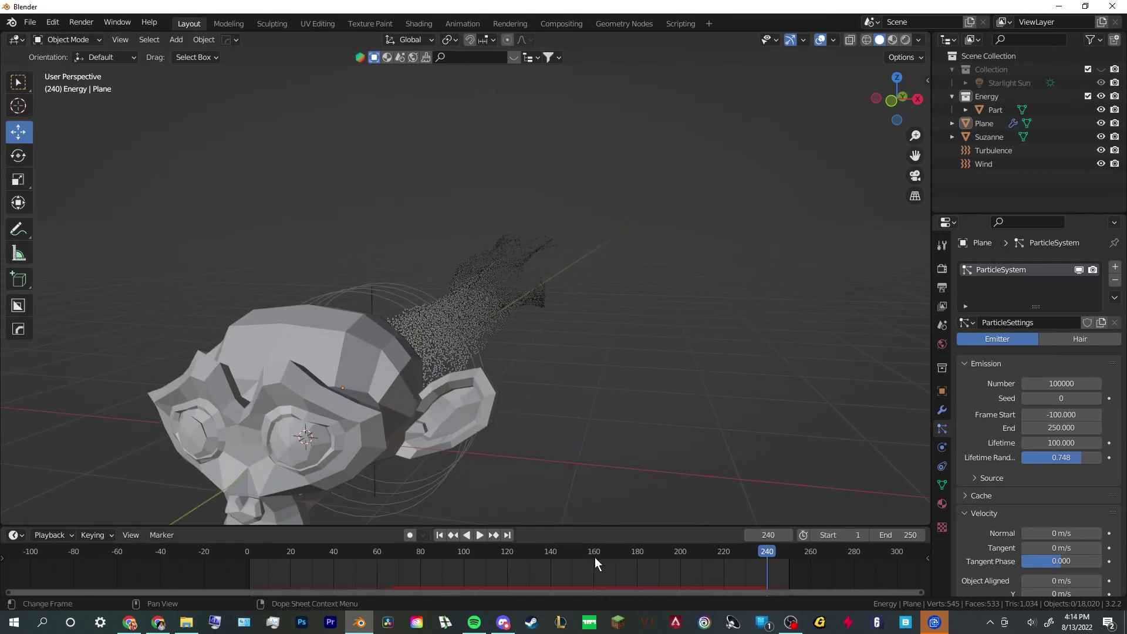
Replay the animation from frame 63 and examine the particle stream in perspective and from the opposite side
drag(602, 547, 384, 557)
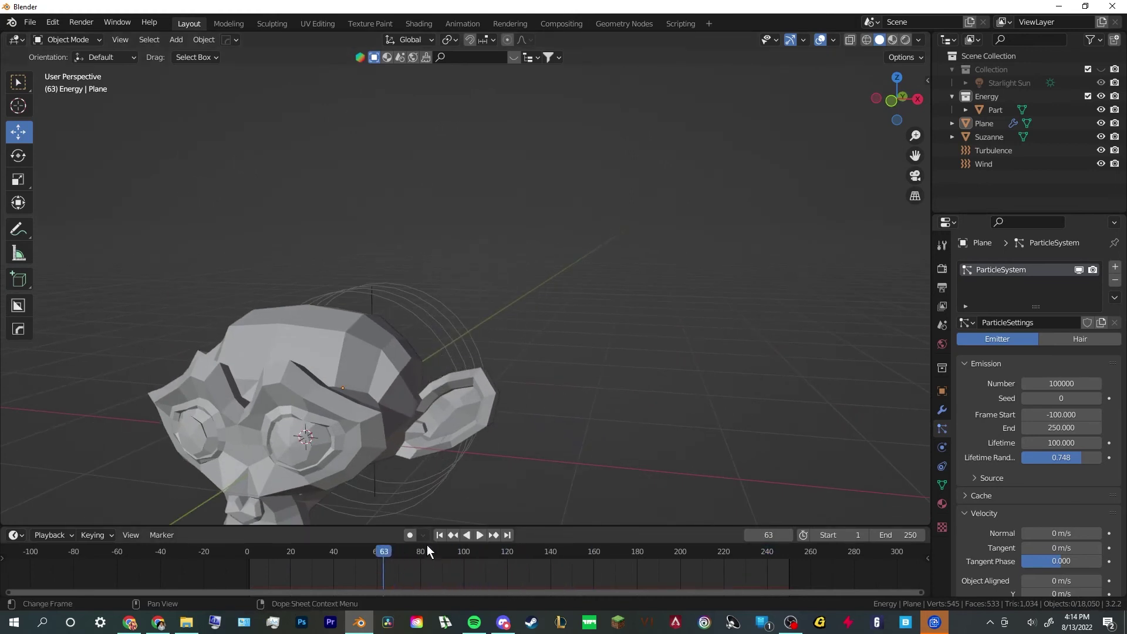
scroll(662, 431, up, 3)
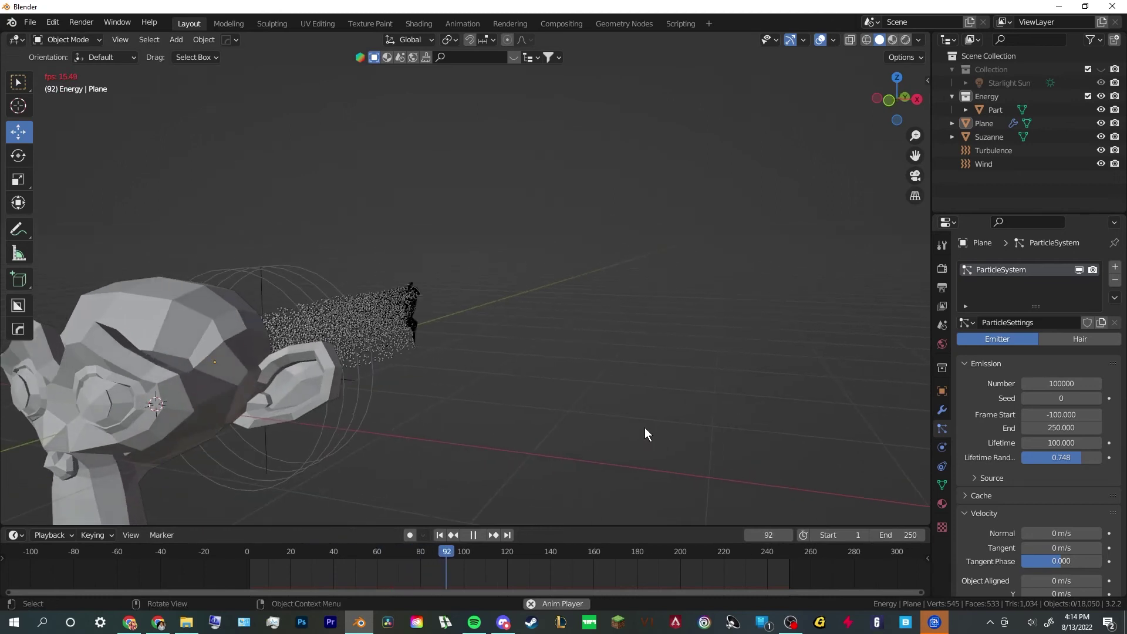
middle_drag(645, 433, 584, 284)
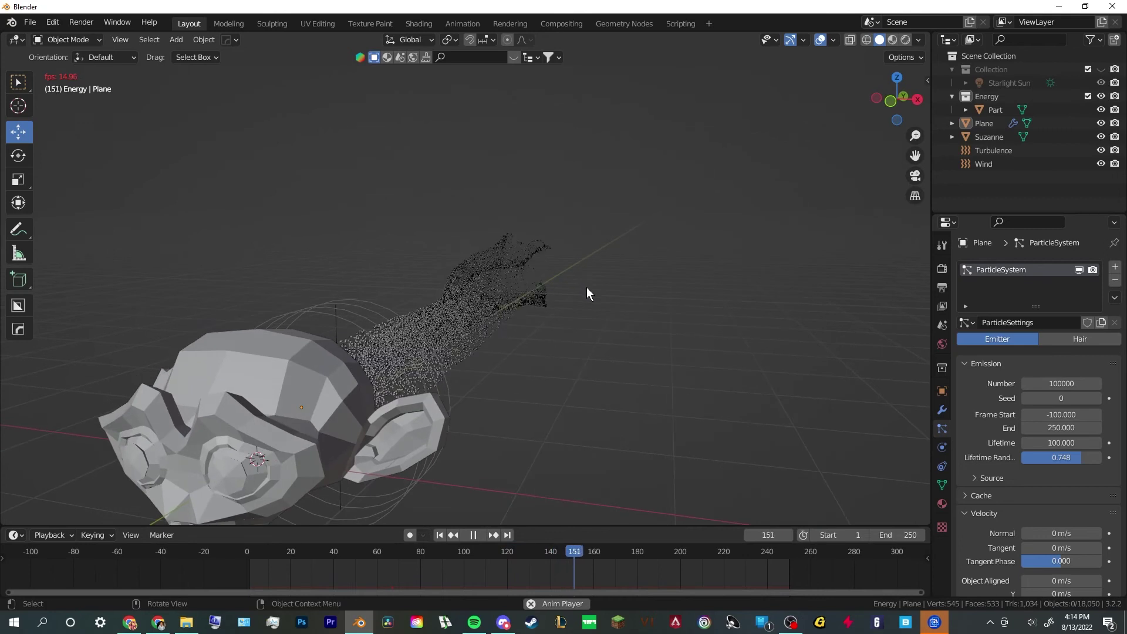
middle_drag(440, 399, 569, 372)
click(892, 103)
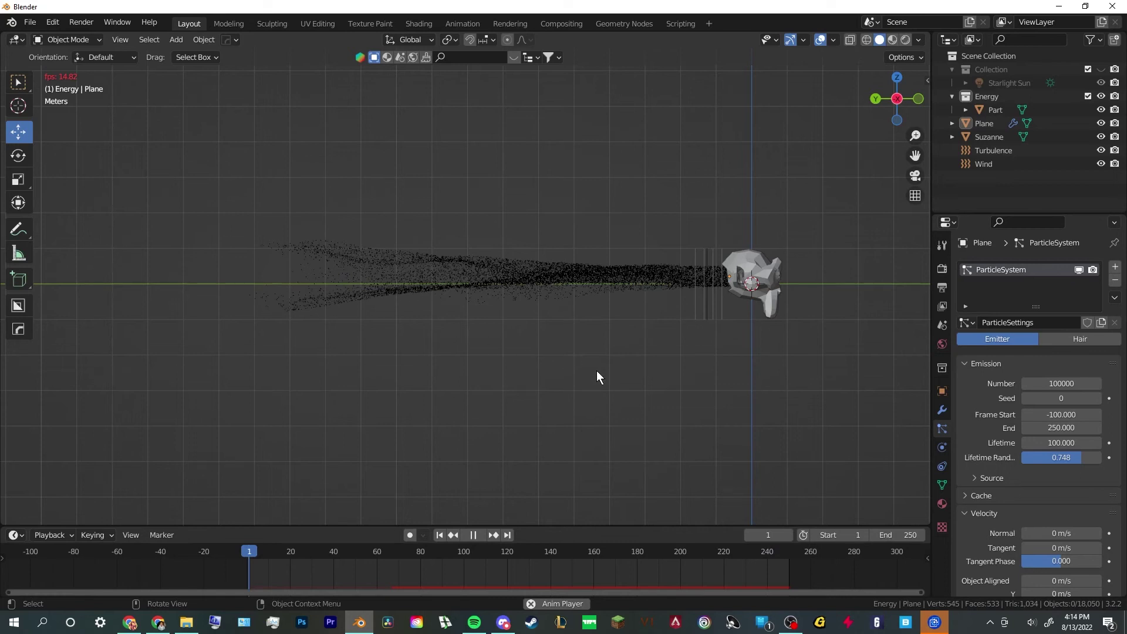
key(space)
middle_drag(596, 371, 493, 436)
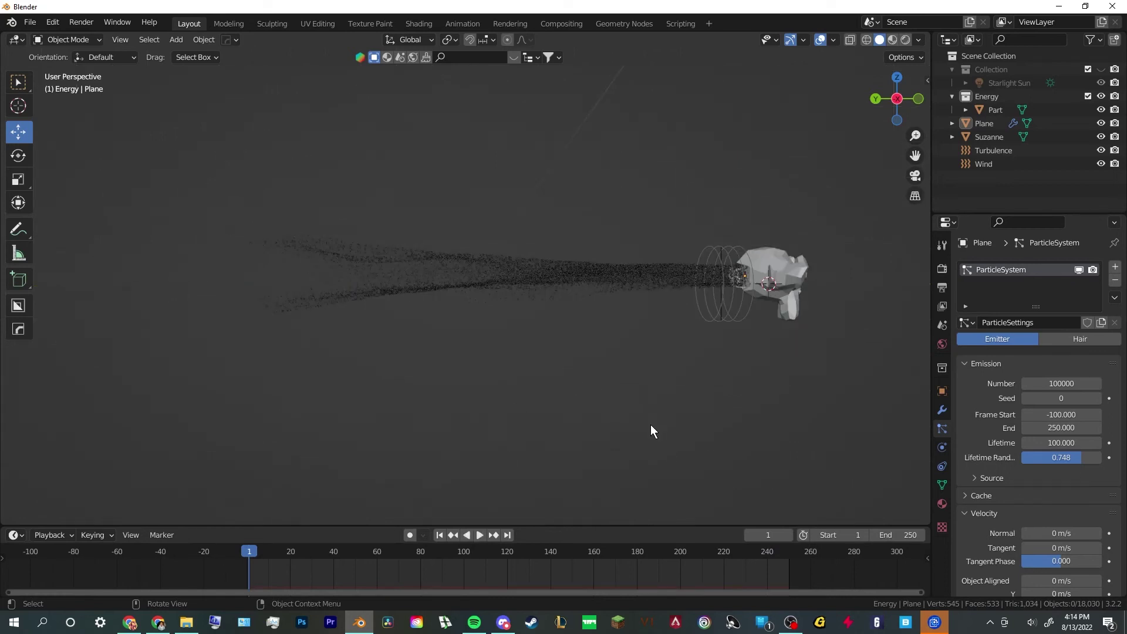
Switch the viewport to Rendered shading and inspect the red particle stream and the monkey head from several angles
middle_drag(639, 301, 650, 376)
click(905, 39)
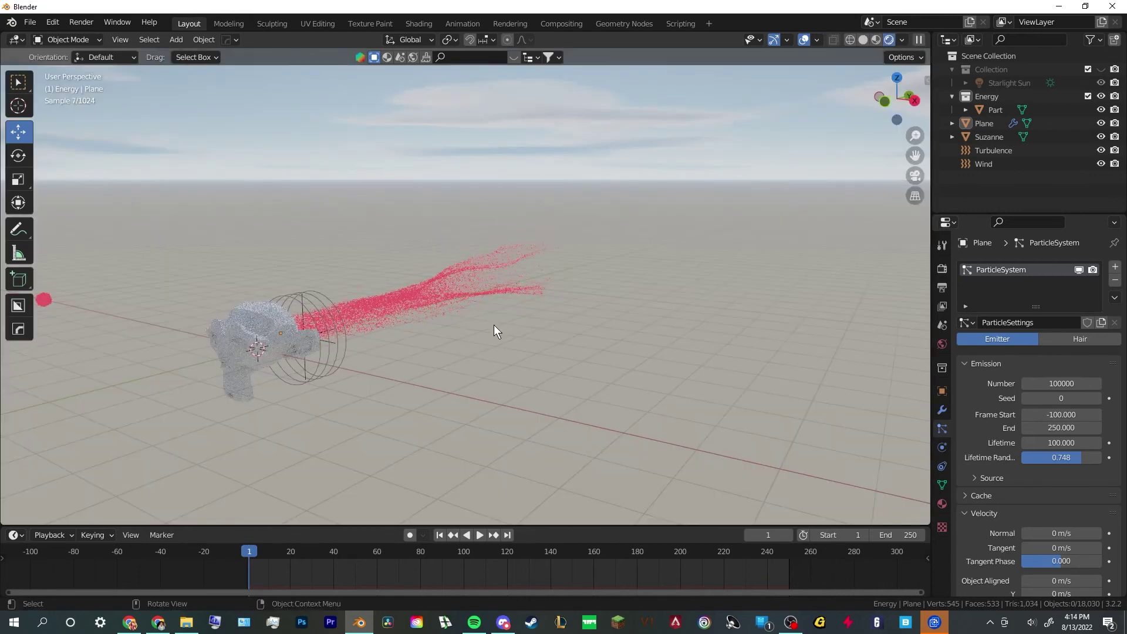
middle_drag(496, 329, 498, 354)
click(205, 302)
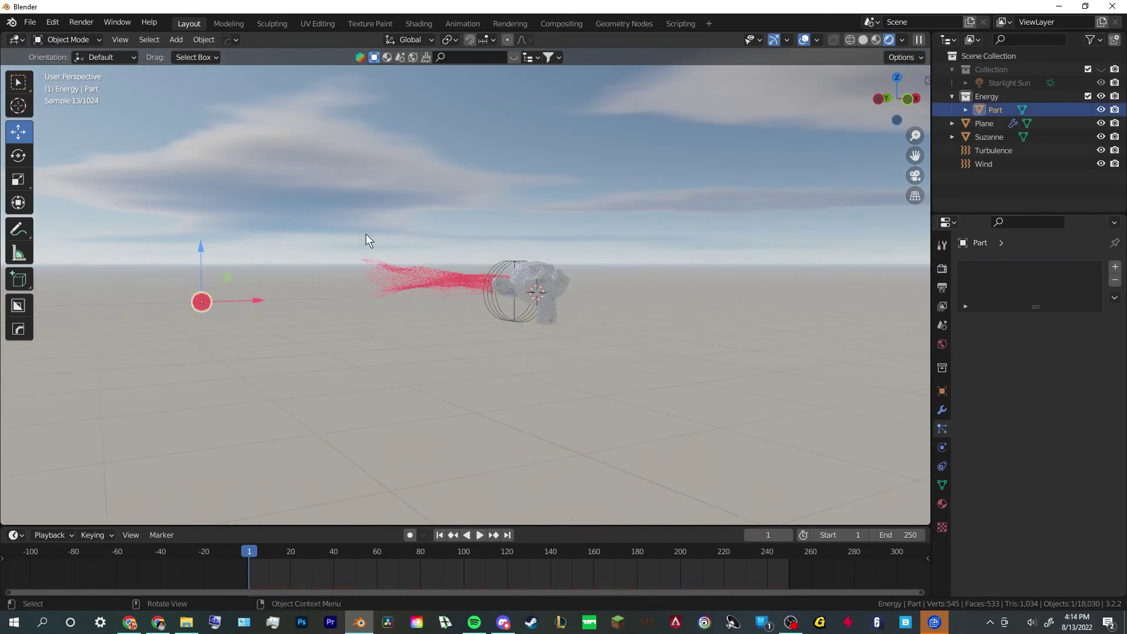
middle_drag(369, 238, 498, 334)
click(495, 280)
middle_drag(495, 280, 531, 371)
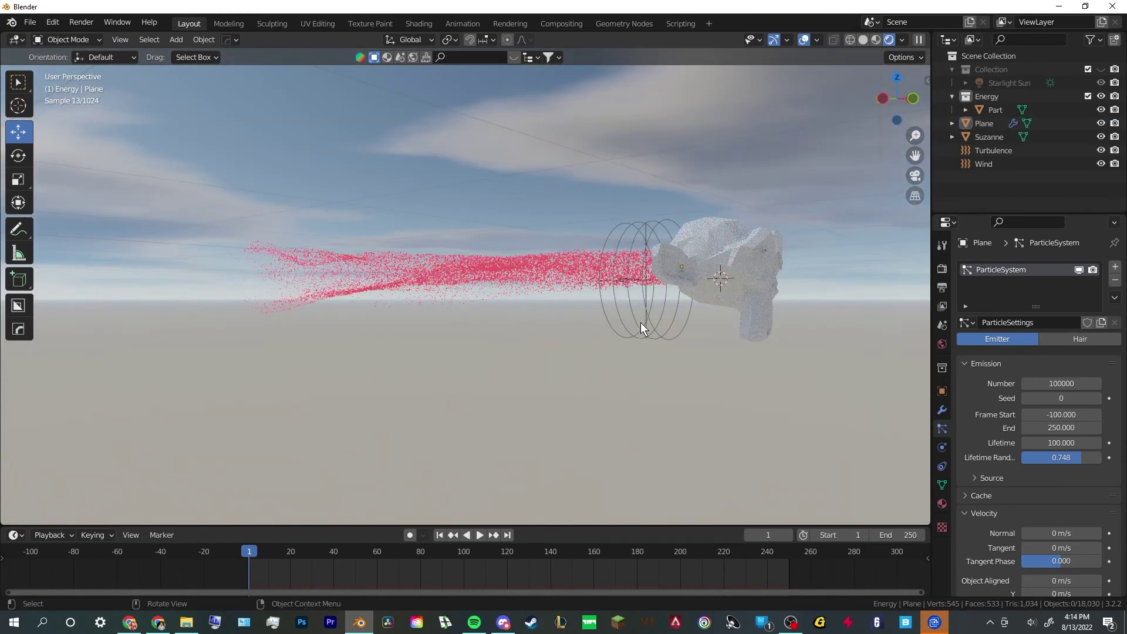
middle_drag(639, 322, 608, 311)
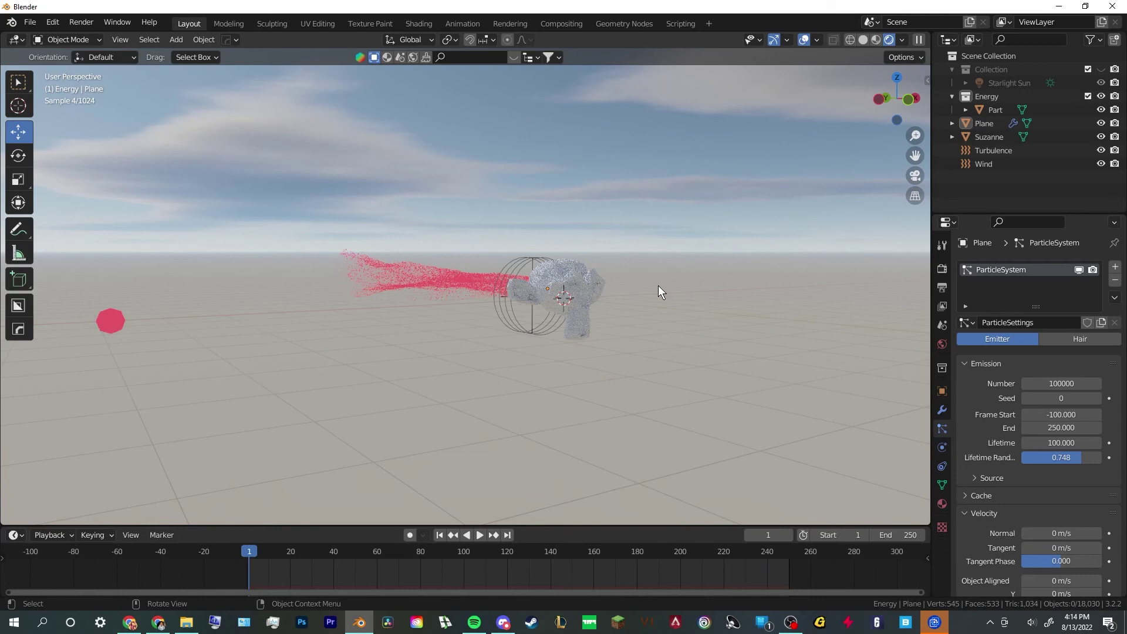
Add a Pro Lens camera matching the current view of the monkey head and try walk navigation from it
key(ctrl+alt+KP_0)
scroll(576, 340, up, 2)
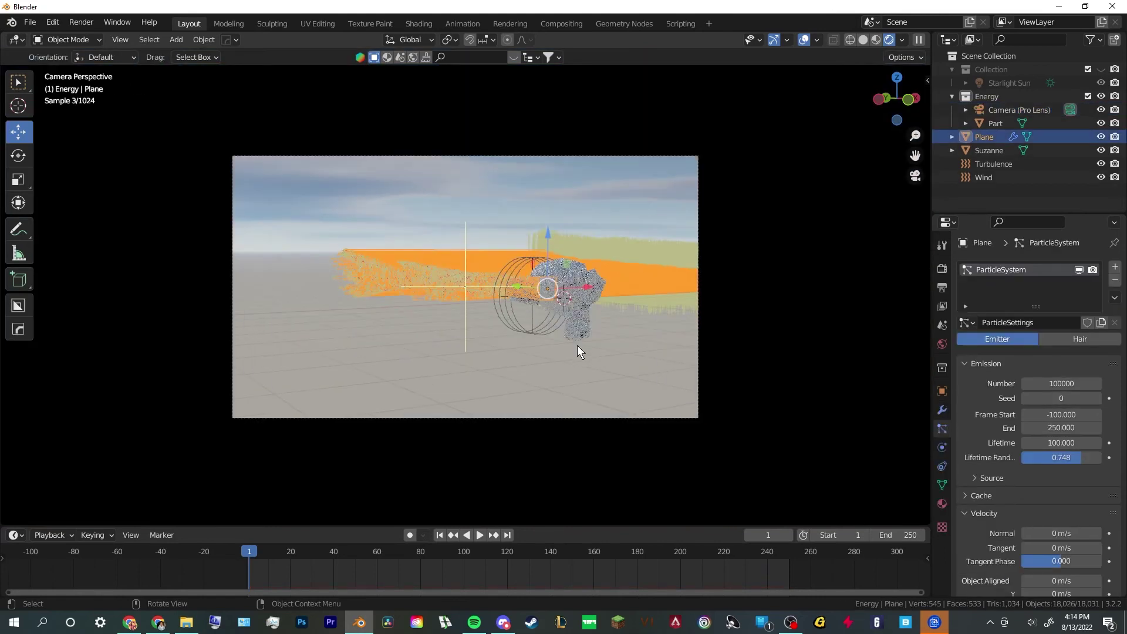
click(638, 360)
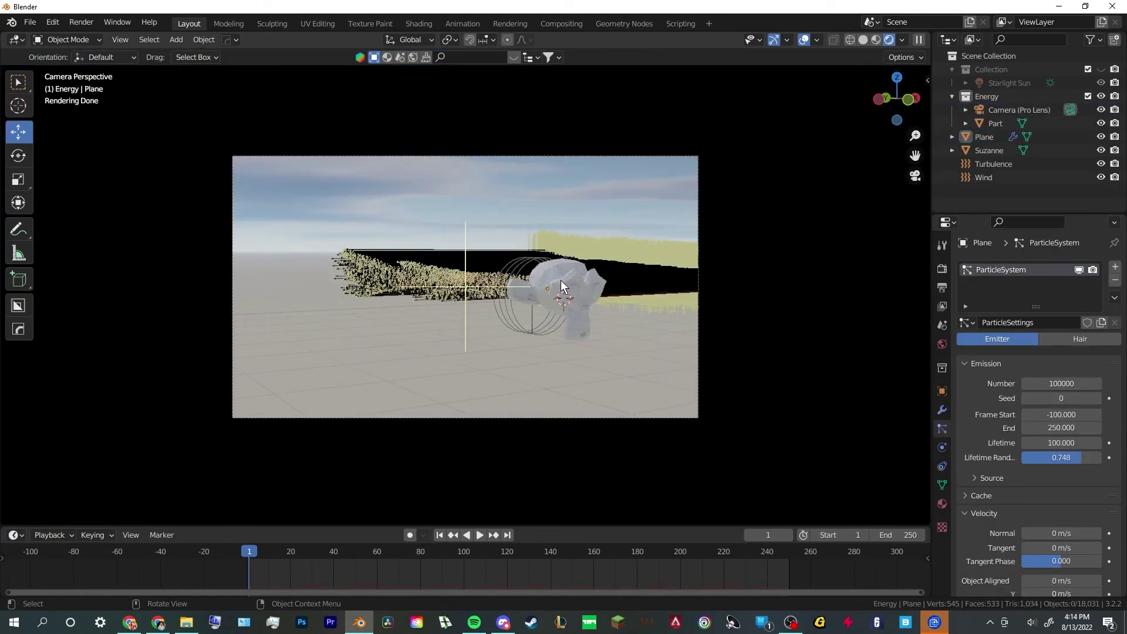
key(shift+grave)
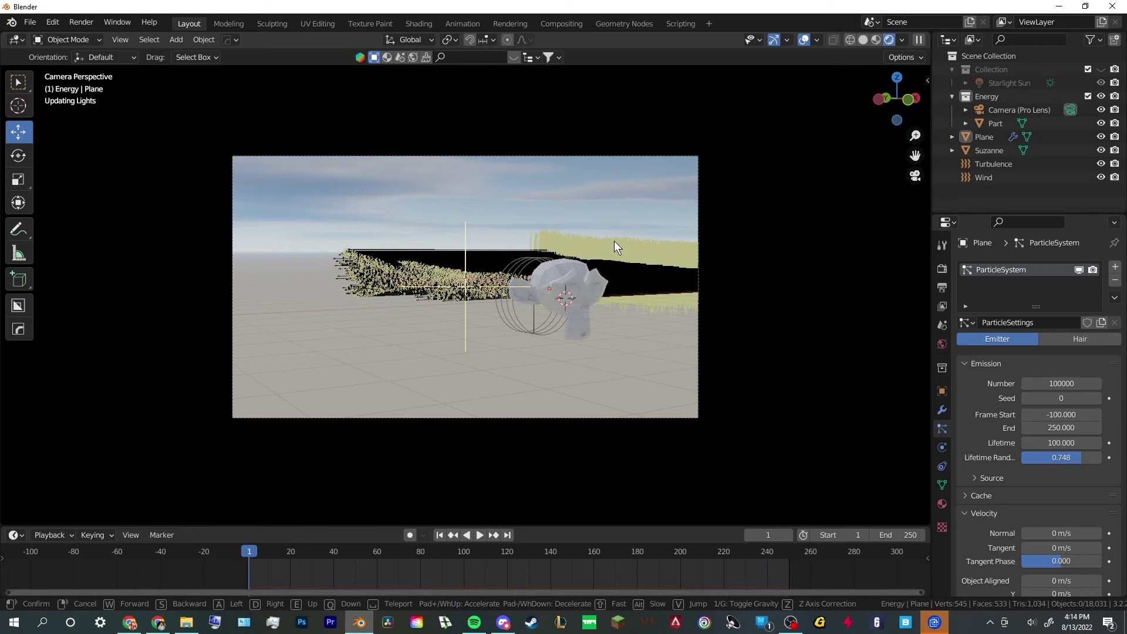
click(608, 258)
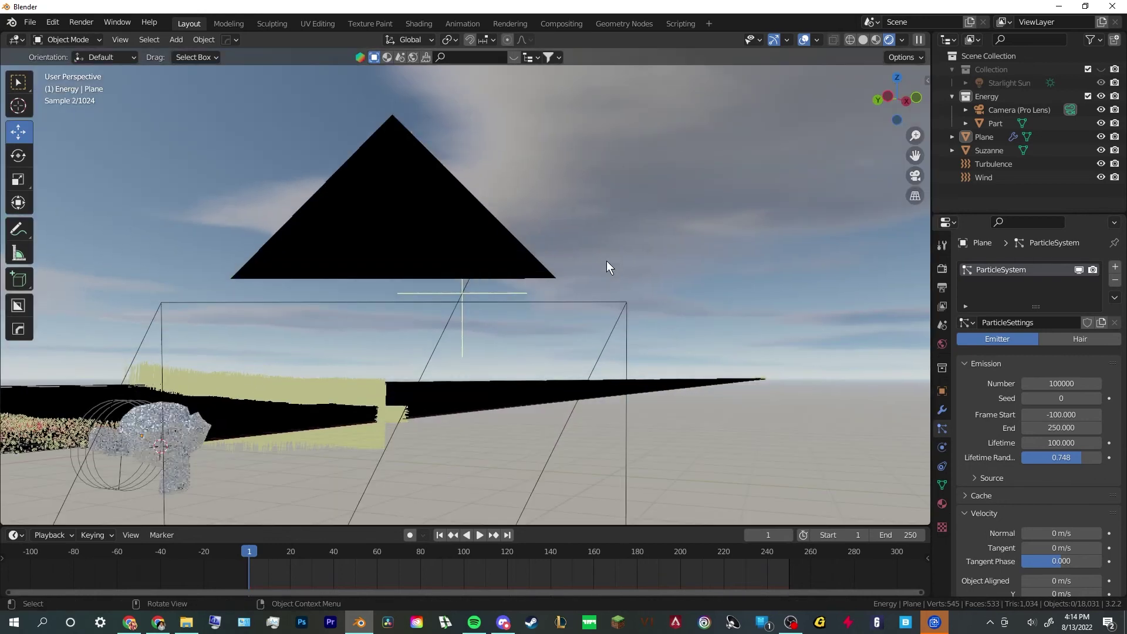
Return the viewport to Solid shading and move Camera (Pro Lens) out of the Energy collection into the Scene Collection
click(862, 40)
mouse_move(469, 348)
middle_down()
mouse_move(459, 378)
mouse_move(594, 344)
middle_up()
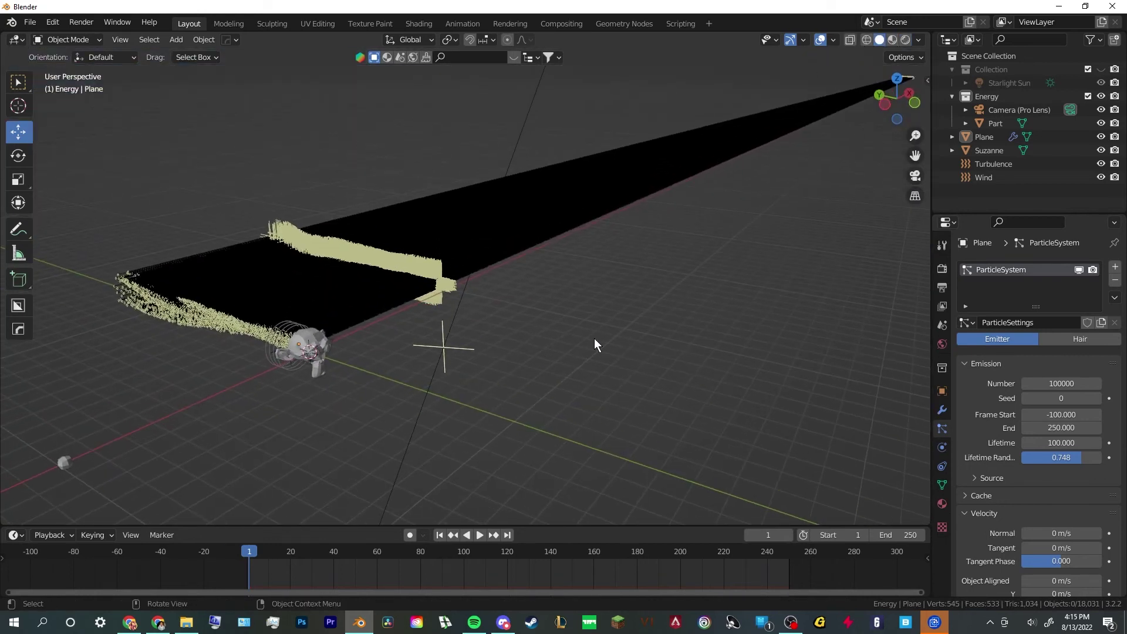
click(427, 281)
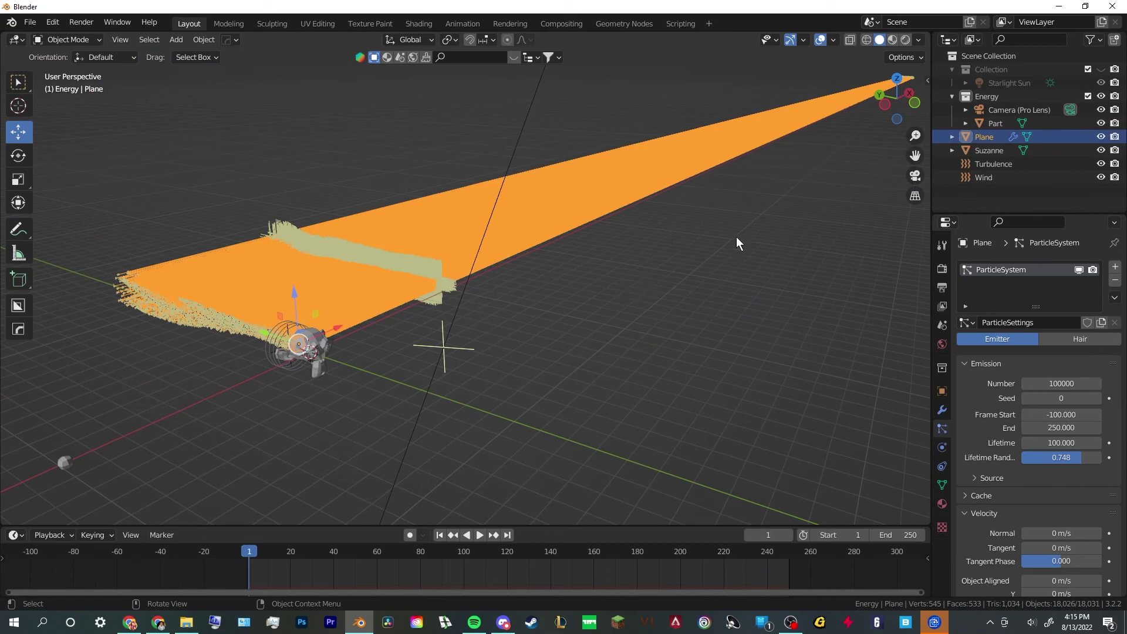
click(1001, 110)
drag(995, 110, 1014, 55)
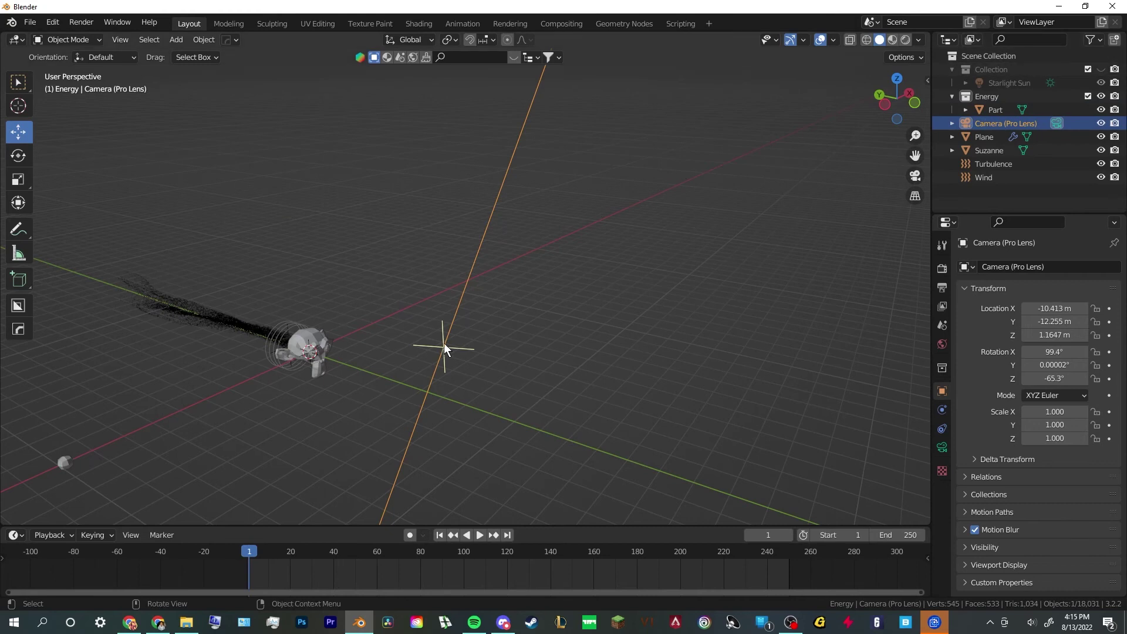
Rename the Pro Lens camera as A Cam
middle_drag(444, 343, 474, 346)
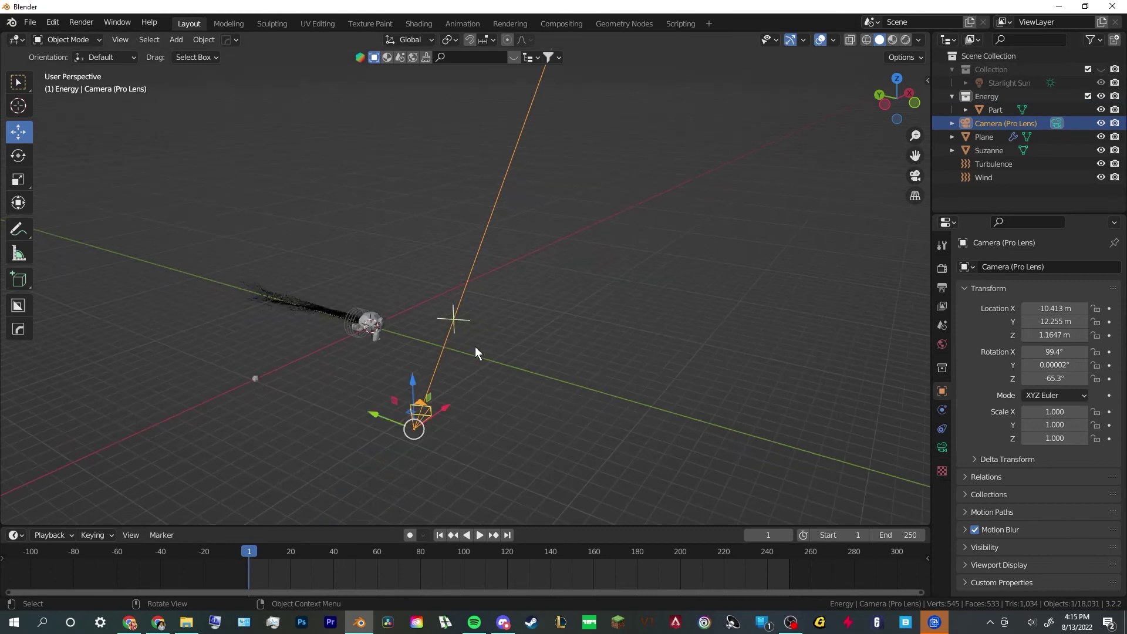
double_click(996, 123)
text(A Cam)
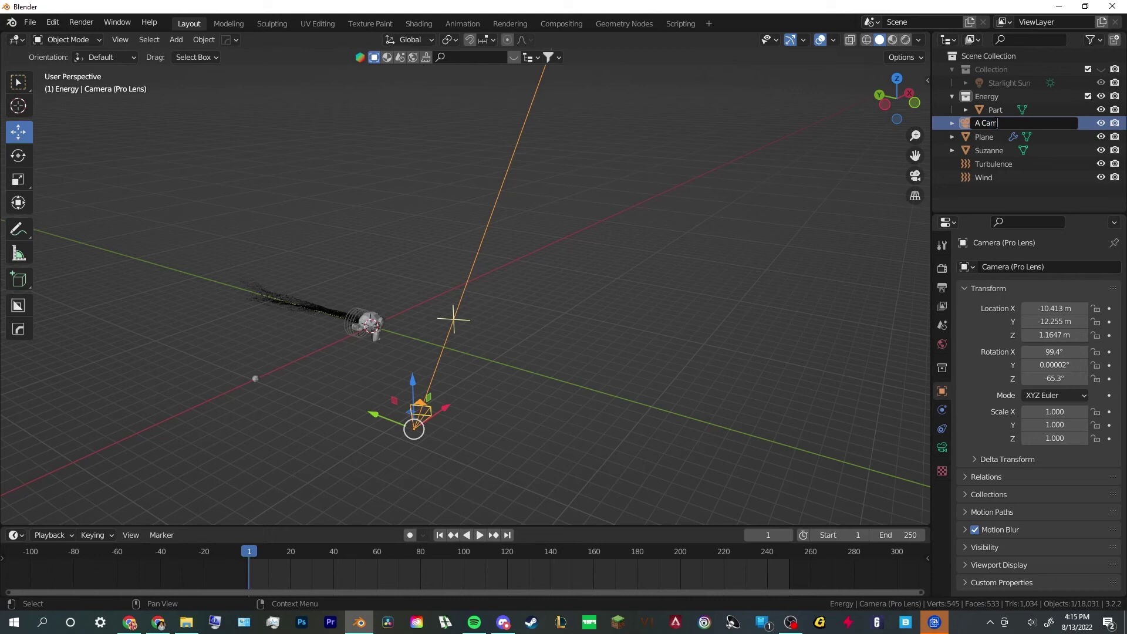
key(Return)
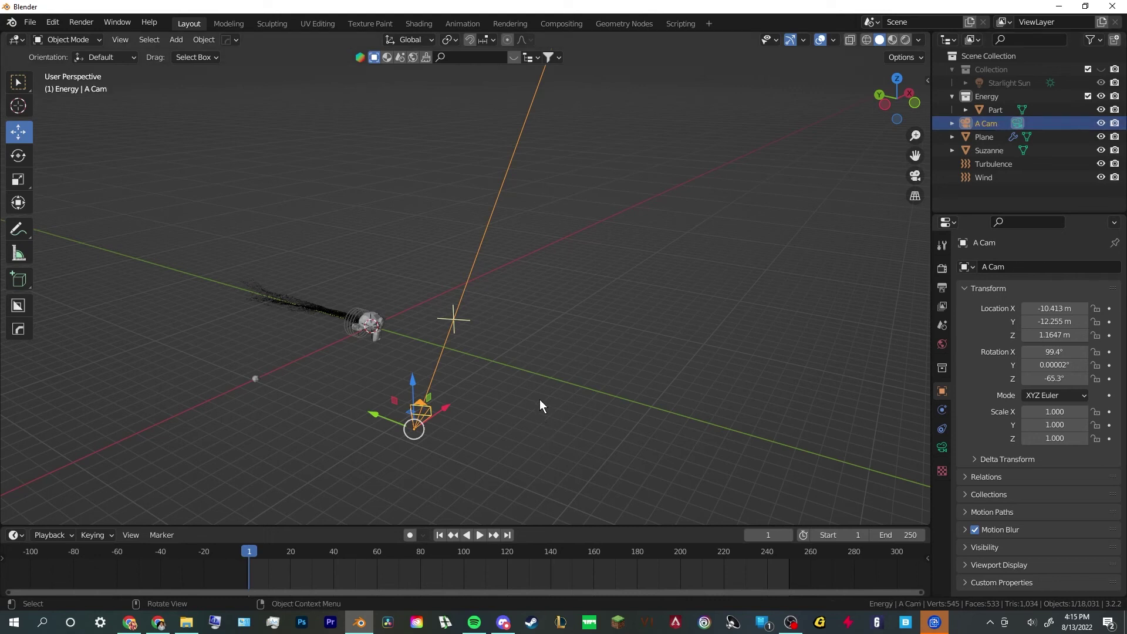
middle_drag(540, 399, 536, 388)
key(KP_0)
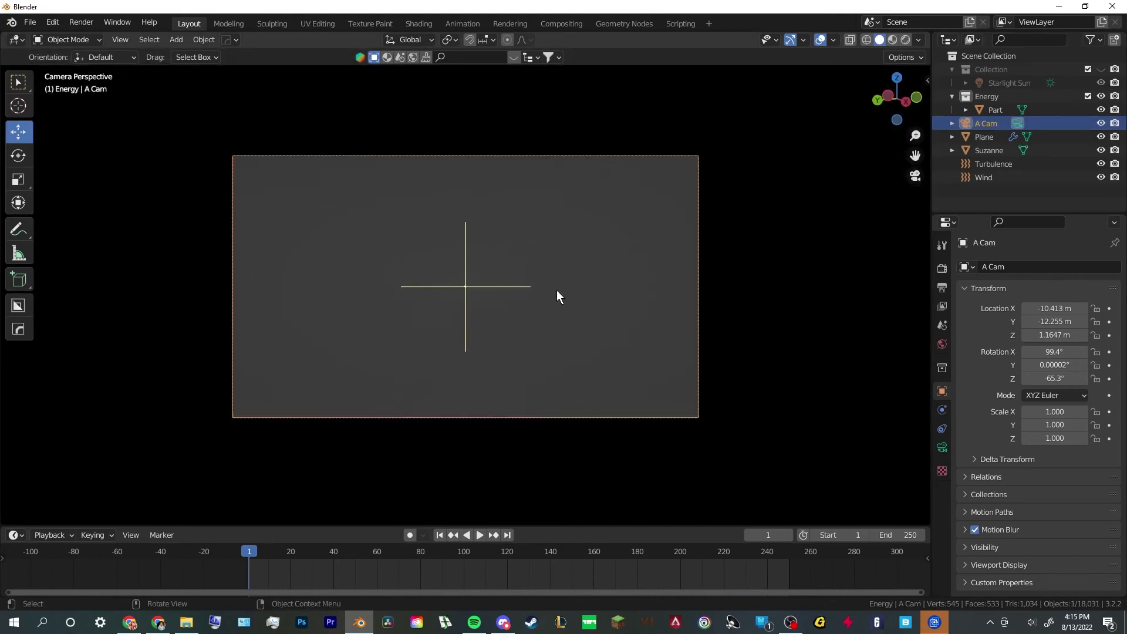
key(shift+grave)
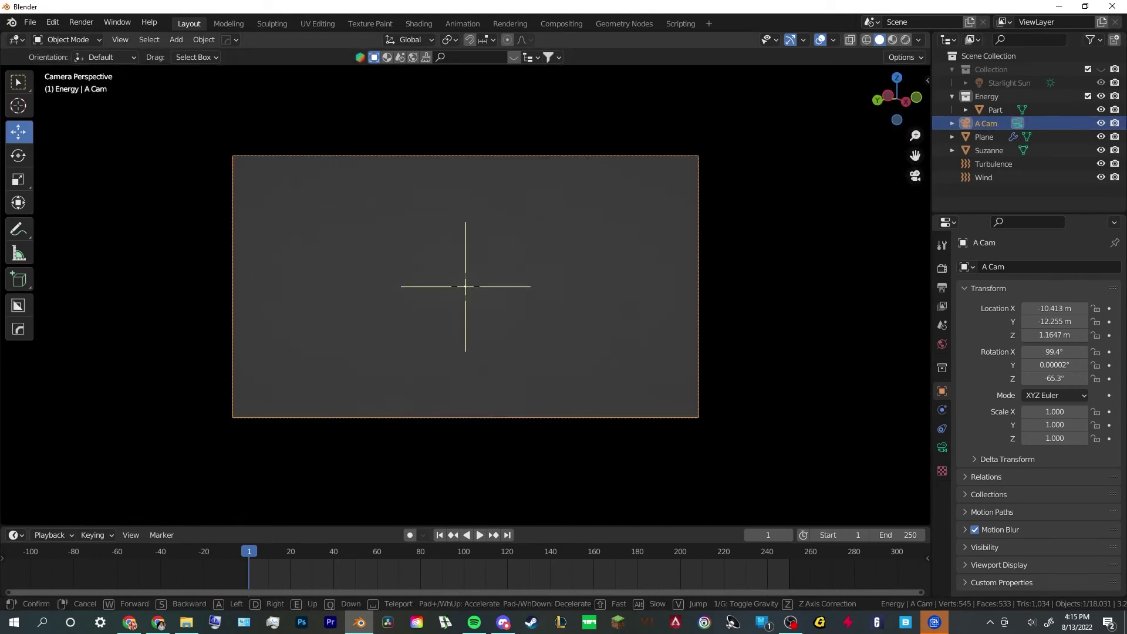
key(Escape)
key(KP_0)
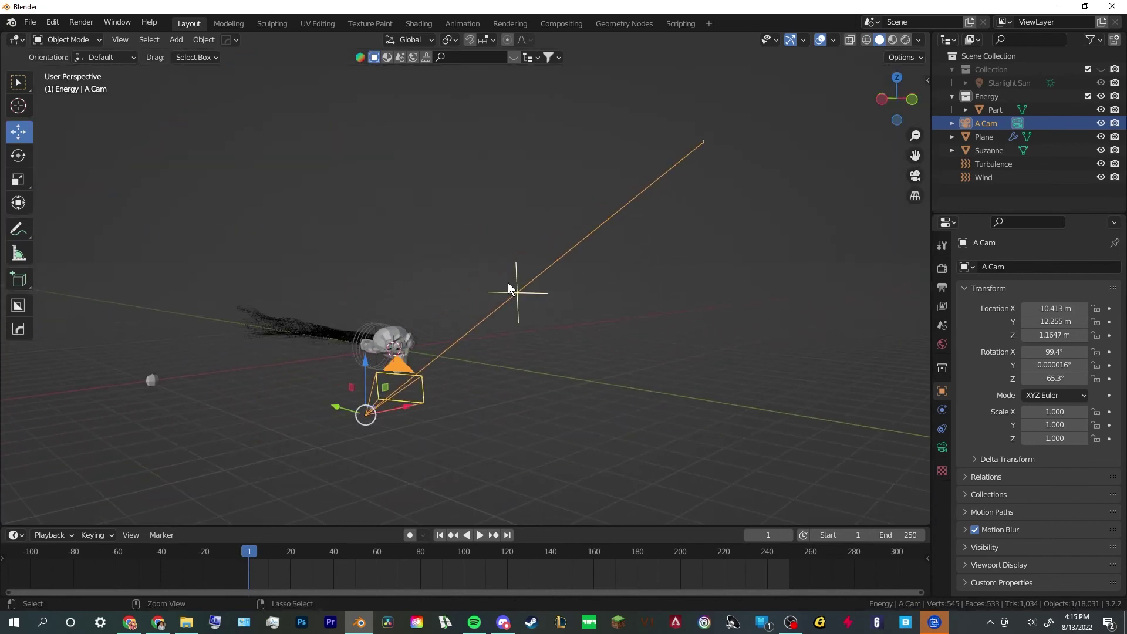
Reposition A Cam with walk navigation to a view from behind the monkey head, with the particle stream spreading toward the camera
key(KP_0)
key(shift+grave)
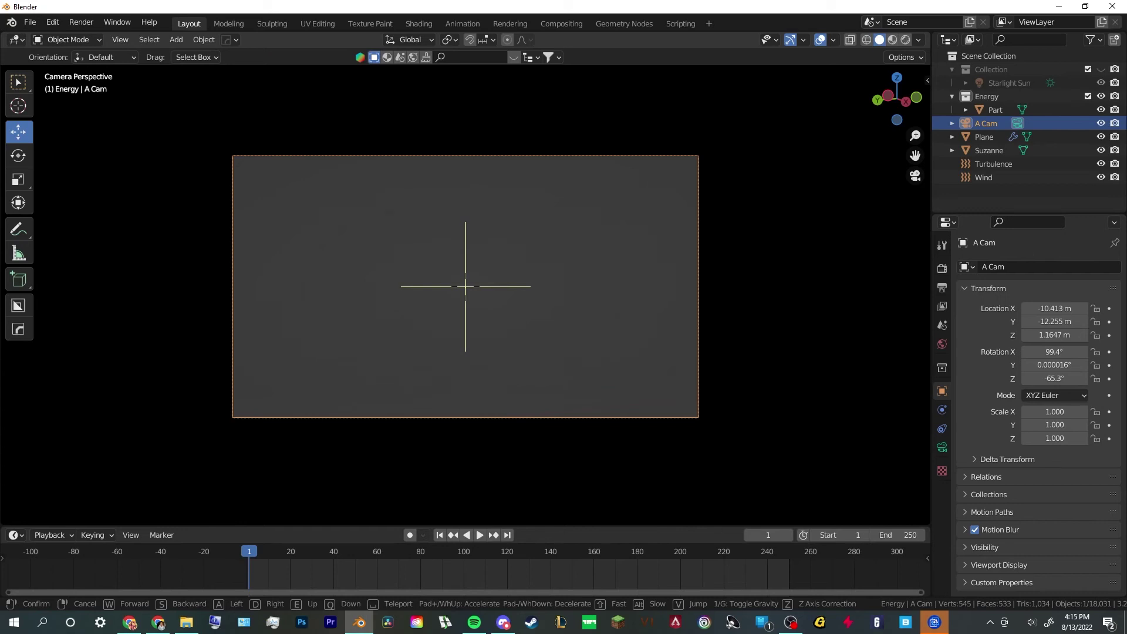
scroll(465, 287, down, 4)
scroll(465, 287, up, 3)
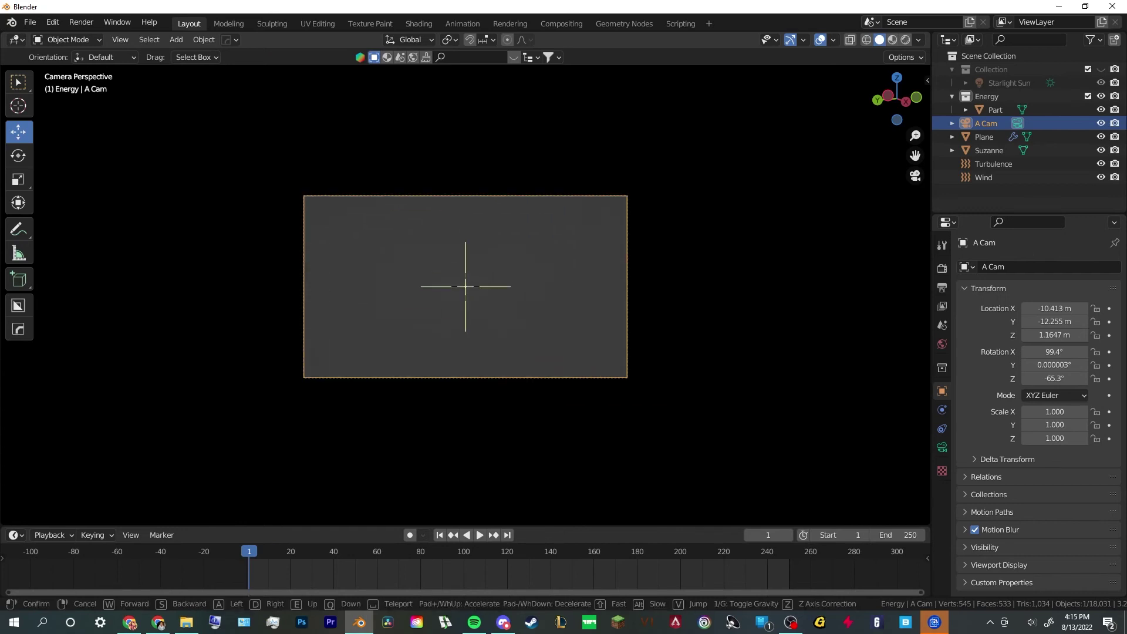
key(d)
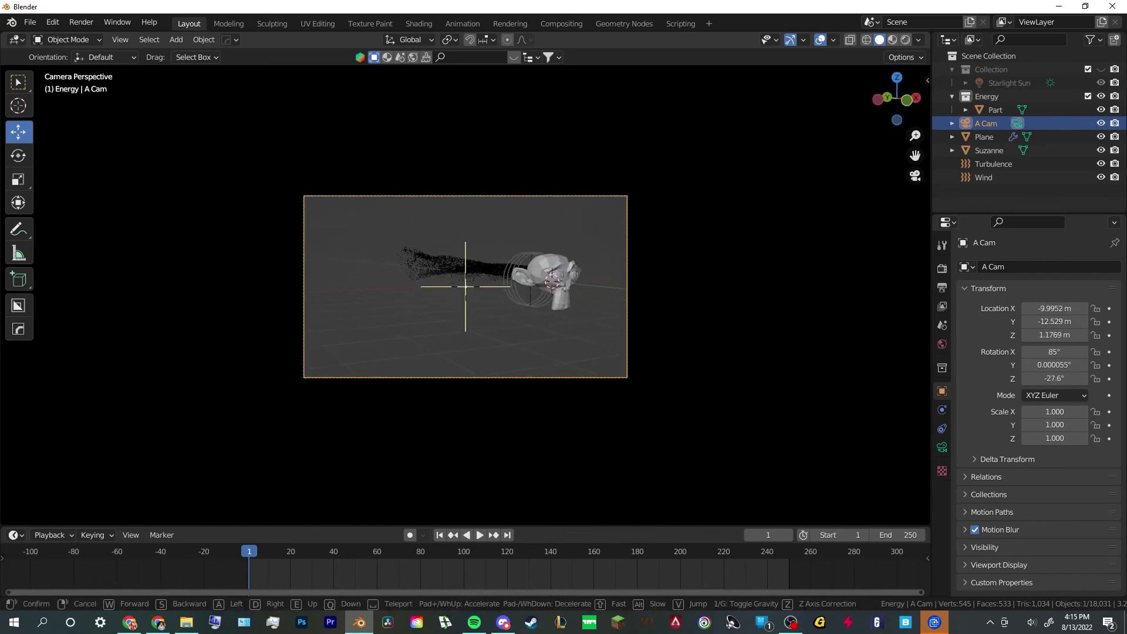
key(w)
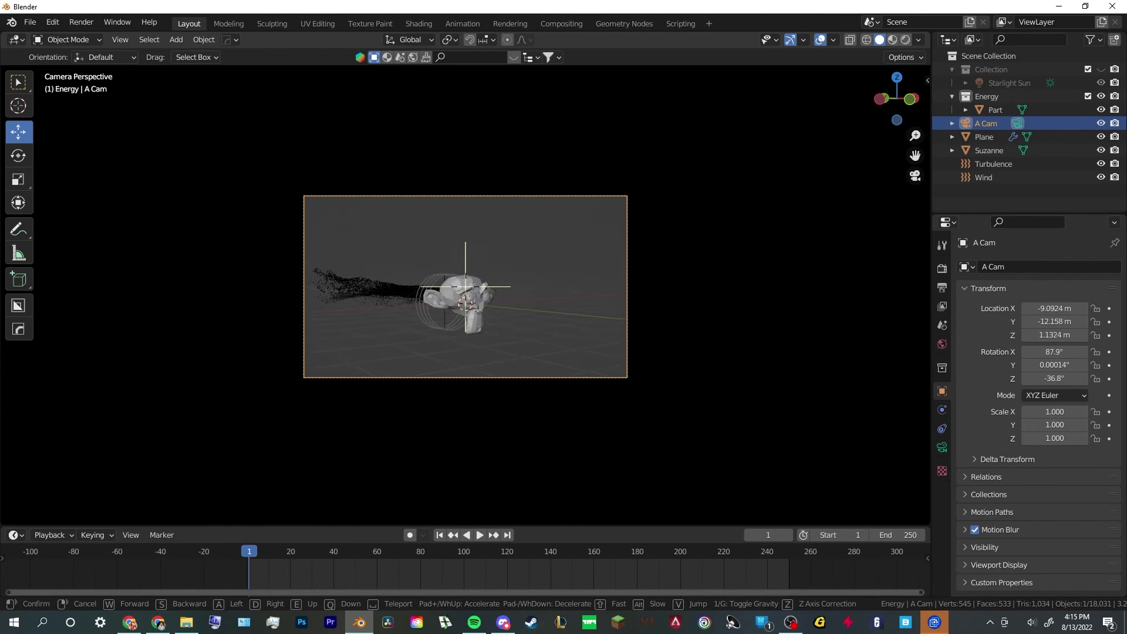
key(w)
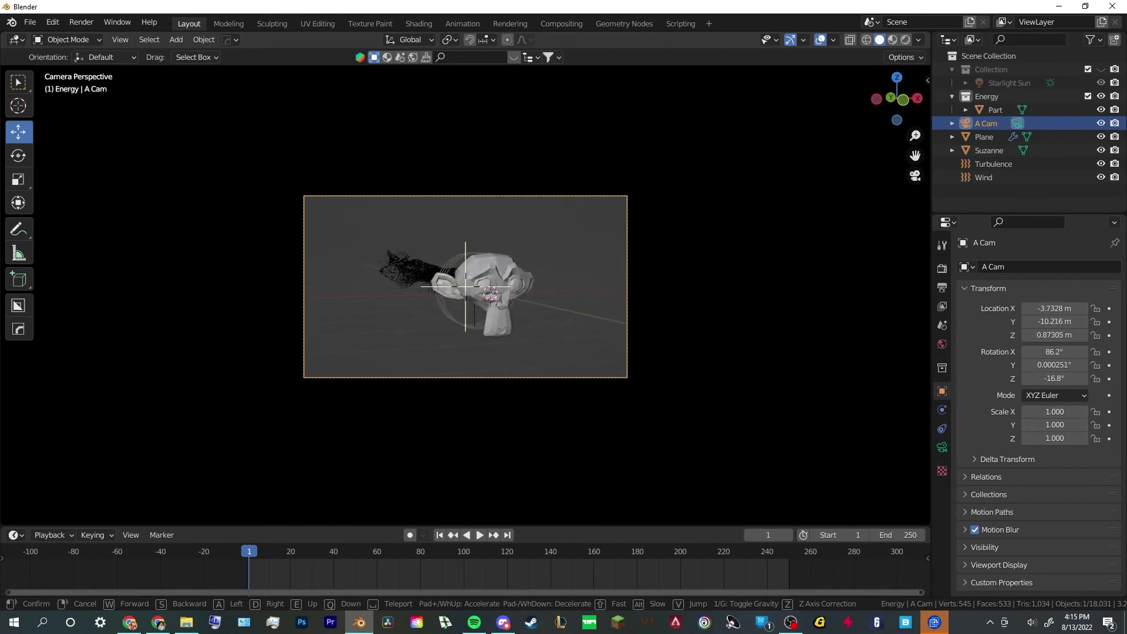
key(w)
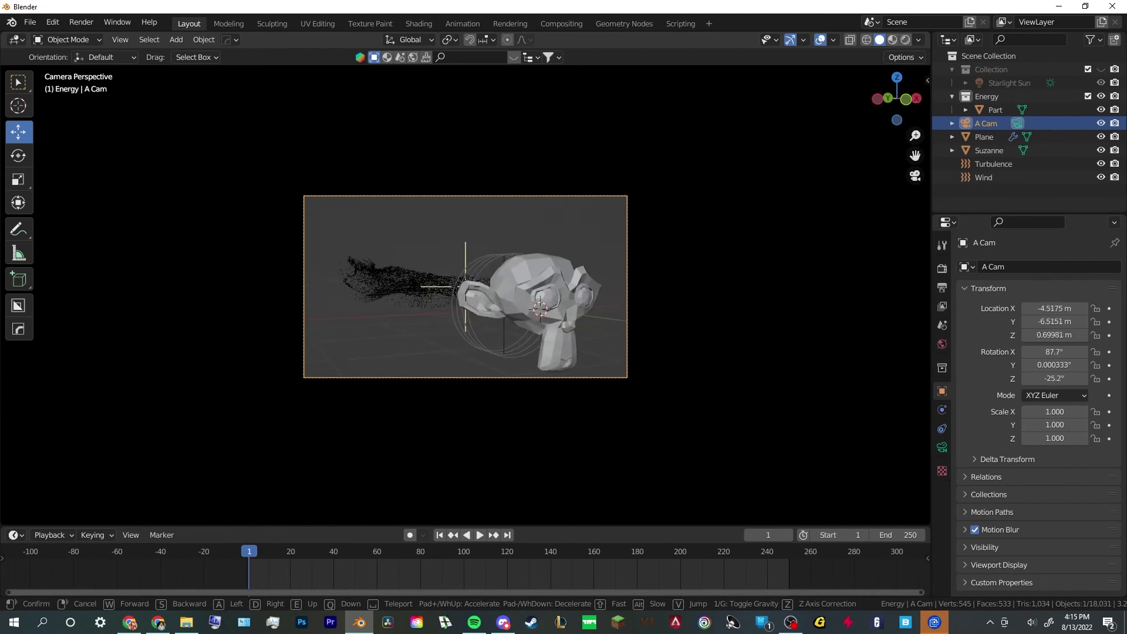
key(q)
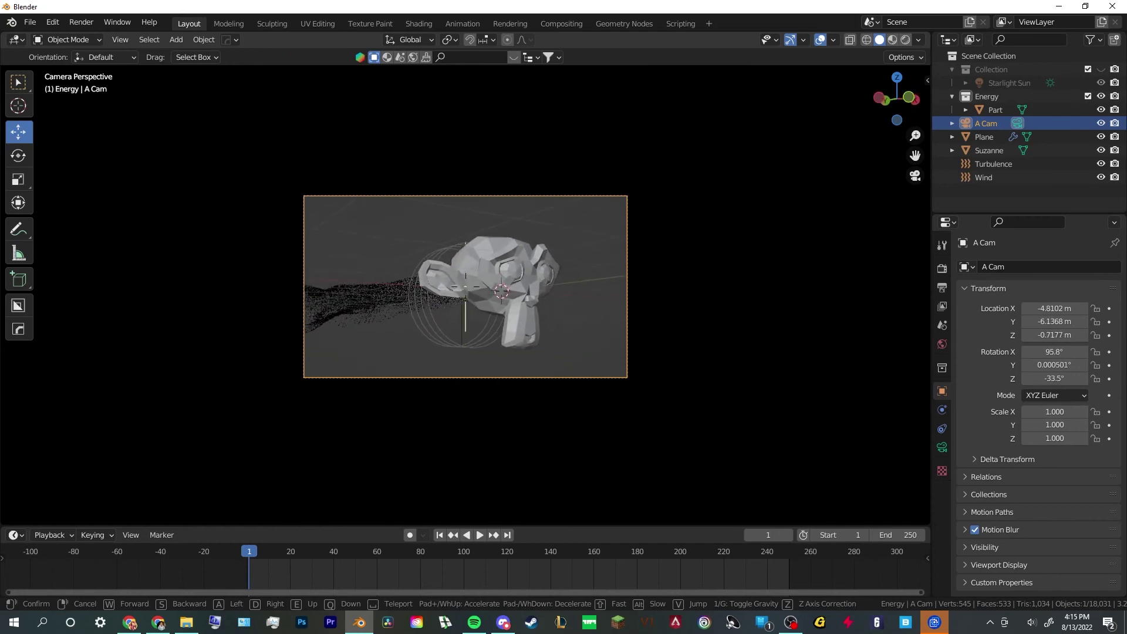
key(a)
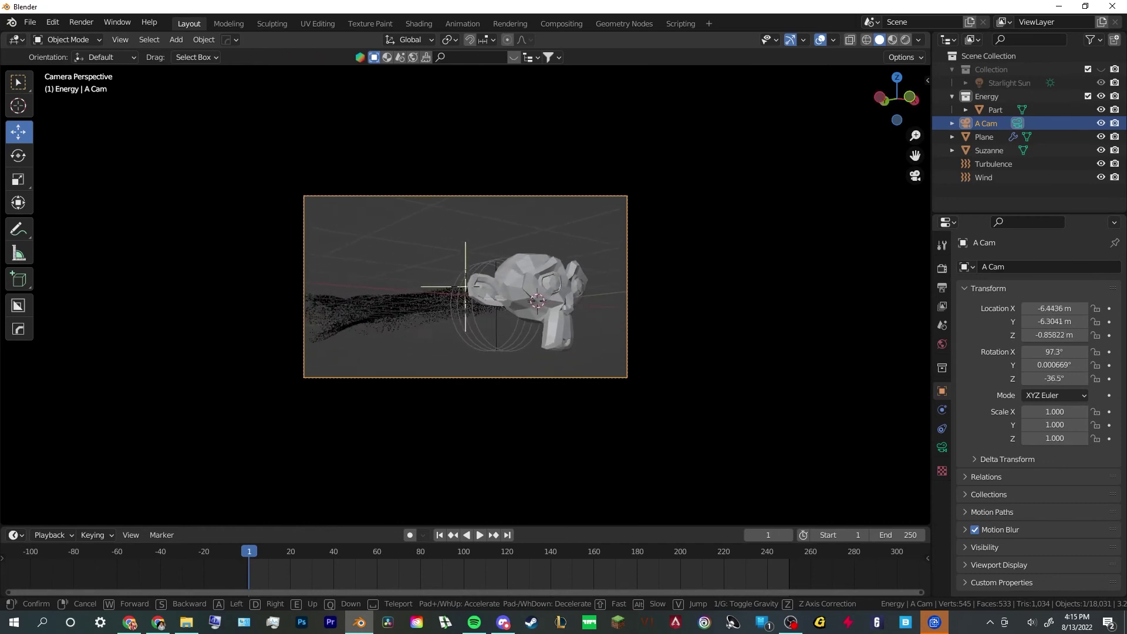
key(a)
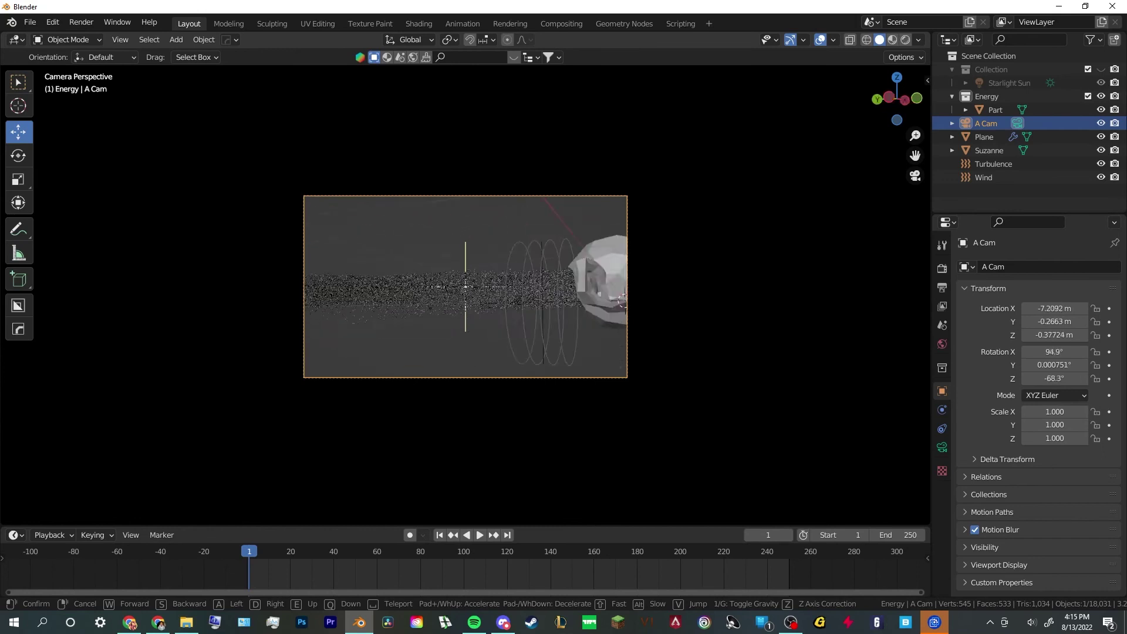
key(a)
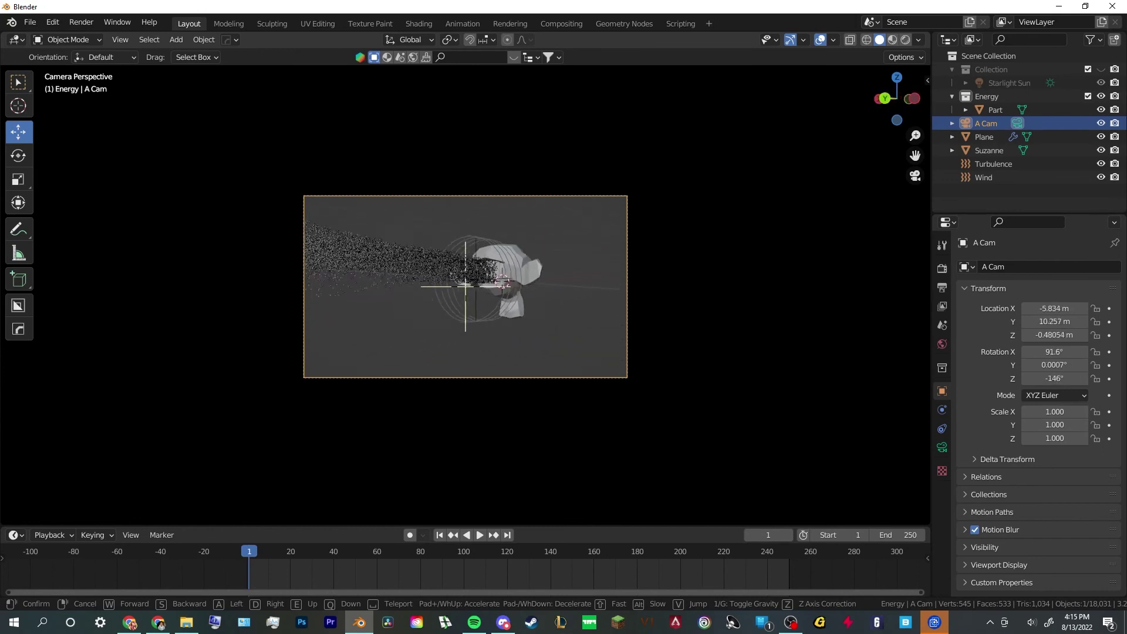
key(w)
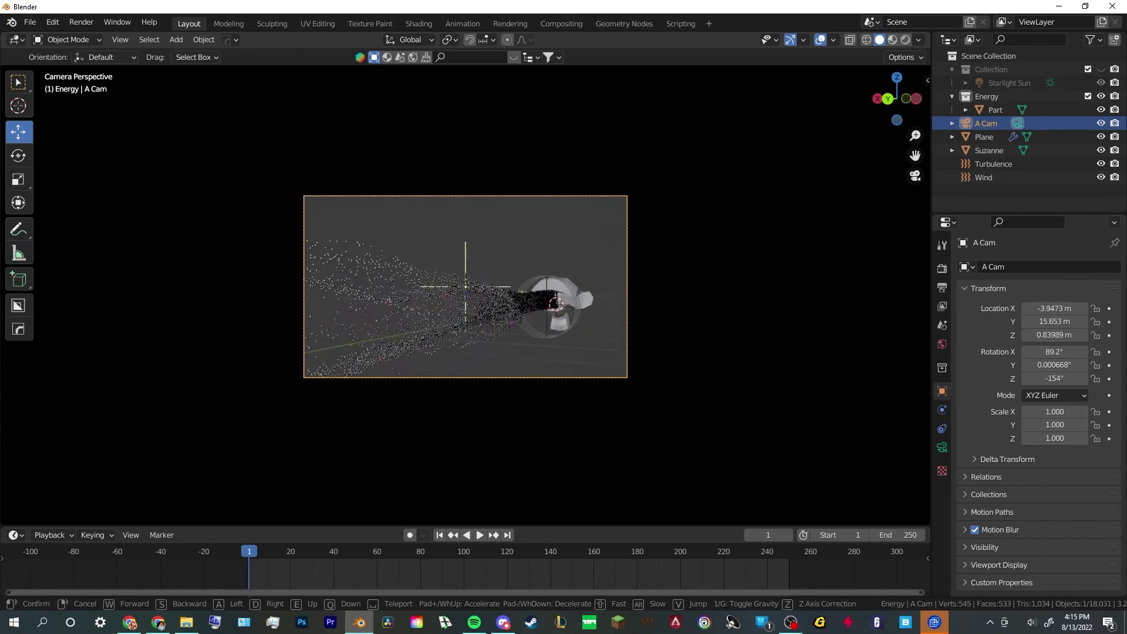
key(w)
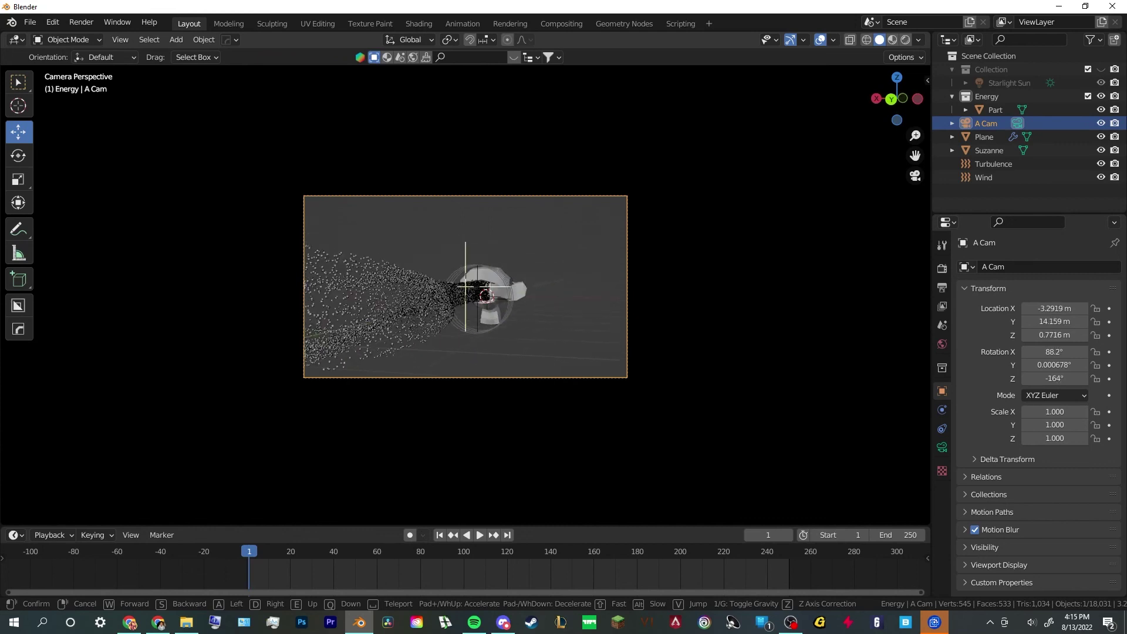
click(466, 283)
click(614, 248)
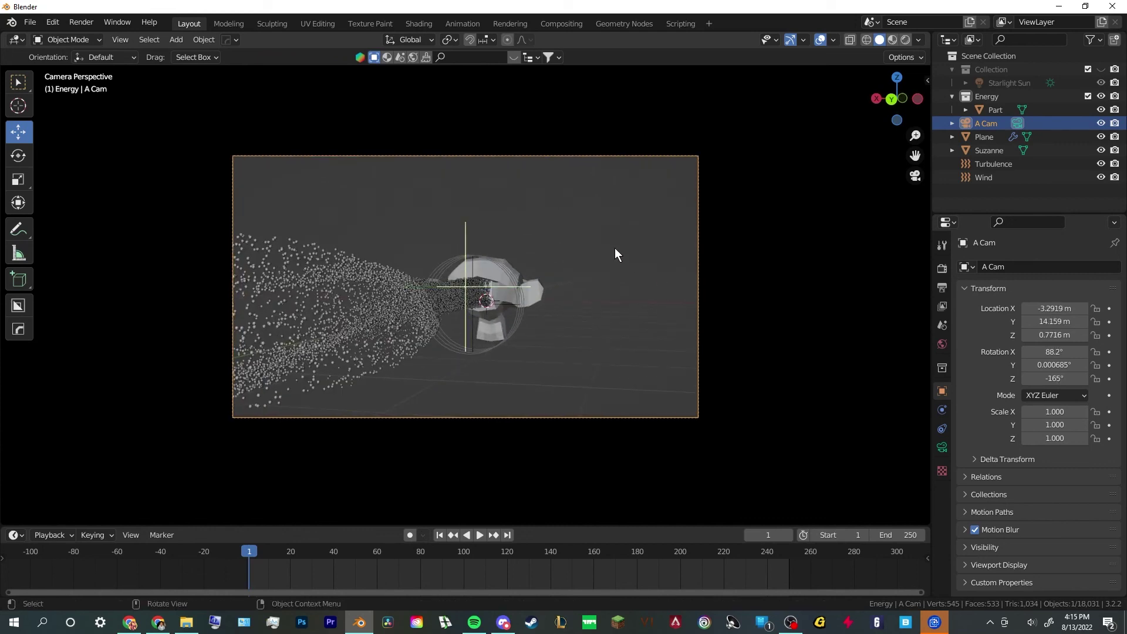
Remove the Pro Lens and vignette elements from A Cam
click(942, 447)
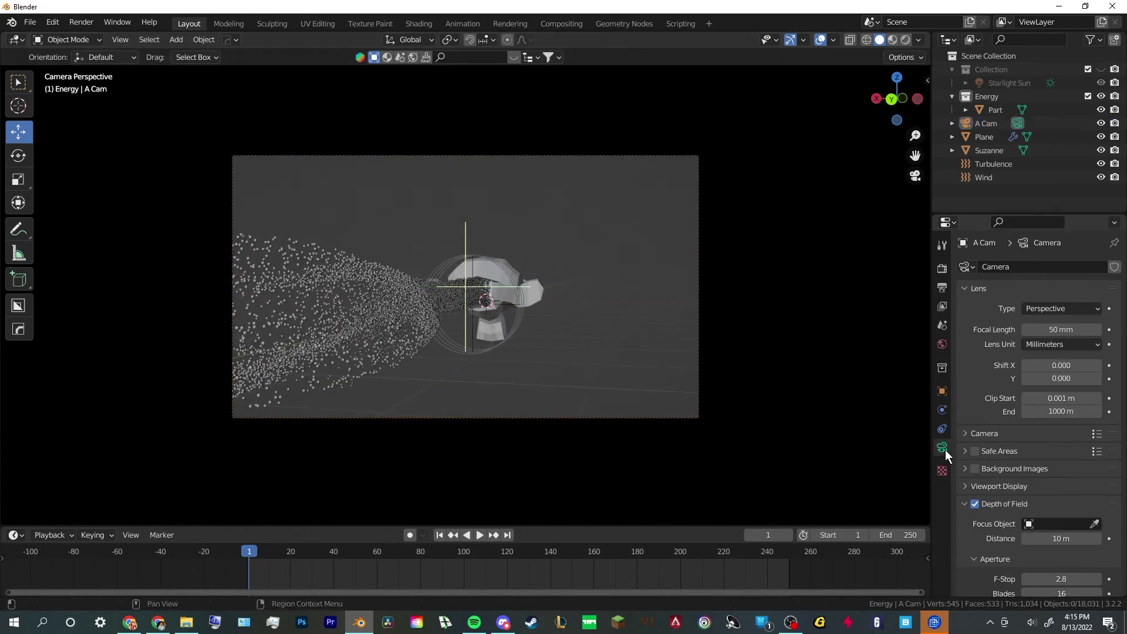
scroll(1033, 529, down, 6)
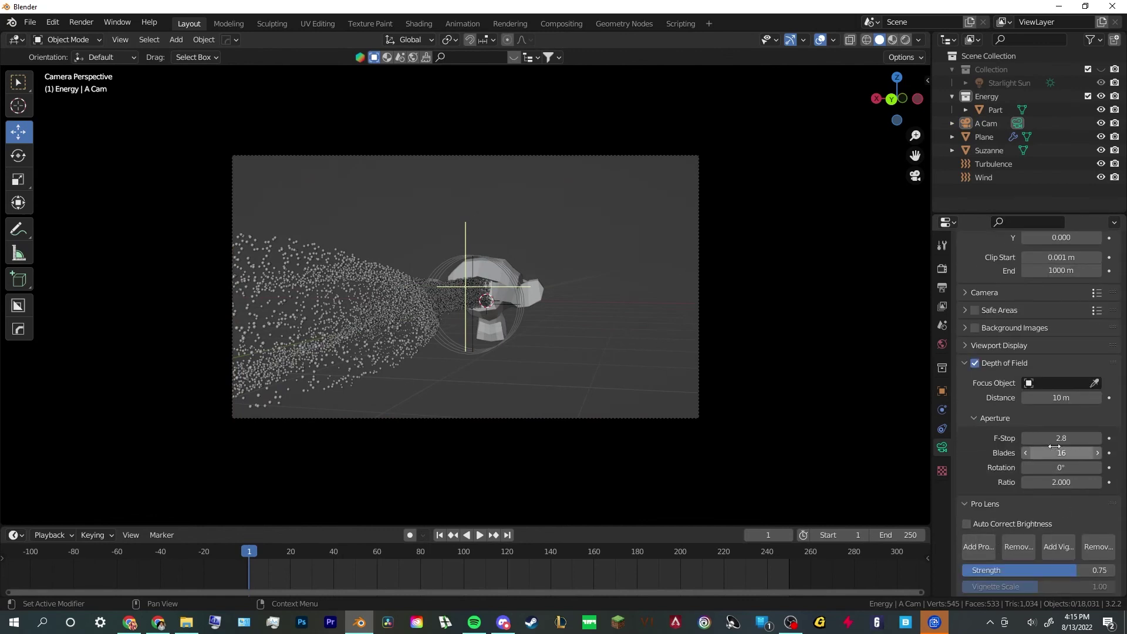
scroll(992, 490, down, 3)
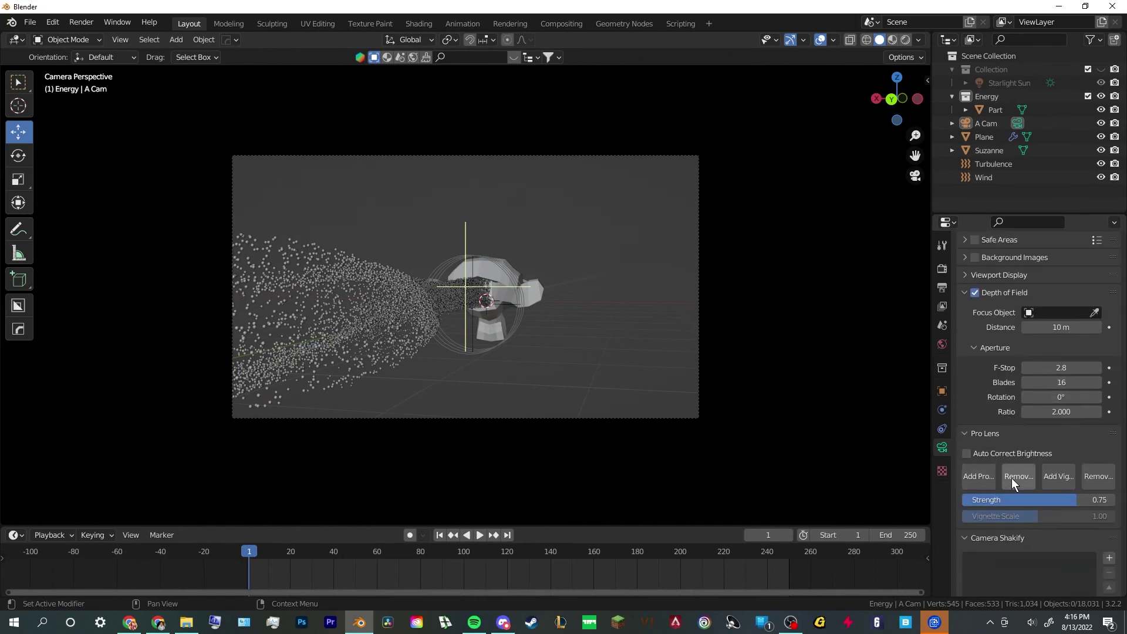
click(1020, 476)
click(1091, 475)
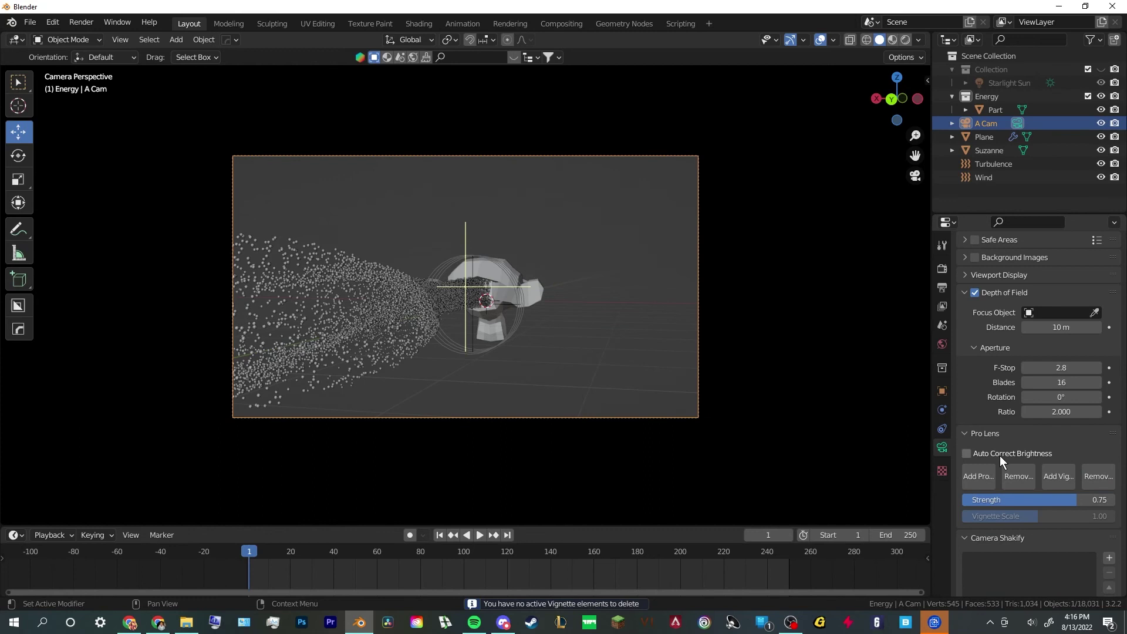
Set A Cam's depth of field to a focus distance of 9.6 m and an F-Stop of 2.0
mouse_move(1067, 328)
mouse_down()
mouse_move(1027, 327)
mouse_move(1074, 328)
mouse_up()
click(1048, 368)
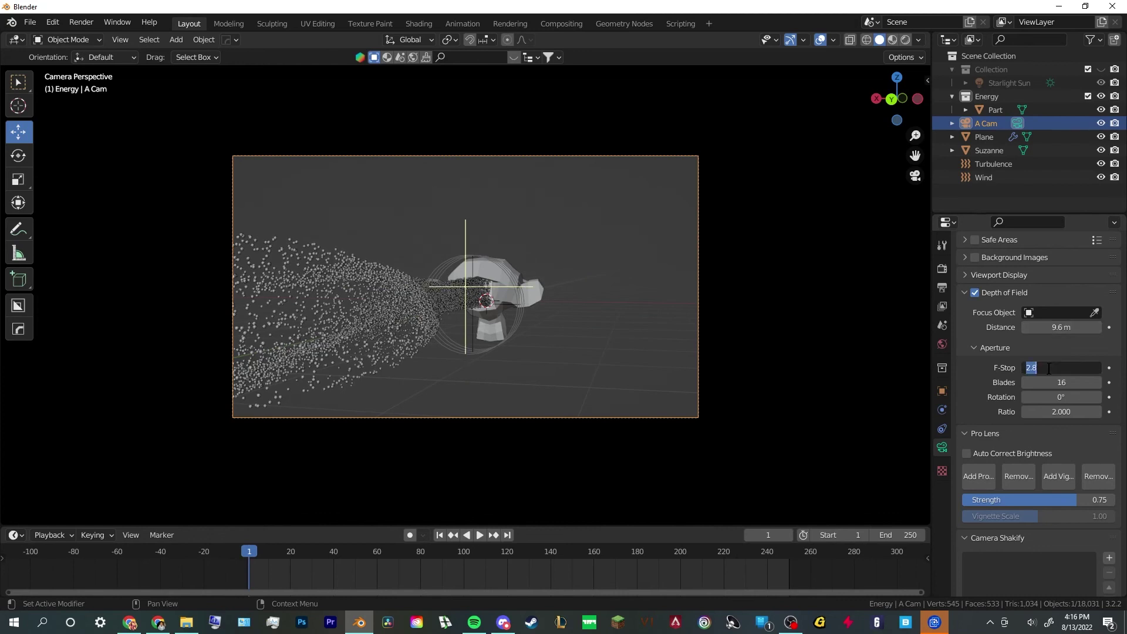
text(2.0)
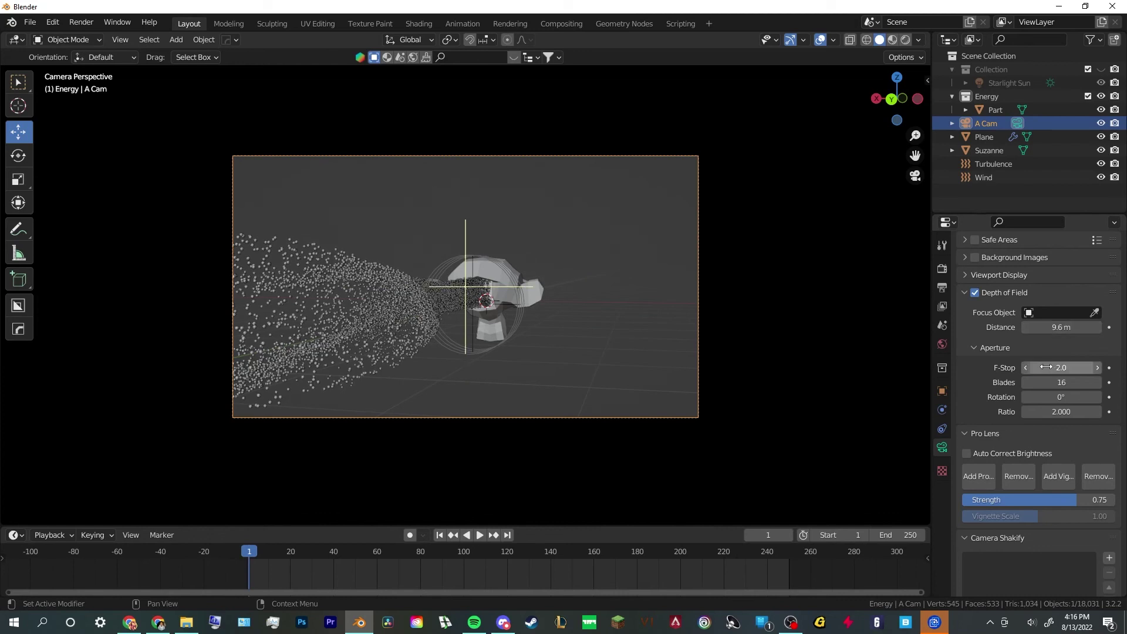
key(Return)
click(778, 243)
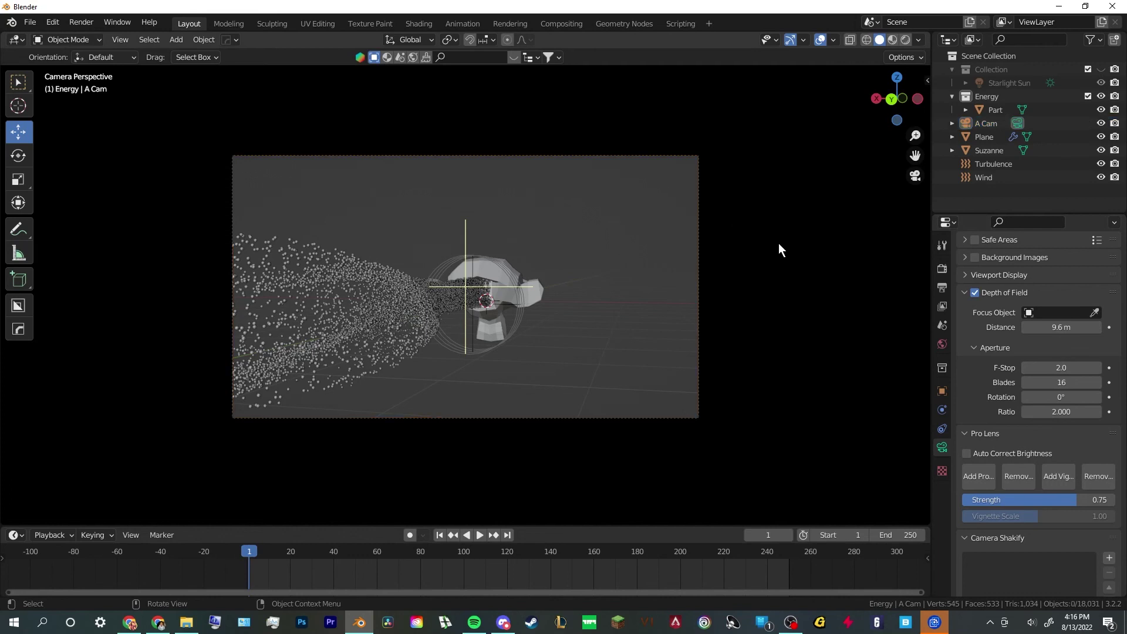
Check the render sampling settings, render the current frame from A Cam, and close the finished render
click(91, 24)
click(941, 268)
scroll(1024, 294, up, 6)
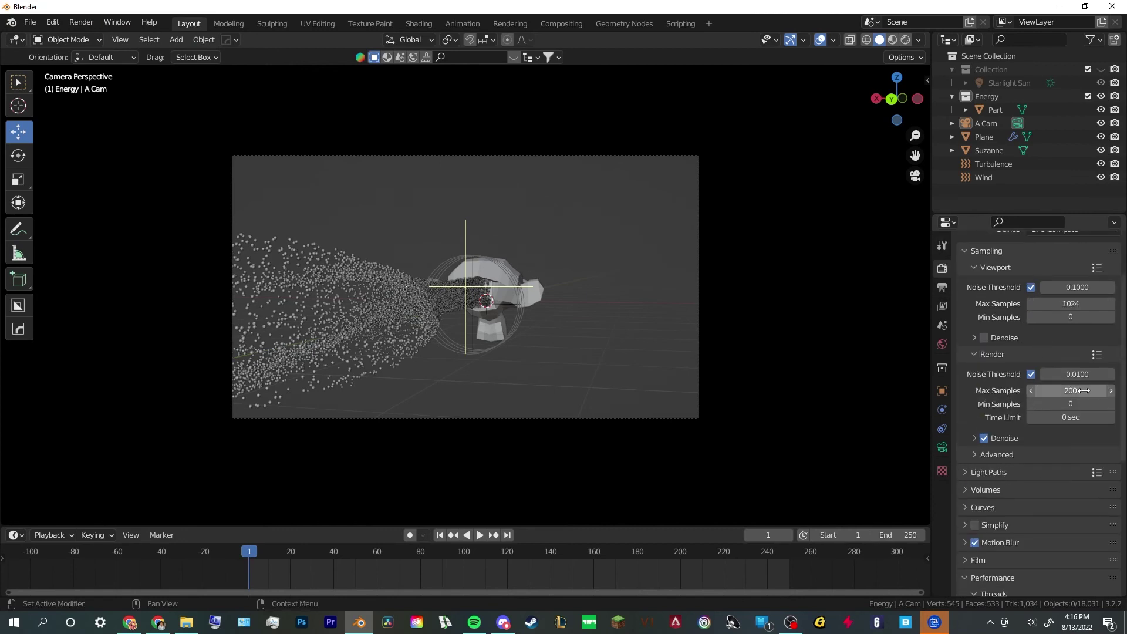
click(81, 21)
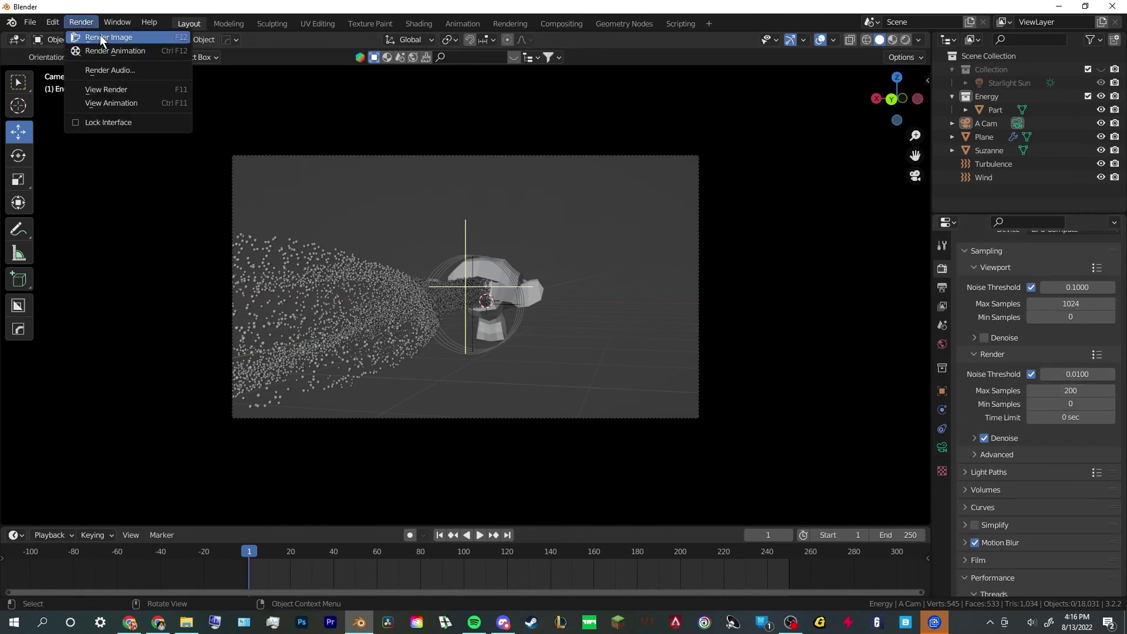
click(103, 37)
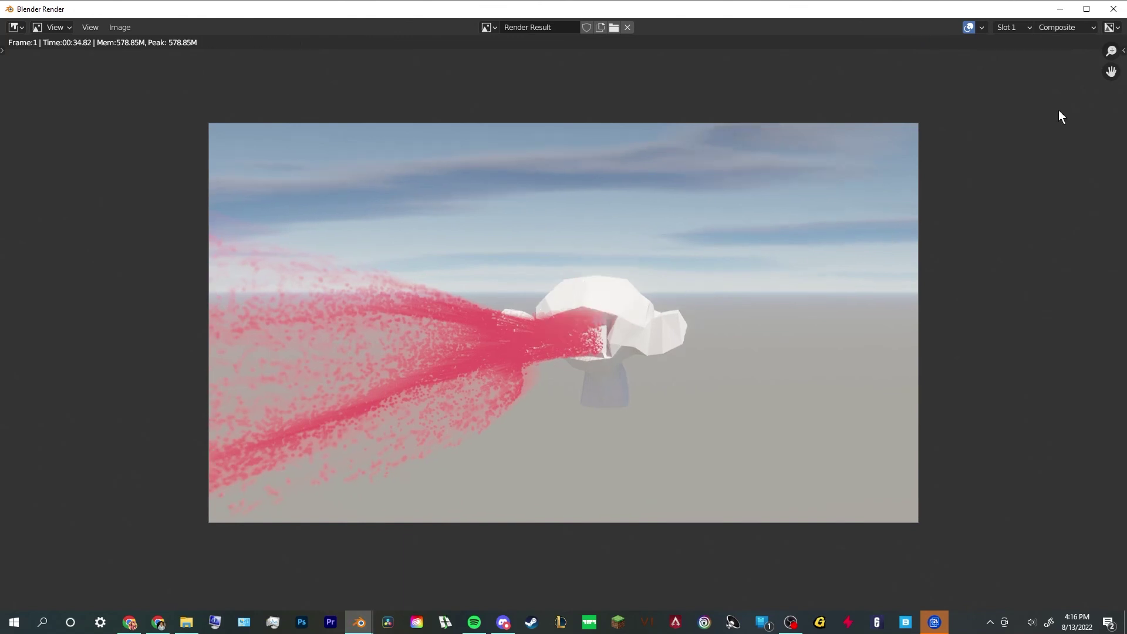
click(1113, 9)
Walk A Cam back to a side view framing the whole particle stream and monkey head, and set its focus distance to 23 m
key(d)
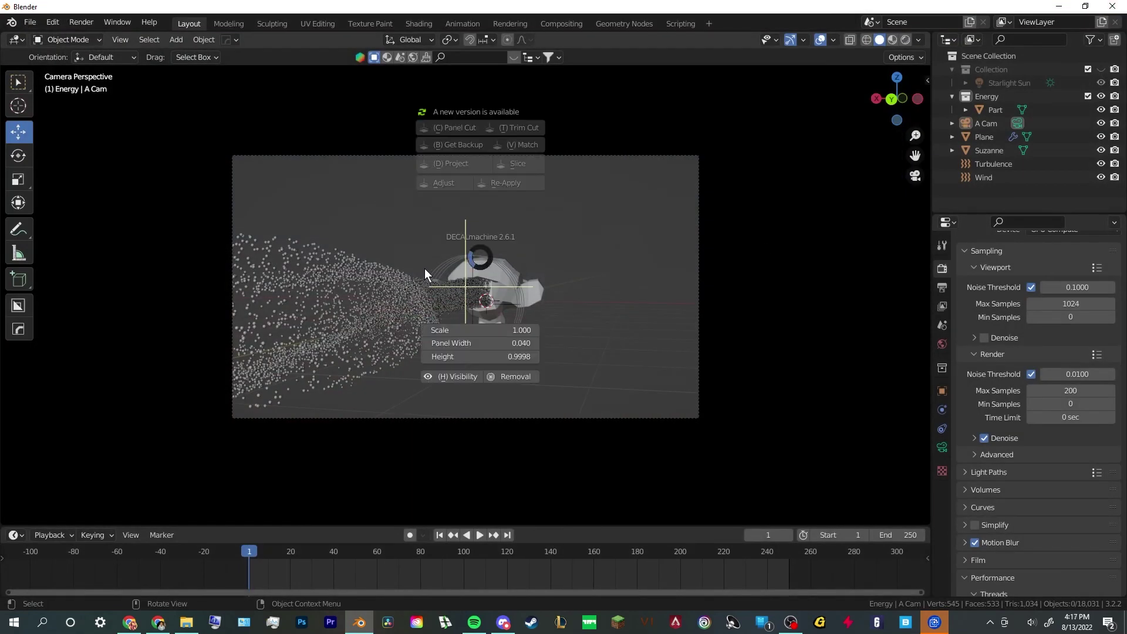
click(493, 266)
key(shift+grave)
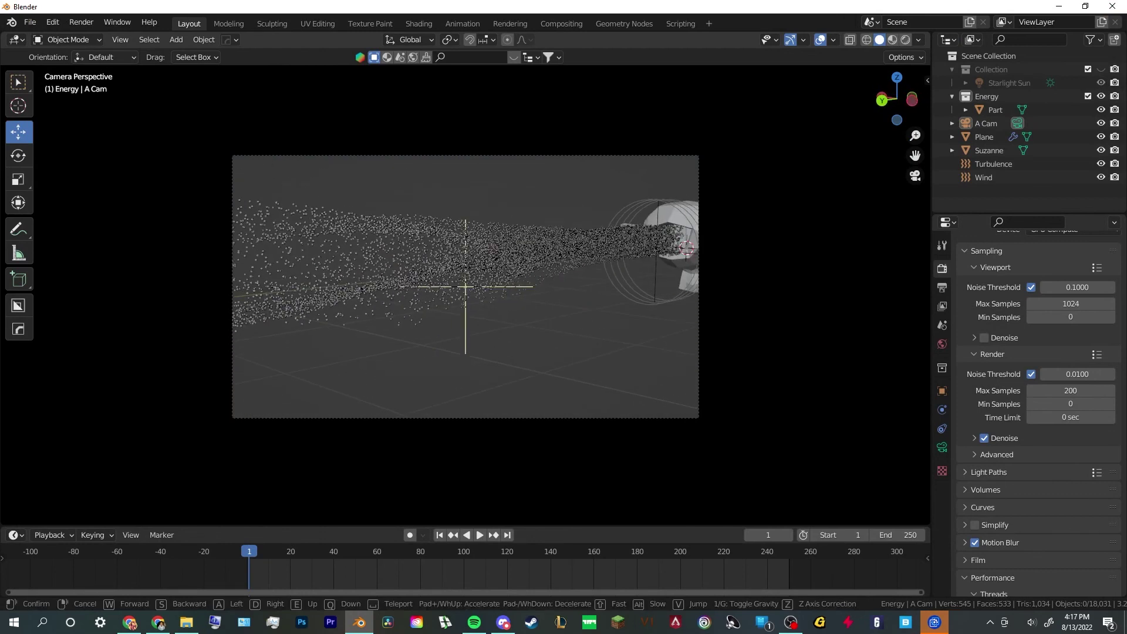
key(s)
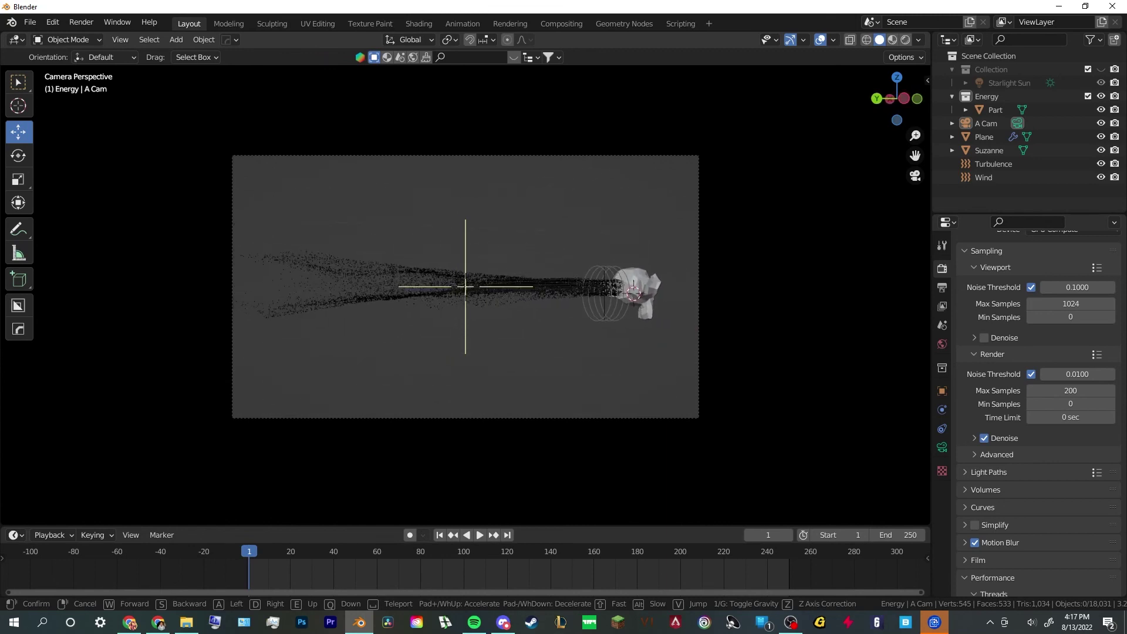
click(477, 293)
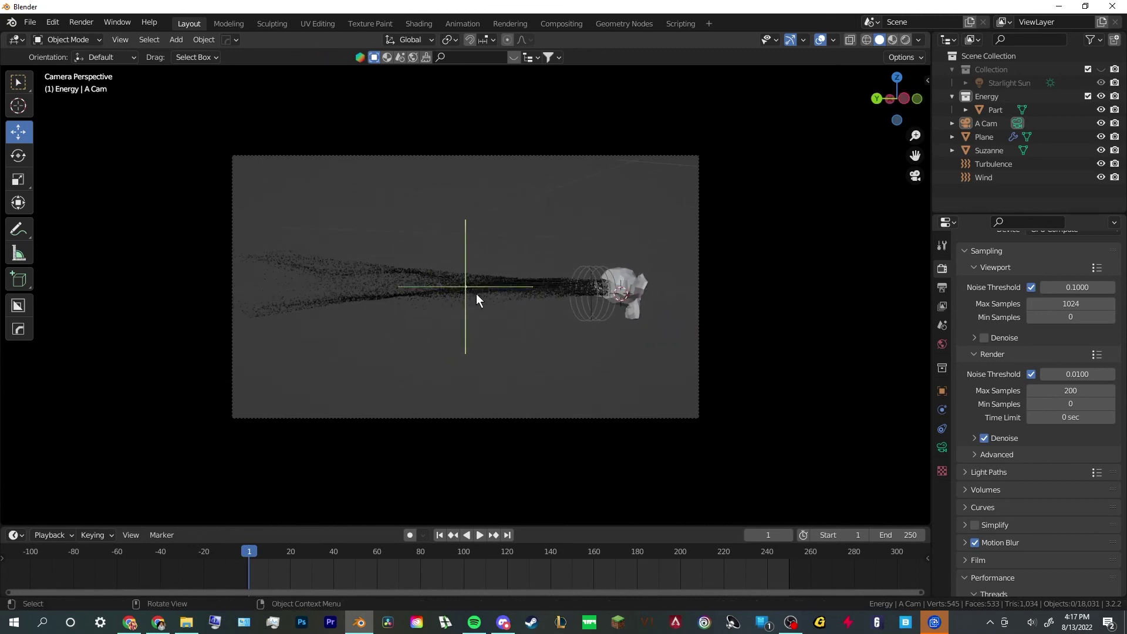
click(942, 447)
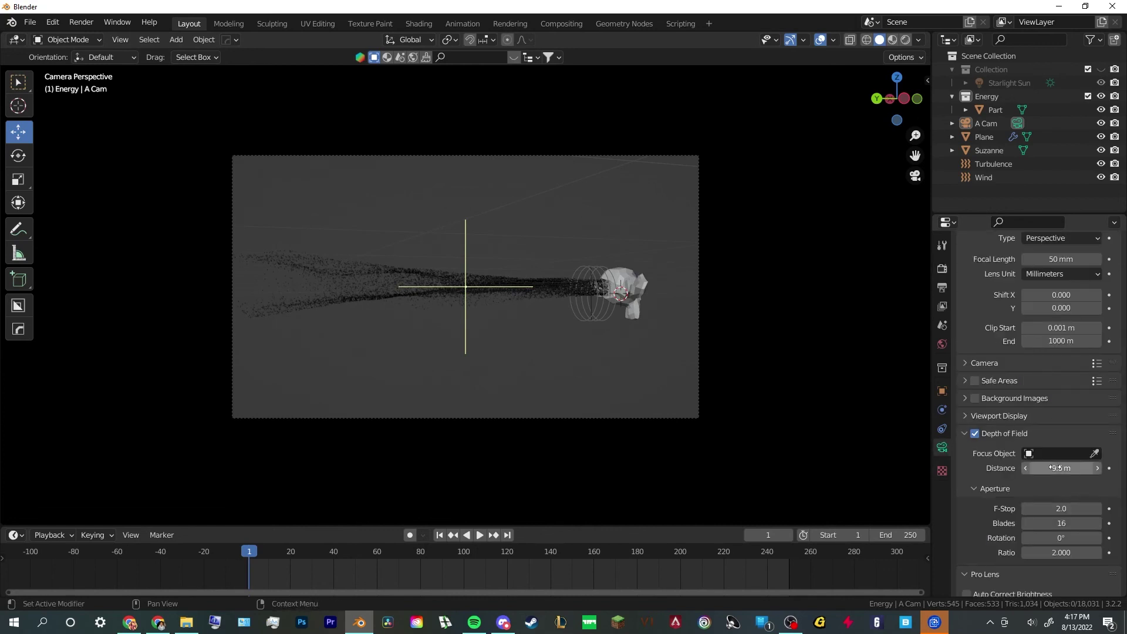
drag(1061, 468, 1074, 468)
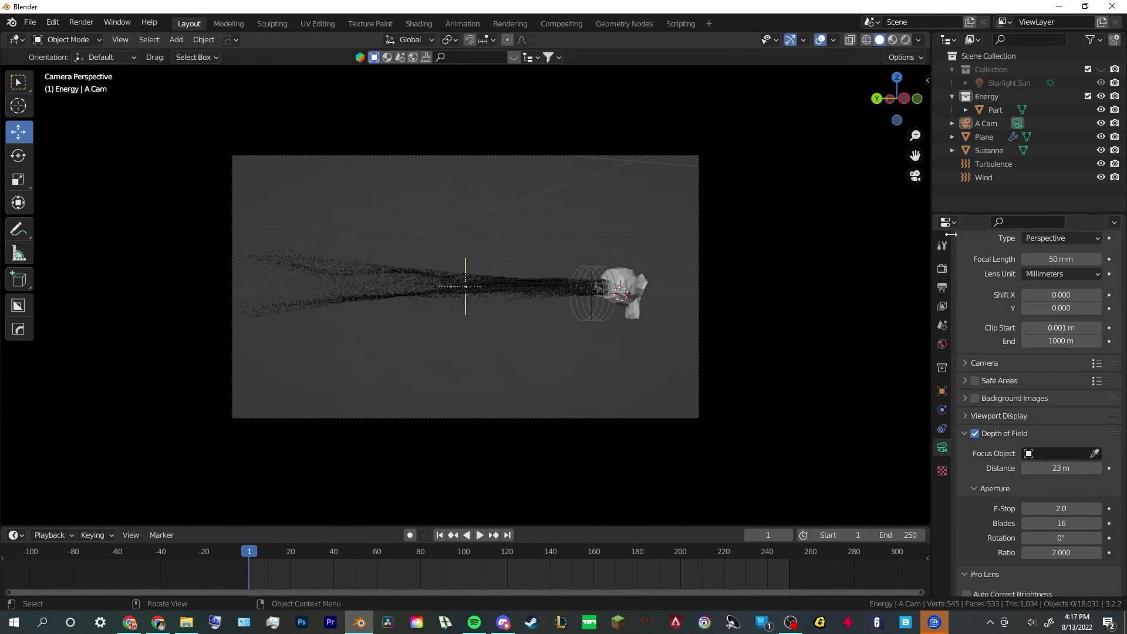
Set the emission strength of the Part object's material to 20
click(999, 110)
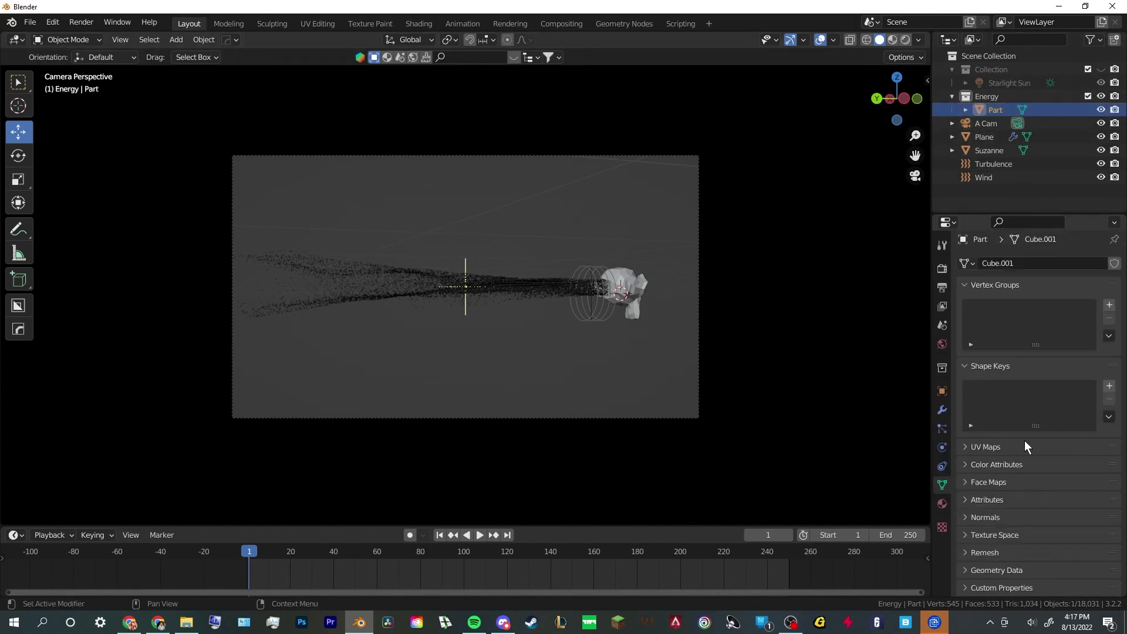
click(941, 503)
click(1065, 421)
text(10)
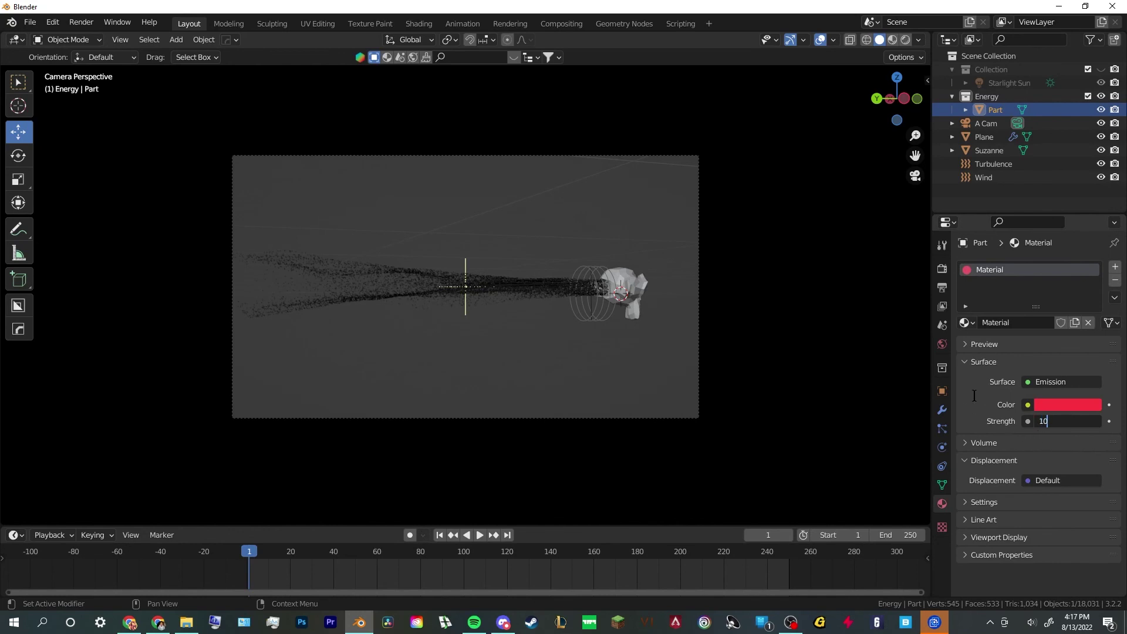
key(Return)
click(1073, 421)
text(20)
key(Return)
click(761, 319)
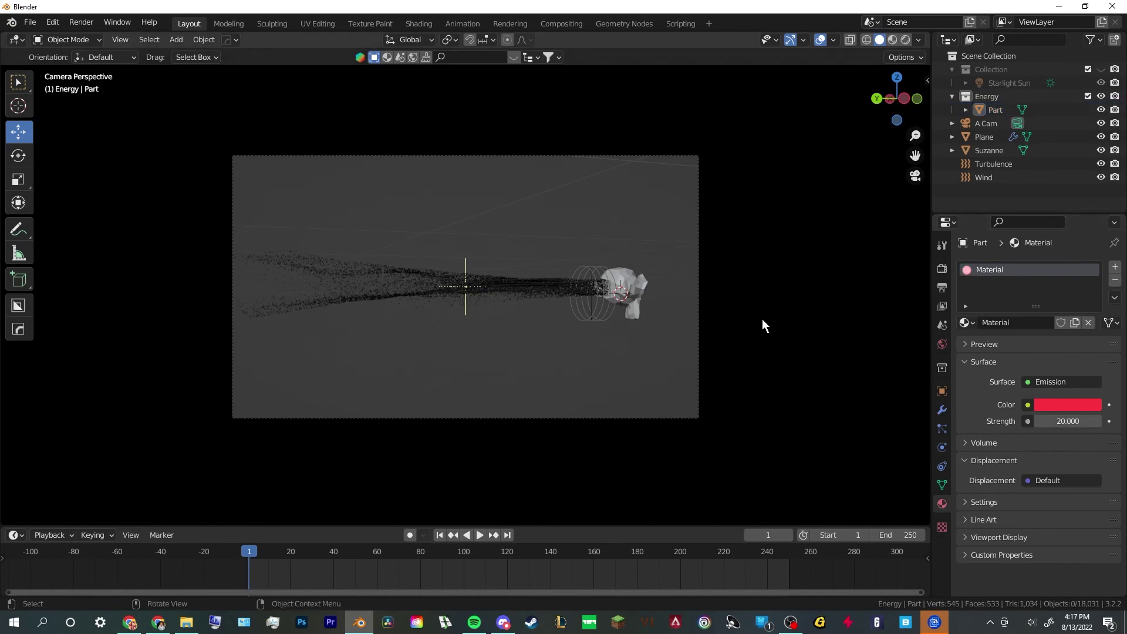
Render the current frame again, inspect the particle stream in the result, and return to the viewport around the monkey head
key(F12)
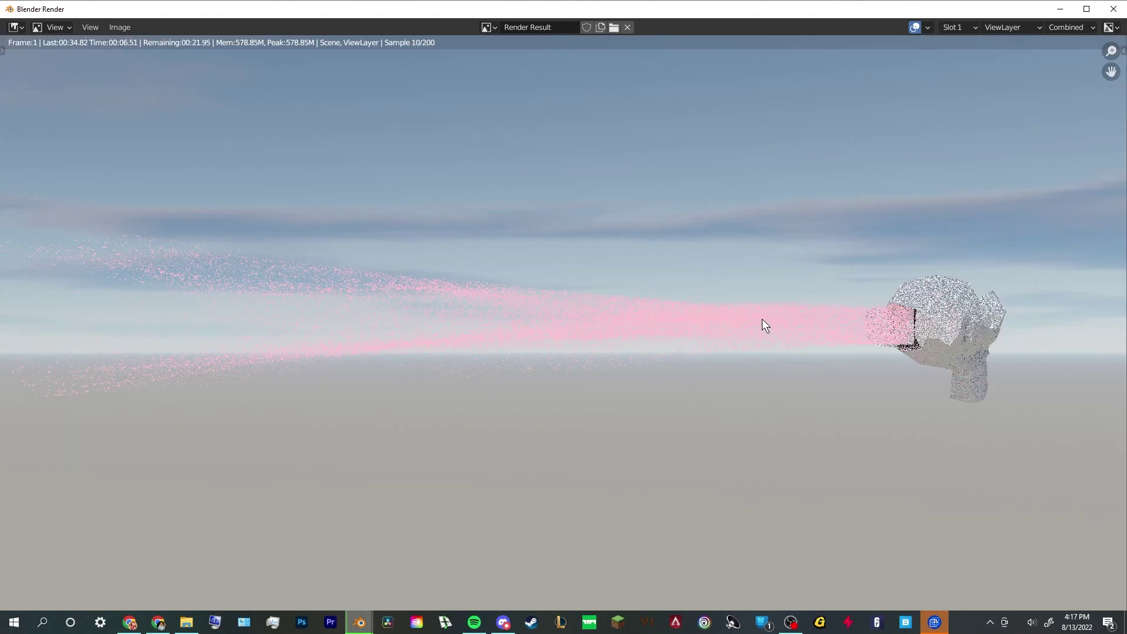
scroll(757, 329, down, 3)
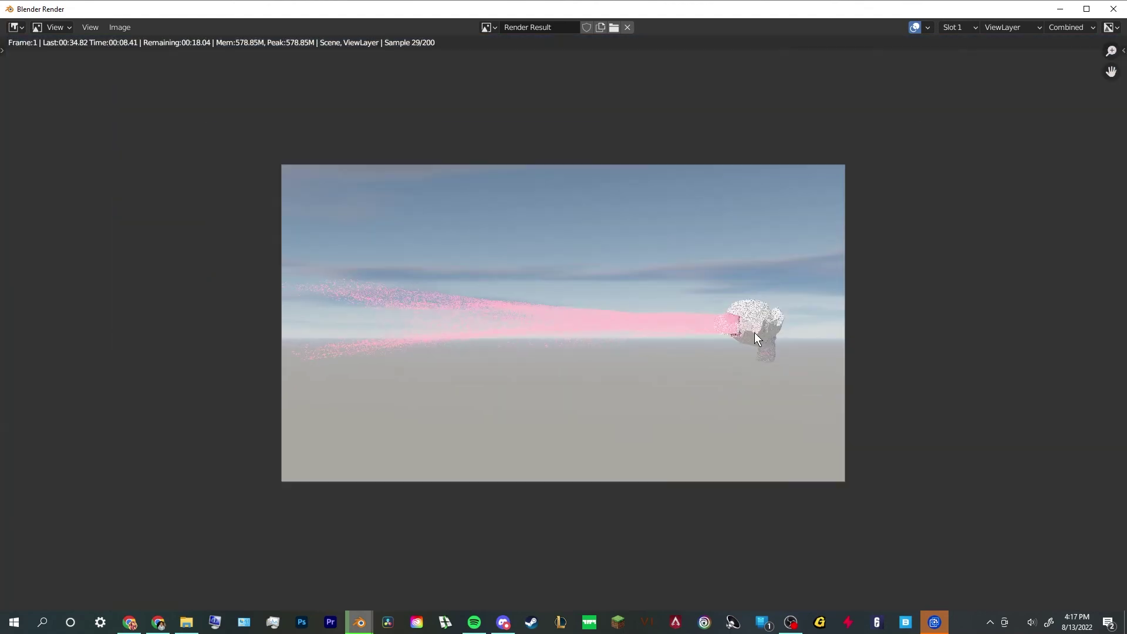
scroll(781, 337, up, 2)
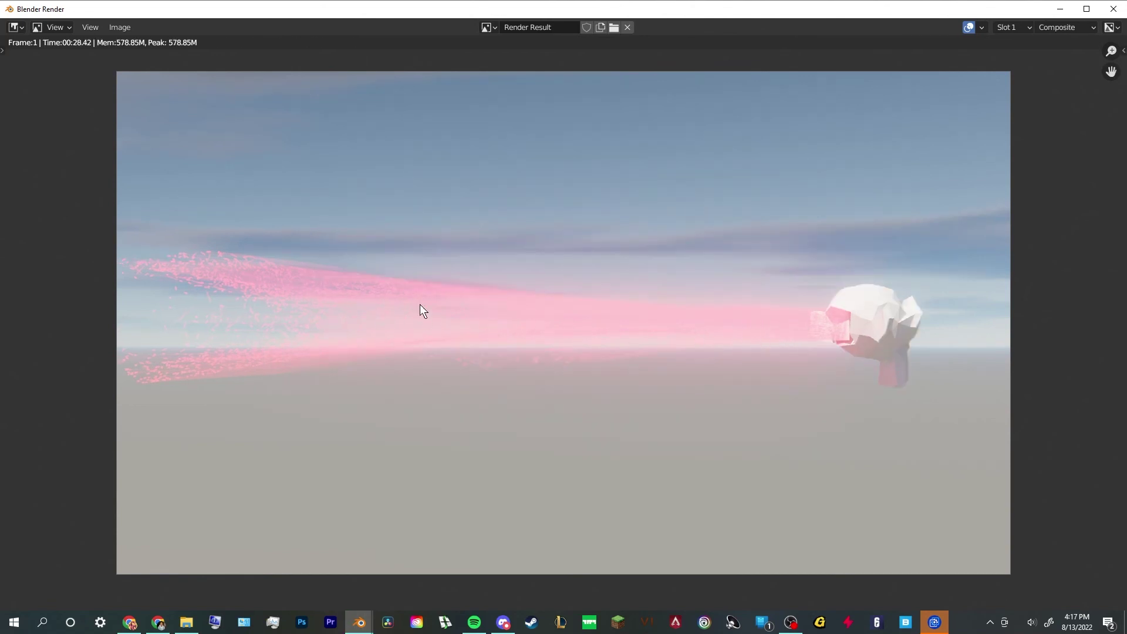
click(1113, 8)
scroll(494, 431, up, 5)
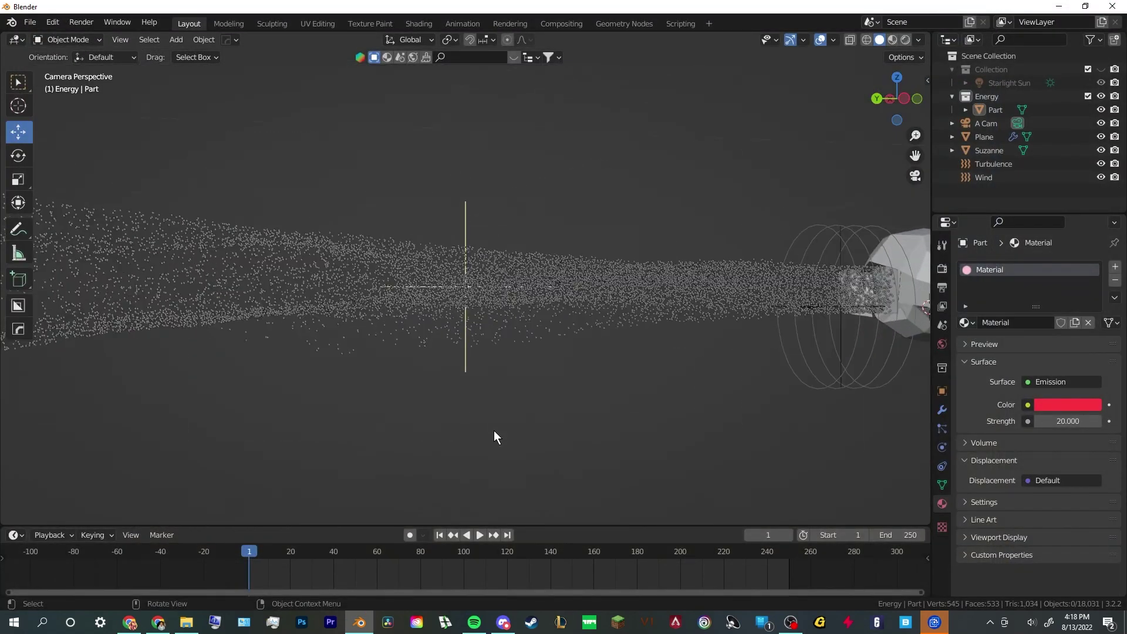
middle_drag(494, 432, 582, 425)
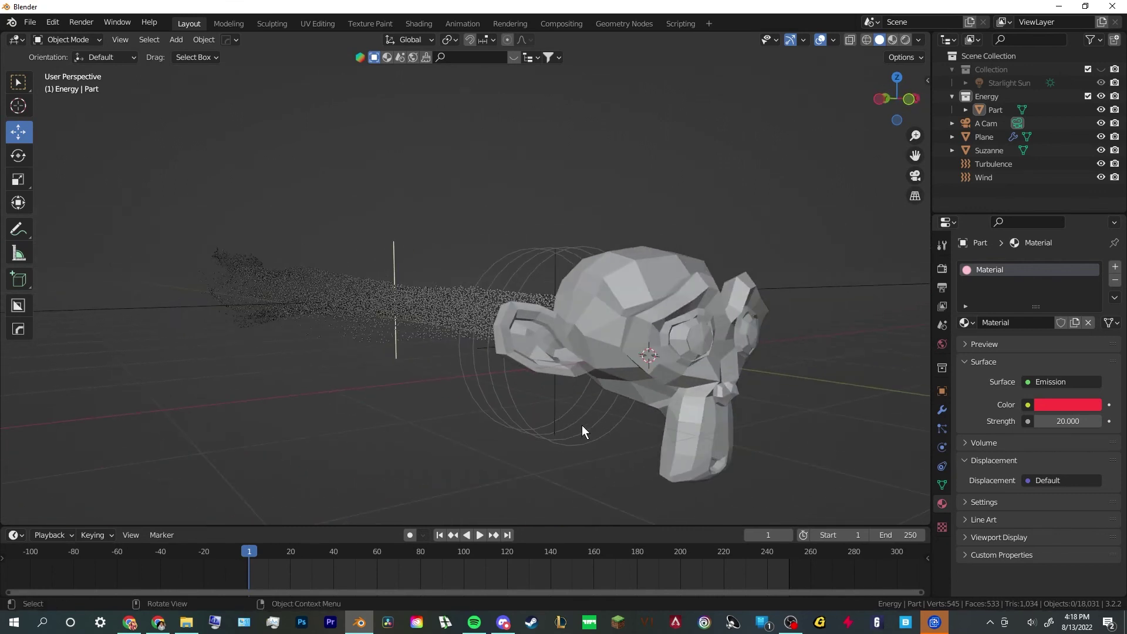